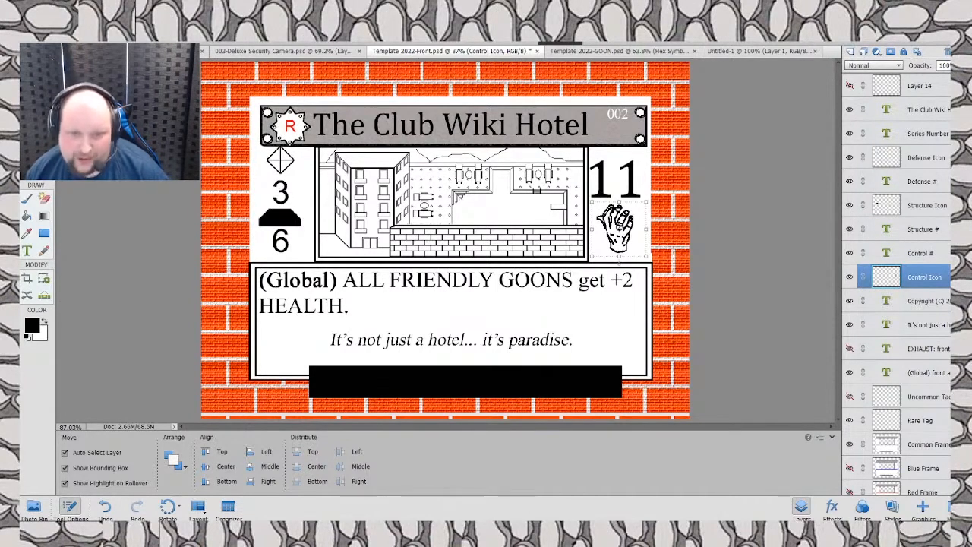
# Step: Switch to the Security Cameras UPGRADE template and compare it with the original Security Cameras card image in Photos
pyautogui.click(297, 48)
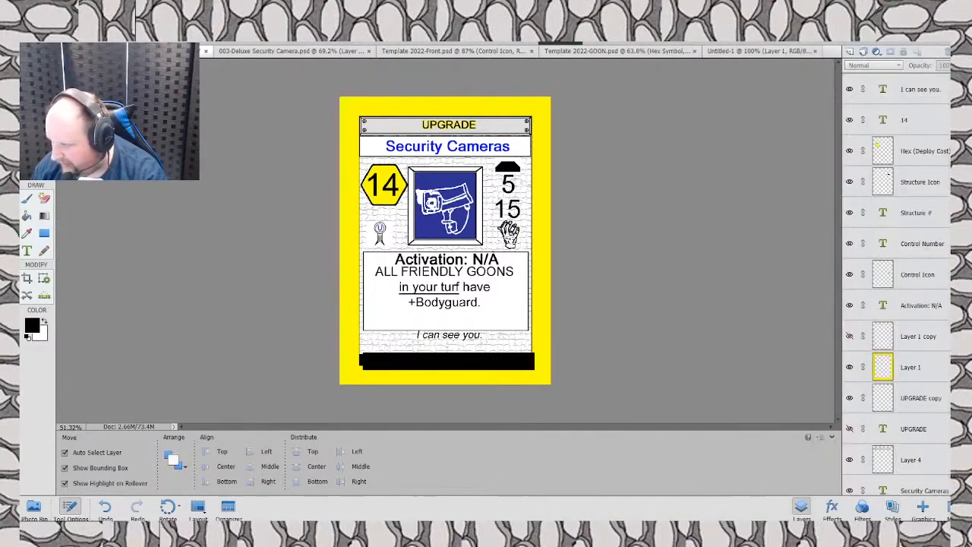
pyautogui.moveTo(949, 61); pyautogui.dragTo(417, 73)
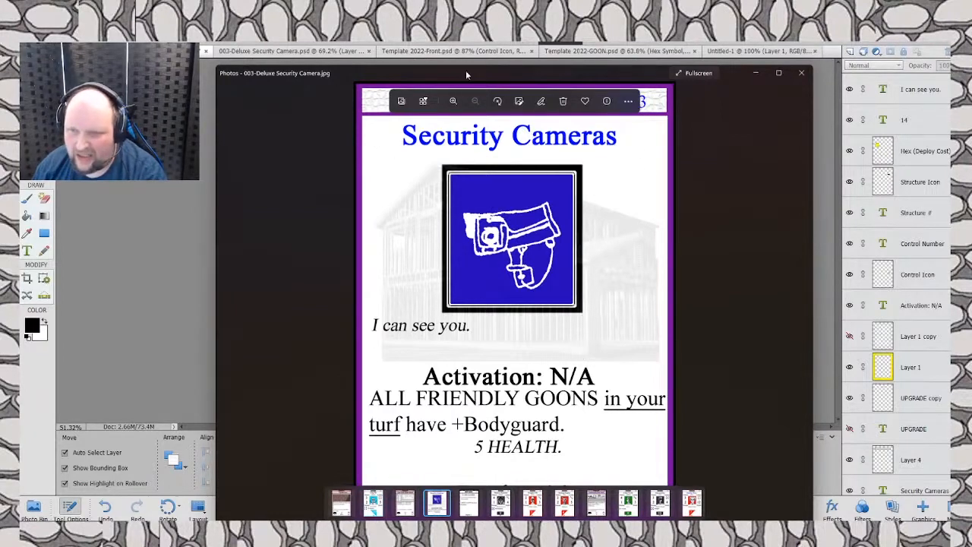
pyautogui.moveTo(467, 70); pyautogui.dragTo(971, 160)
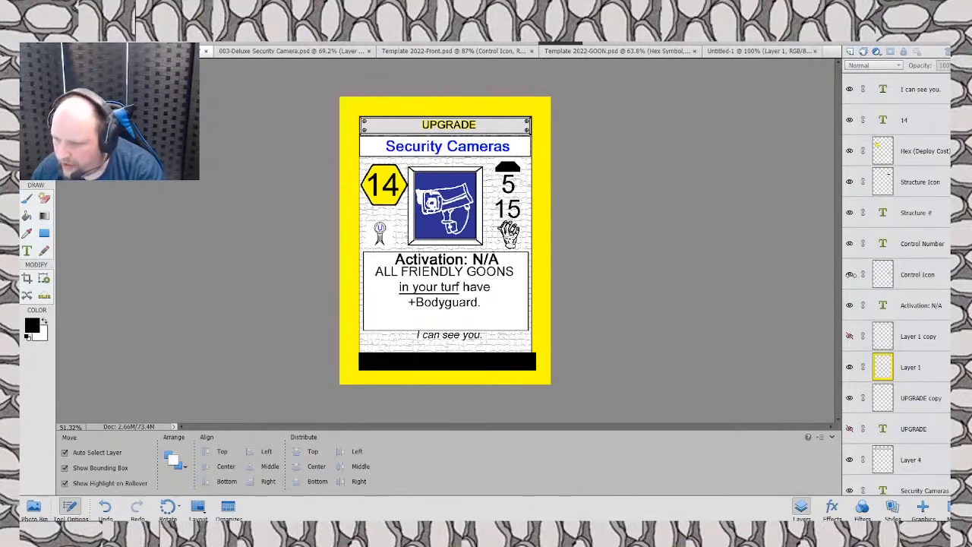
# Step: Hide the Control Icon and Control Number layers, renaming the Control Number layer "Control #"
pyautogui.click(849, 275)
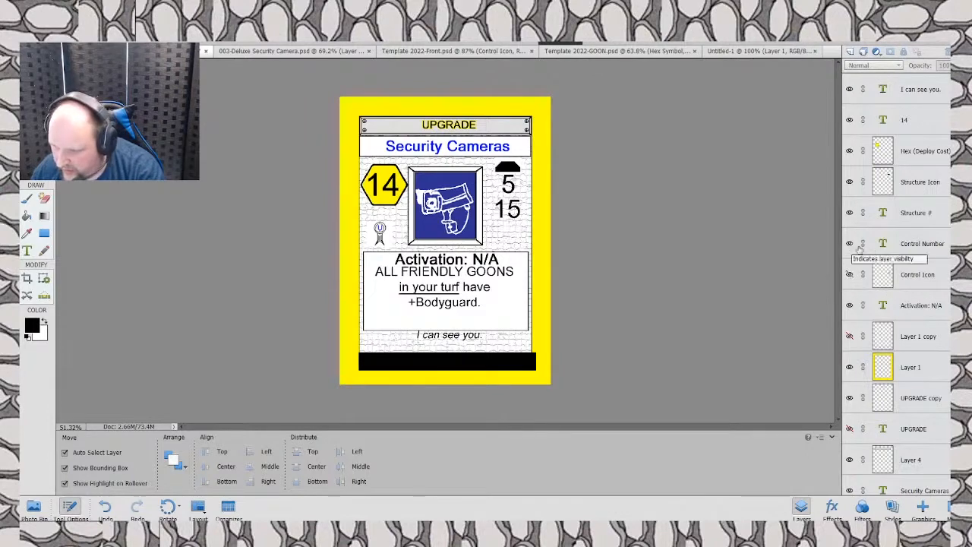
pyautogui.rightClick(930, 254)
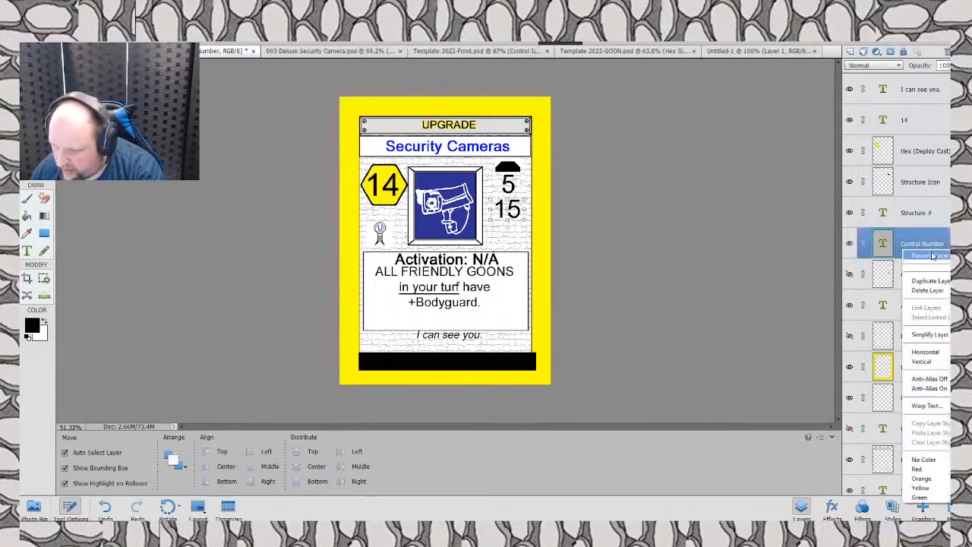
pyautogui.click(932, 256)
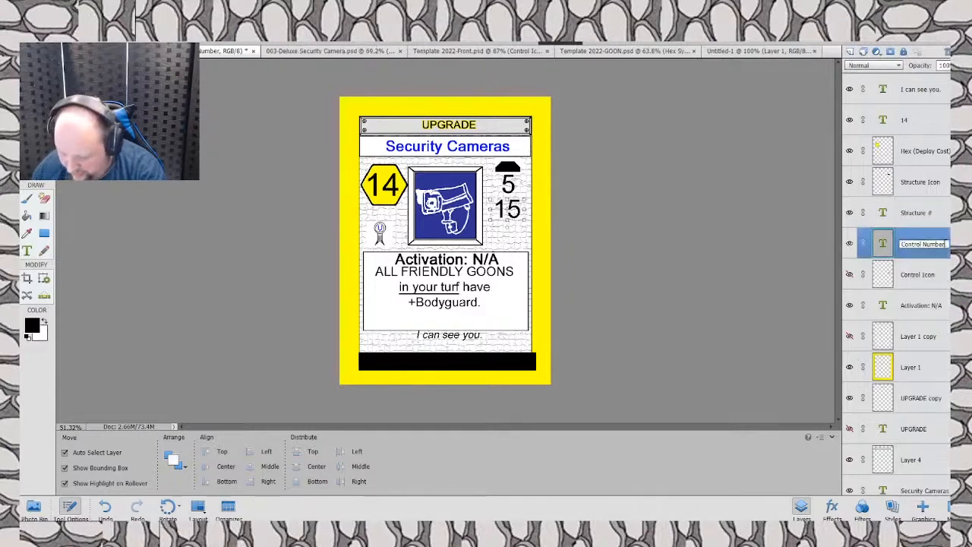
pyautogui.press('BackSpace')
pyautogui.press('BackSpace')
pyautogui.press('BackSpace')
pyautogui.press('BackSpace')
pyautogui.press('BackSpace')
pyautogui.press('BackSpace')
pyautogui.press('BackSpace')
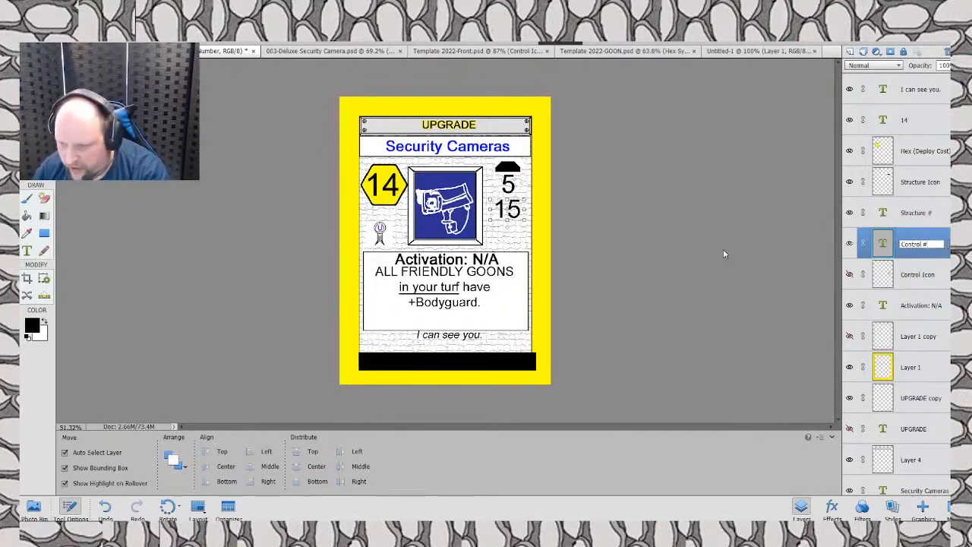
pyautogui.press('Return')
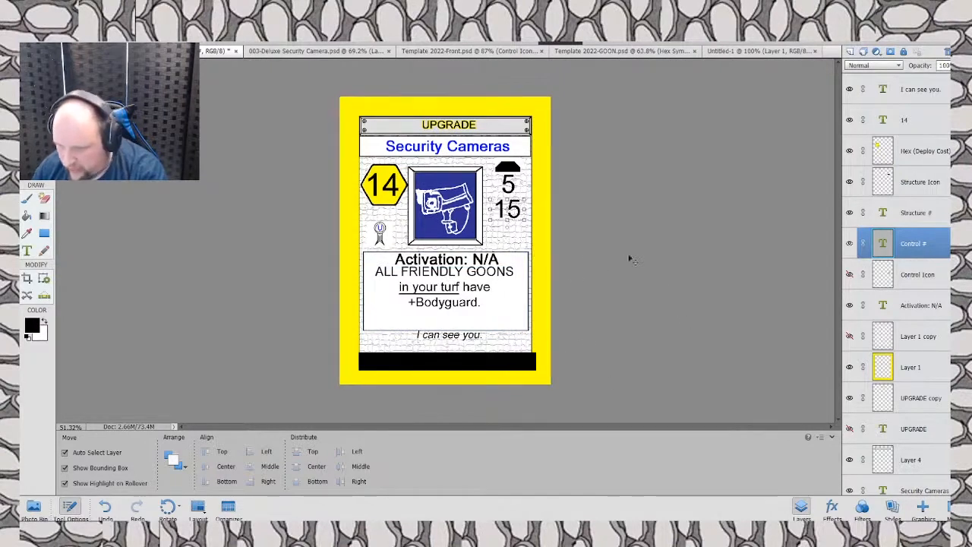
pyautogui.click(850, 243)
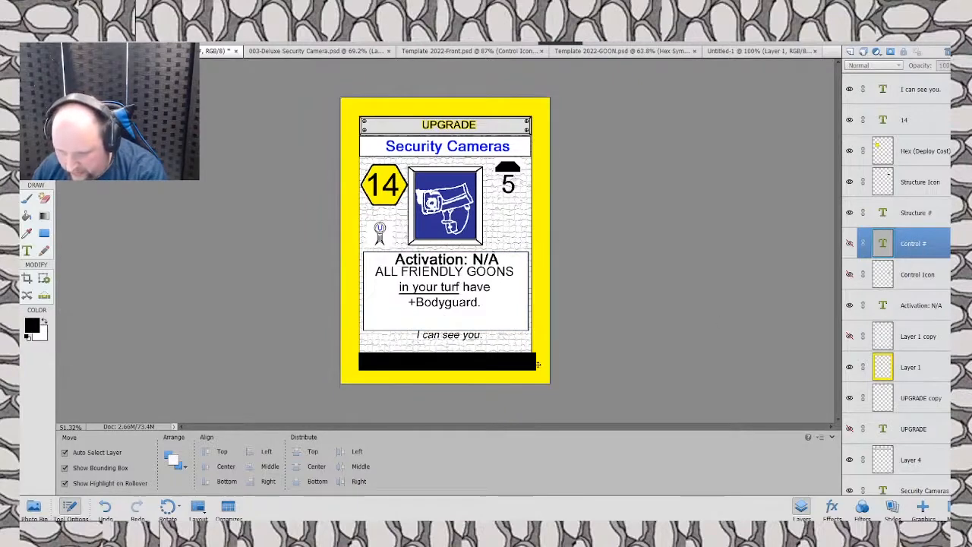
# Step: Add the text "003" in 12 pt Arial Regular to the grey header bar, before the word UPGRADE
pyautogui.scroll(1, 637, 346)
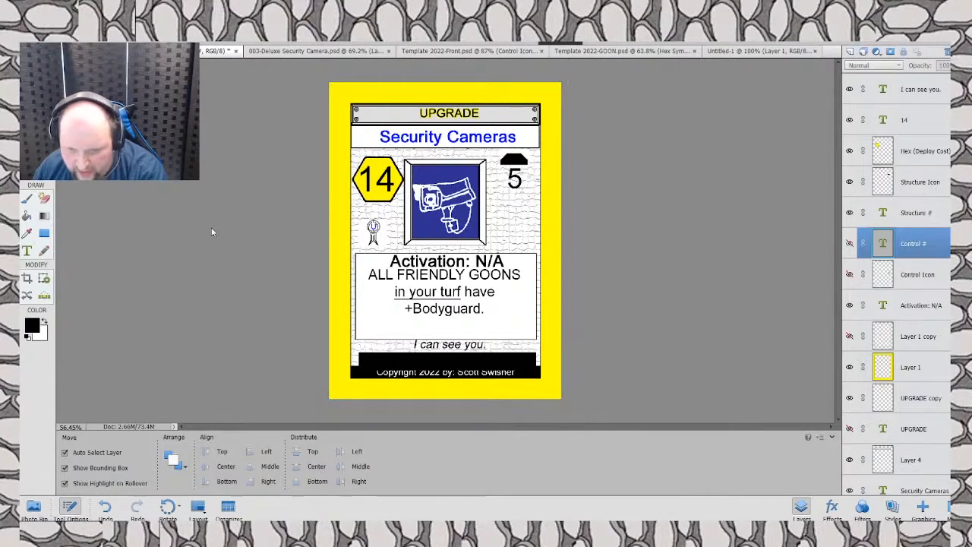
pyautogui.press('t')
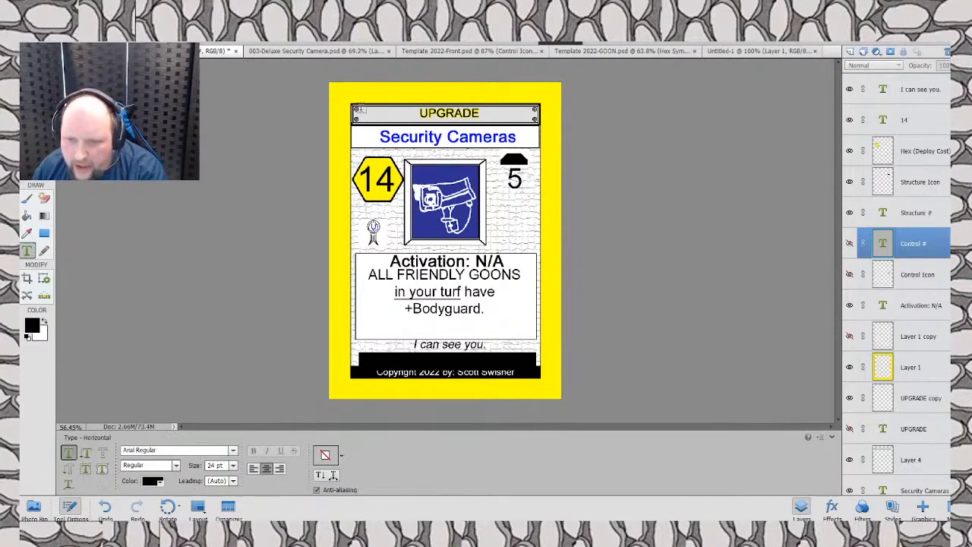
pyautogui.moveTo(359, 108); pyautogui.dragTo(412, 118)
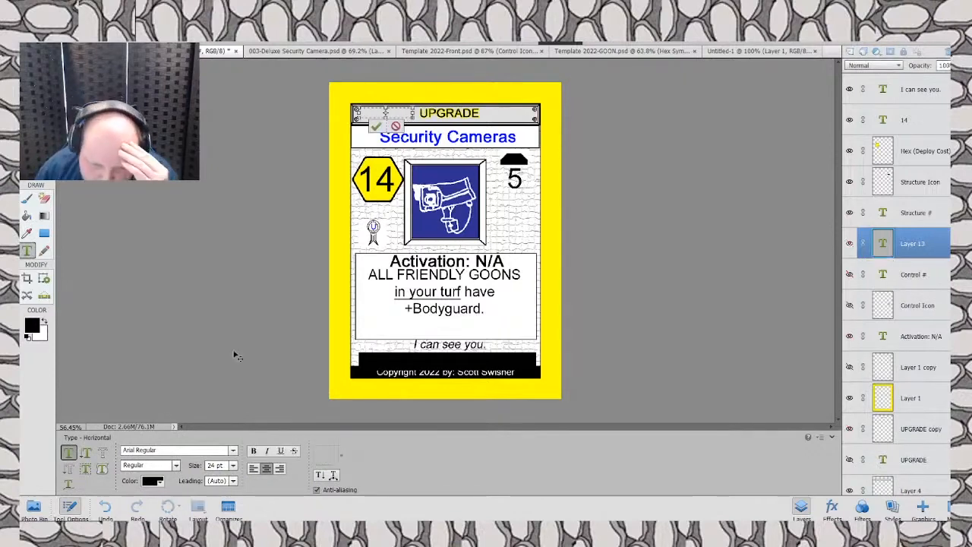
pyautogui.click(233, 464)
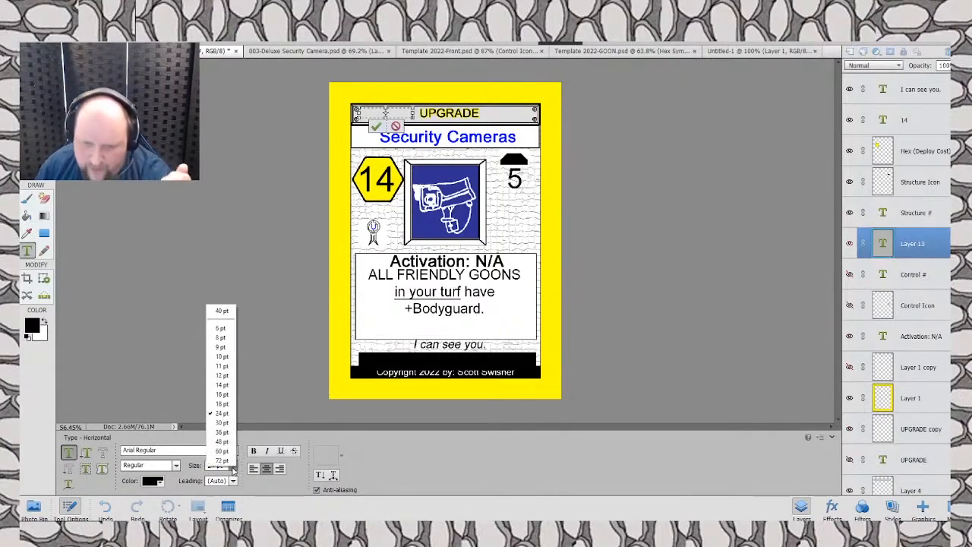
pyautogui.click(228, 375)
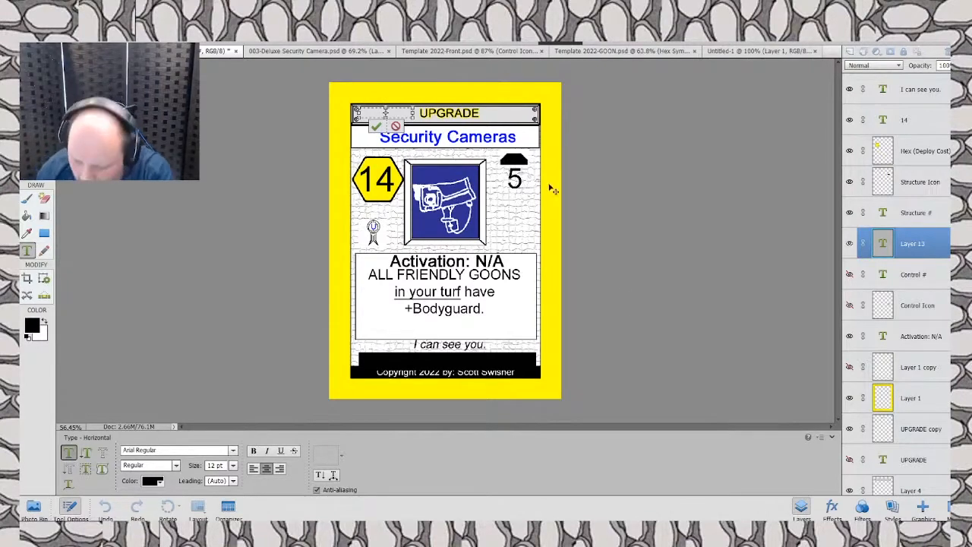
pyautogui.write('0')
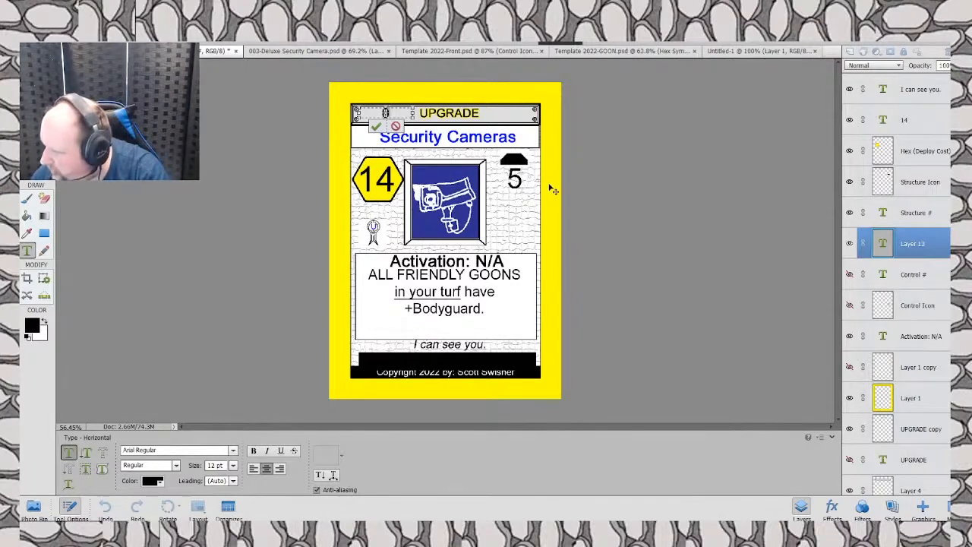
pyautogui.write('03')
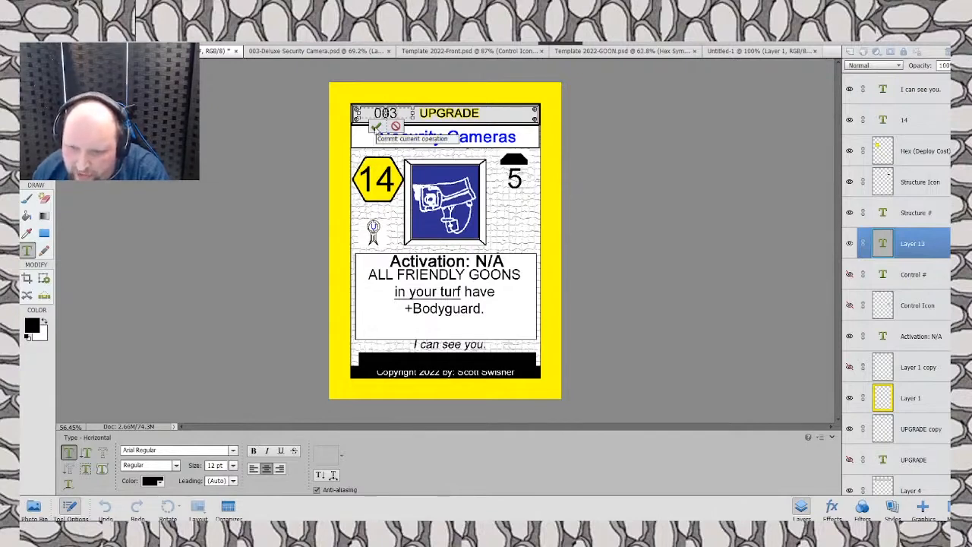
pyautogui.click(376, 127)
# Step: Move the 003 text slightly left, closer to the left end of the grey header bar, and deselect it
pyautogui.press('v')
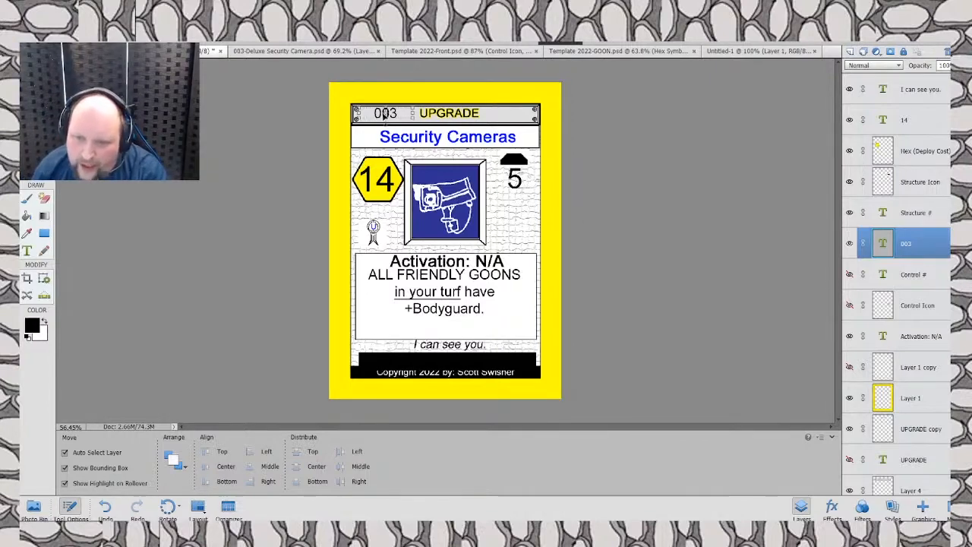
pyautogui.moveTo(375, 115); pyautogui.dragTo(365, 115)
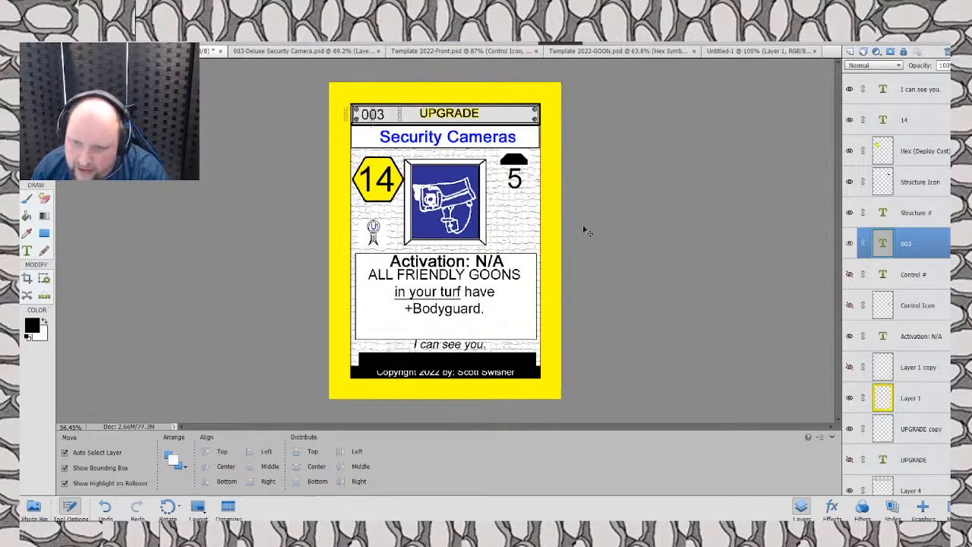
pyautogui.click(634, 270)
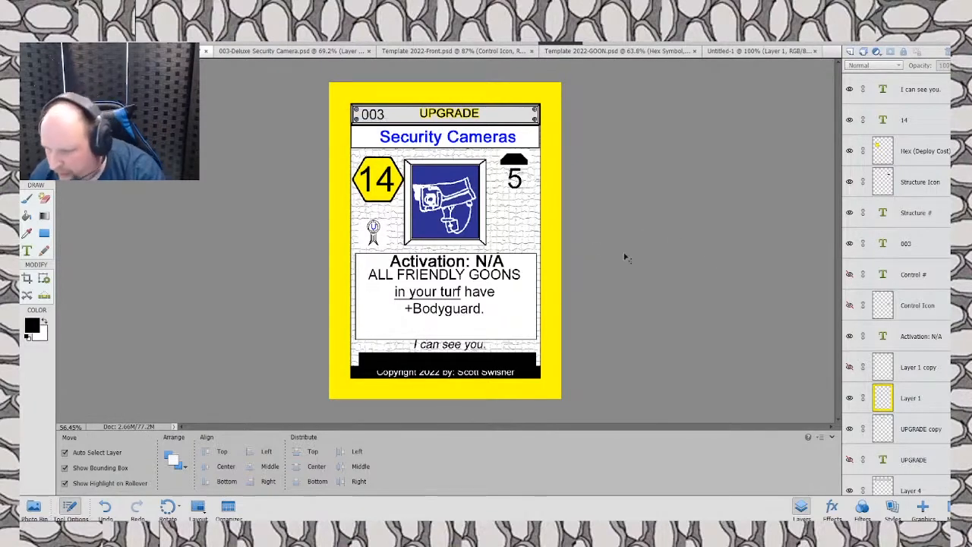
# Step: Rename the 003 text layer "Series #"
pyautogui.rightClick(921, 246)
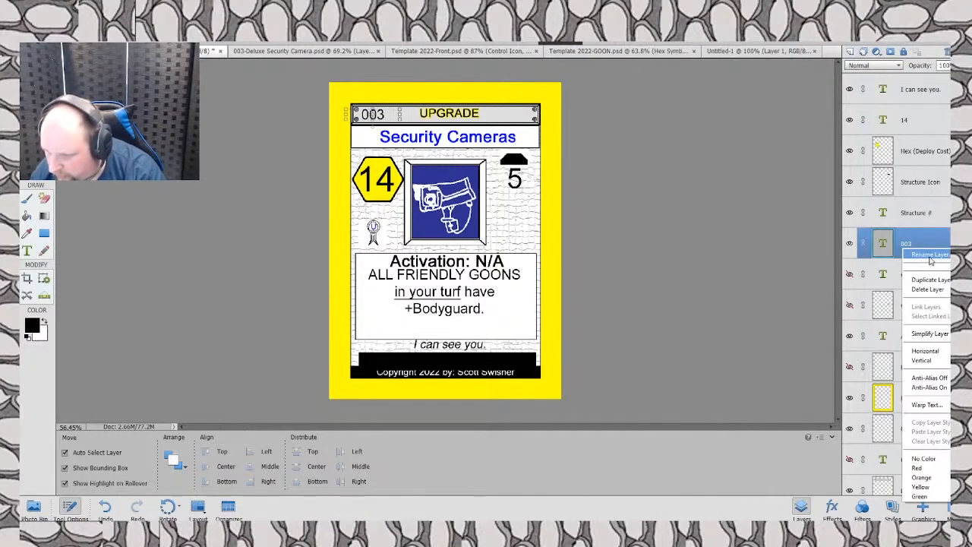
pyautogui.click(928, 255)
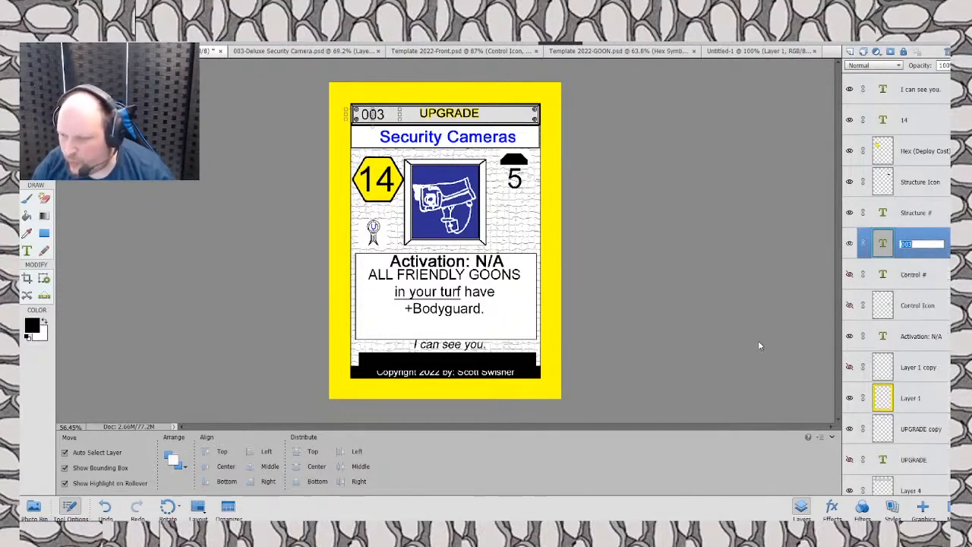
pyautogui.write('Series #')
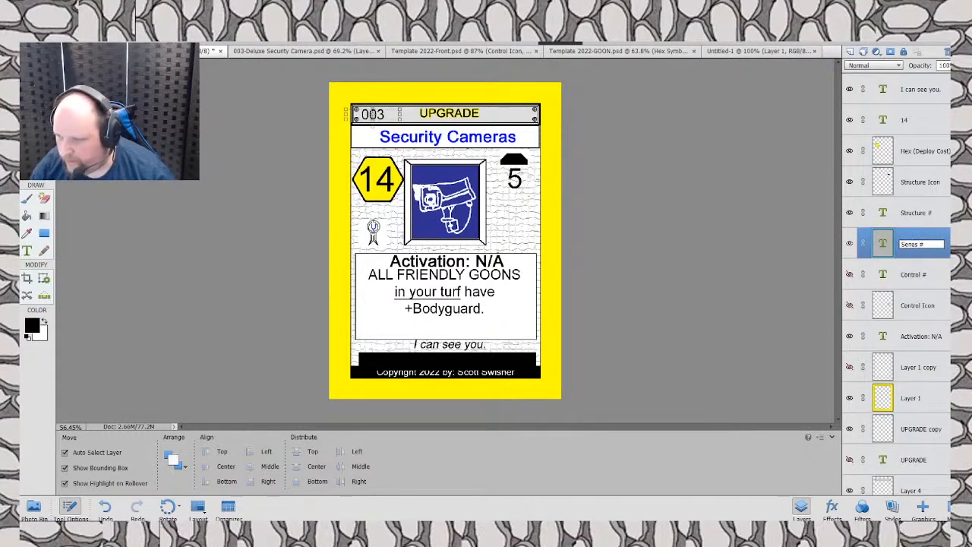
pyautogui.press('Return')
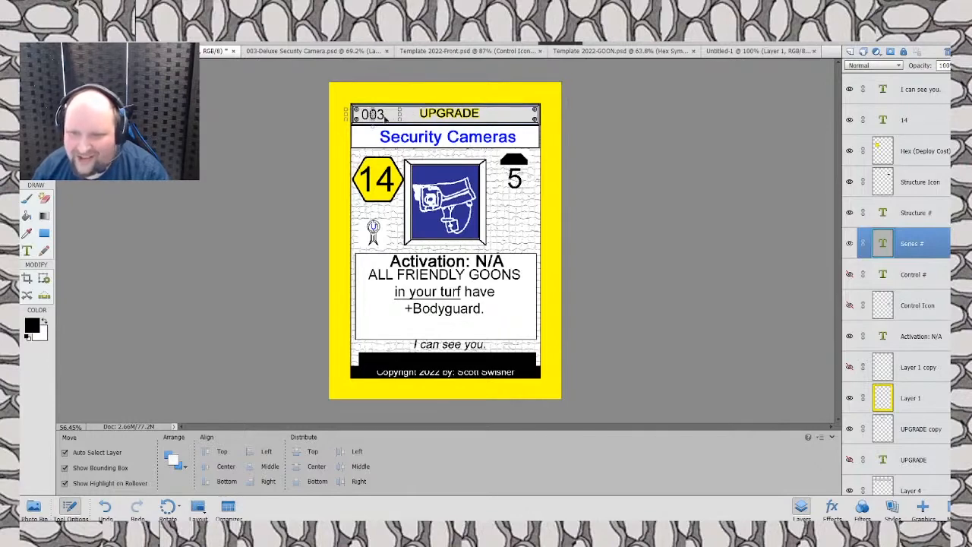
pyautogui.click(635, 258)
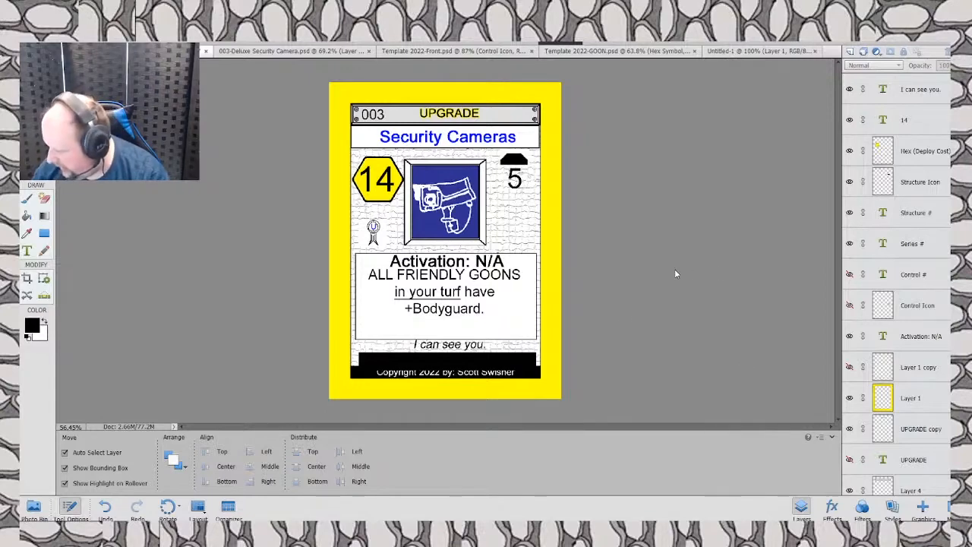
# Step: Save the card as the Photoshop file Template 2022-UPGRADE, replacing the existing file
pyautogui.scroll(-1, 588, 228)
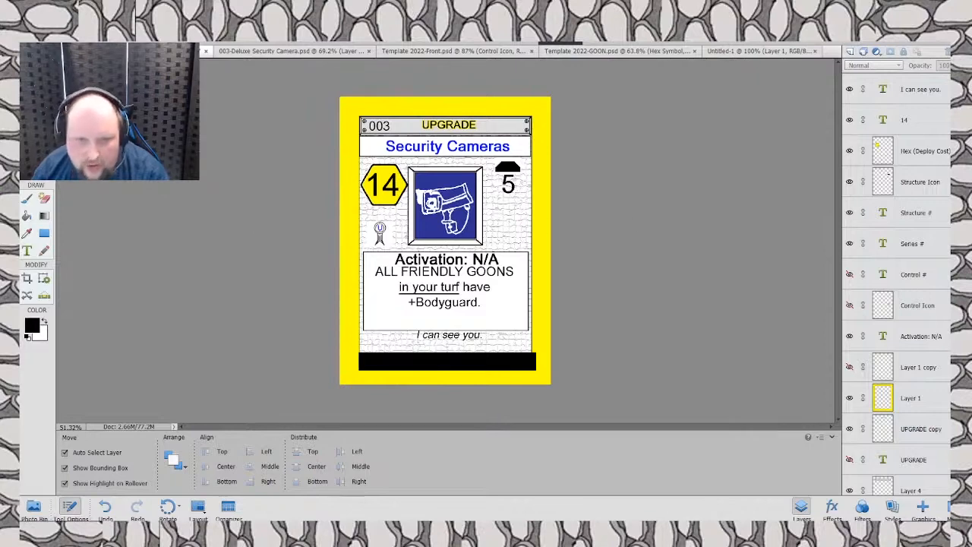
pyautogui.hotkey('alt', 'f')
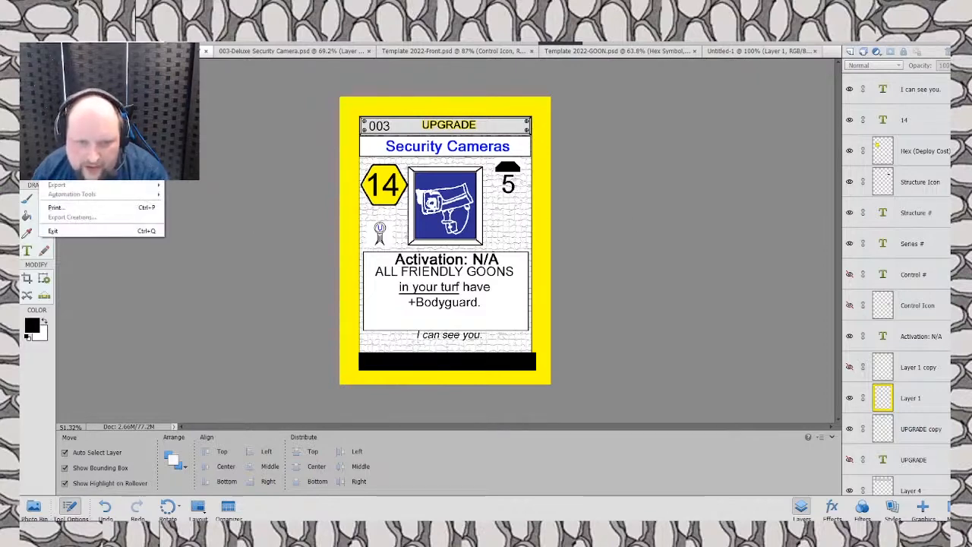
pyautogui.press('a')
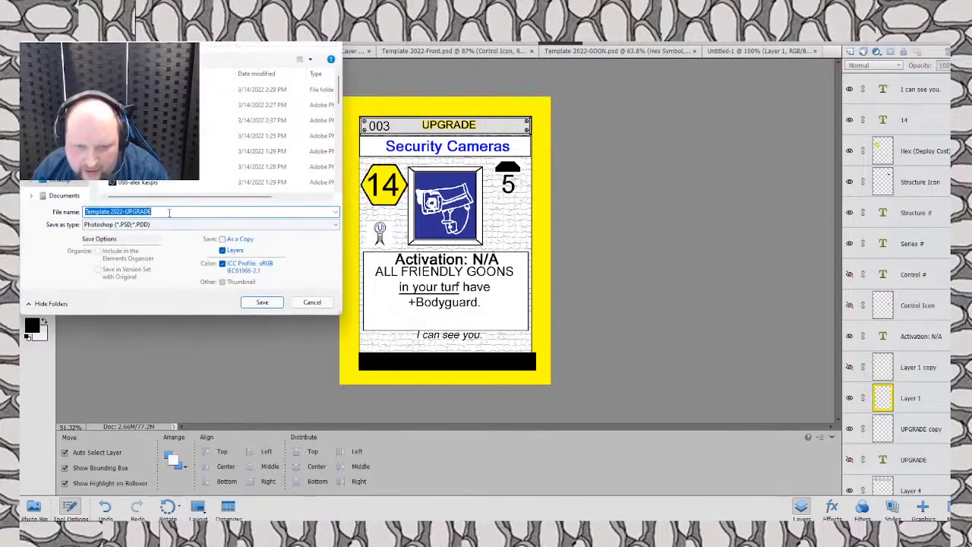
pyautogui.click(168, 212)
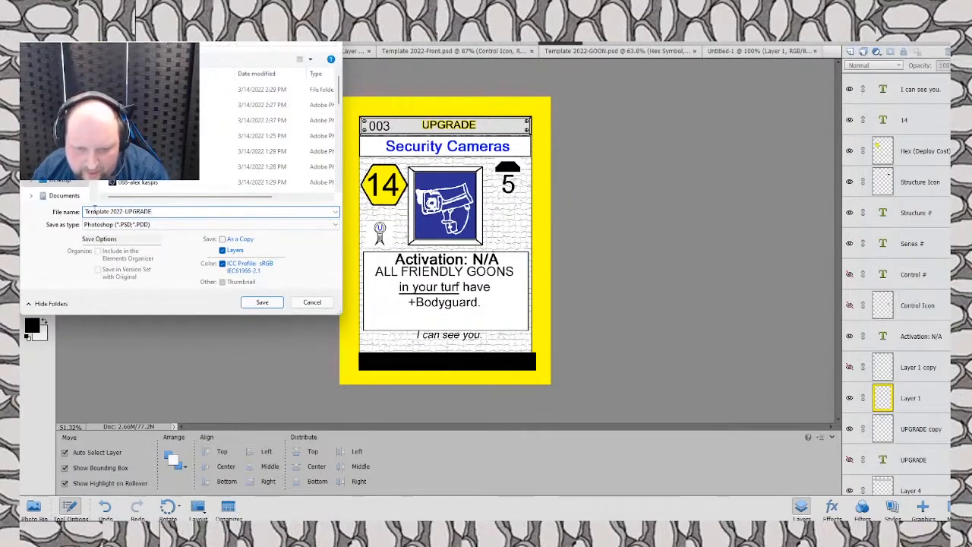
pyautogui.click(262, 302)
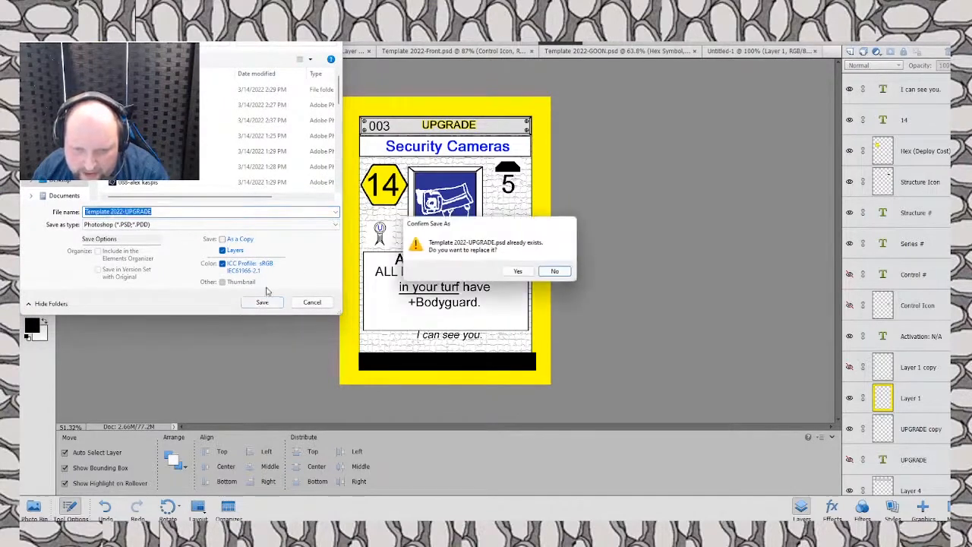
pyautogui.click(518, 271)
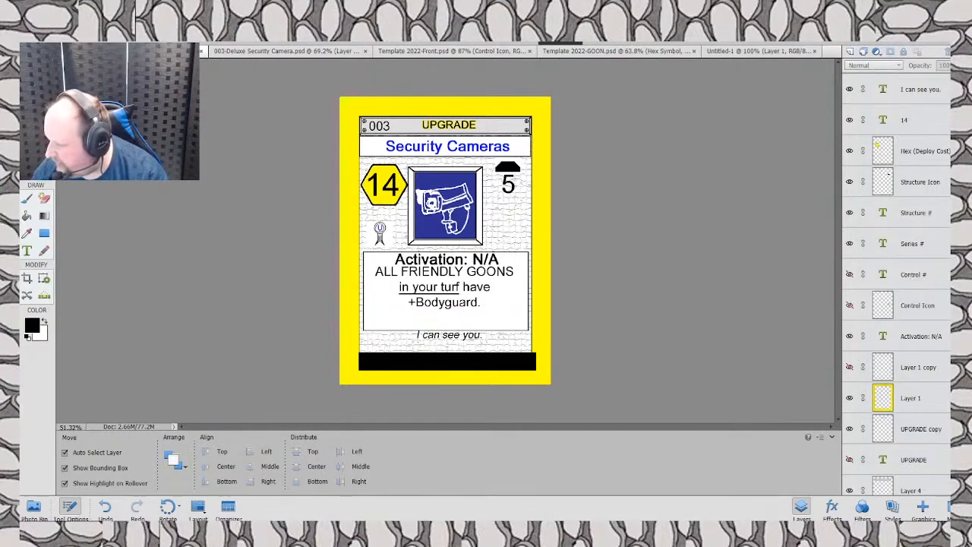
# Step: Examine the name, flavour text, effect and deploy cost on the original A Little Accident card image in Photos
pyautogui.moveTo(971, 113); pyautogui.dragTo(236, 82)
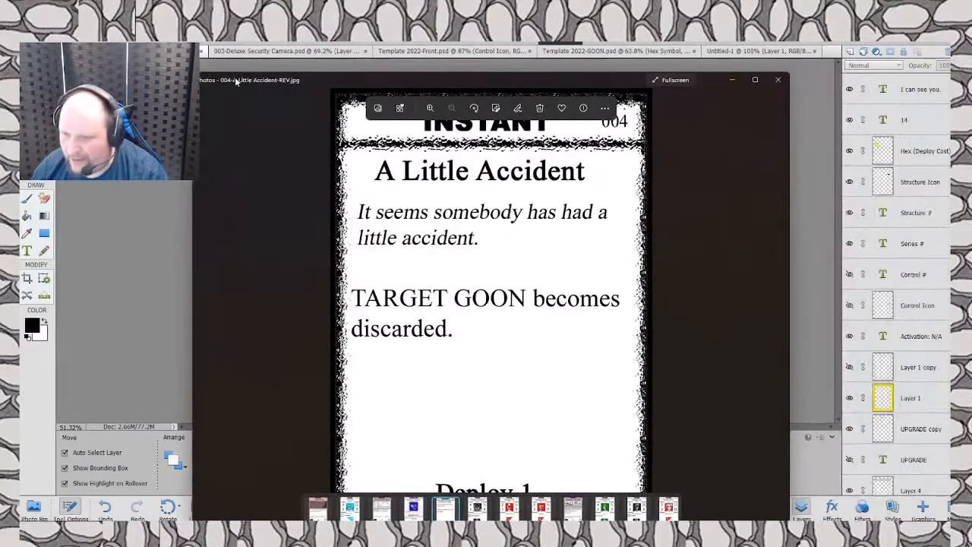
pyautogui.moveTo(236, 81); pyautogui.dragTo(236, 82)
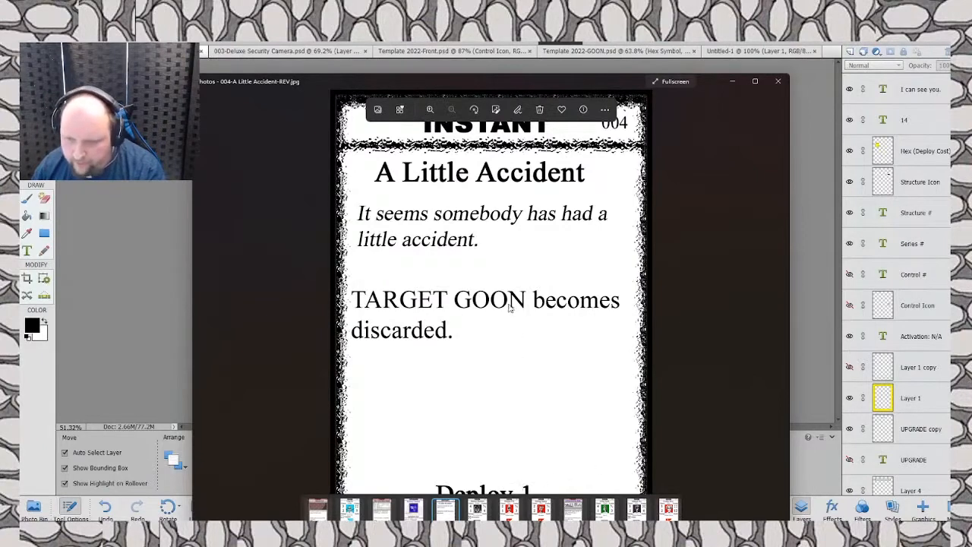
pyautogui.scroll(1, 520, 466)
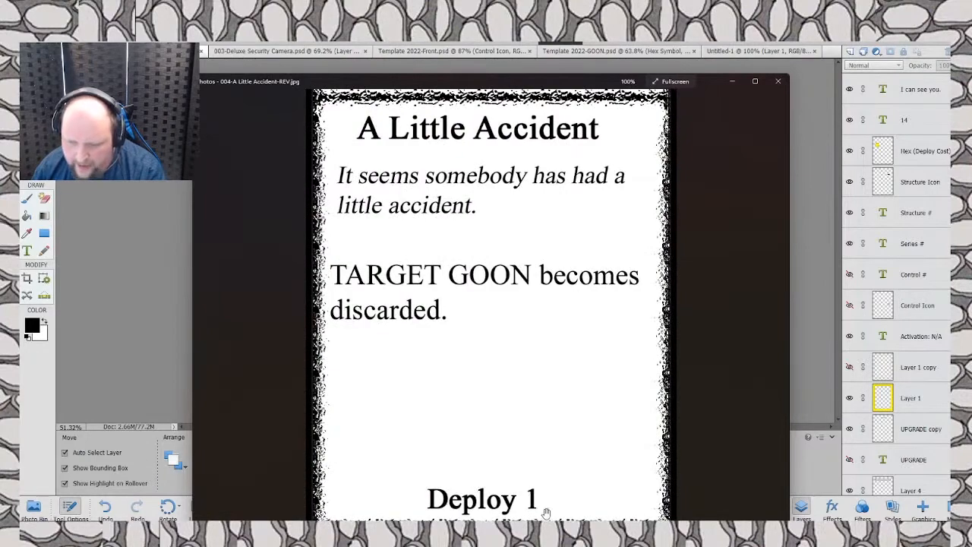
pyautogui.scroll(-1, 522, 489)
pyautogui.scroll(1, 478, 507)
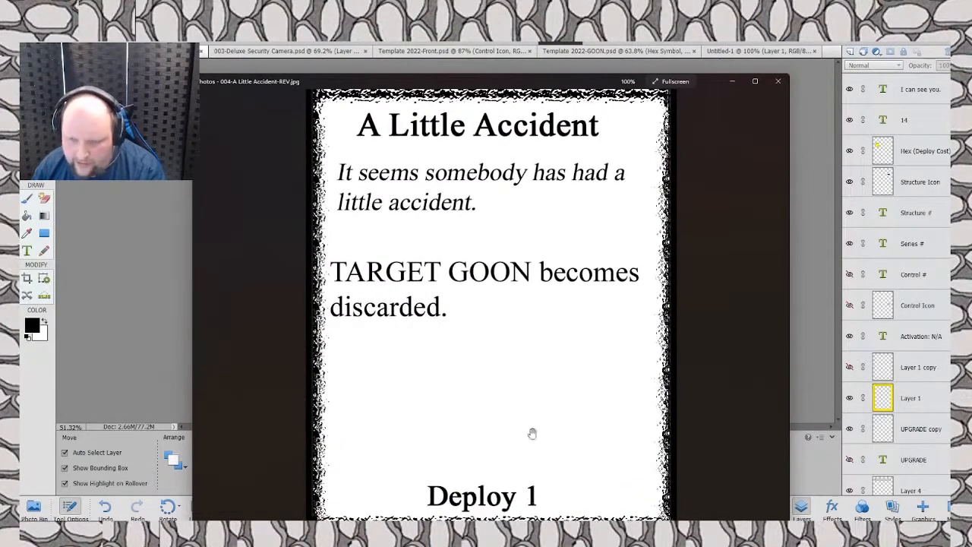
pyautogui.scroll(-1, 537, 391)
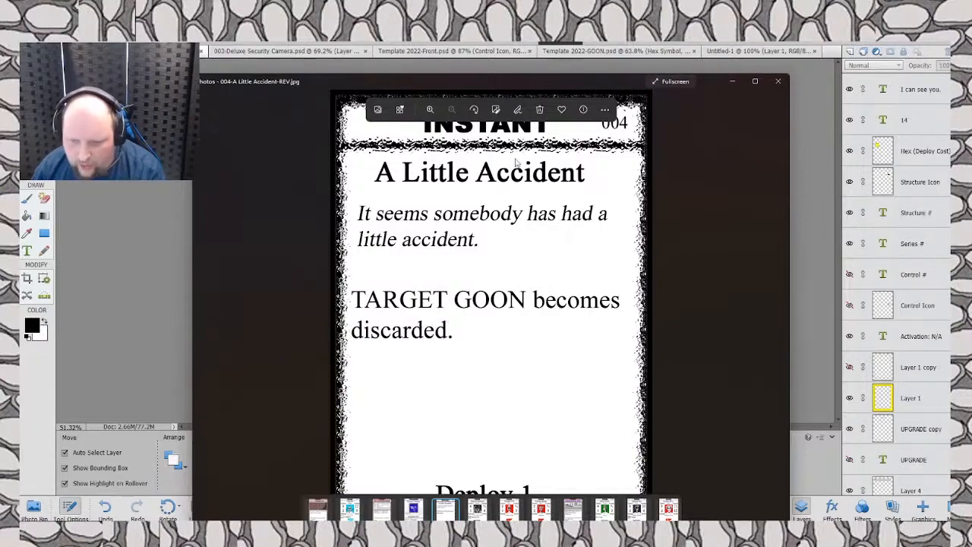
# Step: Move the Photos window off the template and select the whole card canvas with the Rectangular Marquee
pyautogui.doubleClick(554, 305)
pyautogui.doubleClick(553, 305)
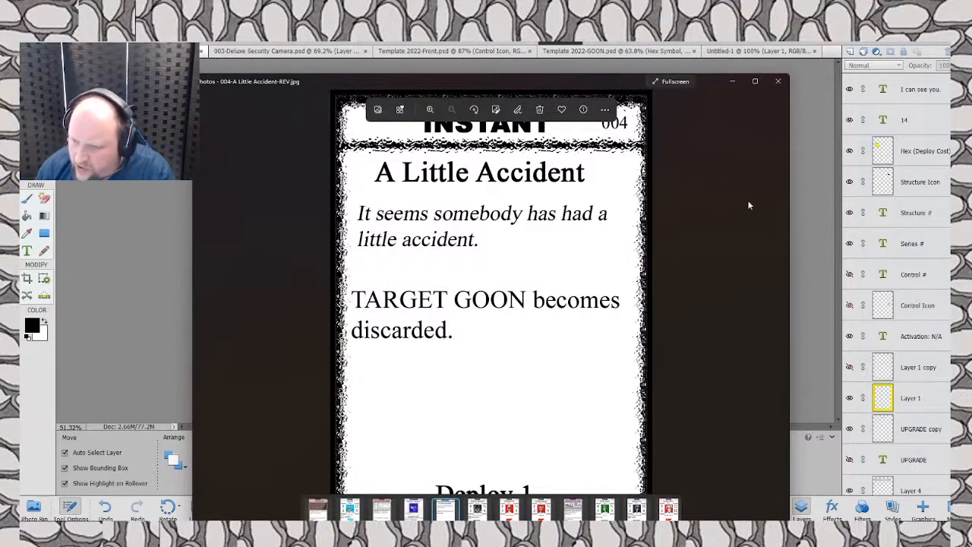
pyautogui.moveTo(590, 82); pyautogui.dragTo(743, 127)
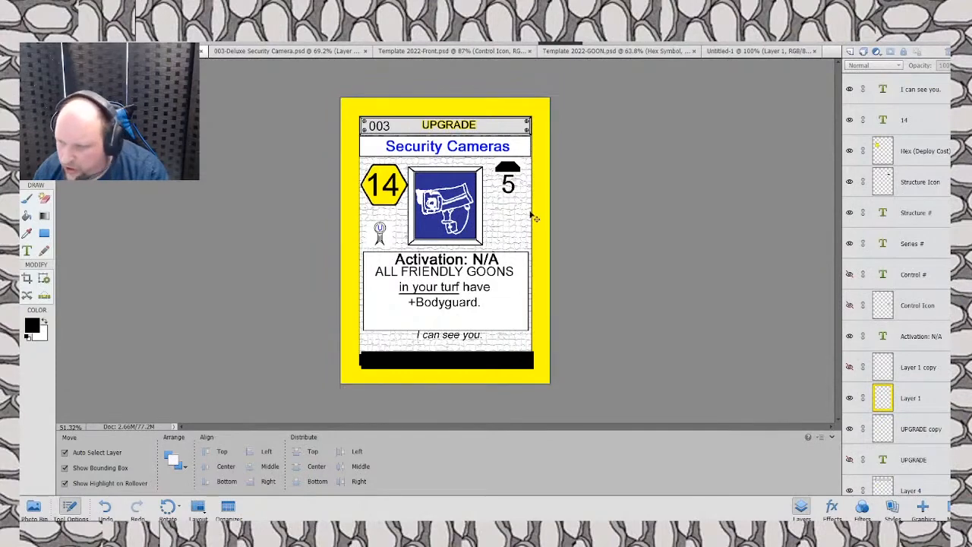
pyautogui.press('m')
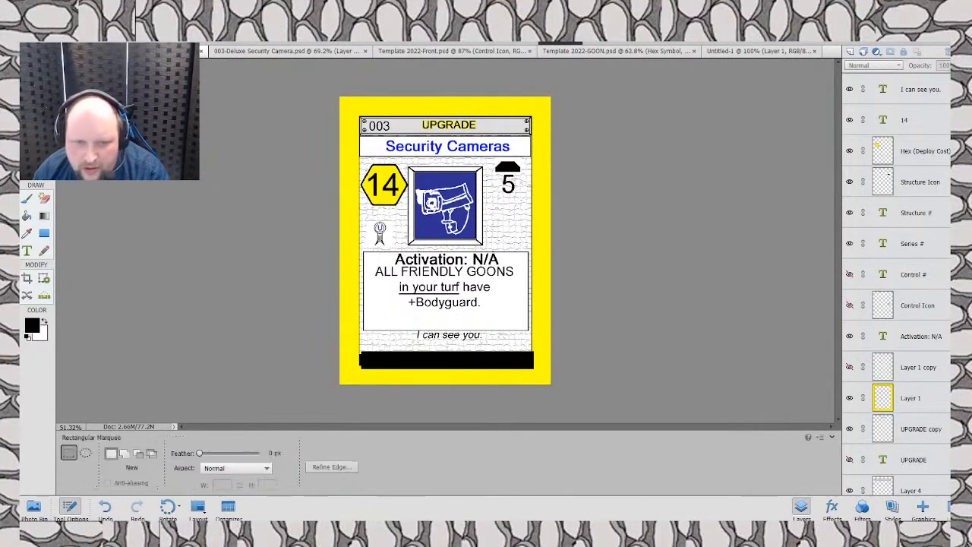
pyautogui.moveTo(291, 67); pyautogui.dragTo(704, 408)
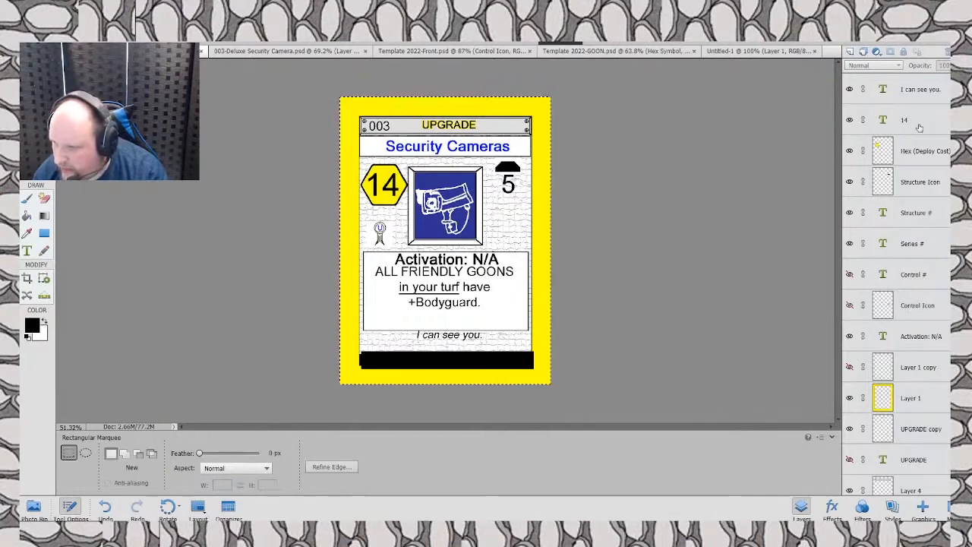
# Step: Examine the layer stack of the UPGRADE template, toggling the Control Icon and Layer 1 copy layers to see what they contain
pyautogui.click(920, 93)
pyautogui.scroll(-5, 919, 227)
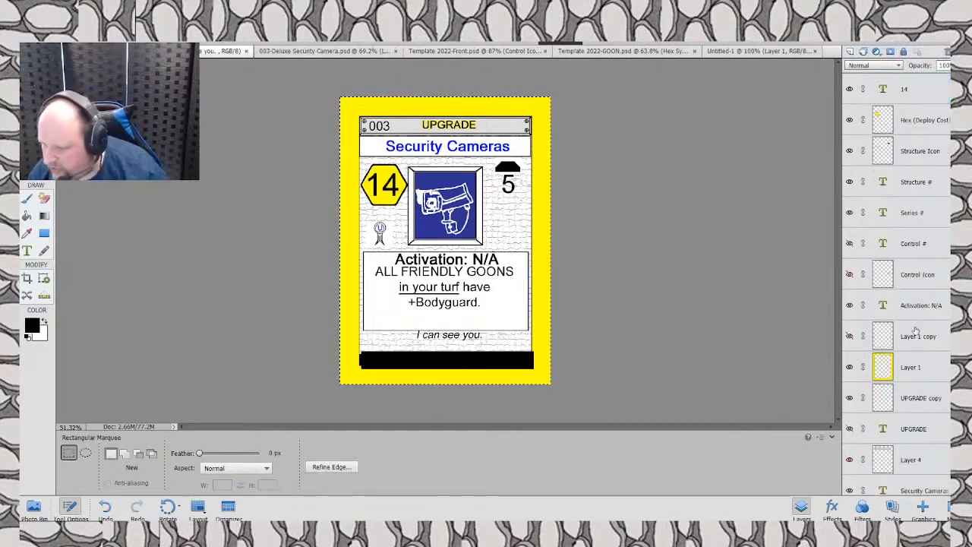
pyautogui.scroll(-3, 915, 339)
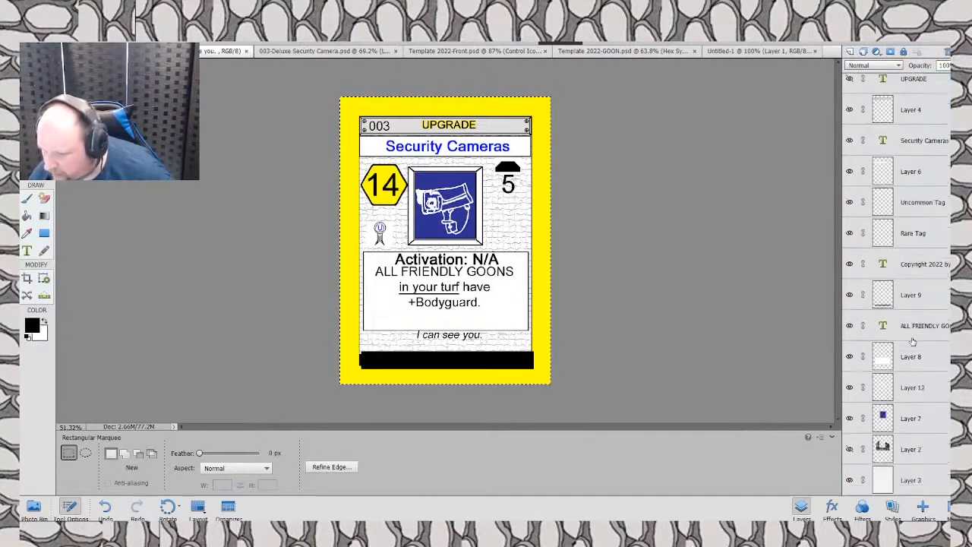
pyautogui.scroll(8, 925, 345)
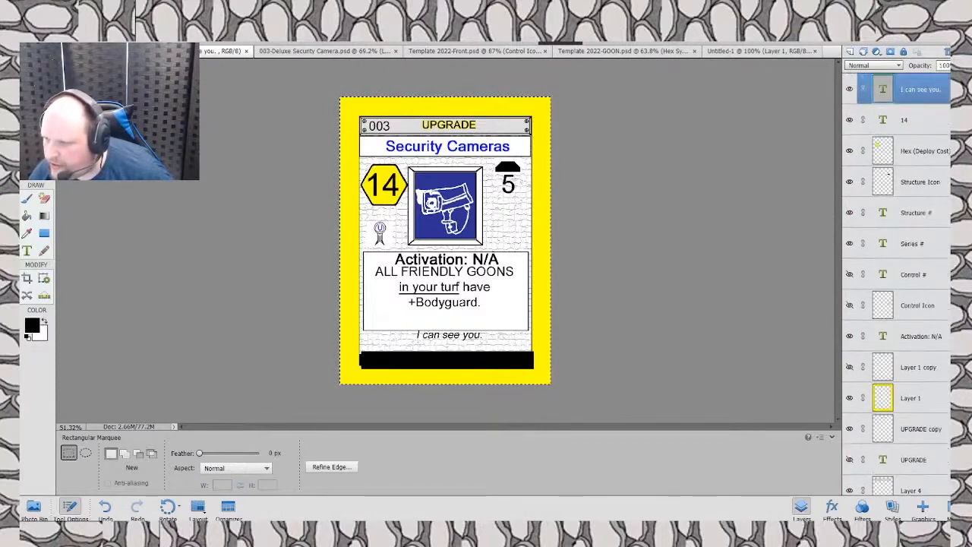
pyautogui.click(850, 305)
pyautogui.click(849, 305)
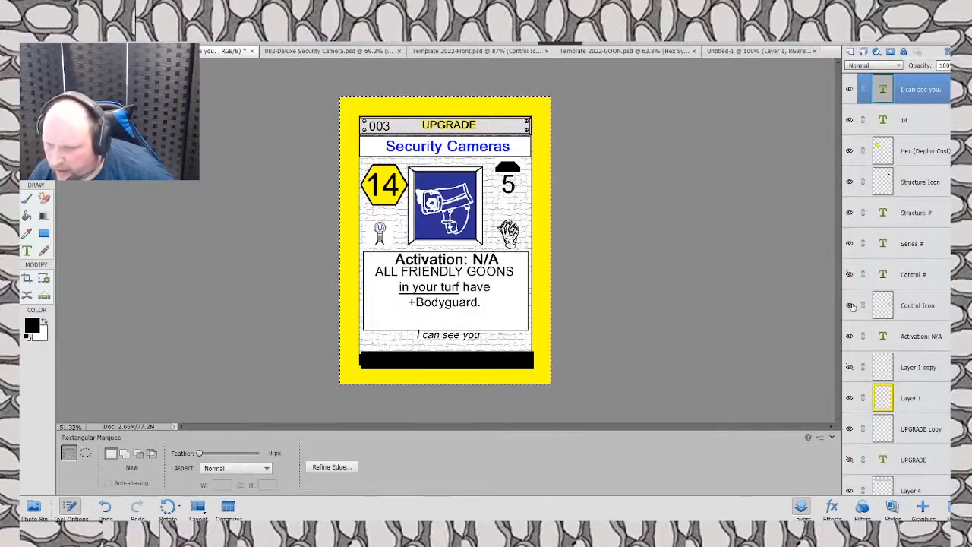
pyautogui.scroll(-1, 897, 351)
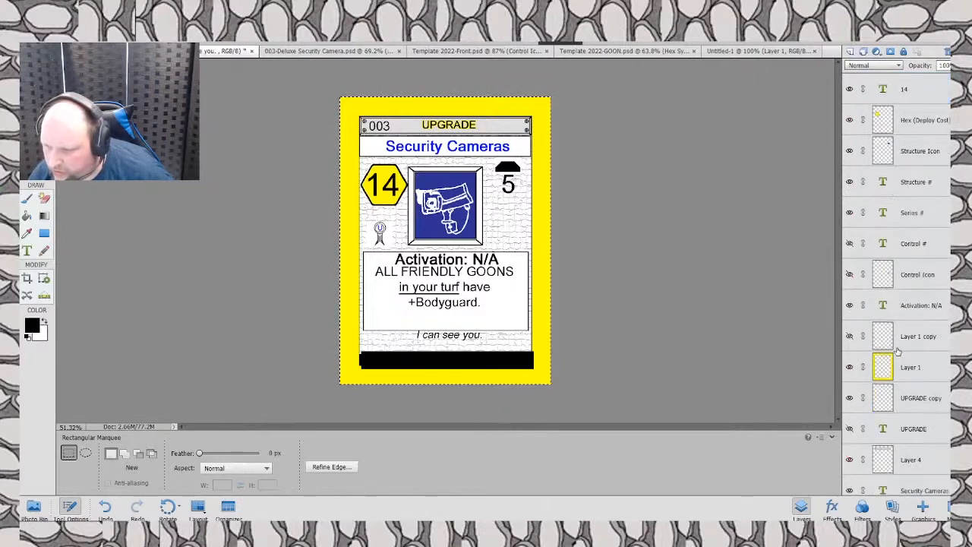
pyautogui.click(850, 336)
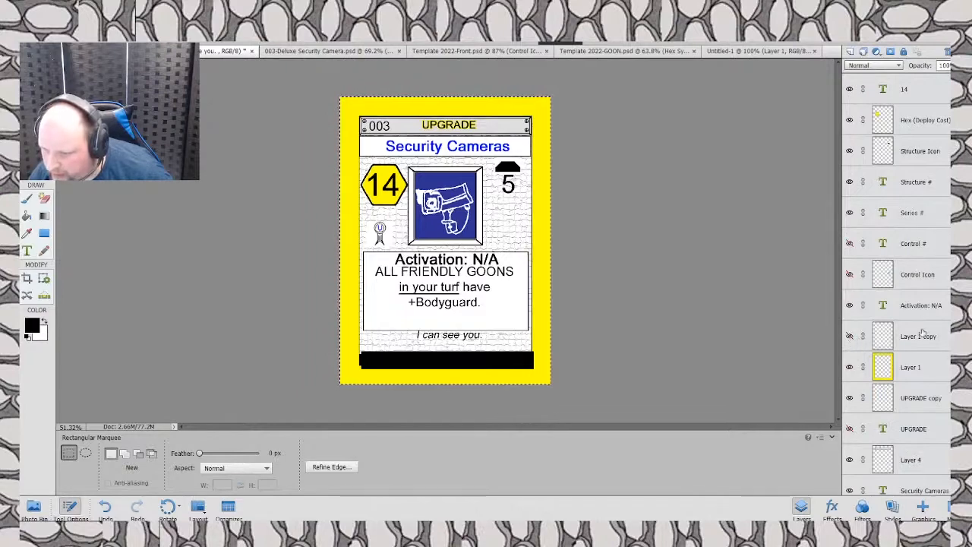
# Step: Delete the layers from "Activation: N/A" up to "I can see you." from the template
pyautogui.click(923, 306)
pyautogui.scroll(1, 926, 302)
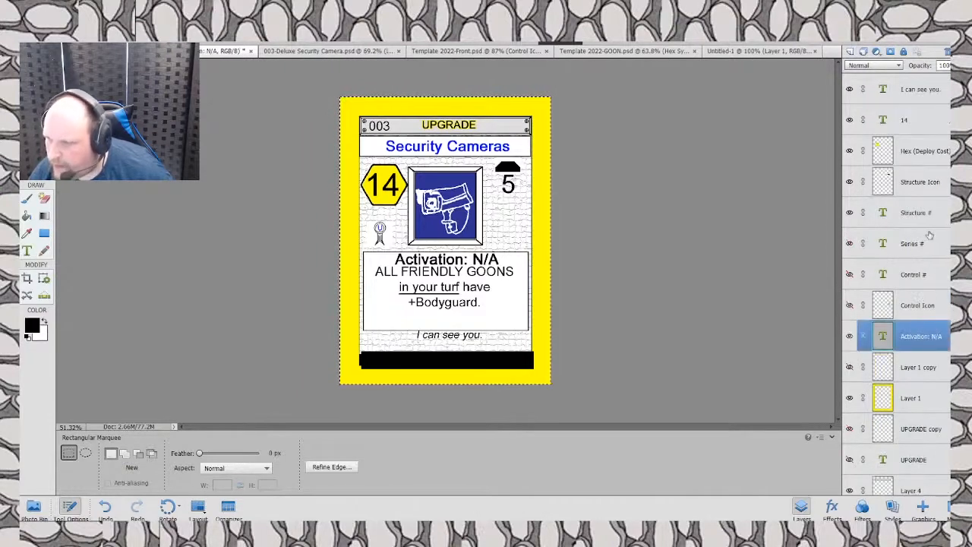
pyautogui.keyDown('shift'); pyautogui.click(916, 91); pyautogui.keyUp('shift')
pyautogui.rightClick(915, 93)
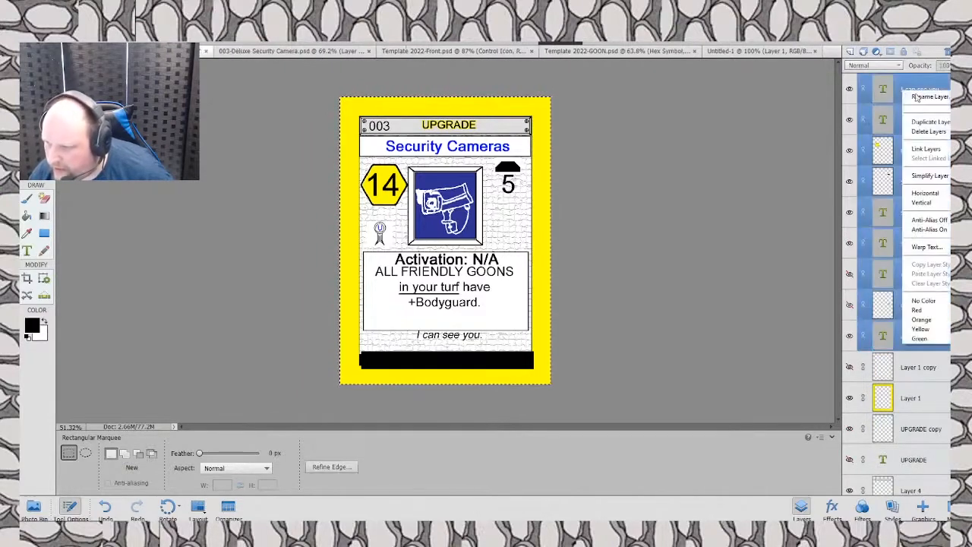
pyautogui.click(926, 133)
pyautogui.press('Return')
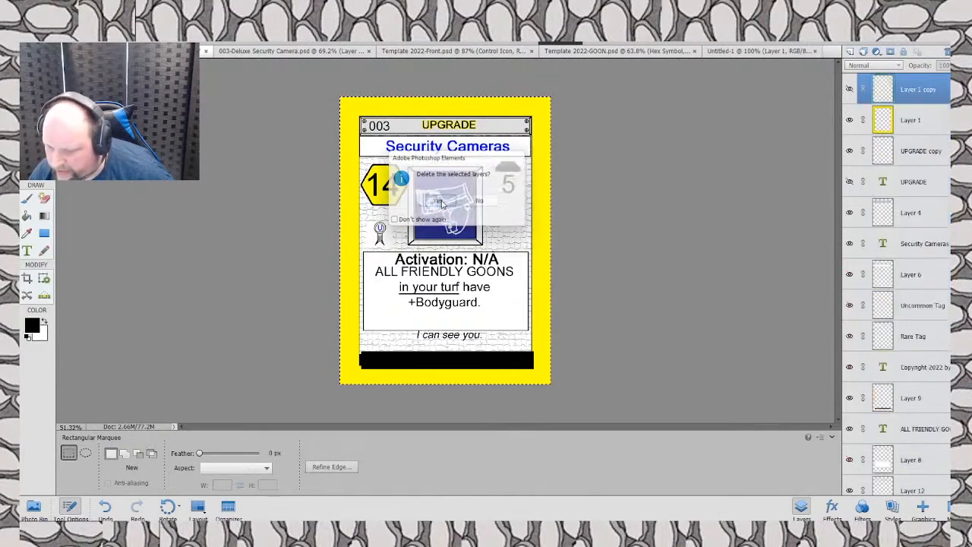
# Step: Delete all layers from the yellow-bordered Layer 1 down to Layer 2
pyautogui.click(917, 121)
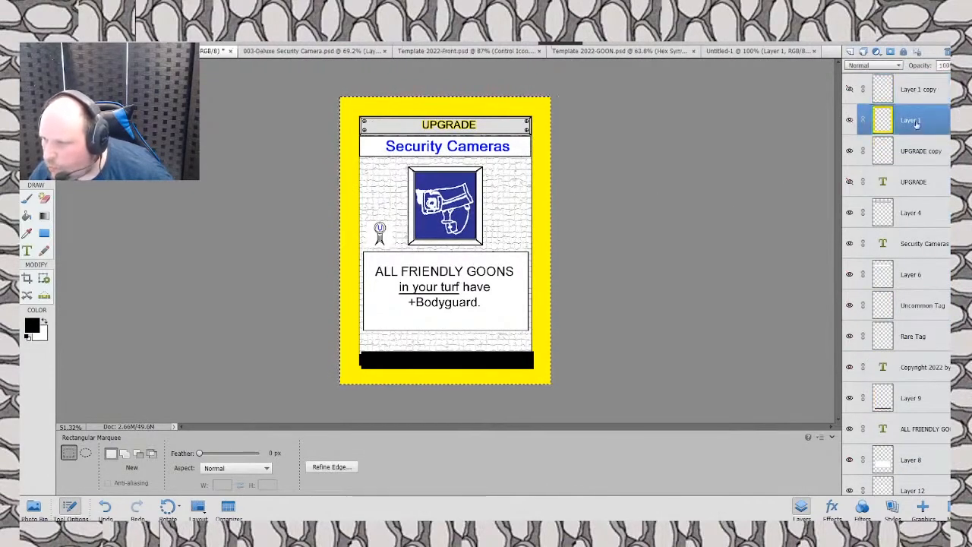
pyautogui.scroll(-3, 919, 258)
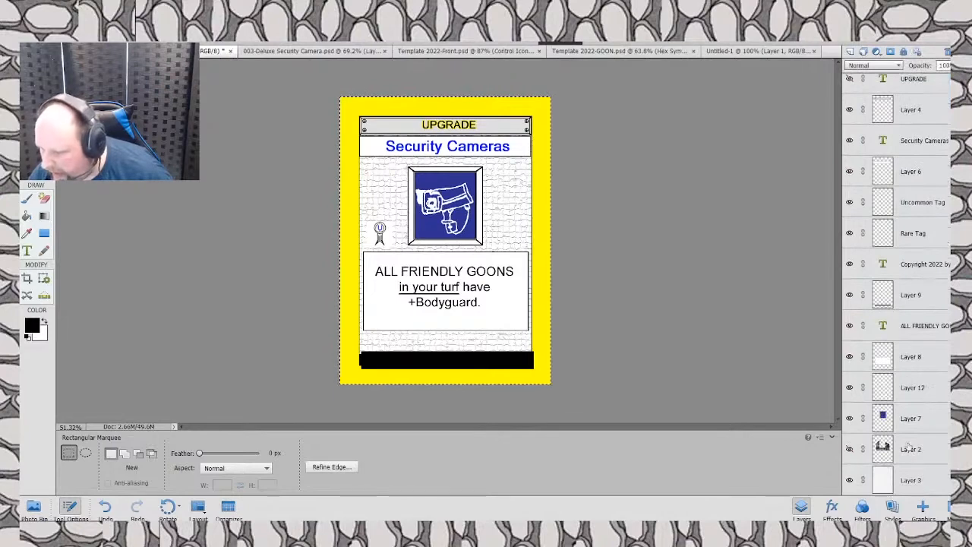
pyautogui.keyDown('shift'); pyautogui.click(911, 451); pyautogui.keyUp('shift')
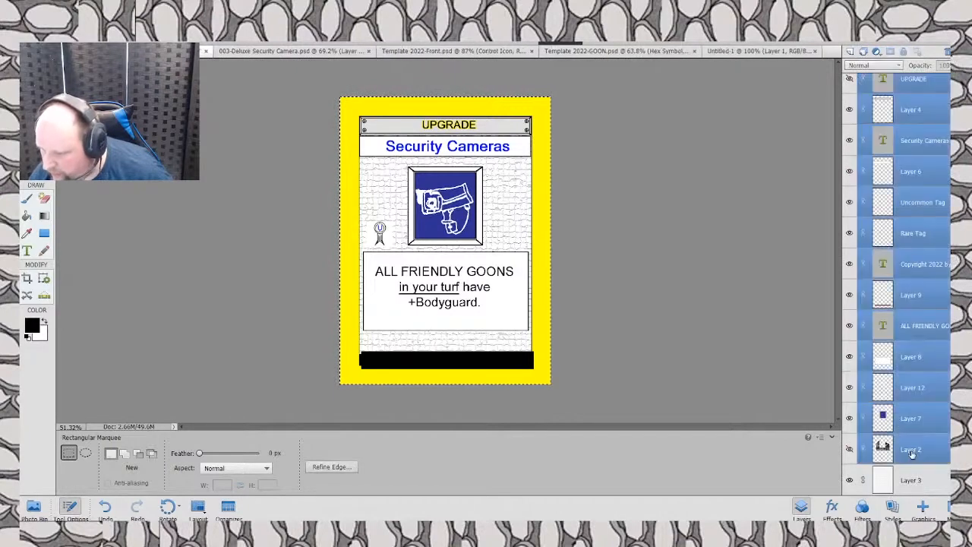
pyautogui.rightClick(911, 451)
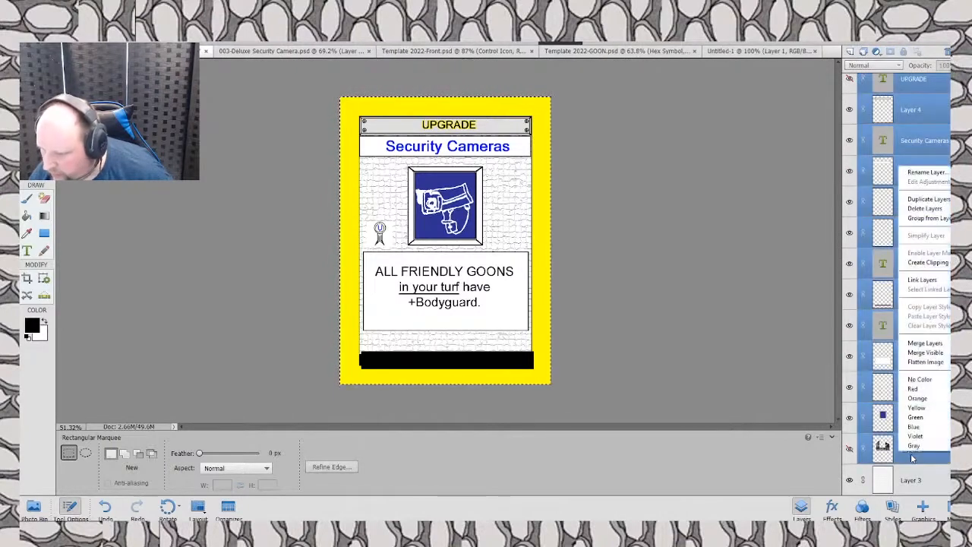
pyautogui.click(929, 209)
pyautogui.click(431, 201)
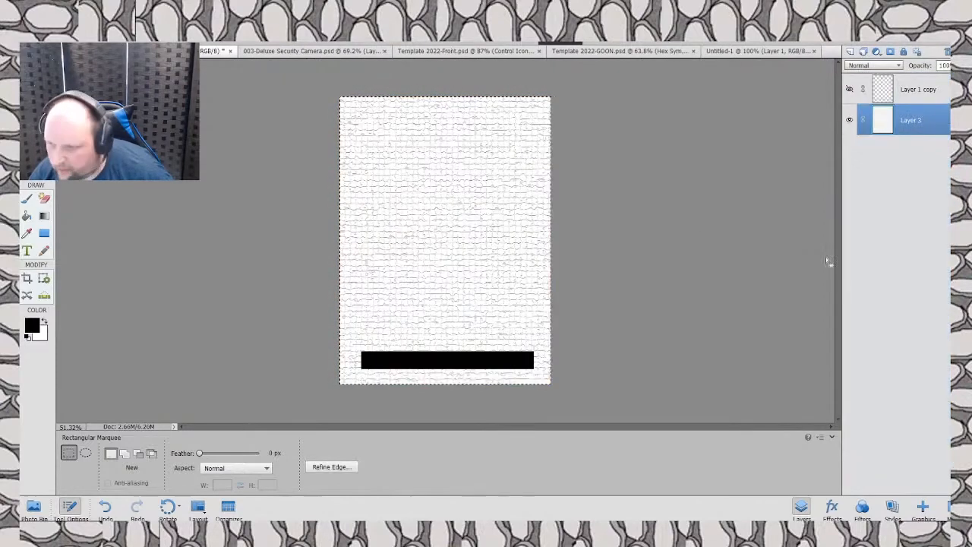
# Step: Delete the brick background Layer 3 and show the thin frame on Layer 1 copy
pyautogui.rightClick(918, 120)
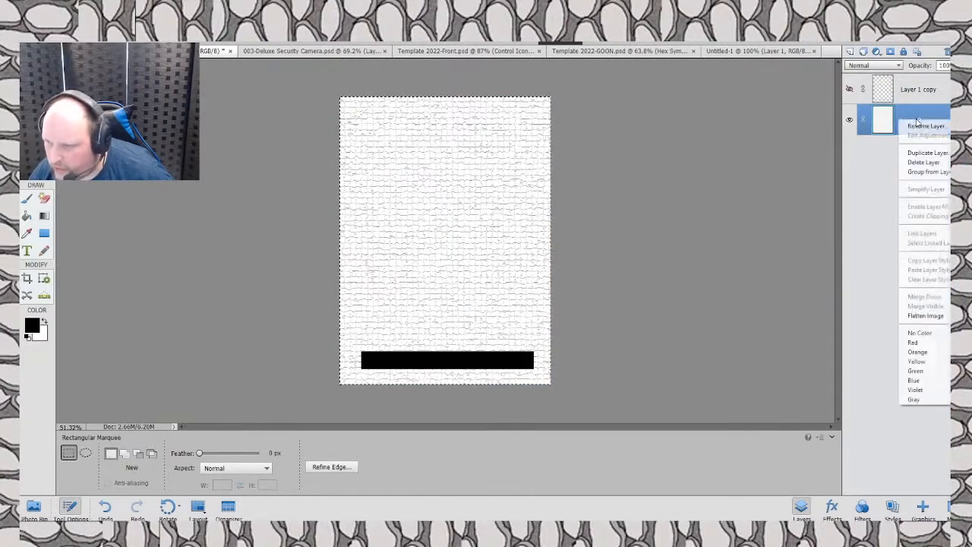
pyautogui.click(923, 162)
pyautogui.click(433, 201)
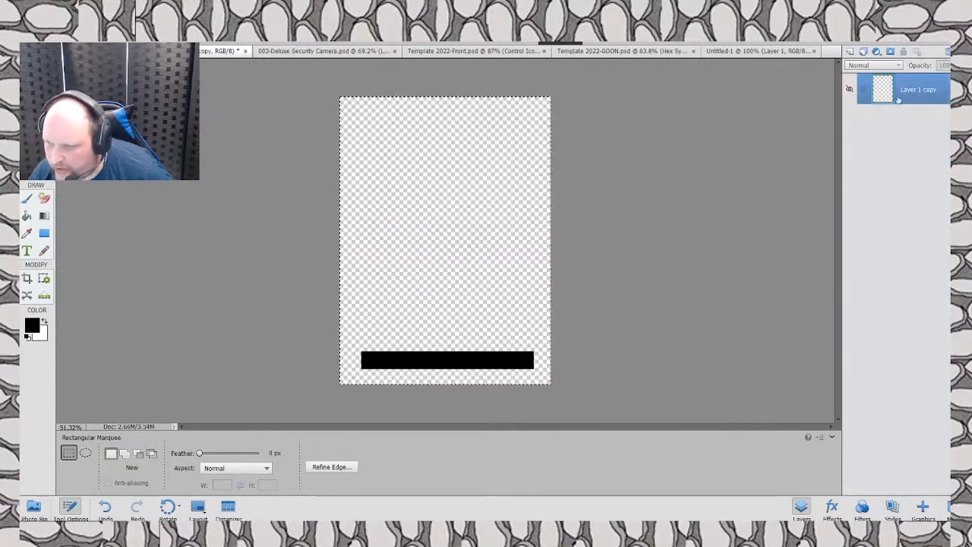
pyautogui.click(849, 89)
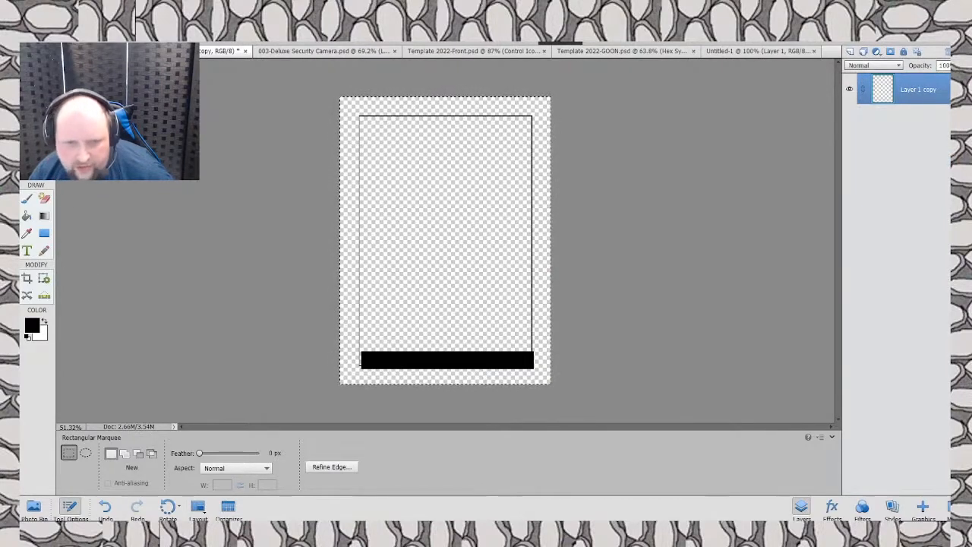
# Step: Add a new blank layer and place it beneath the frame layer, Layer 1 copy
pyautogui.rightClick(883, 138)
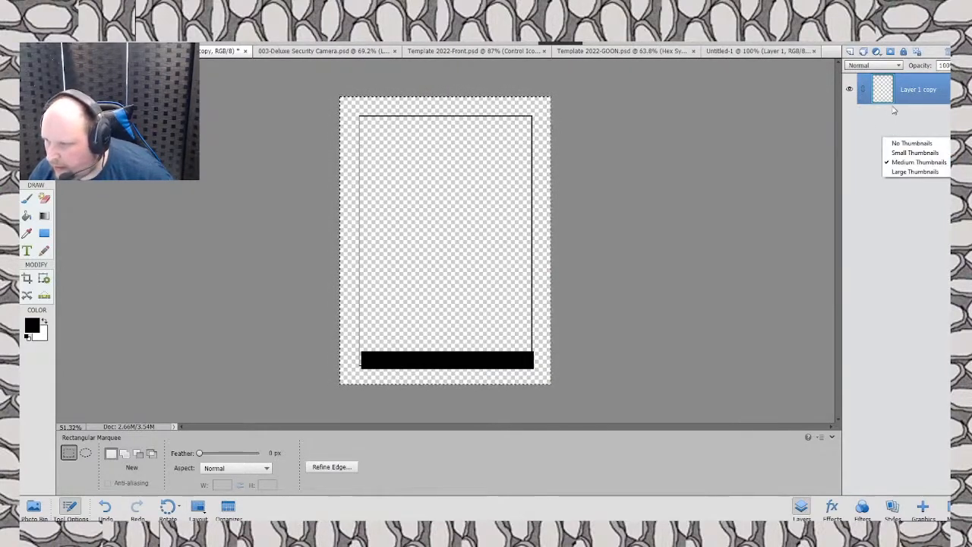
pyautogui.click(893, 108)
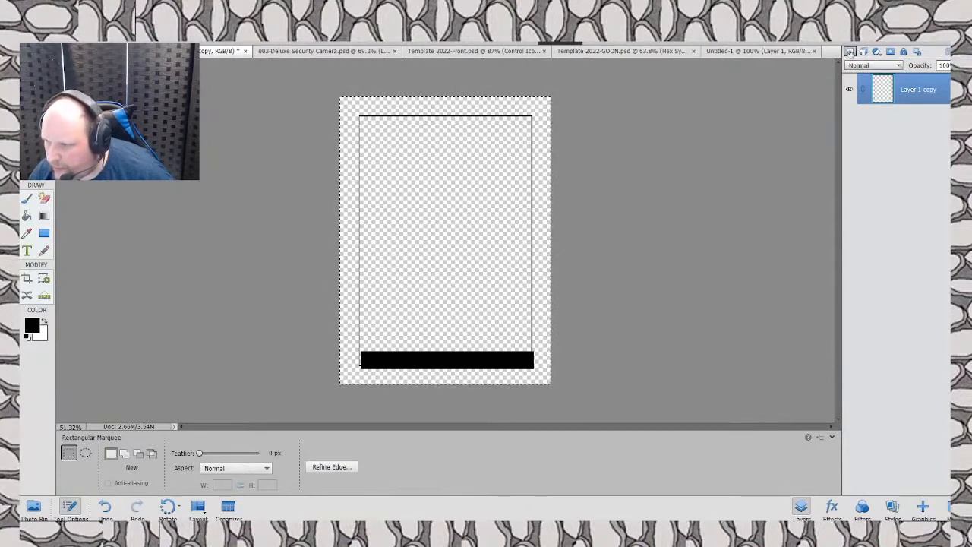
pyautogui.click(849, 52)
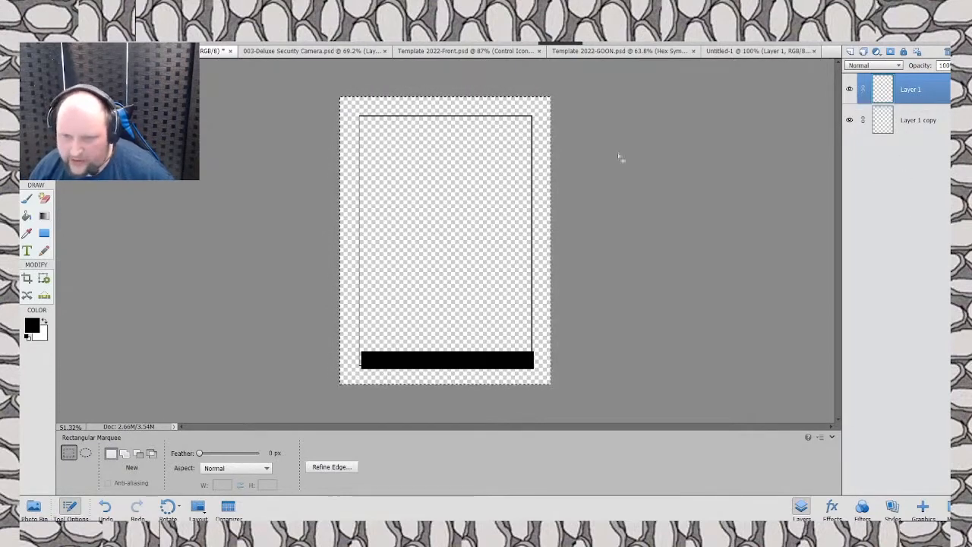
pyautogui.click(850, 89)
pyautogui.click(850, 89)
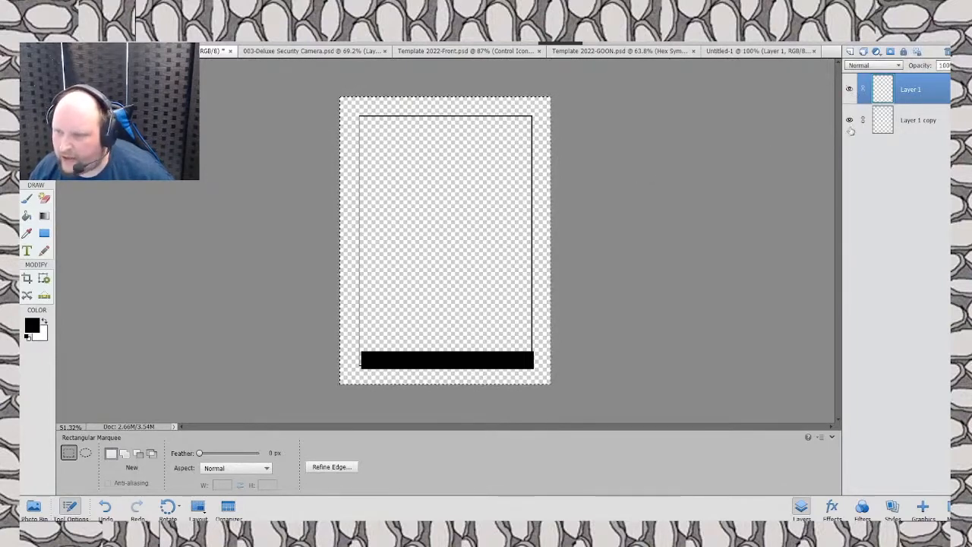
pyautogui.click(849, 119)
pyautogui.click(850, 119)
pyautogui.moveTo(911, 91); pyautogui.dragTo(920, 89)
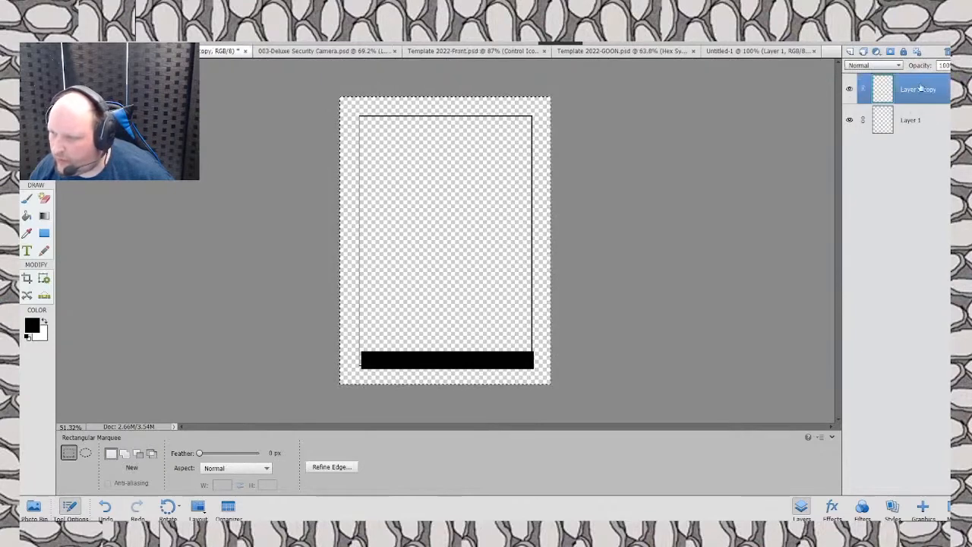
# Step: Try filling the blank Layer 1 with black using the Paint Bucket, and undo the fill
pyautogui.click(917, 126)
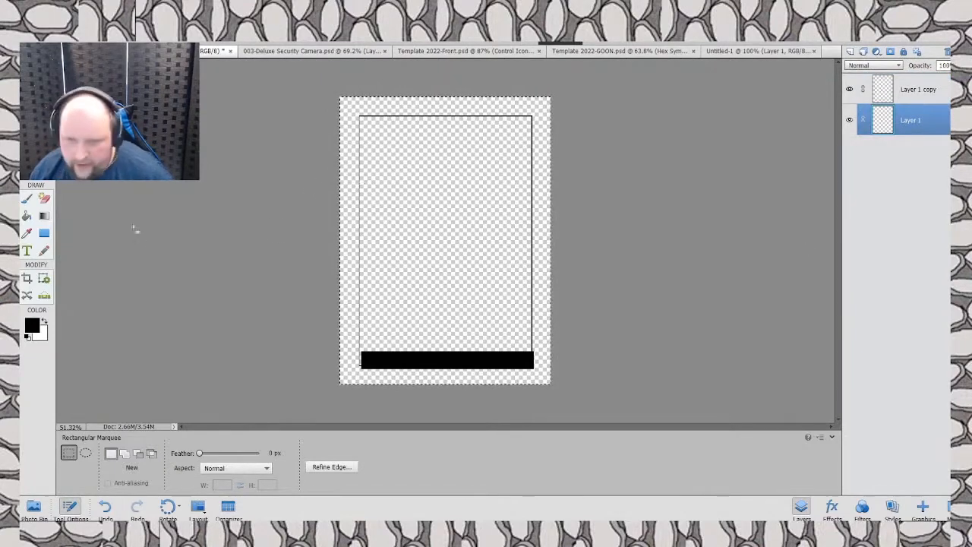
pyautogui.click(26, 216)
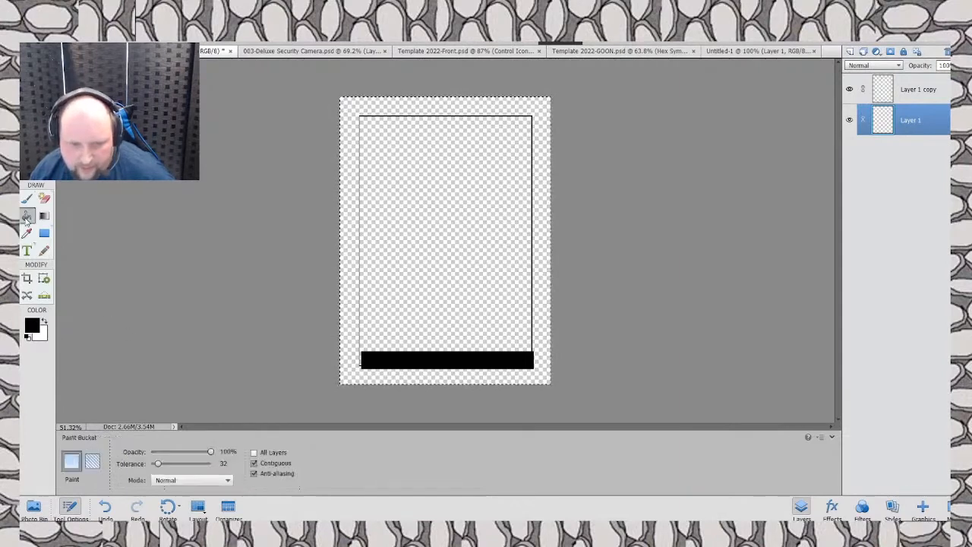
pyautogui.click(447, 196)
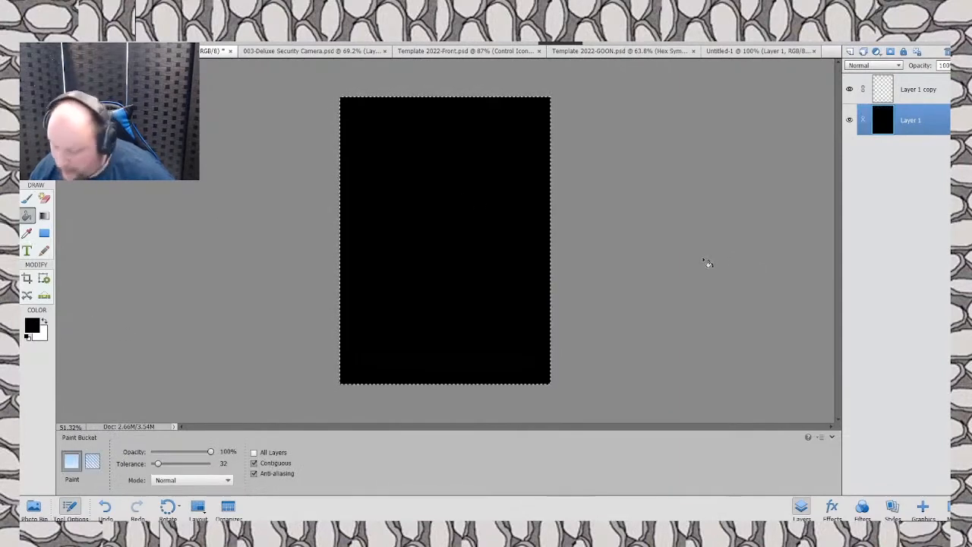
pyautogui.hotkey('ctrl', 'z')
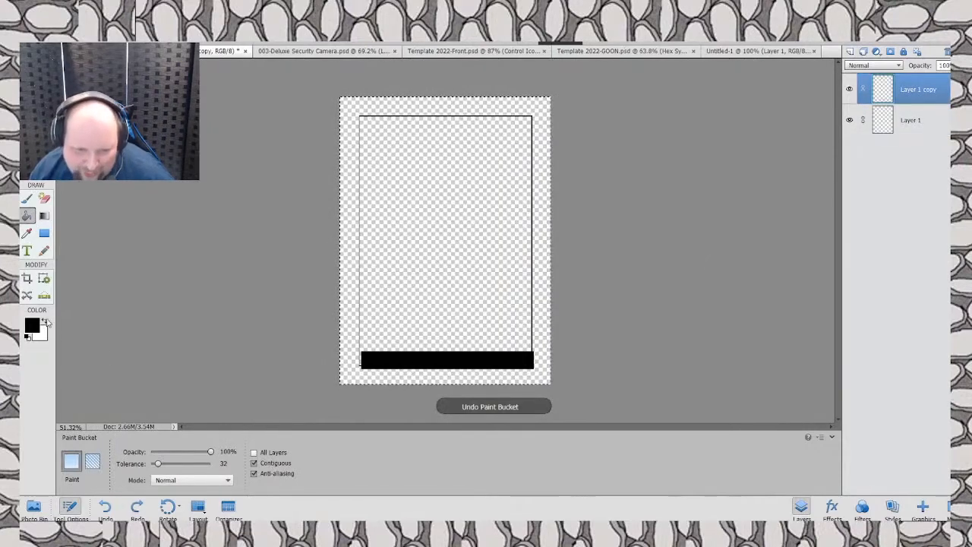
# Step: Make white the foreground color and fill the blank Layer 1 beneath the frame with it
pyautogui.click(44, 321)
pyautogui.click(435, 223)
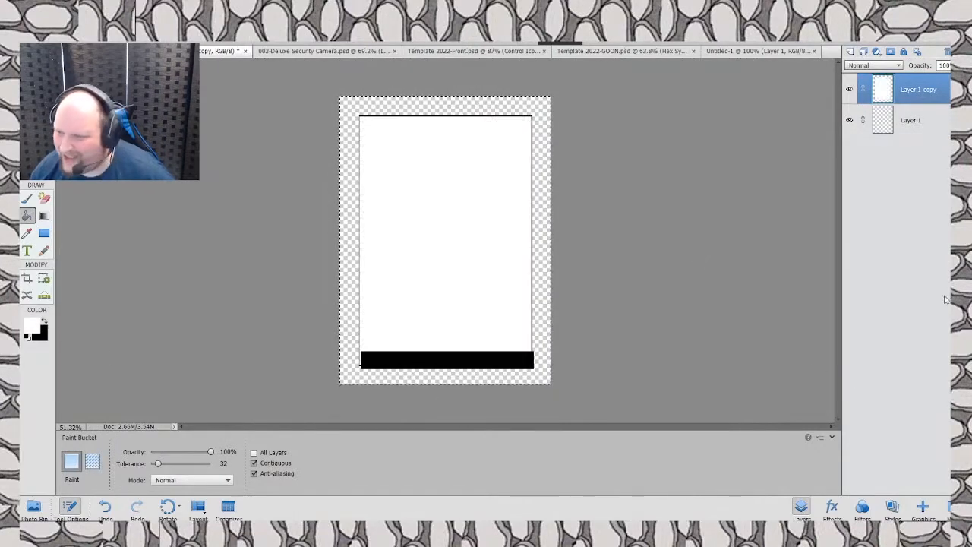
pyautogui.hotkey('ctrl', 'z')
pyautogui.click(907, 121)
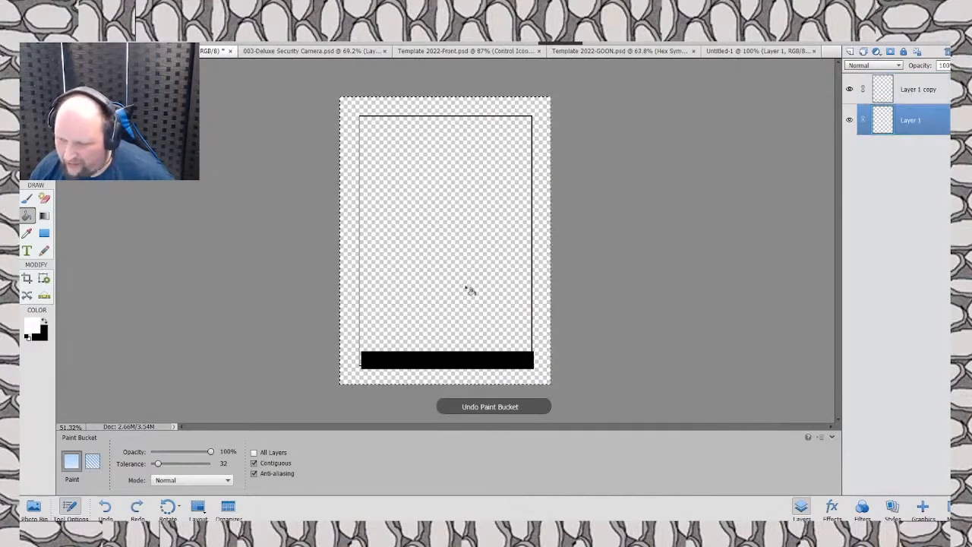
pyautogui.click(434, 276)
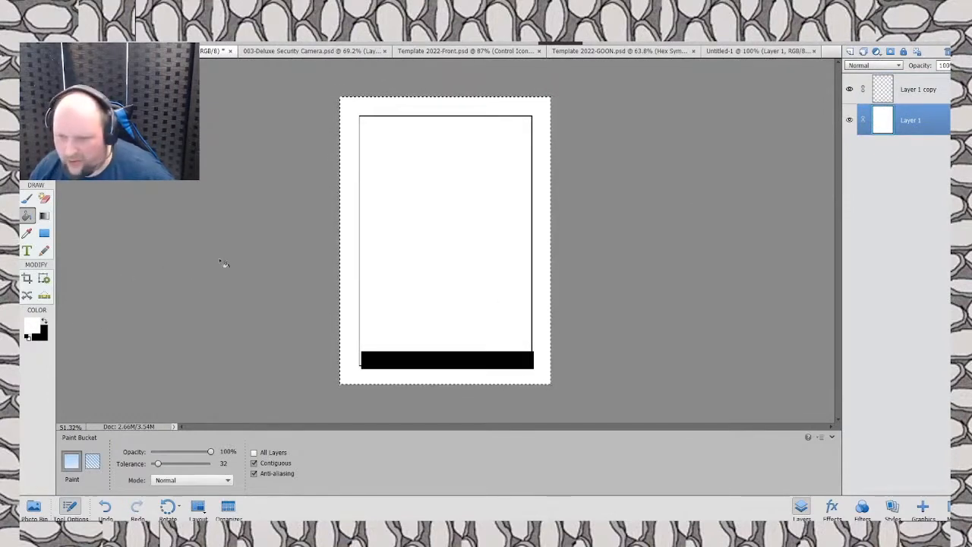
# Step: Switch to the horizontal Type tool with black as the foreground color and clear the canvas selection
pyautogui.click(27, 252)
pyautogui.click(44, 319)
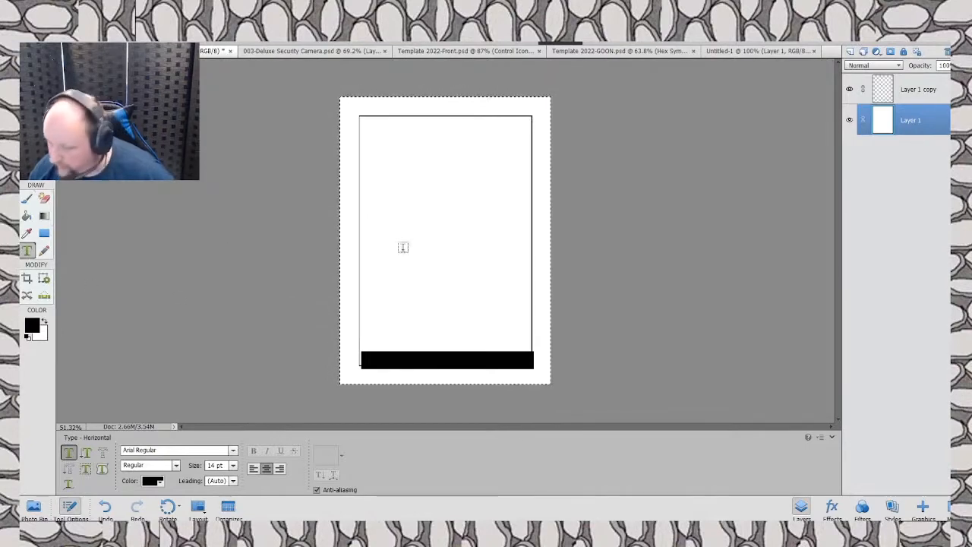
pyautogui.hotkey('ctrl', 'd')
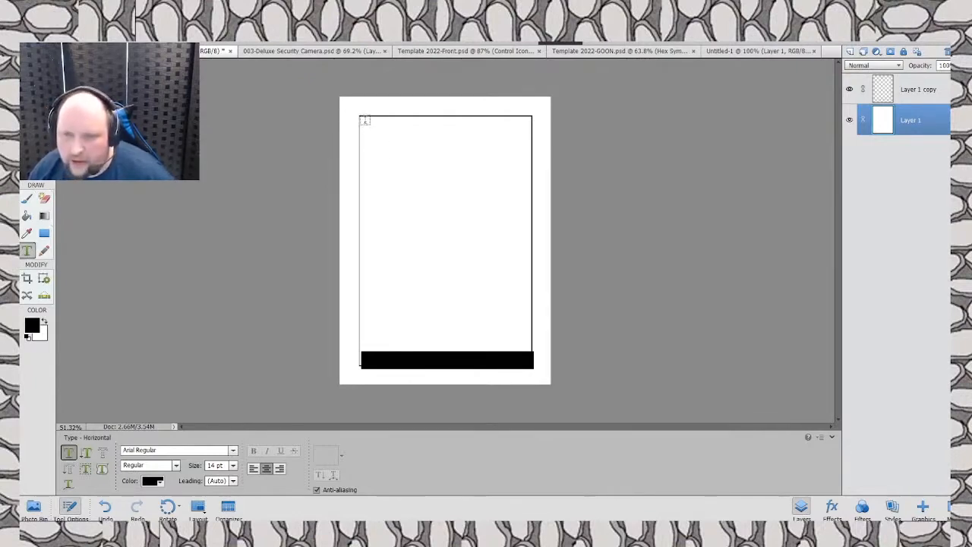
# Step: Create a text box spanning the upper inside of the frame and set its font to Century Gothic Regular
pyautogui.moveTo(362, 120); pyautogui.dragTo(532, 145)
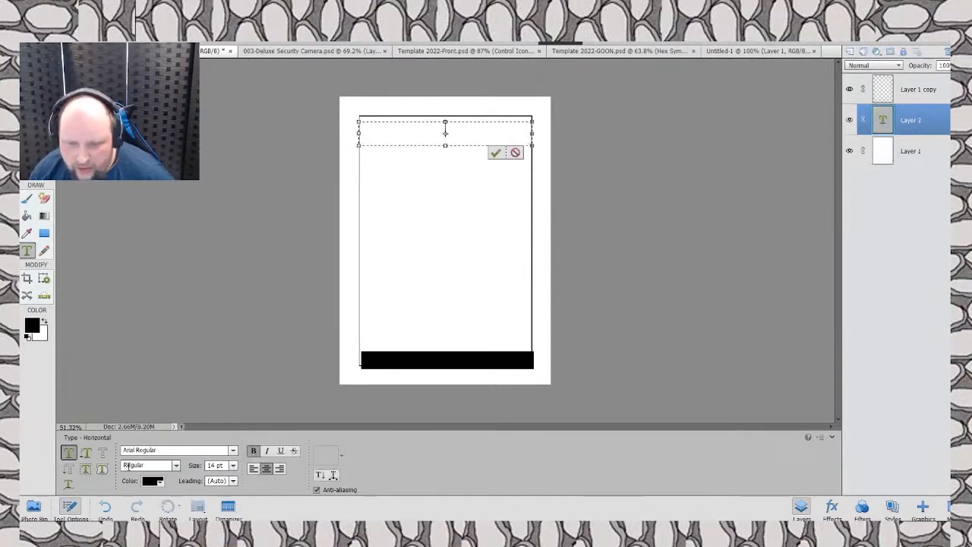
pyautogui.click(234, 452)
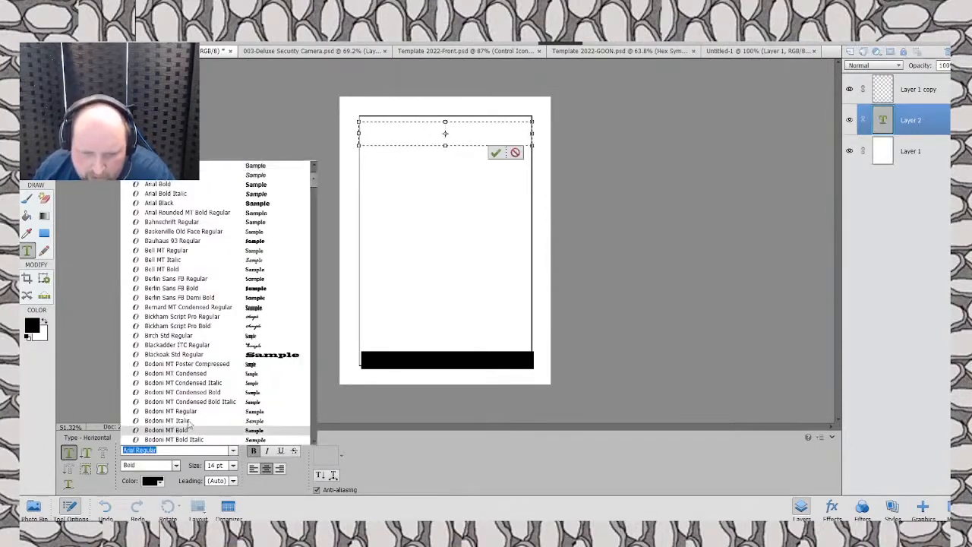
pyautogui.scroll(3, 188, 287)
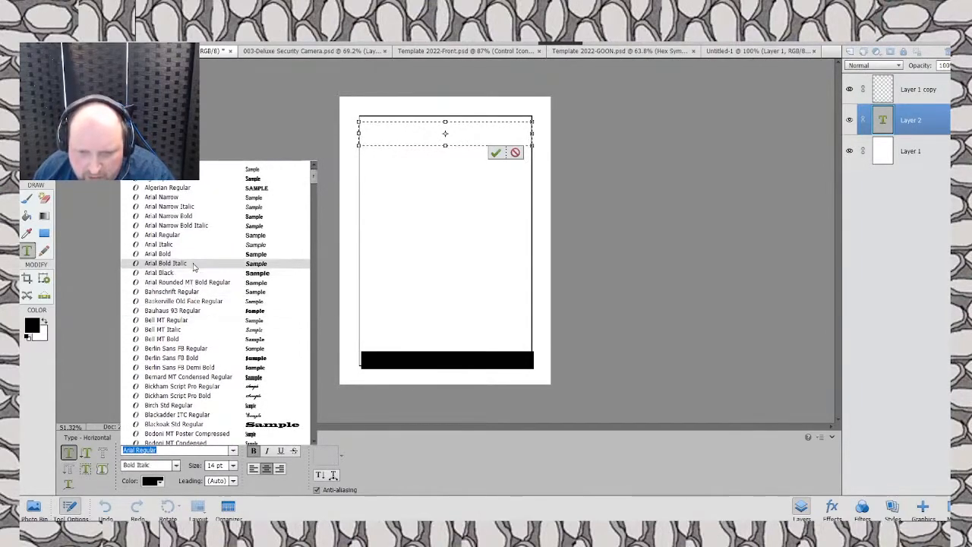
pyautogui.scroll(-2, 193, 265)
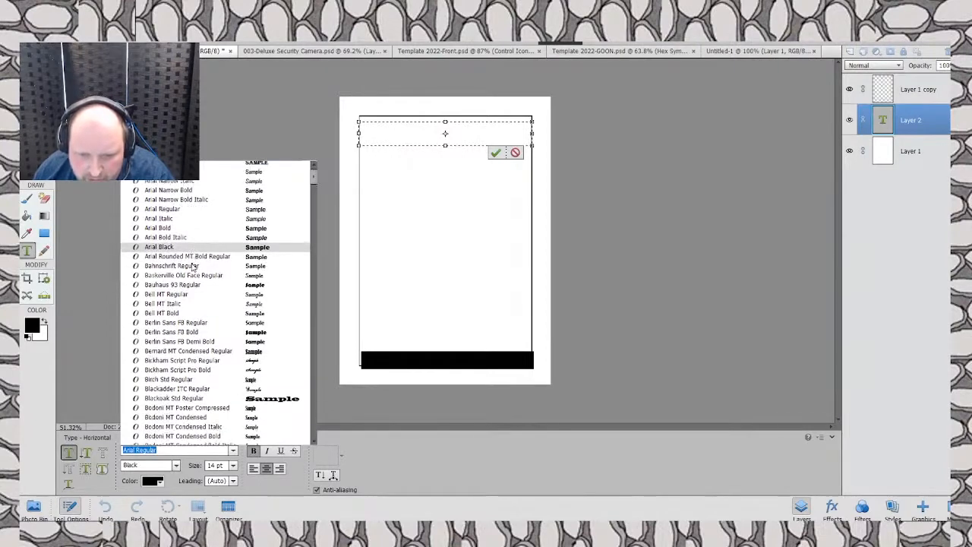
pyautogui.scroll(-3, 193, 265)
pyautogui.scroll(-3, 192, 266)
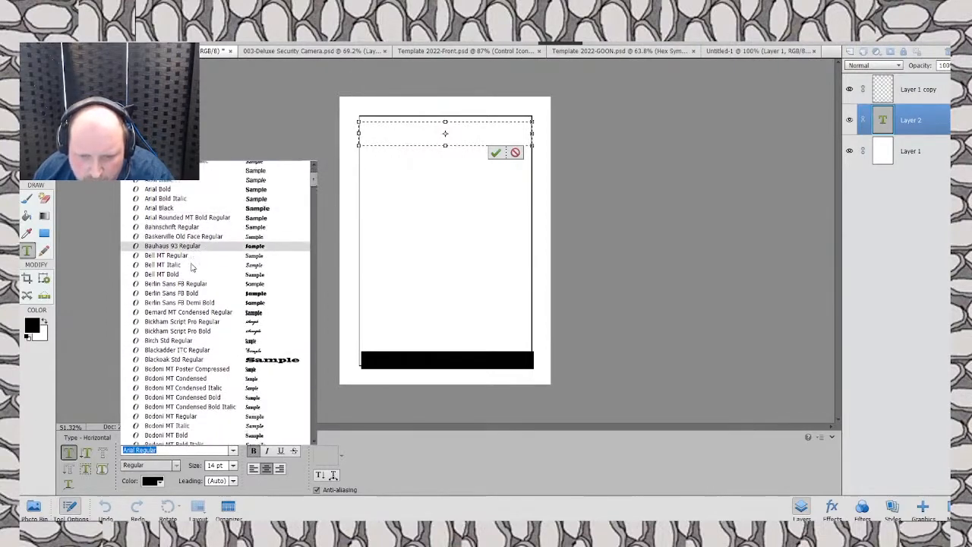
pyautogui.scroll(-8, 189, 320)
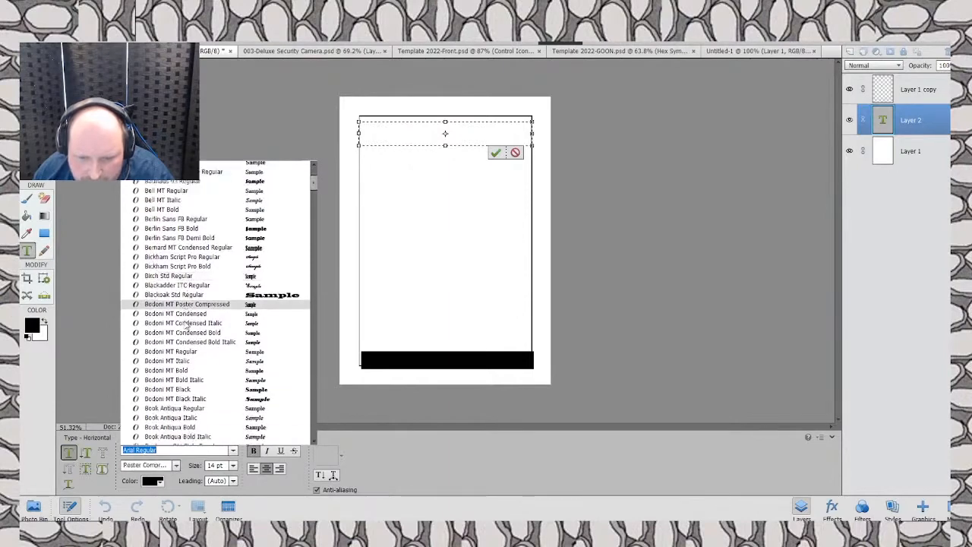
pyautogui.scroll(-1, 184, 338)
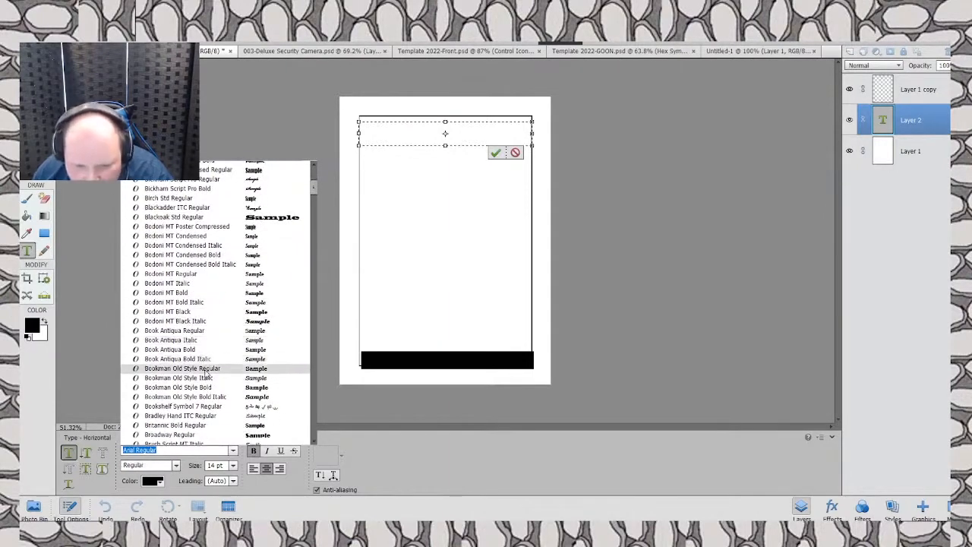
pyautogui.scroll(-2, 199, 367)
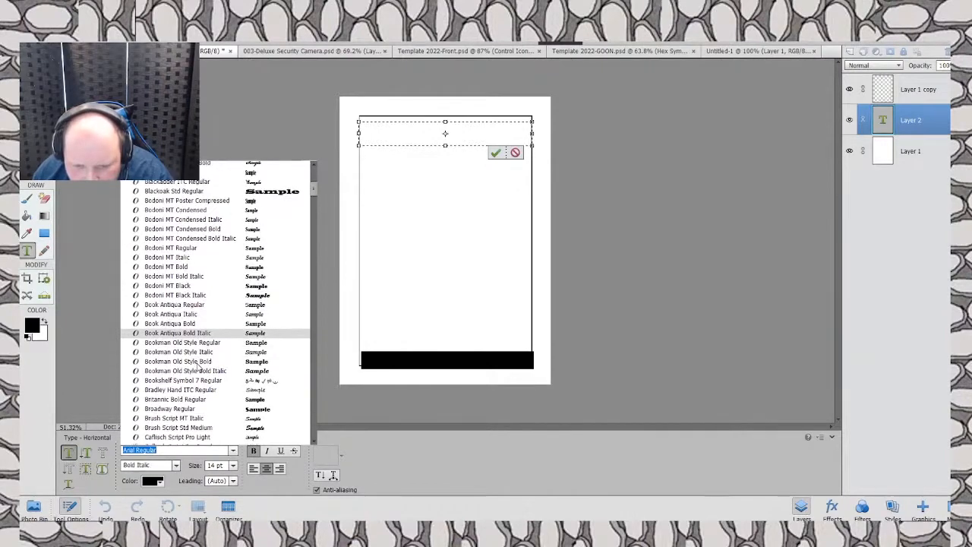
pyautogui.scroll(-1, 199, 367)
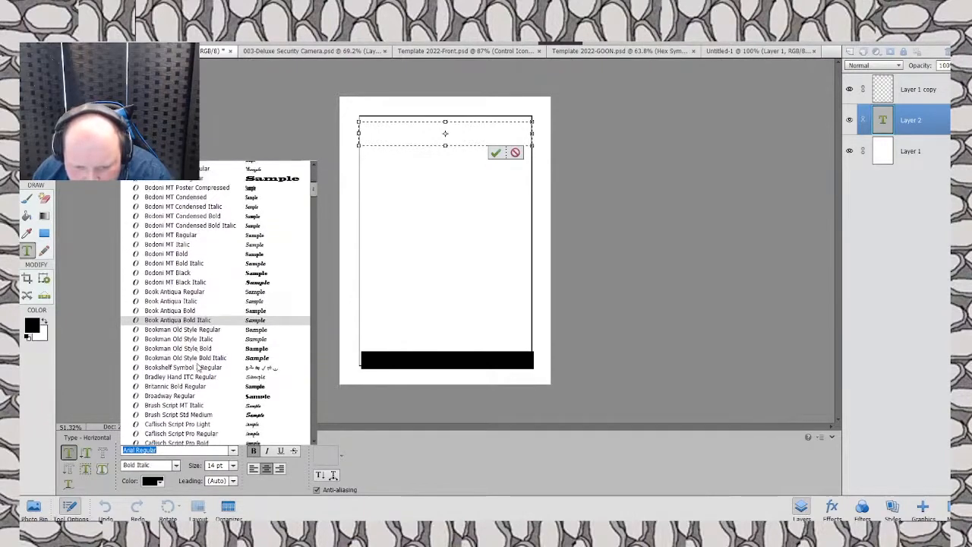
pyautogui.scroll(-6, 199, 367)
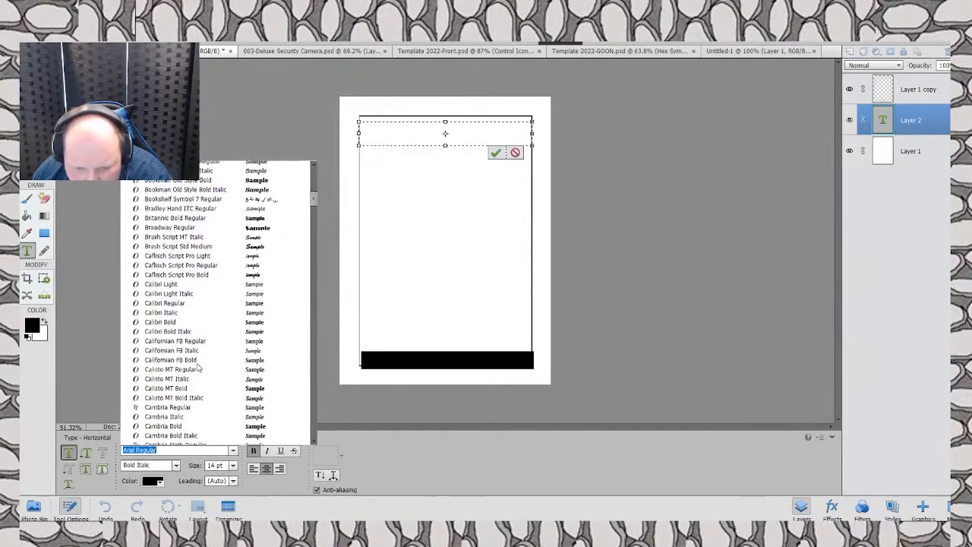
pyautogui.scroll(7, 199, 368)
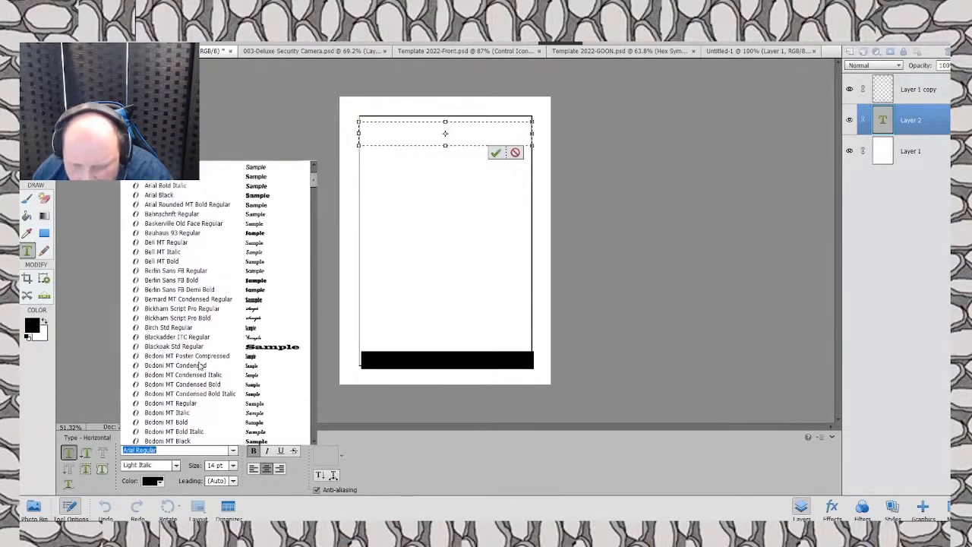
pyautogui.scroll(3, 201, 368)
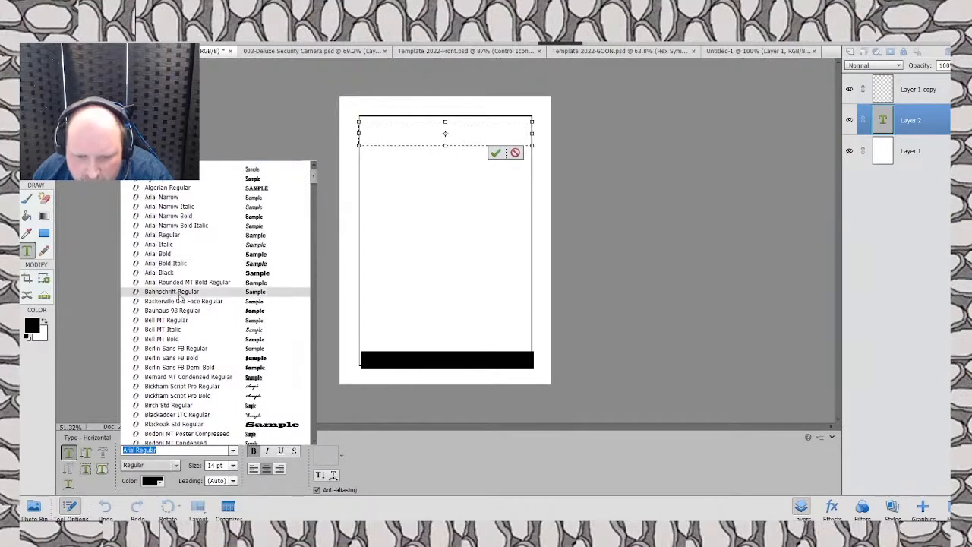
pyautogui.scroll(-2, 191, 304)
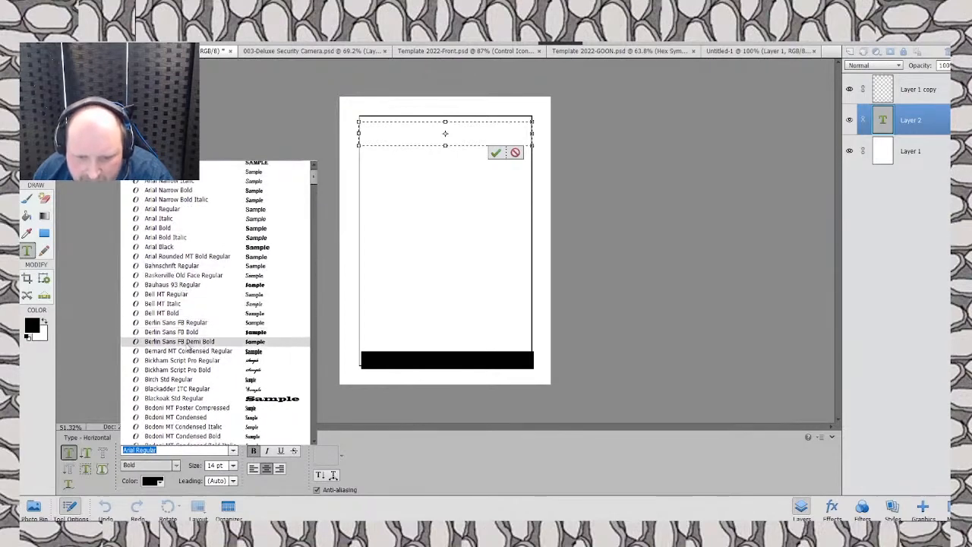
pyautogui.scroll(-3, 190, 342)
pyautogui.scroll(-1, 185, 350)
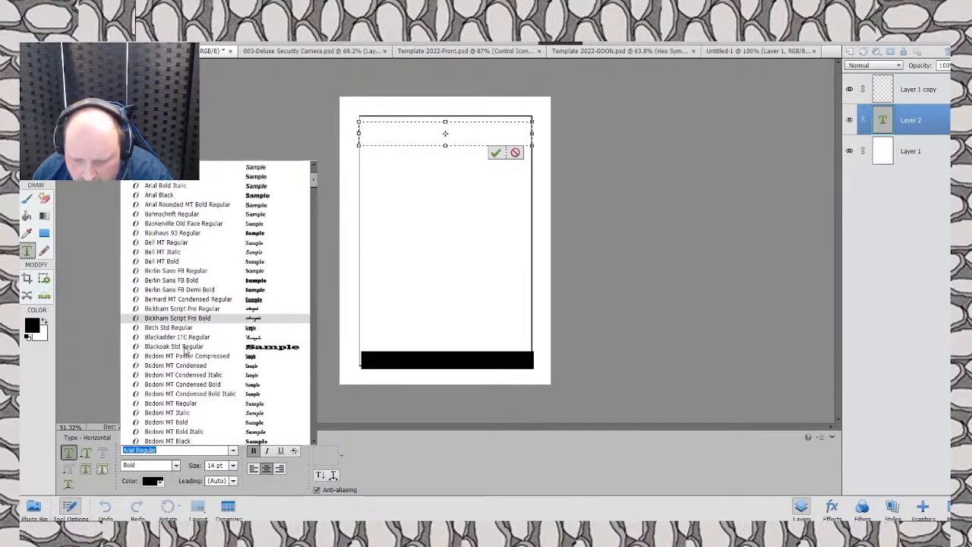
pyautogui.scroll(-3, 173, 368)
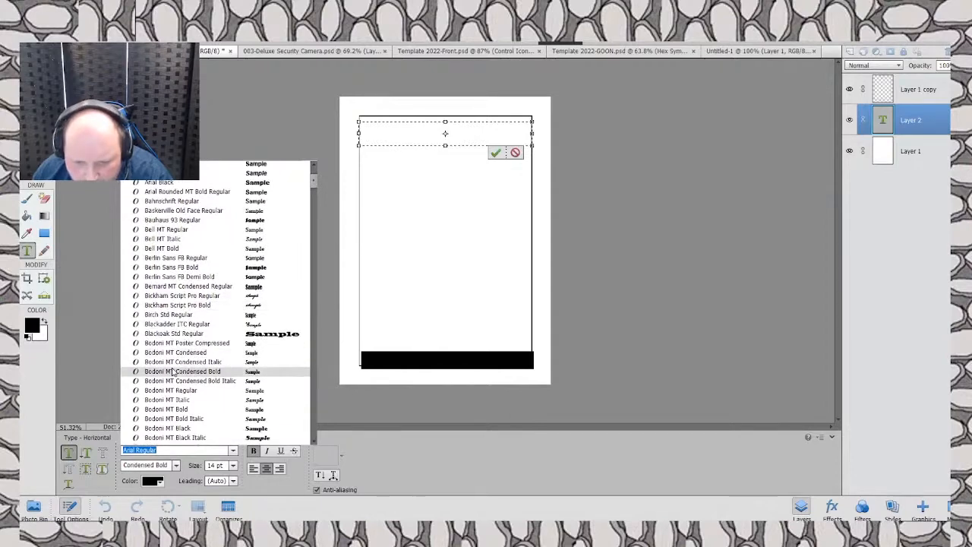
pyautogui.scroll(-4, 155, 385)
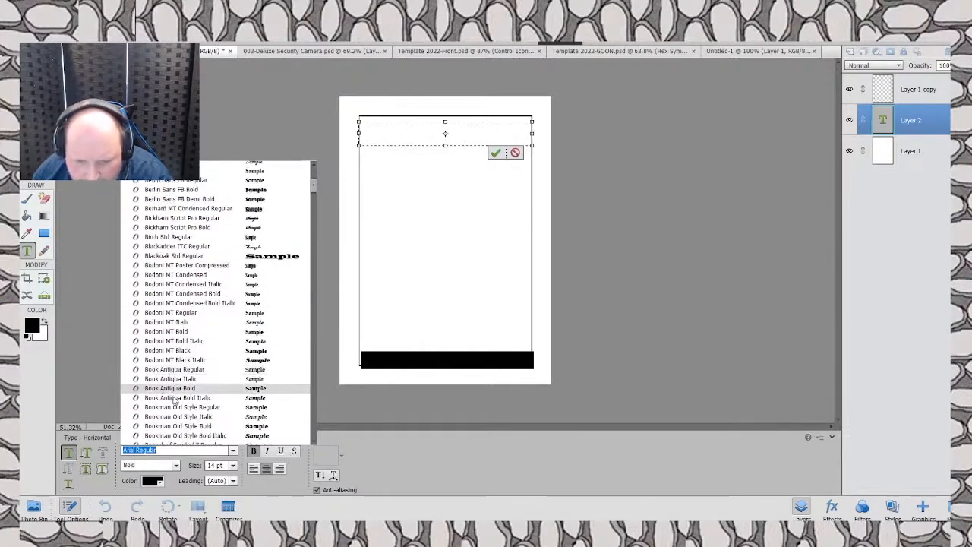
pyautogui.scroll(-3, 175, 401)
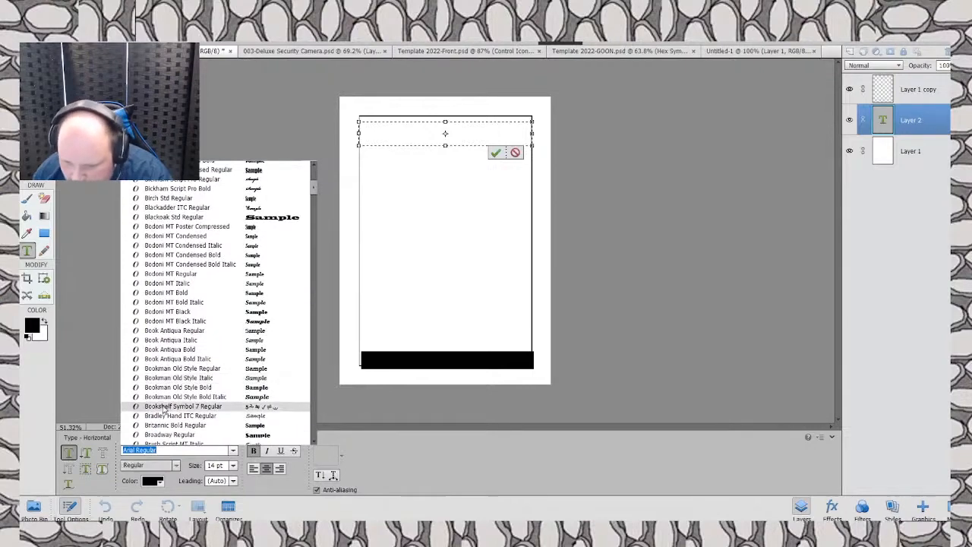
pyautogui.scroll(-11, 163, 410)
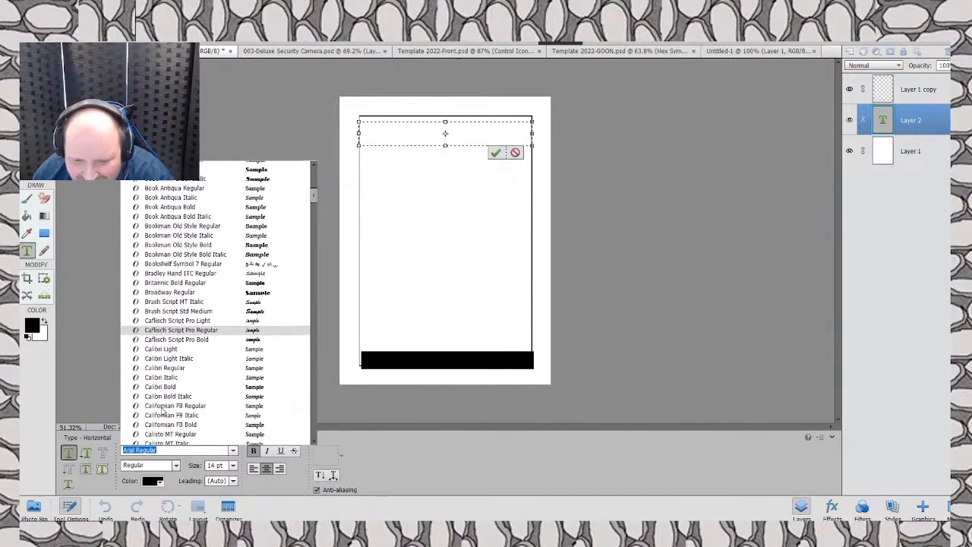
pyautogui.scroll(-12, 162, 410)
pyautogui.scroll(-6, 192, 389)
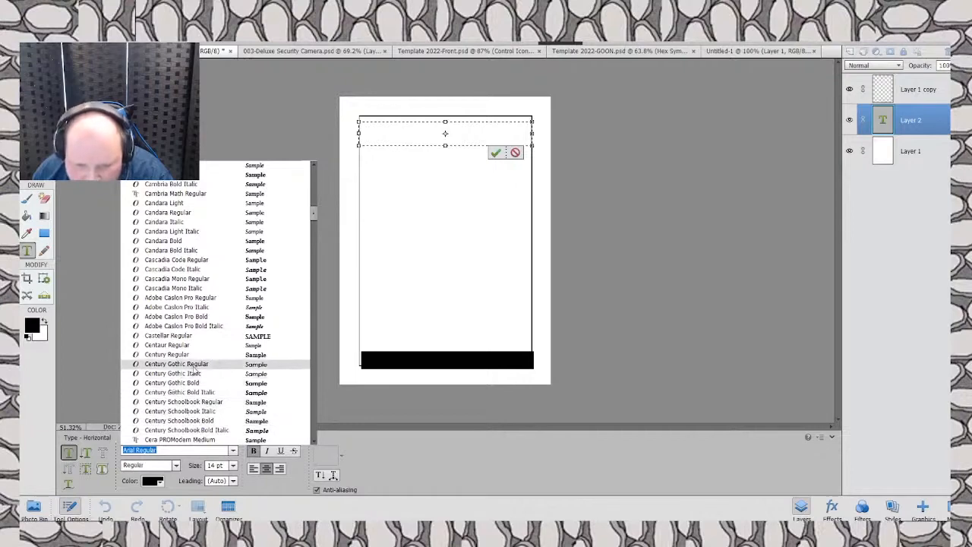
pyautogui.click(190, 366)
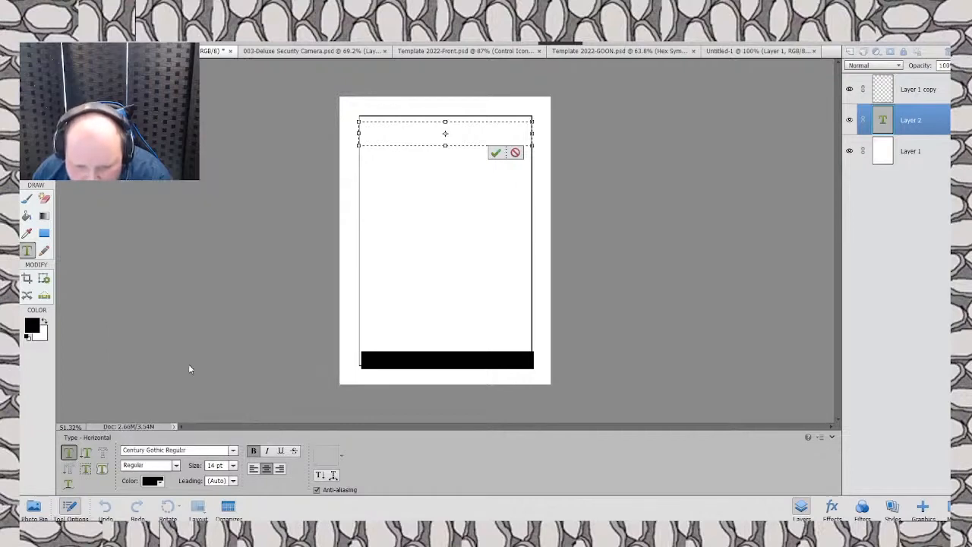
# Step: Set the text size to 18 pt and enter INSTANT in the text box
pyautogui.click(234, 466)
pyautogui.click(222, 400)
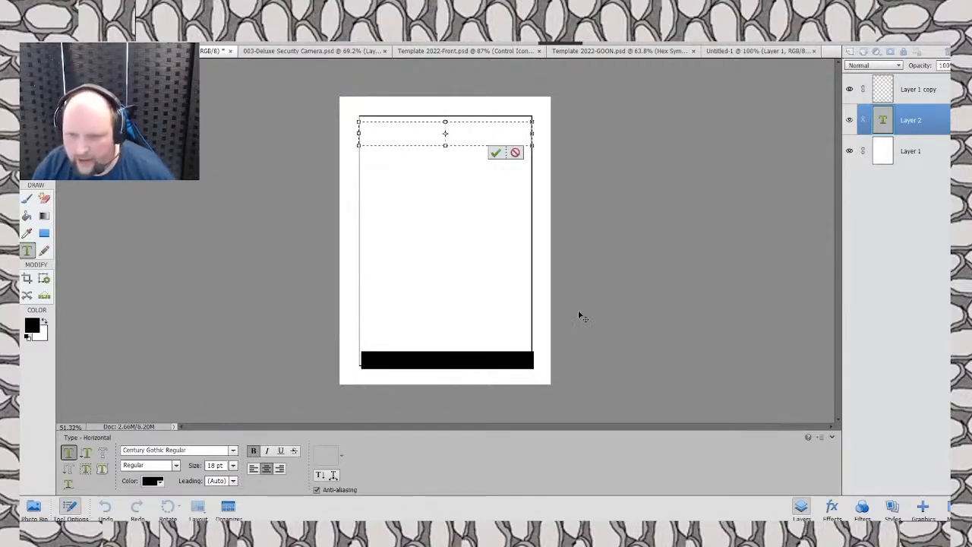
pyautogui.write('INSTANT')
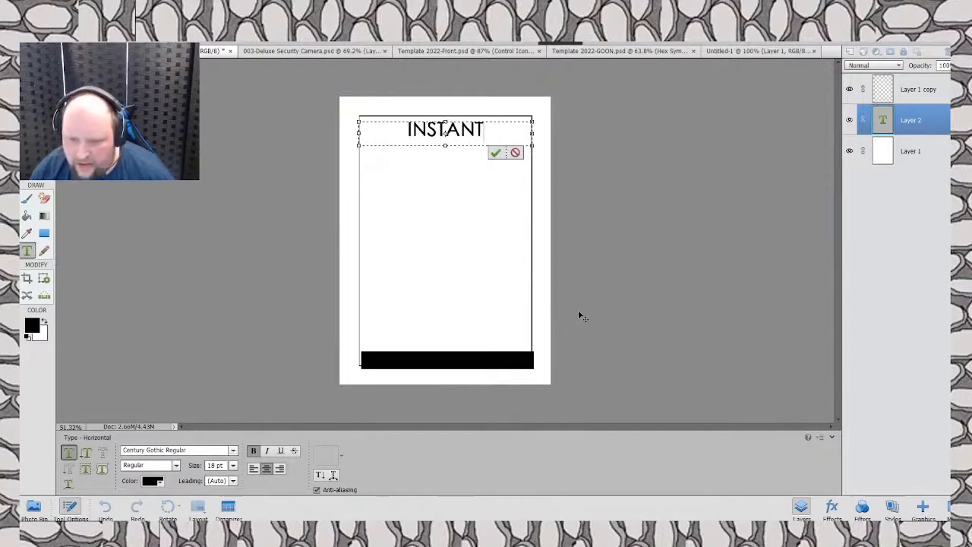
# Step: Enlarge the whole INSTANT title to 24 pt and commit the text
pyautogui.hotkey('ctrl', 'a')
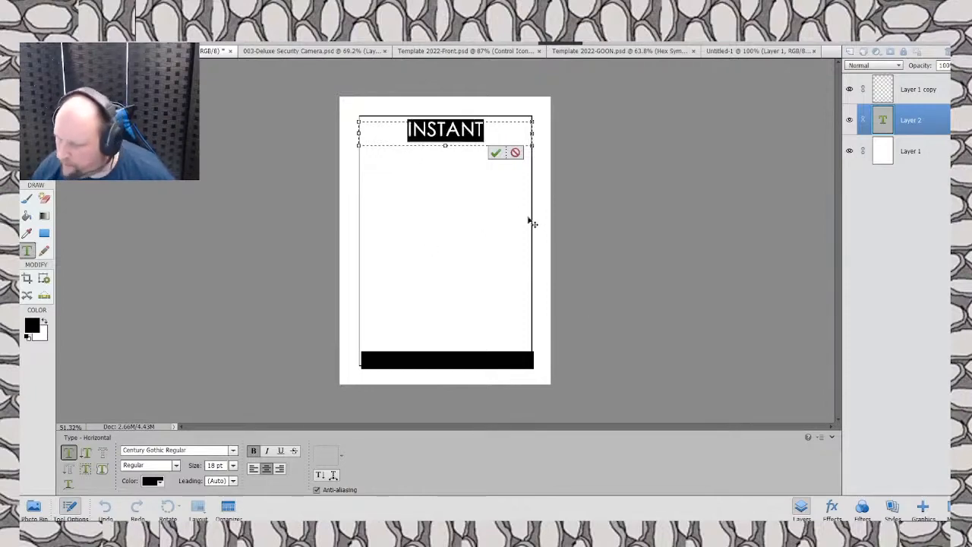
pyautogui.click(227, 468)
pyautogui.click(222, 416)
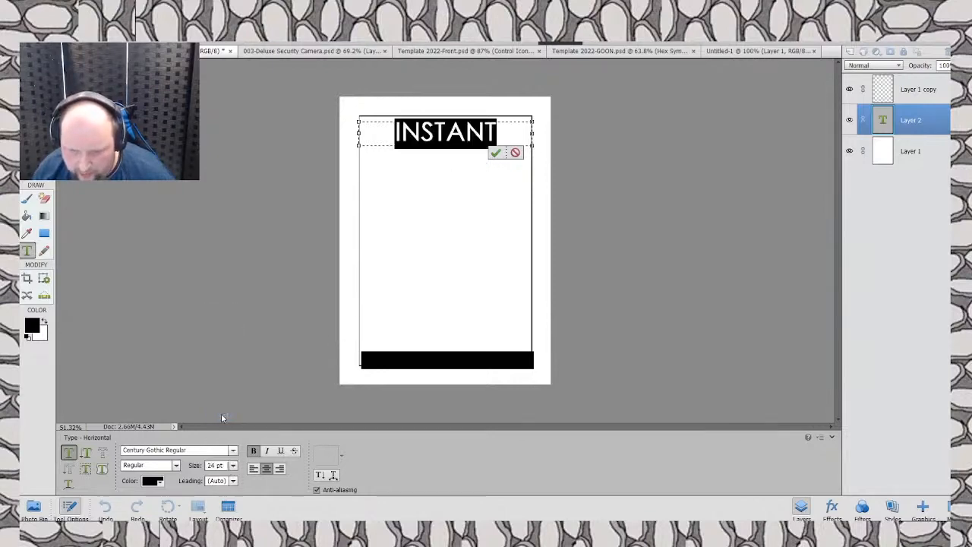
pyautogui.click(495, 152)
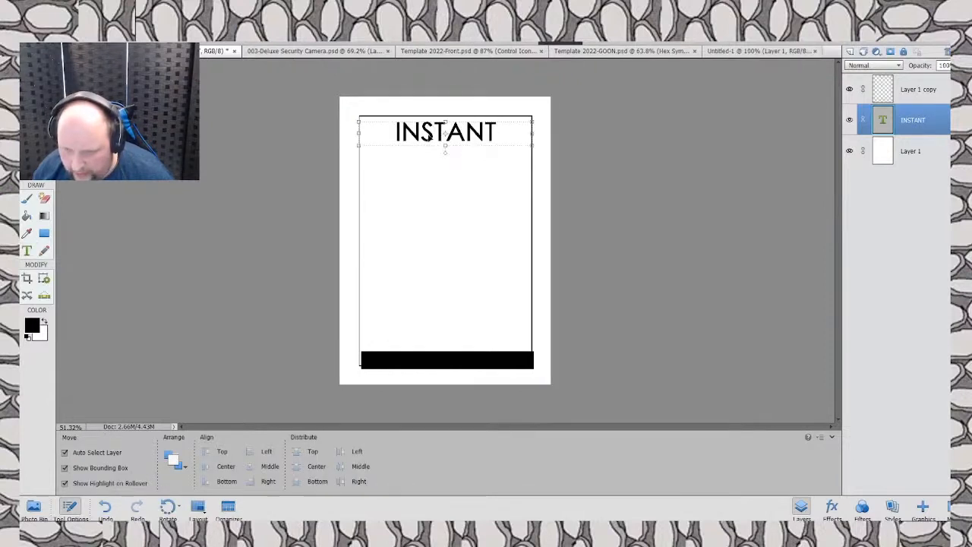
# Step: Reposition the INSTANT title so it sits centered just below the frame's upper border
pyautogui.moveTo(429, 136); pyautogui.dragTo(433, 135)
pyautogui.moveTo(503, 141); pyautogui.dragTo(503, 145)
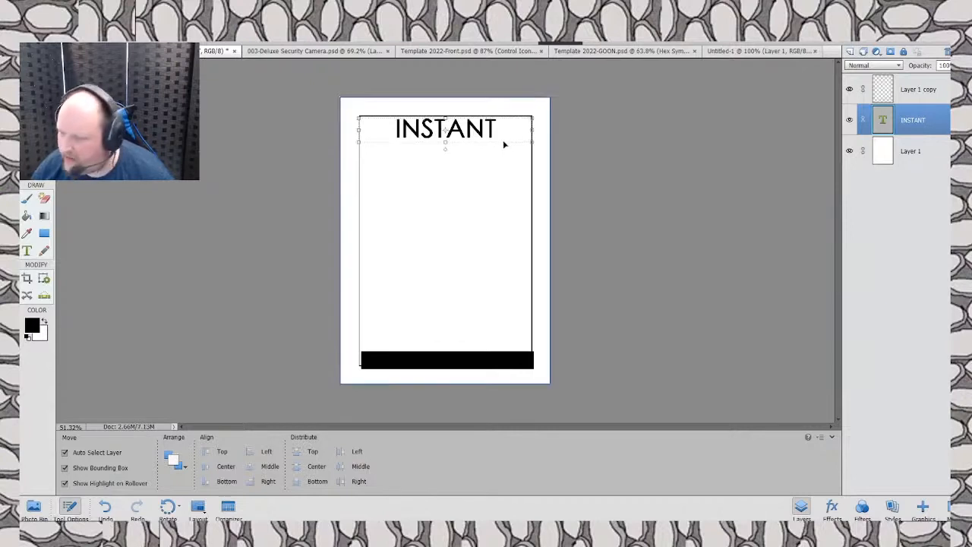
pyautogui.press('Left')
pyautogui.press('Left')
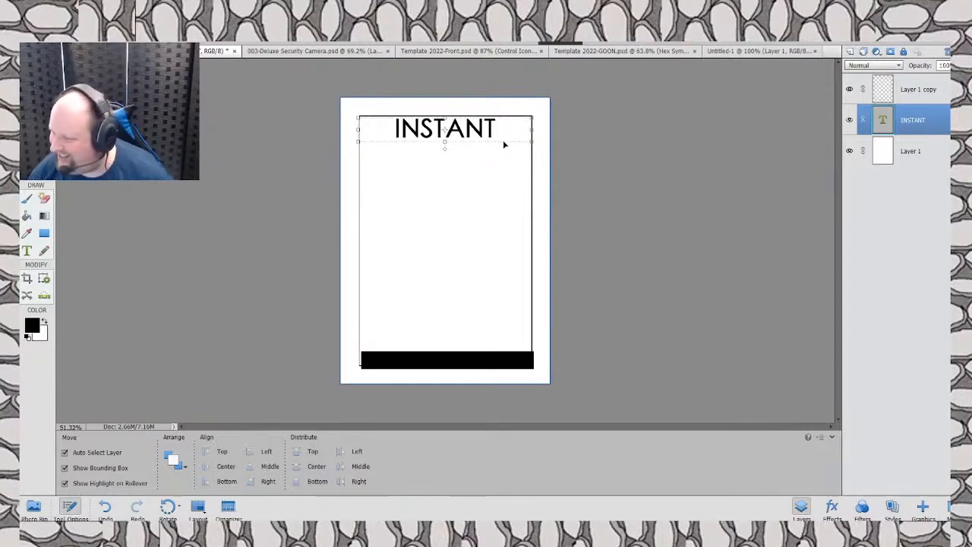
pyautogui.click(433, 243)
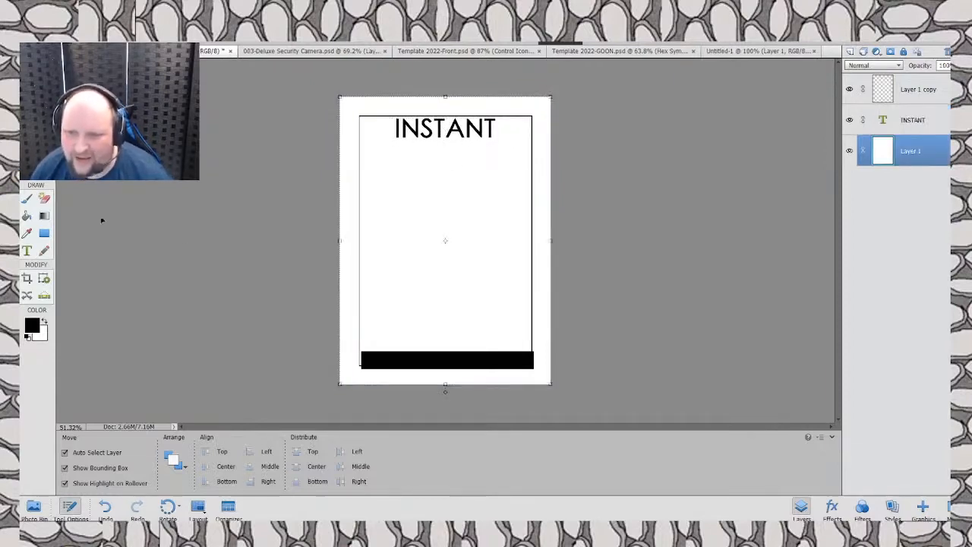
pyautogui.click(407, 131)
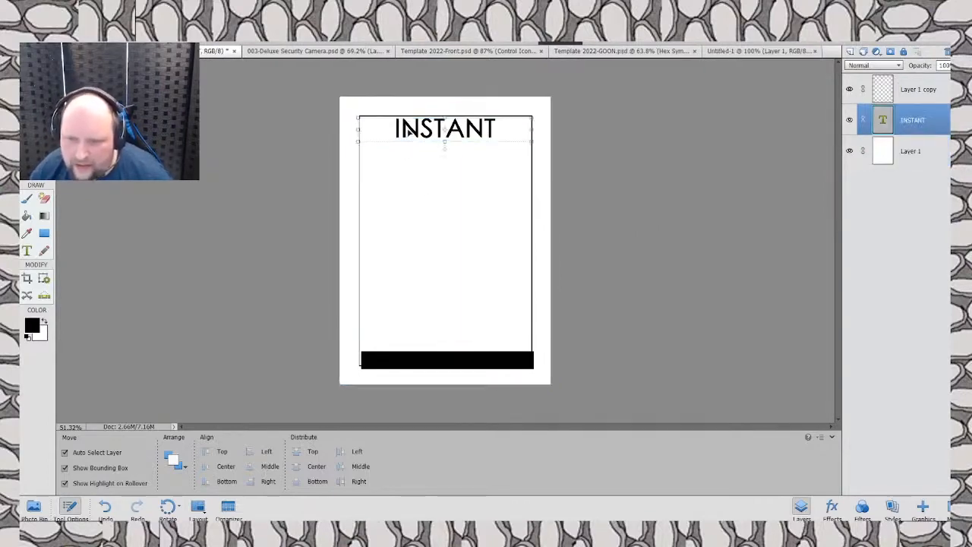
pyautogui.moveTo(407, 131); pyautogui.dragTo(406, 135)
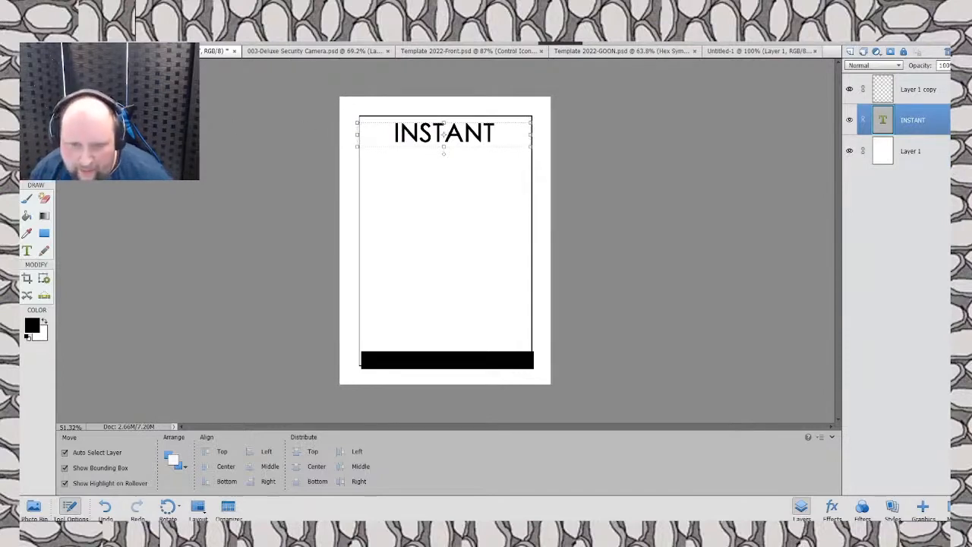
# Step: Select the frame's interior down to the black bar with the Rectangular Marquee and add a blank layer directly above the white Layer 1
pyautogui.press('m')
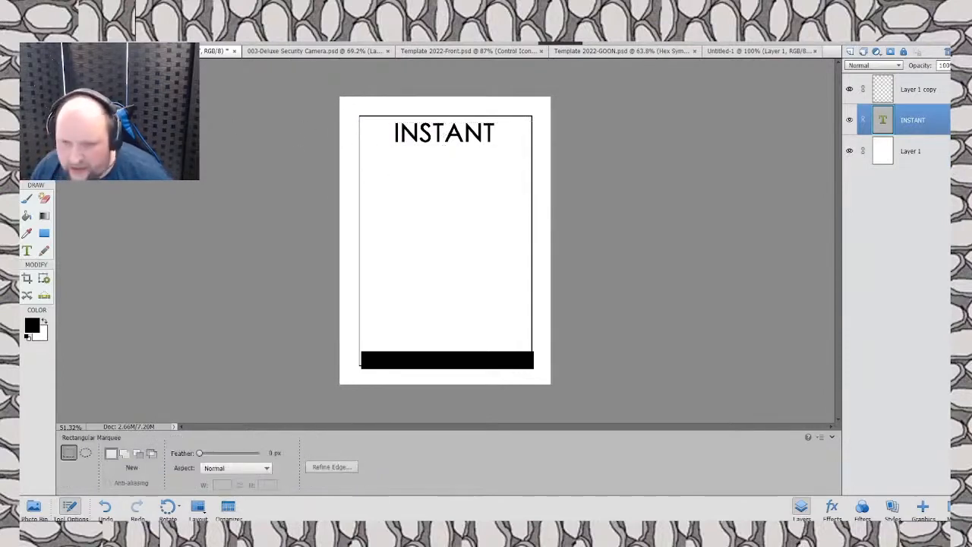
pyautogui.moveTo(330, 90); pyautogui.dragTo(554, 386)
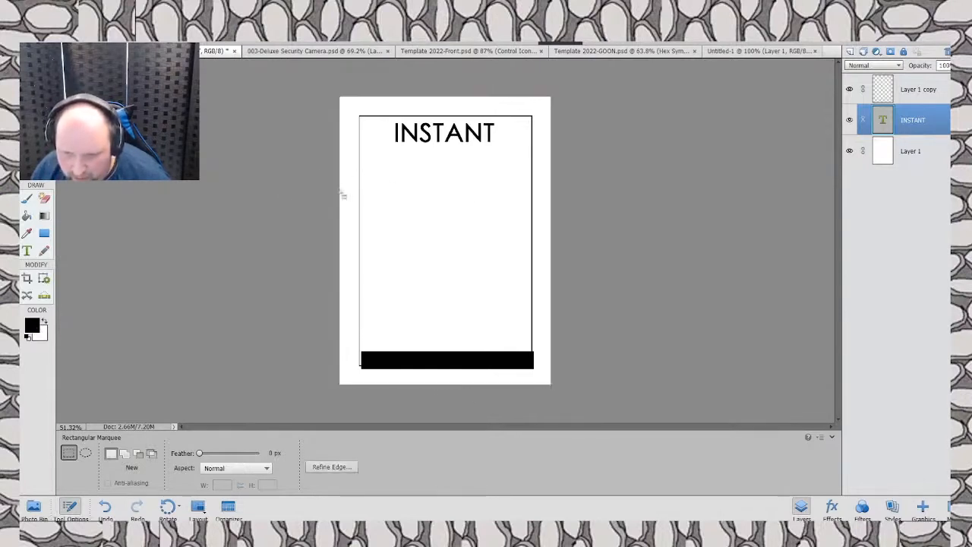
pyautogui.click(353, 114)
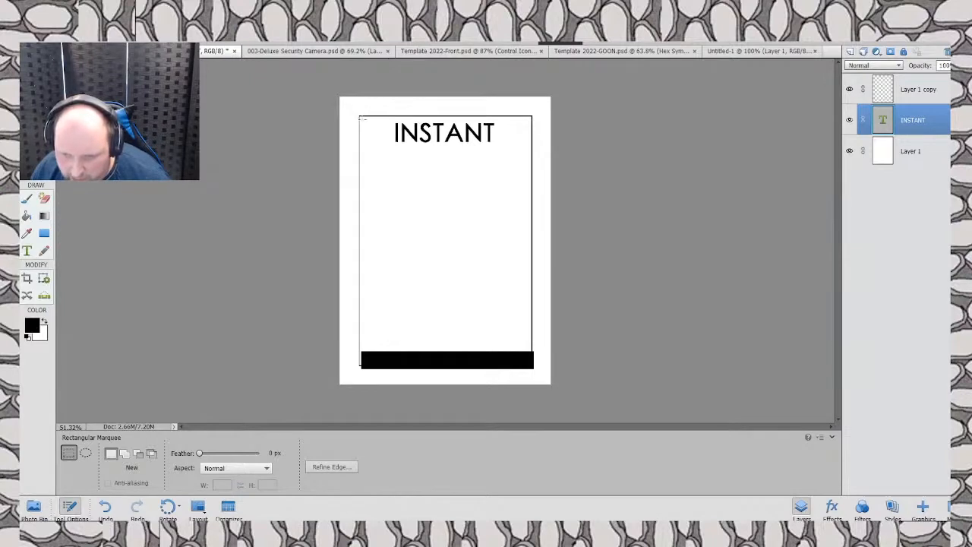
pyautogui.moveTo(361, 119); pyautogui.dragTo(530, 351)
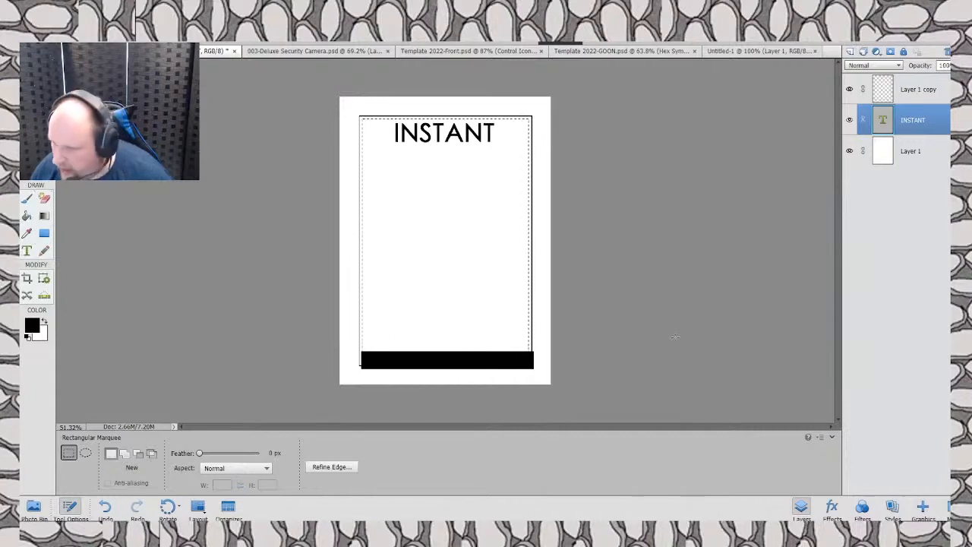
pyautogui.click(902, 152)
pyautogui.click(849, 51)
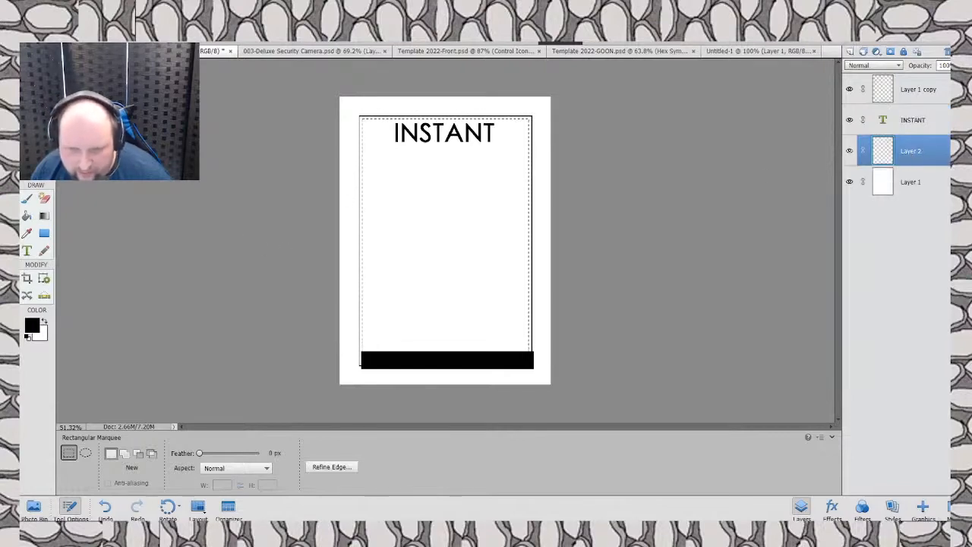
# Step: Outline the frame's interior selection on Layer 2 with a 6 px black stroke placed inside, and clear the selection
pyautogui.rightClick(374, 122)
pyautogui.click(411, 245)
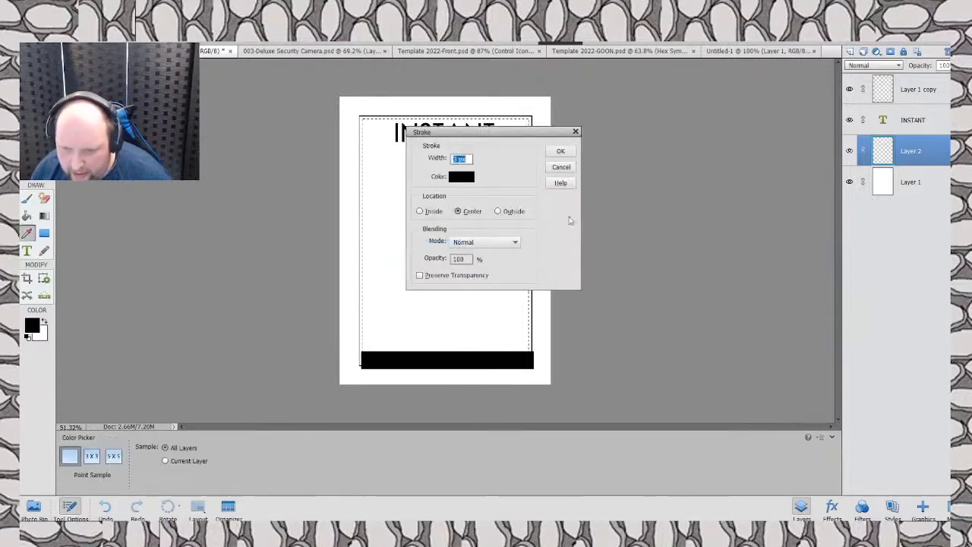
pyautogui.write('6')
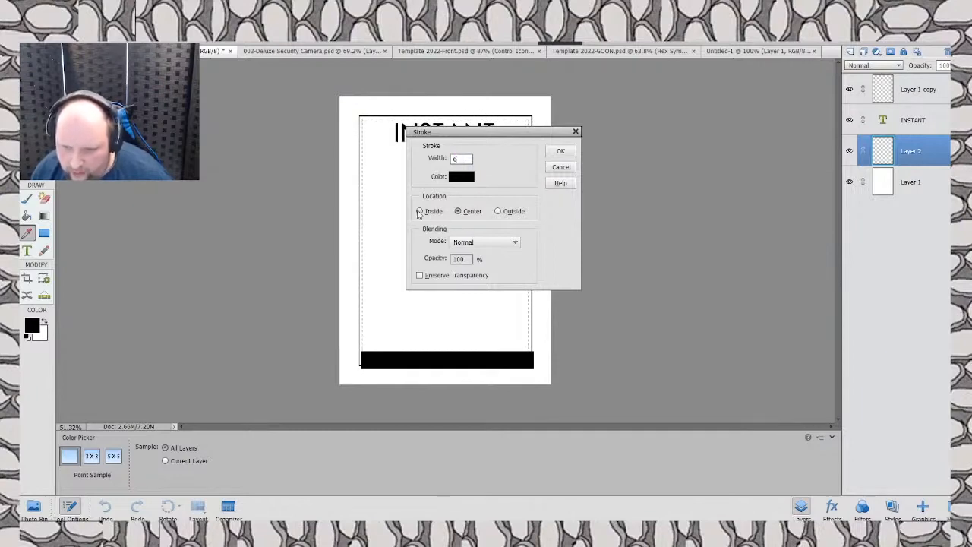
pyautogui.click(419, 211)
pyautogui.click(561, 151)
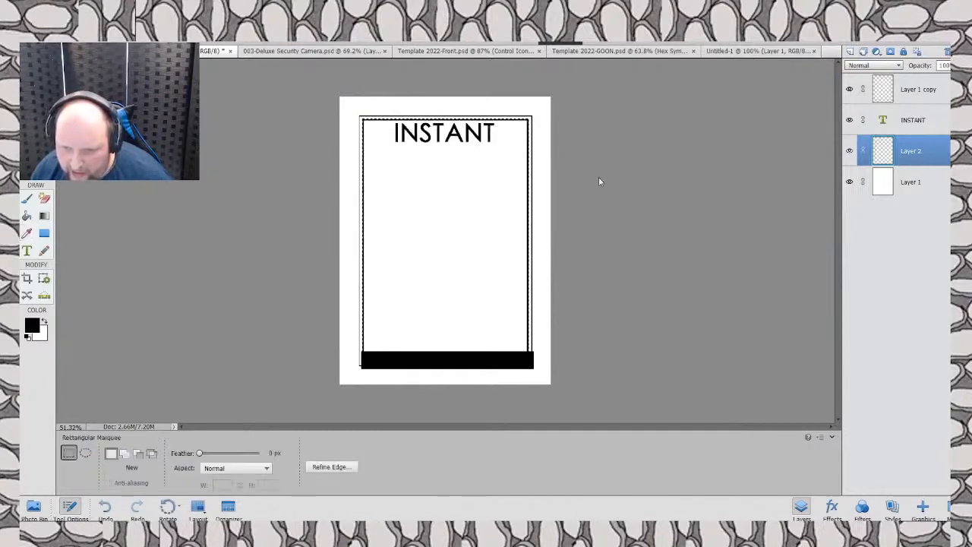
pyautogui.hotkey('ctrl', 'd')
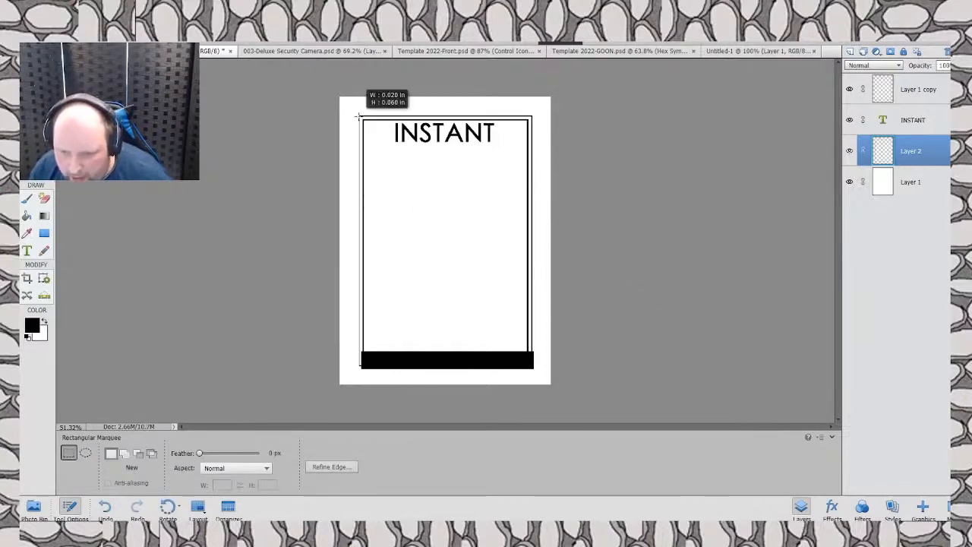
# Step: Select a rectangle just around the outer frame and black bar and outline it with a 6 px black inside stroke
pyautogui.moveTo(359, 116); pyautogui.dragTo(534, 366)
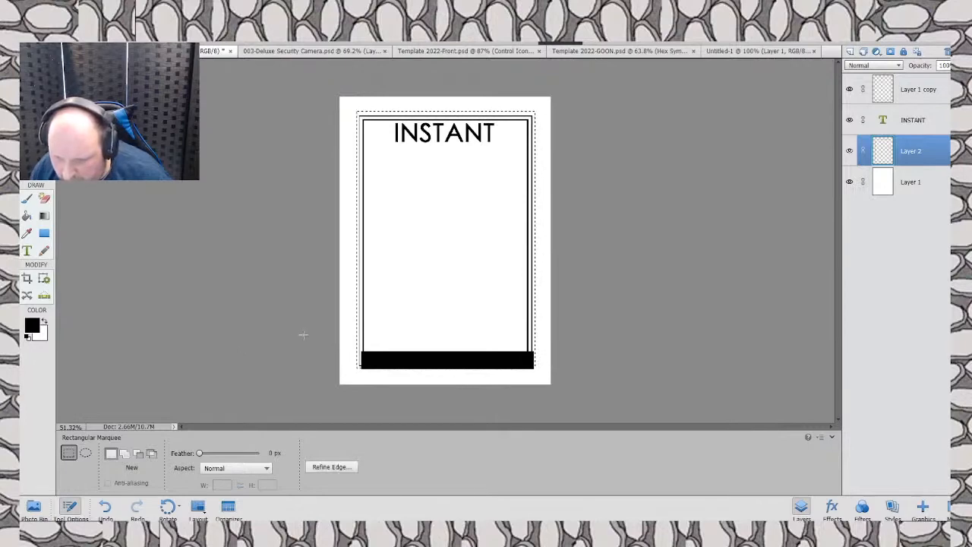
pyautogui.rightClick(536, 372)
pyautogui.click(592, 494)
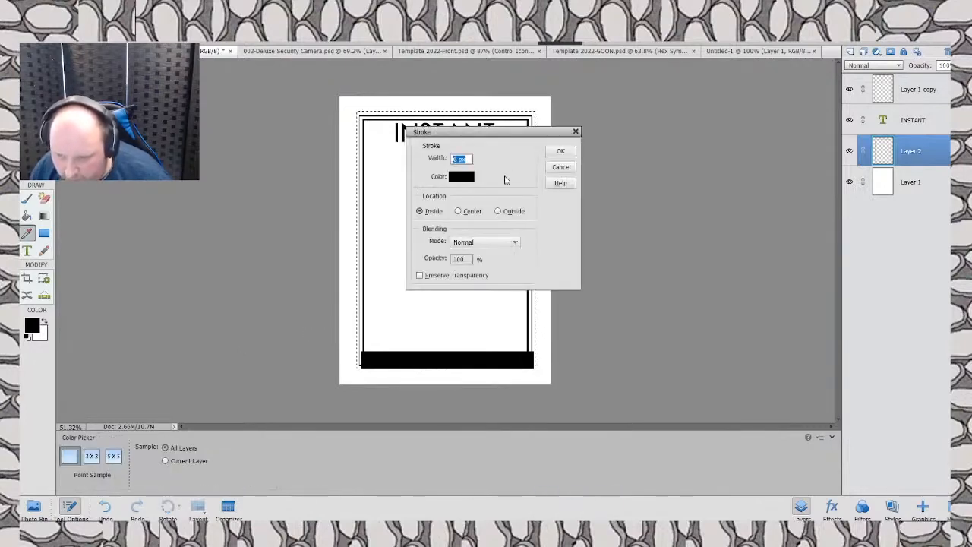
pyautogui.click(560, 151)
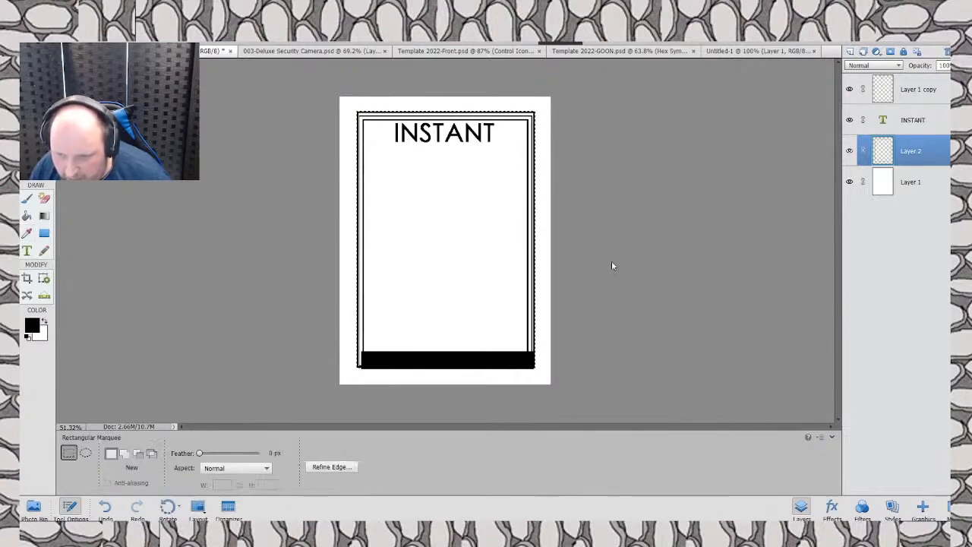
# Step: Clear the selection and fill the gap between the two outlines with black using the Paint Bucket
pyautogui.click(27, 215)
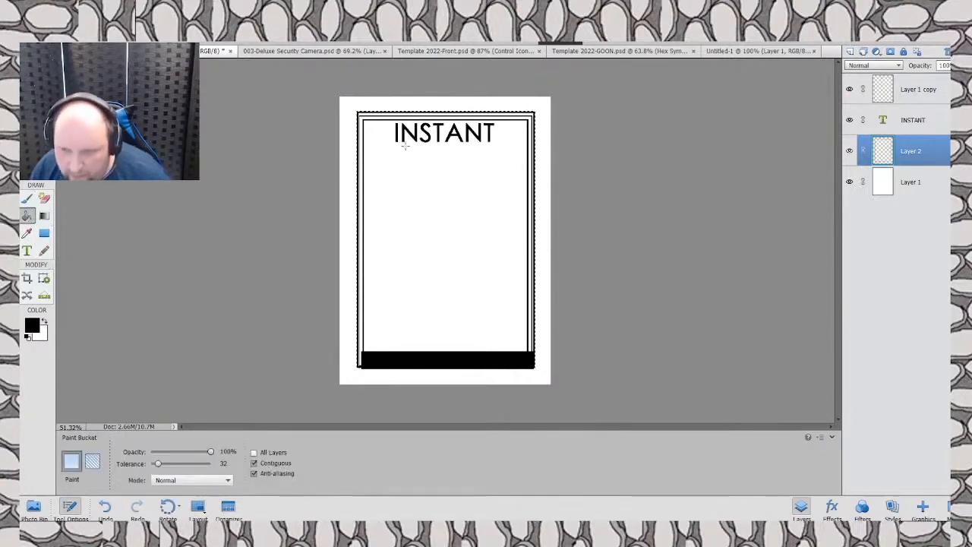
pyautogui.hotkey('ctrl', 'd')
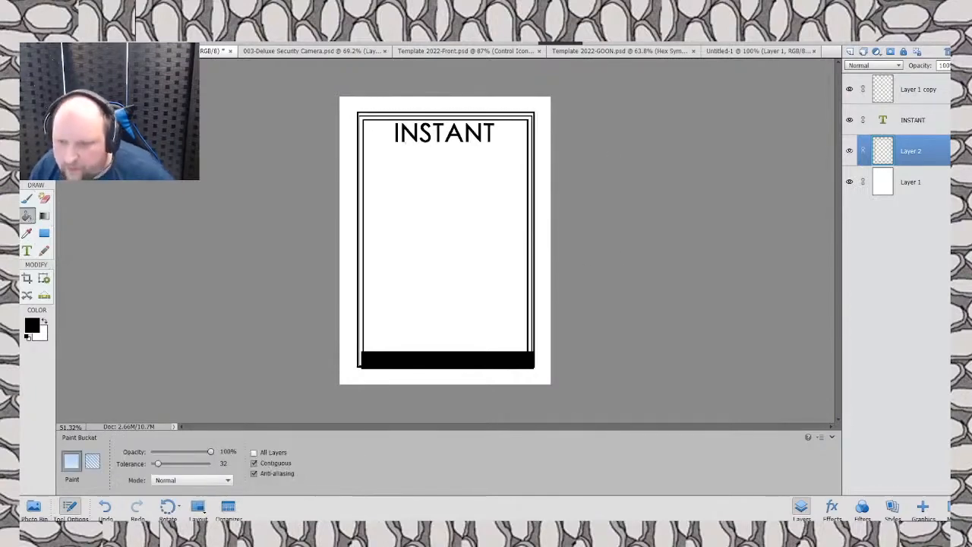
pyautogui.click(381, 114)
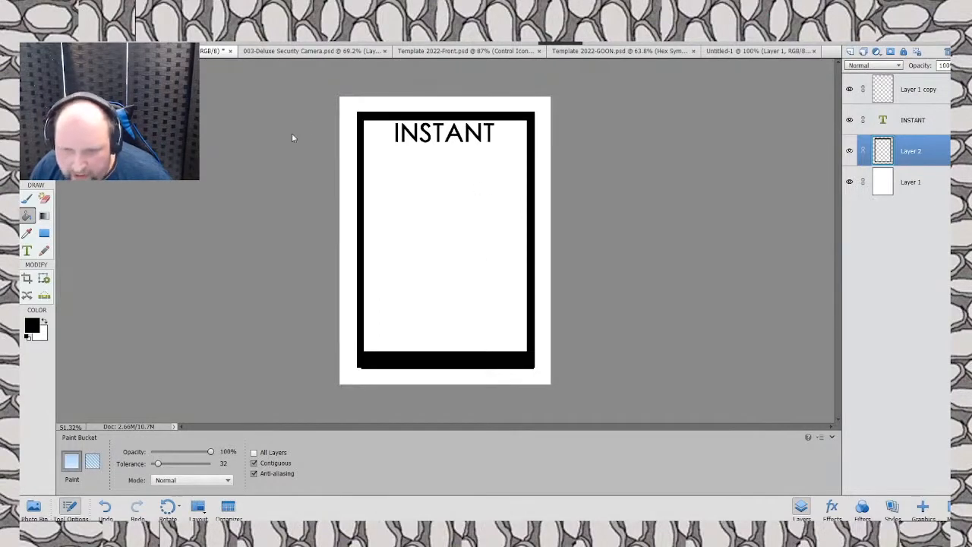
# Step: Select the band around the INSTANT title, from the frame's upper edge to just below the text, with the Rectangular Marquee
pyautogui.press('m')
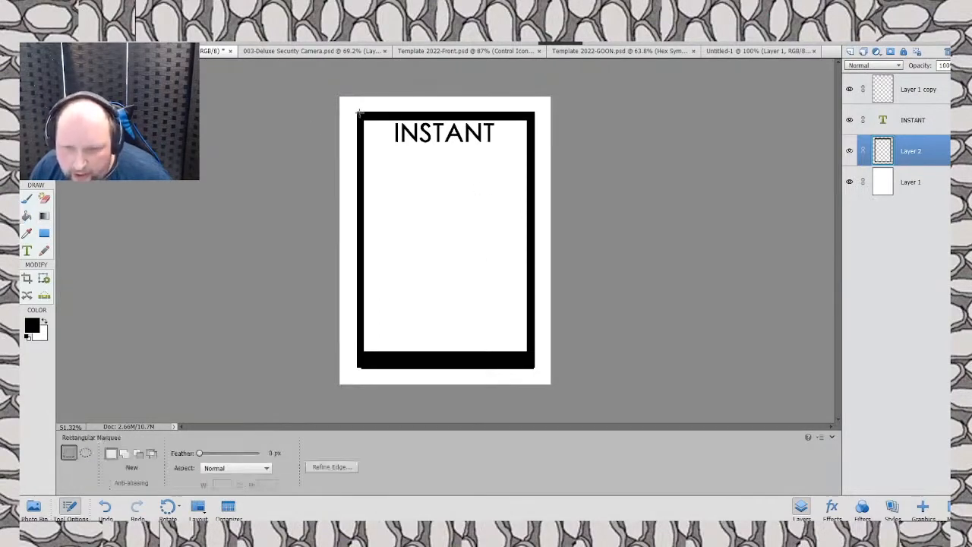
pyautogui.moveTo(359, 115); pyautogui.dragTo(532, 147)
# Step: Try to outline the selected title band with a 3 px black inside stroke
pyautogui.rightClick(530, 148)
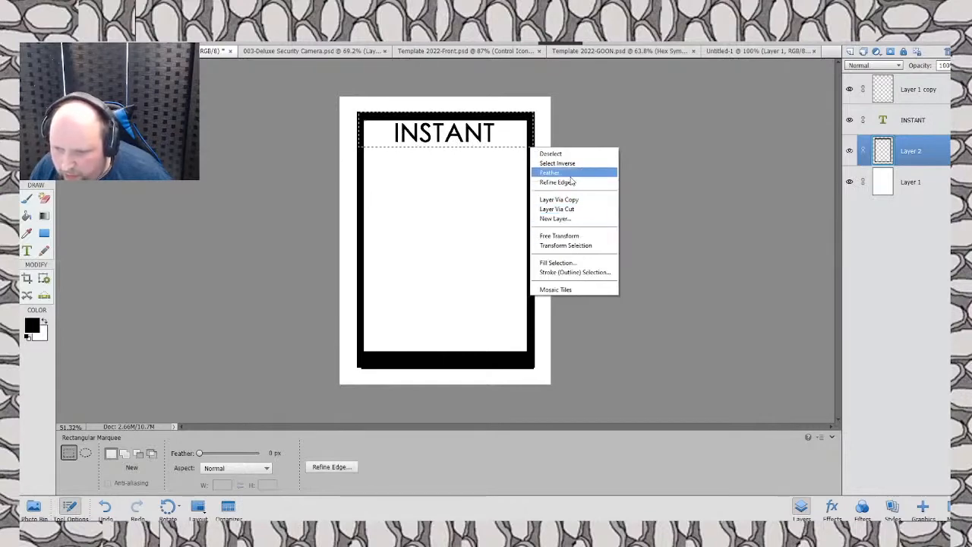
pyautogui.click(560, 272)
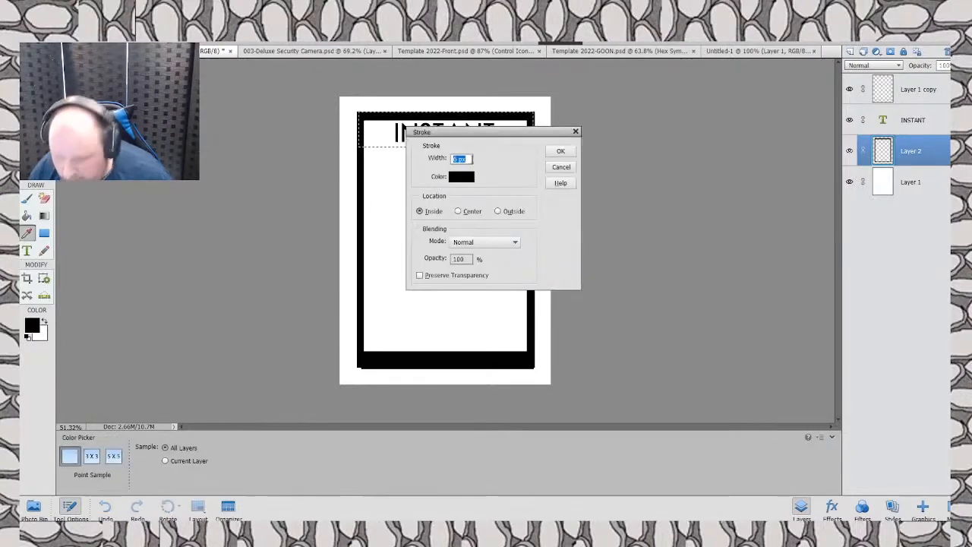
pyautogui.write('3')
pyautogui.click(561, 153)
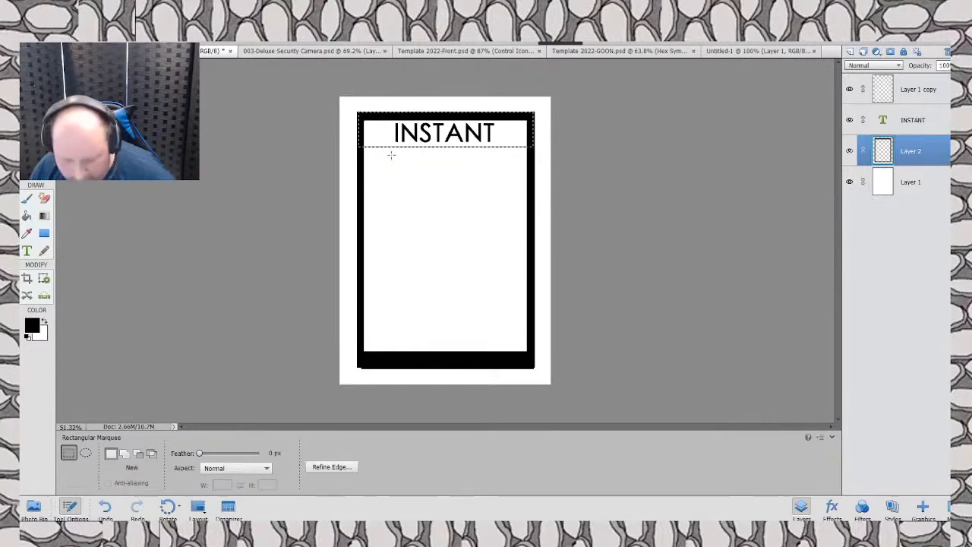
pyautogui.hotkey('ctrl', 'z')
# Step: Outline the selected title band with a 4 px black inside stroke and clear the selection
pyautogui.rightClick(513, 147)
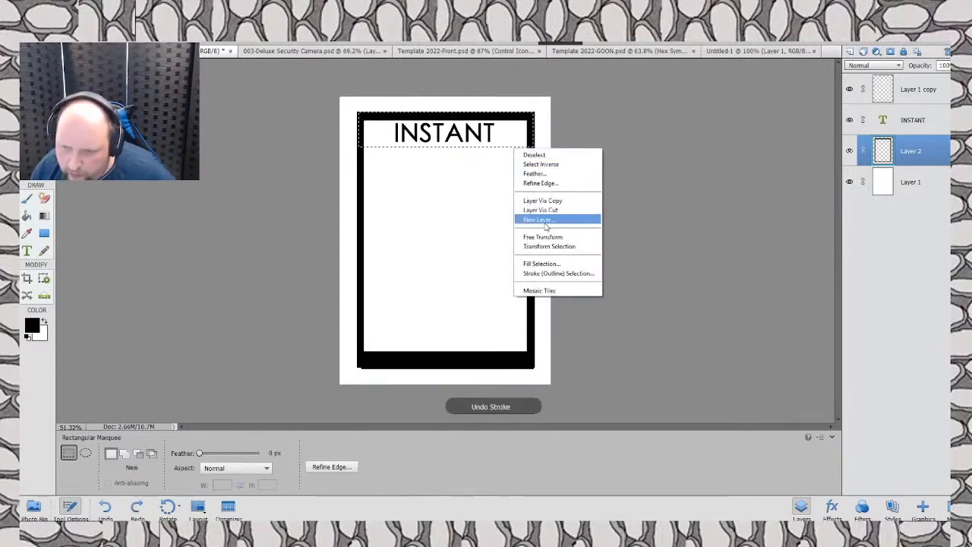
pyautogui.click(551, 274)
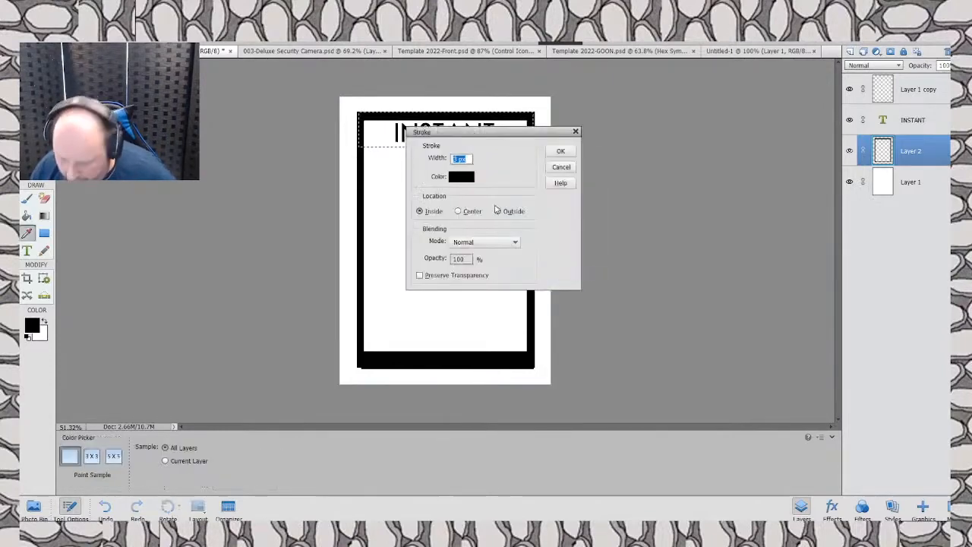
pyautogui.click(497, 210)
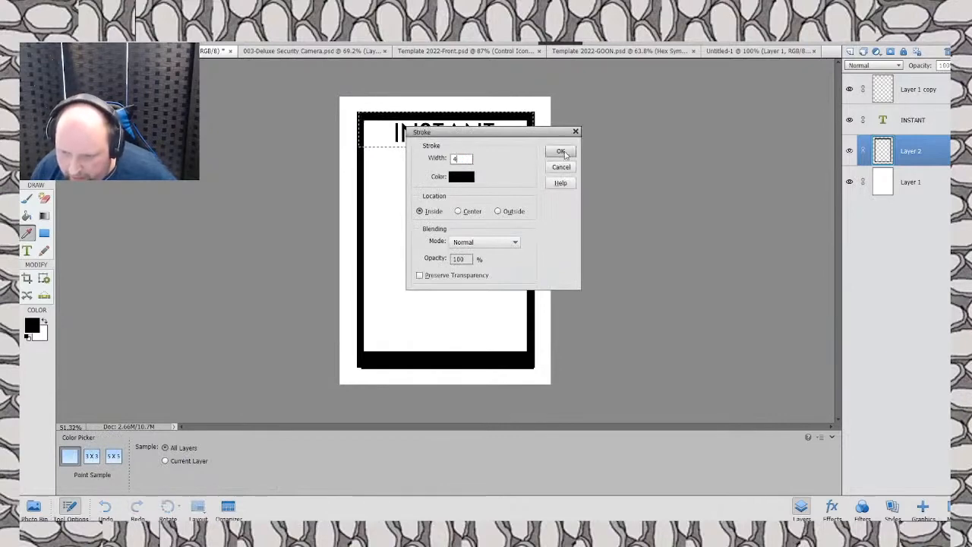
pyautogui.click(561, 152)
pyautogui.click(445, 182)
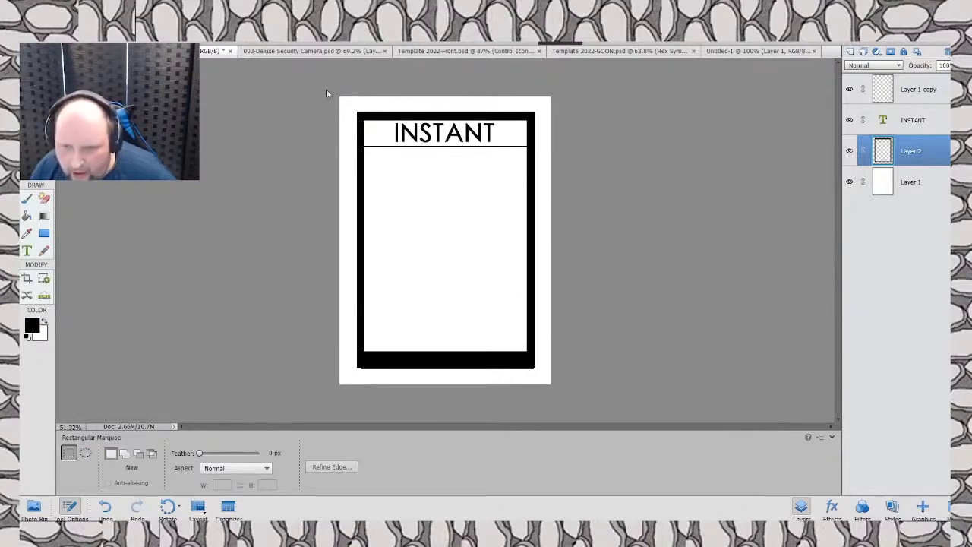
# Step: Select the whole card and look through the filter categories, opening the Stained Glass texture preview for Layer 2
pyautogui.moveTo(326, 94); pyautogui.dragTo(558, 391)
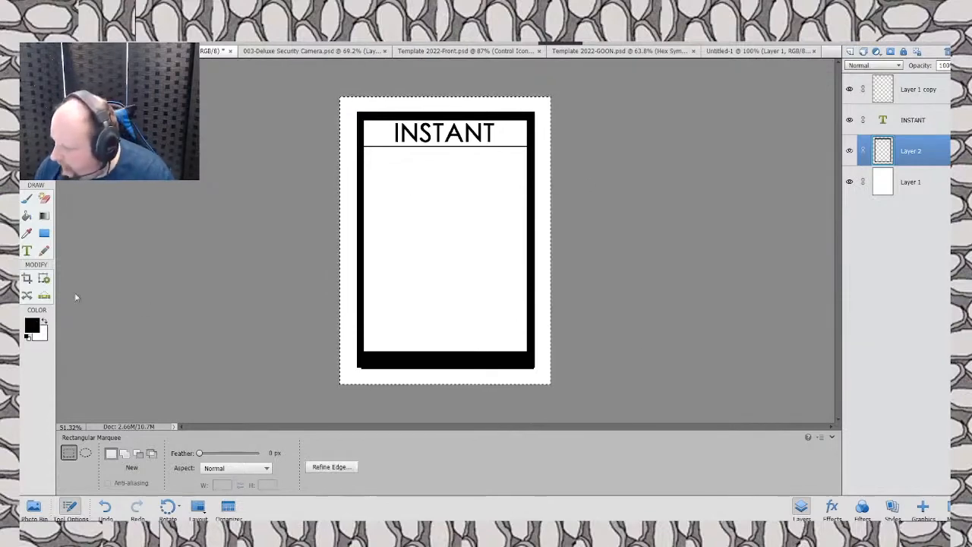
pyautogui.click(200, 21)
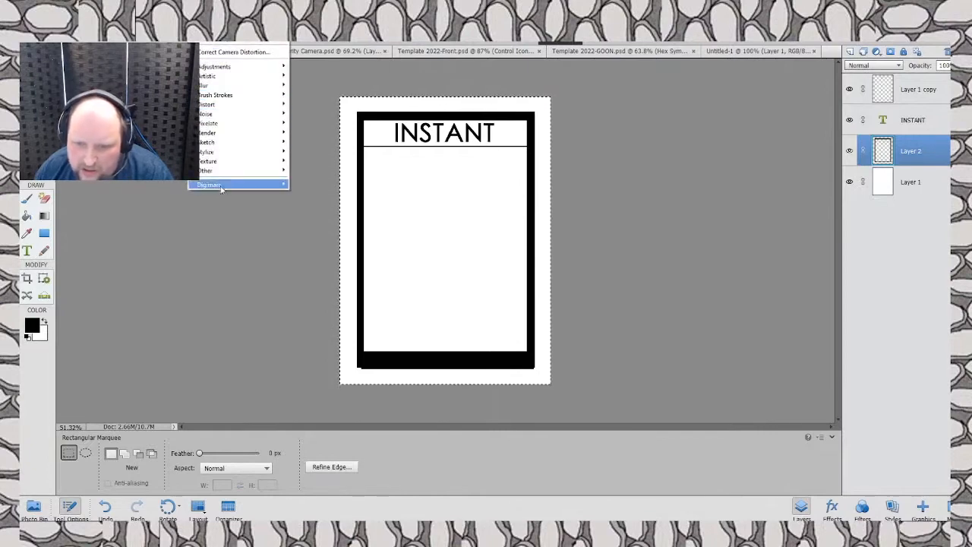
pyautogui.moveTo(225, 155)
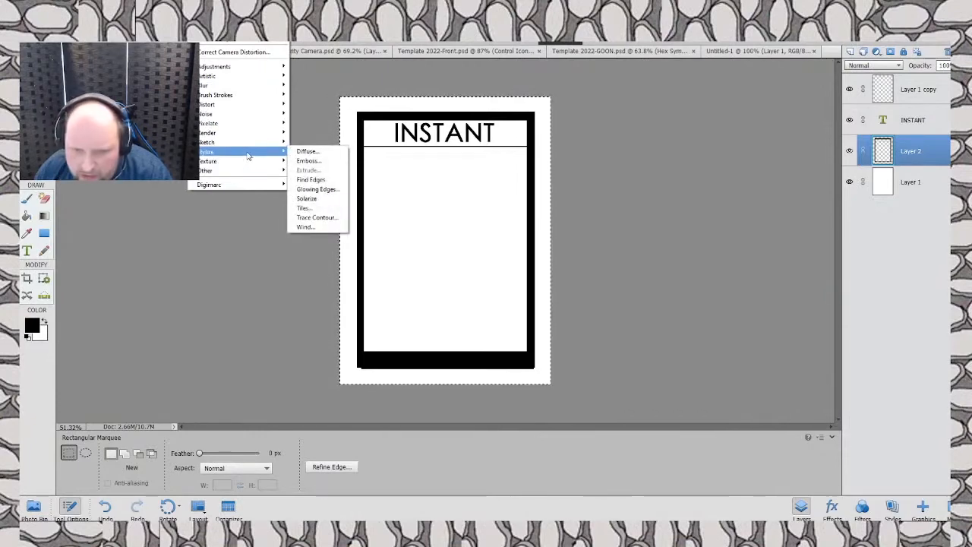
pyautogui.moveTo(247, 148)
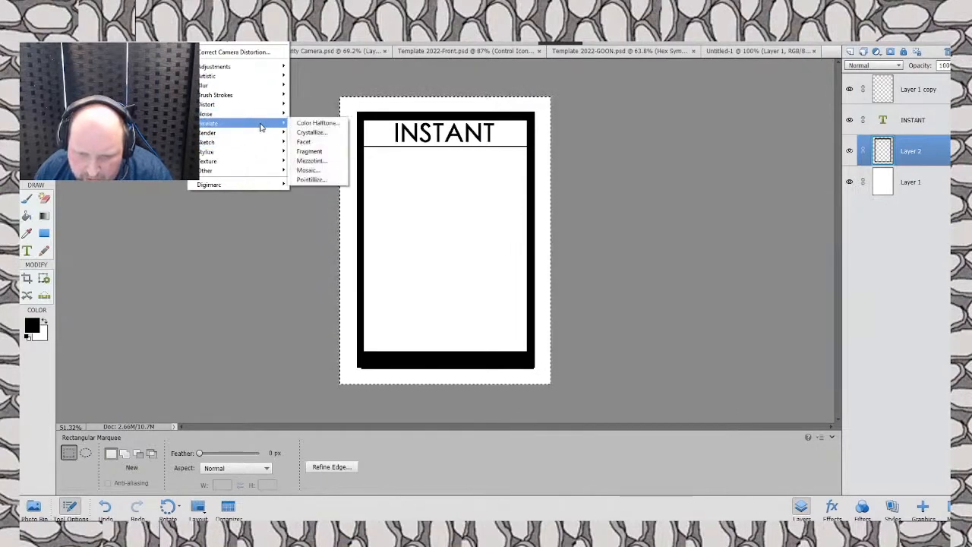
pyautogui.moveTo(274, 119)
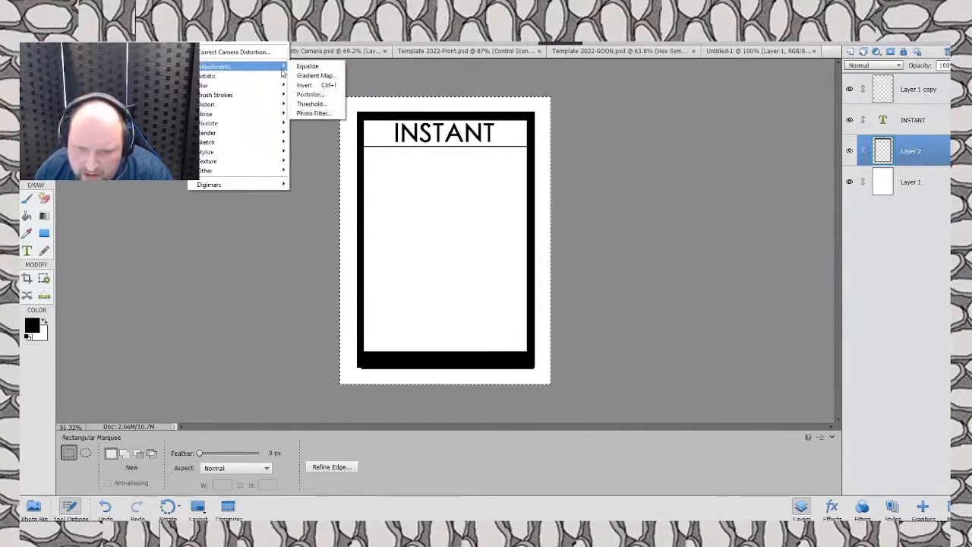
pyautogui.moveTo(281, 161)
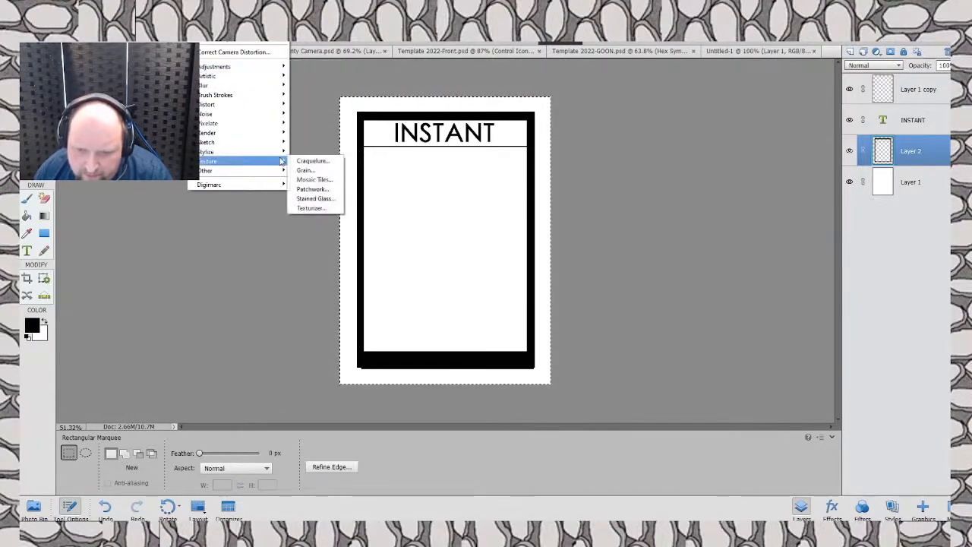
pyautogui.click(330, 199)
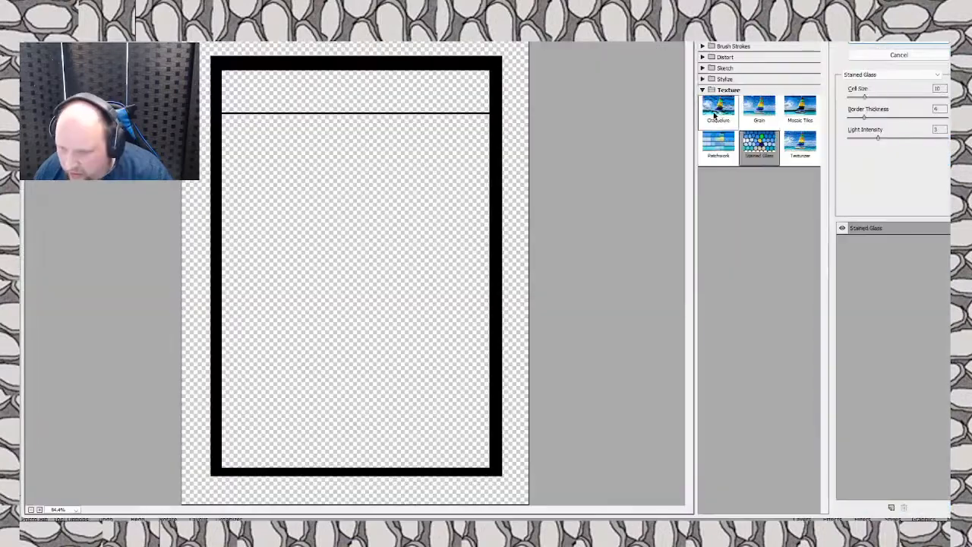
# Step: Compare the Grain, Mosaic Tiles, Texturizer, Stained Glass and Patchwork textures on the frame and discard the filter
pyautogui.click(763, 110)
pyautogui.click(798, 110)
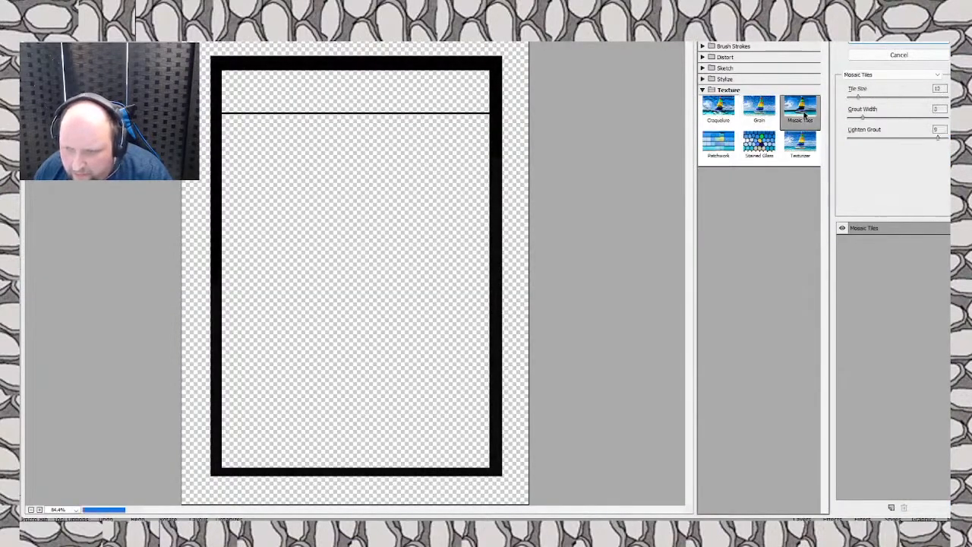
pyautogui.click(802, 151)
pyautogui.click(757, 152)
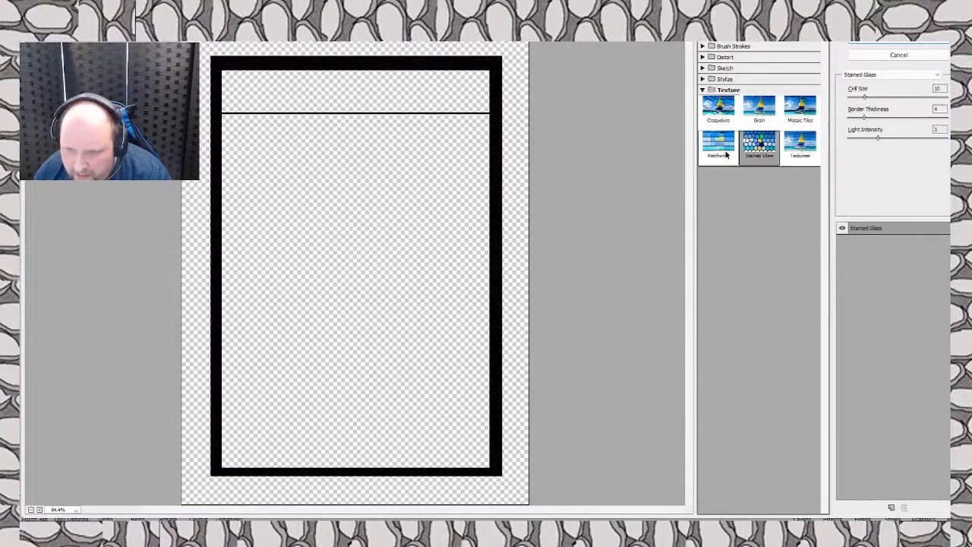
pyautogui.click(719, 152)
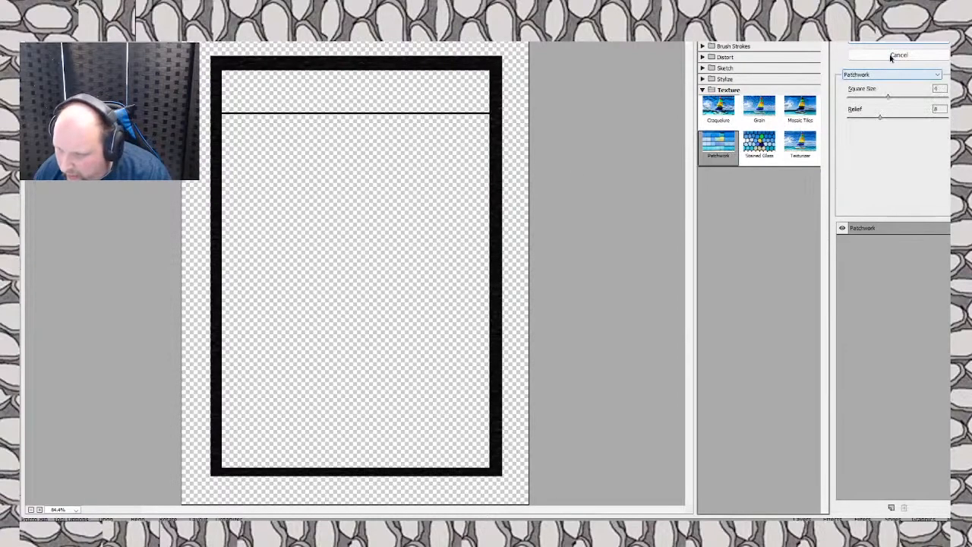
pyautogui.click(896, 55)
# Step: Preview the artistic filters Cutout, Fresco, Film Grain and Paint Daubs on the frame layer
pyautogui.click(198, 19)
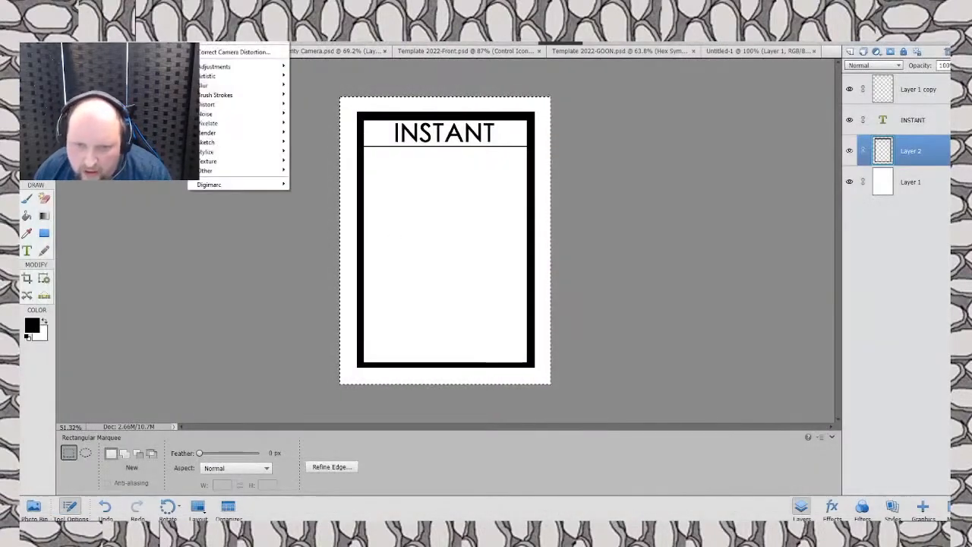
pyautogui.moveTo(223, 68)
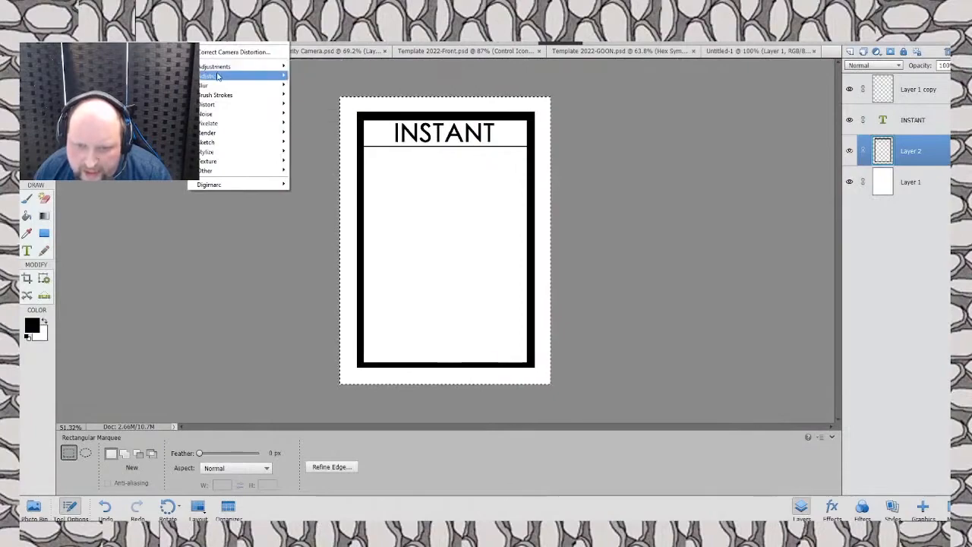
pyautogui.click(318, 77)
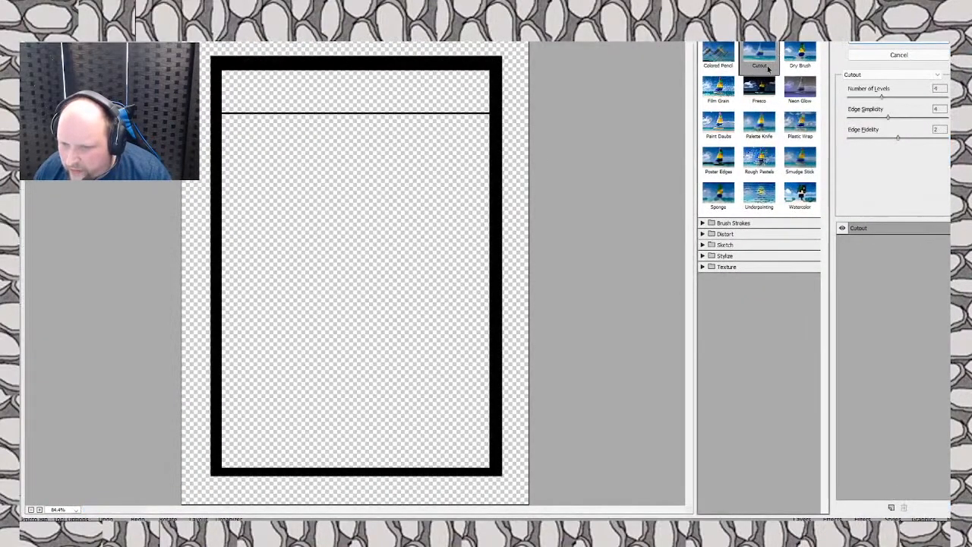
pyautogui.click(752, 100)
pyautogui.click(730, 93)
pyautogui.click(721, 136)
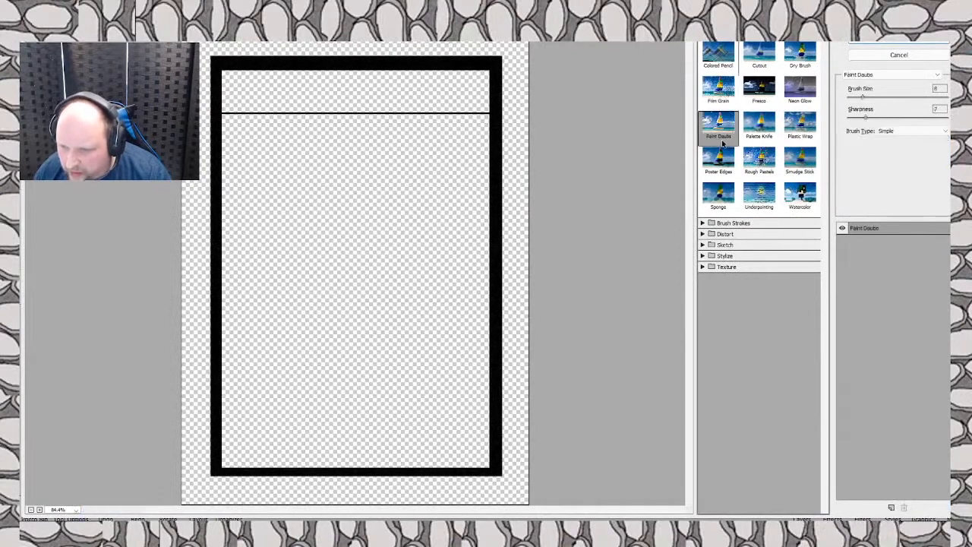
# Step: Preview the artistic filters Palette Knife, Plastic Wrap, Smudge Stick, Poster Edges, Rough Pastels, Underpainting, Sponge and Watercolor on Layer 2 and discard them
pyautogui.click(760, 126)
pyautogui.click(807, 127)
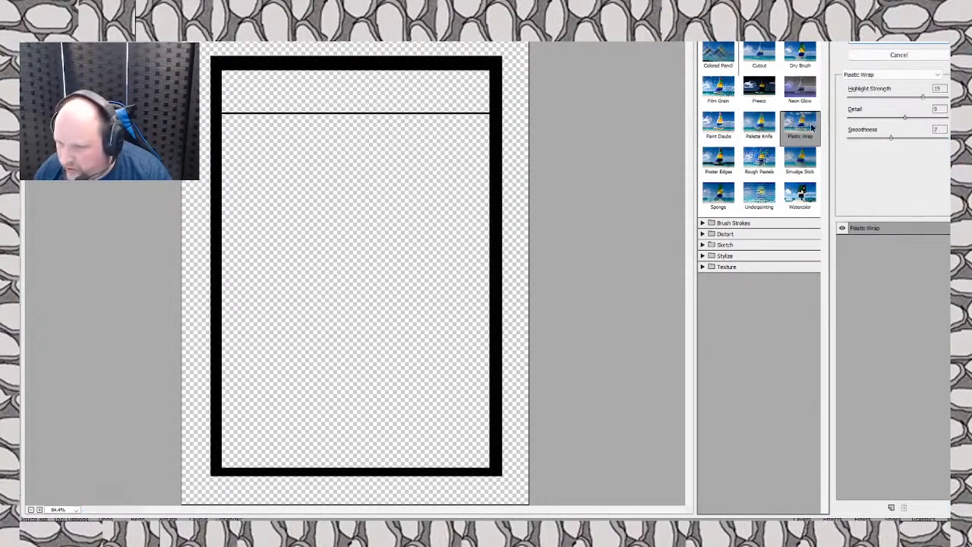
pyautogui.click(801, 169)
pyautogui.click(718, 159)
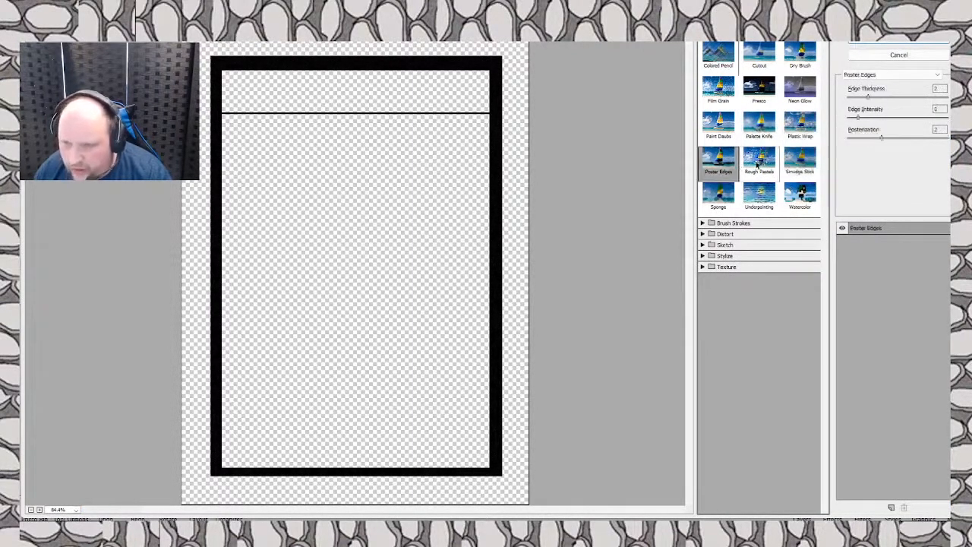
pyautogui.click(759, 161)
pyautogui.click(763, 195)
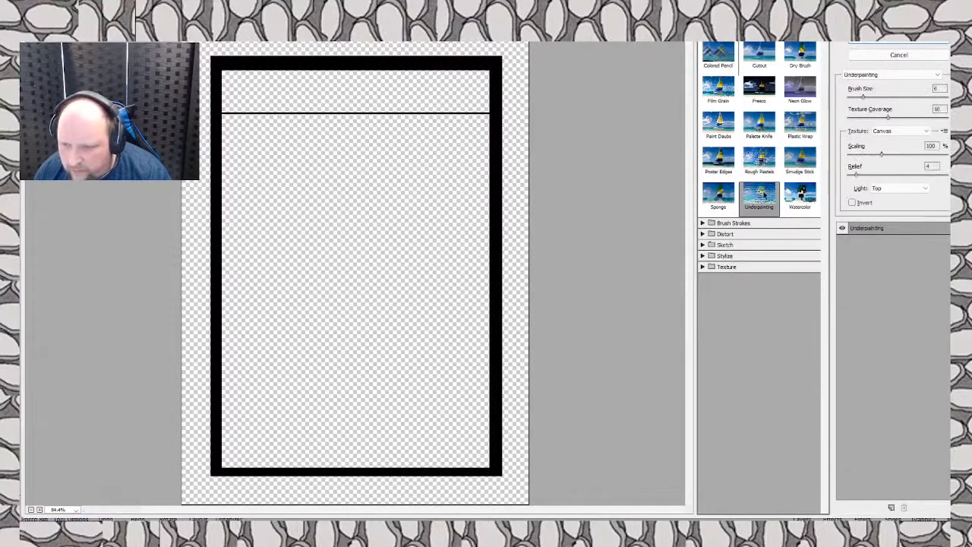
pyautogui.click(719, 195)
pyautogui.click(801, 195)
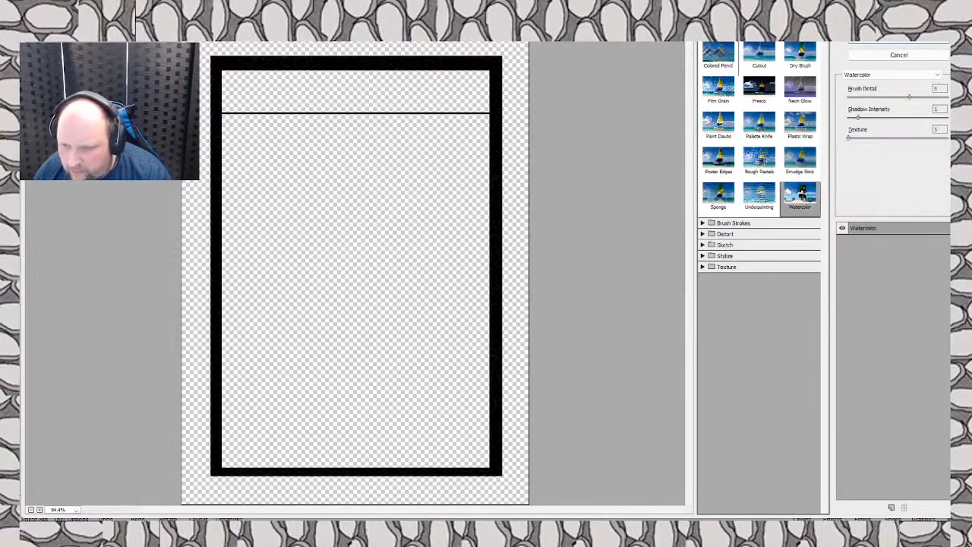
pyautogui.click(893, 56)
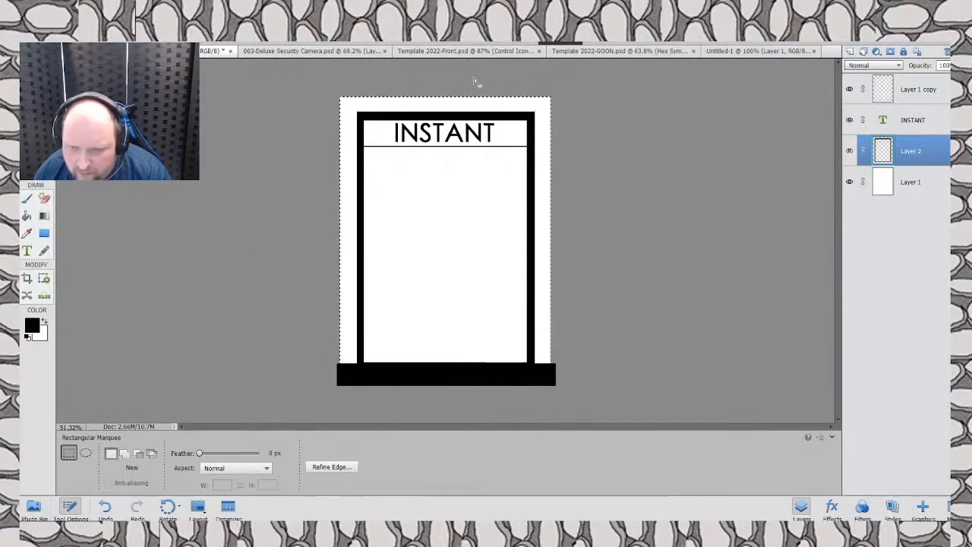
# Step: Try the Fibers render filter on Layer 2 with its current settings and undo it
pyautogui.click(209, 38)
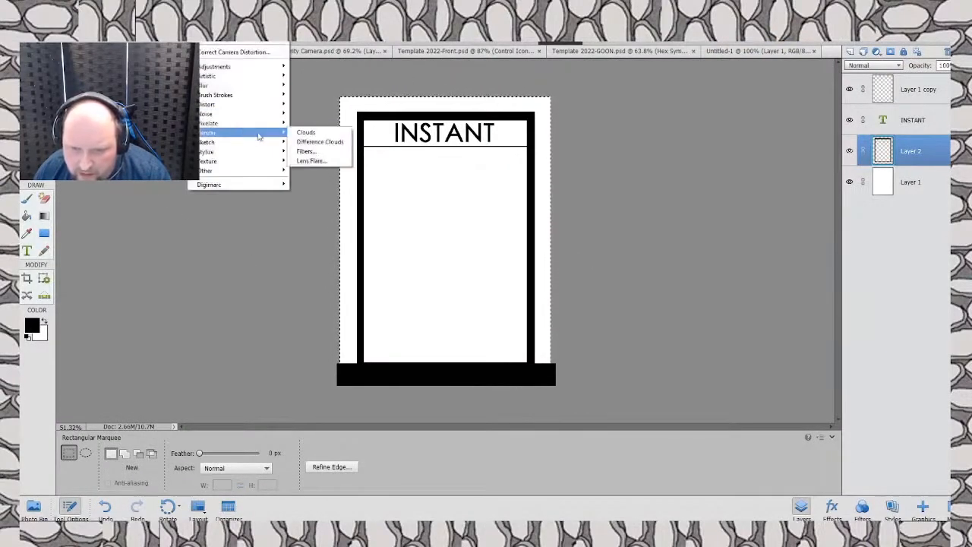
pyautogui.click(311, 151)
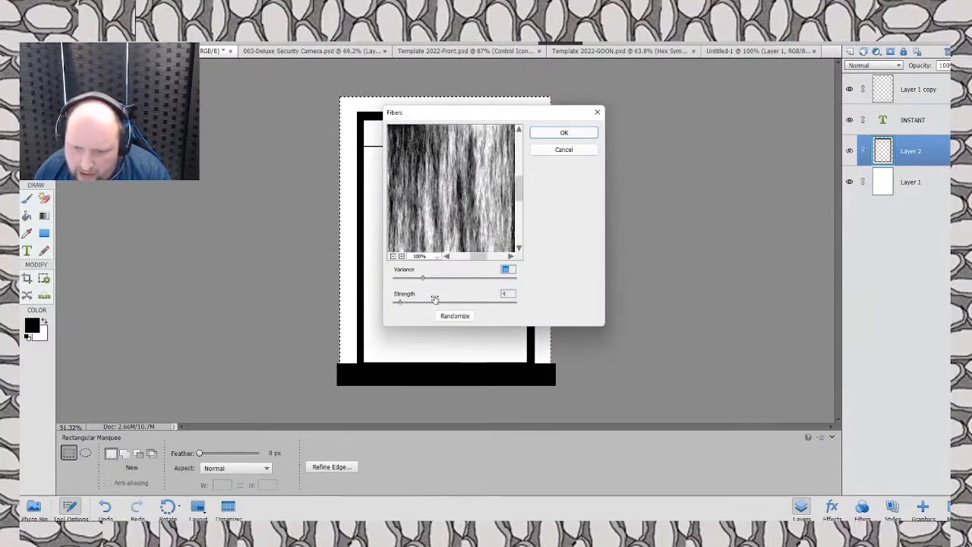
pyautogui.click(564, 133)
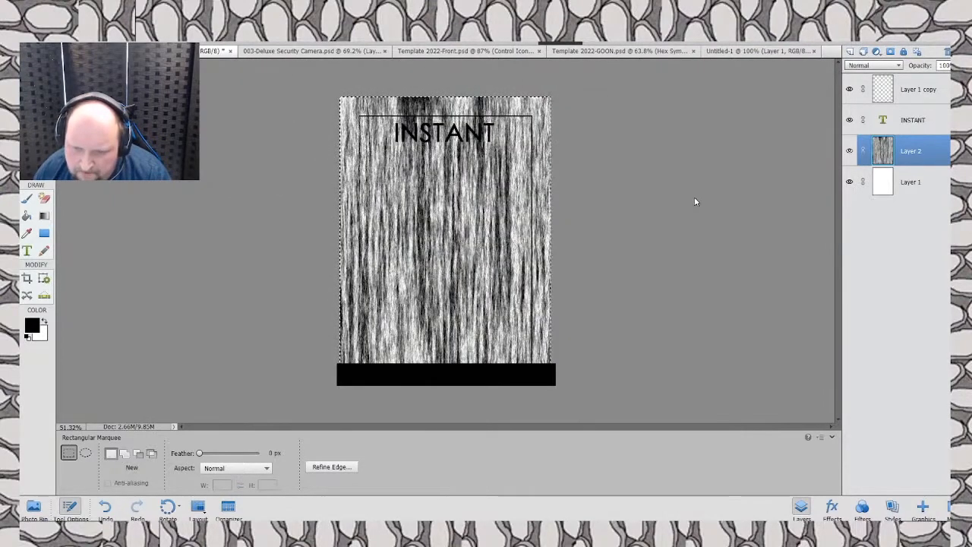
pyautogui.hotkey('ctrl', 'z')
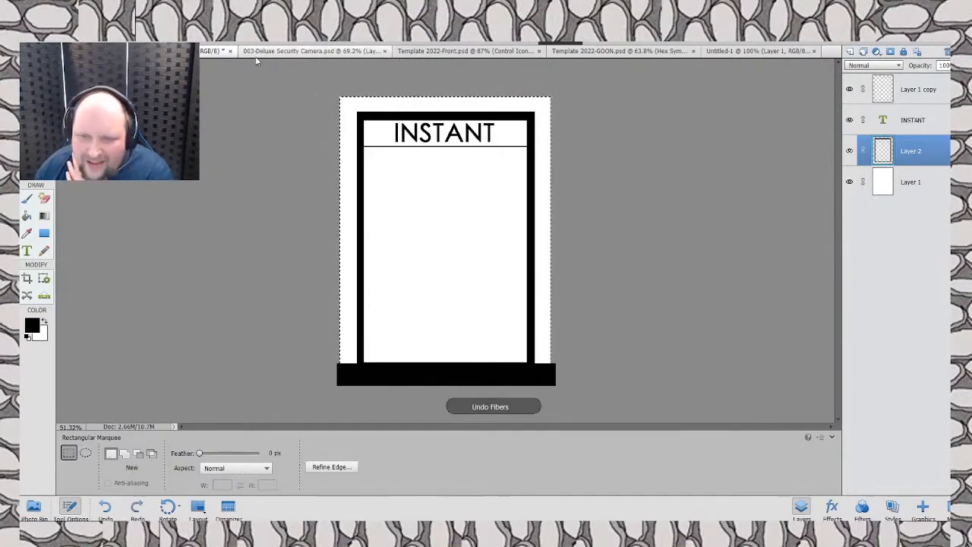
# Step: Preview the Craquelure, Grain, Mosaic Tiles, Stained Glass and Texturizer textures on the frame layer and discard the filter
pyautogui.click(199, 29)
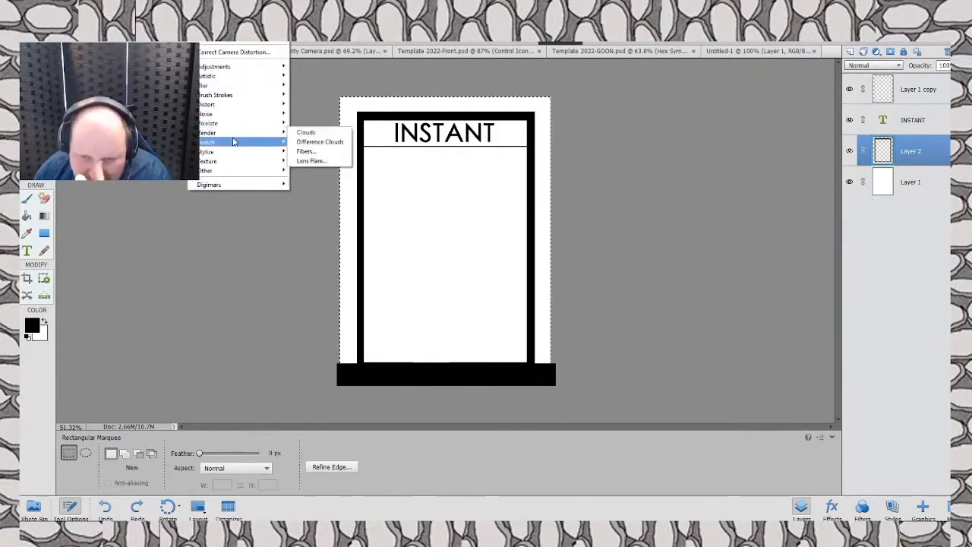
pyautogui.moveTo(234, 142)
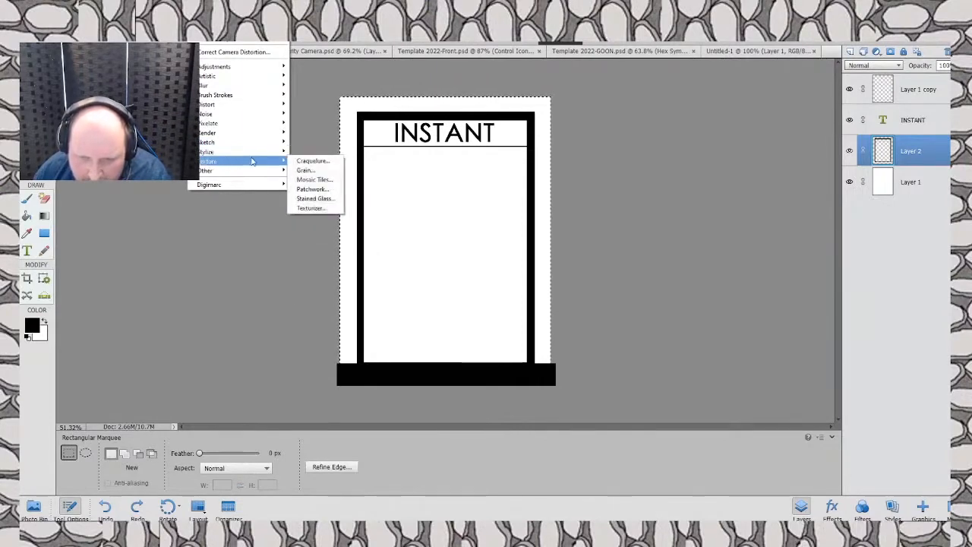
pyautogui.click(313, 160)
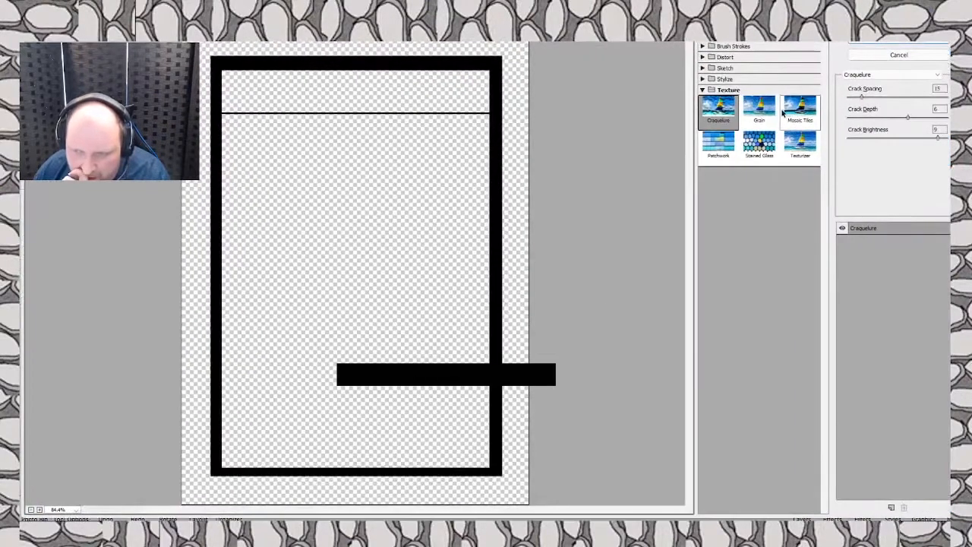
pyautogui.click(758, 108)
pyautogui.click(801, 111)
pyautogui.click(761, 144)
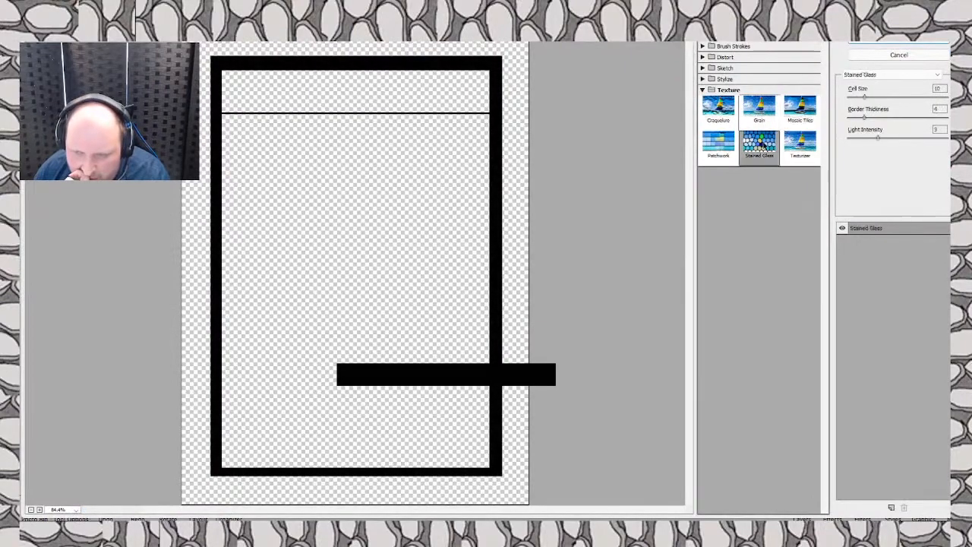
pyautogui.click(800, 145)
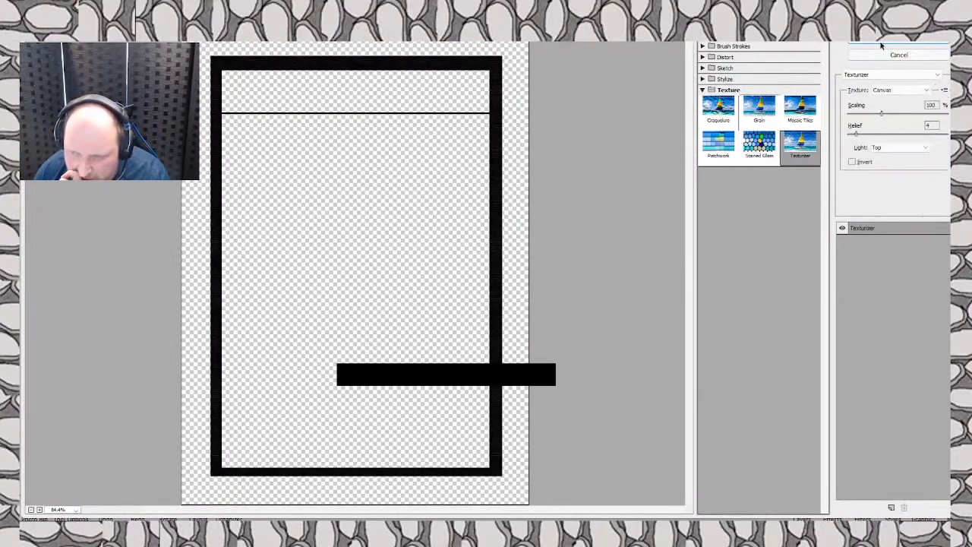
pyautogui.click(892, 55)
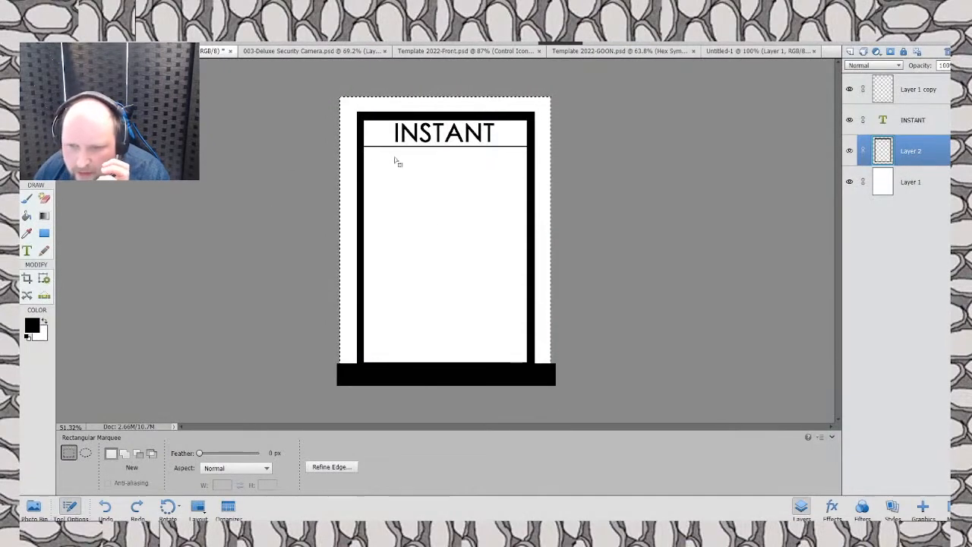
# Step: Compare the artistic filters from Colored Pencil through Plastic Wrap on the frame, including Cutout, Dry Brush, Neon Glow, Fresco, Palette Knife and Film Grain
pyautogui.click(212, 38)
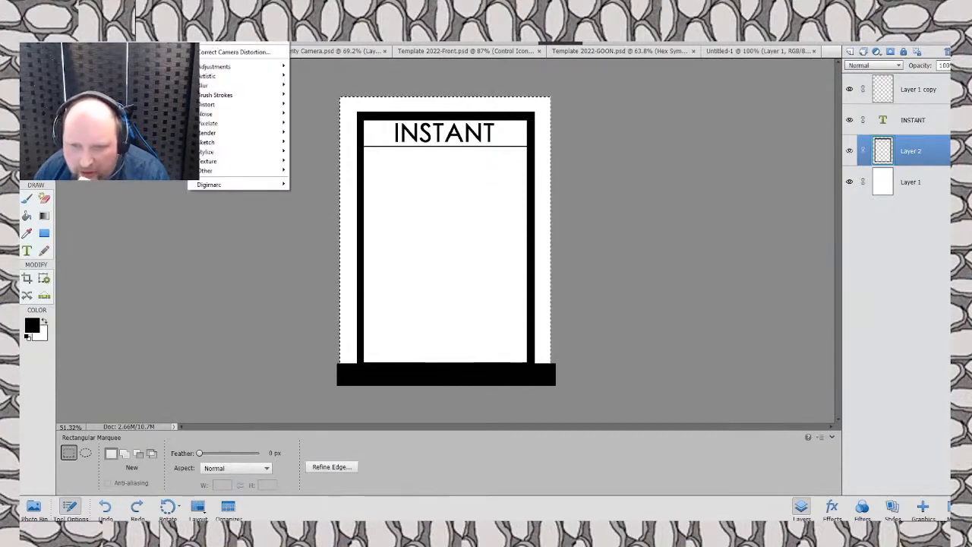
pyautogui.moveTo(219, 68)
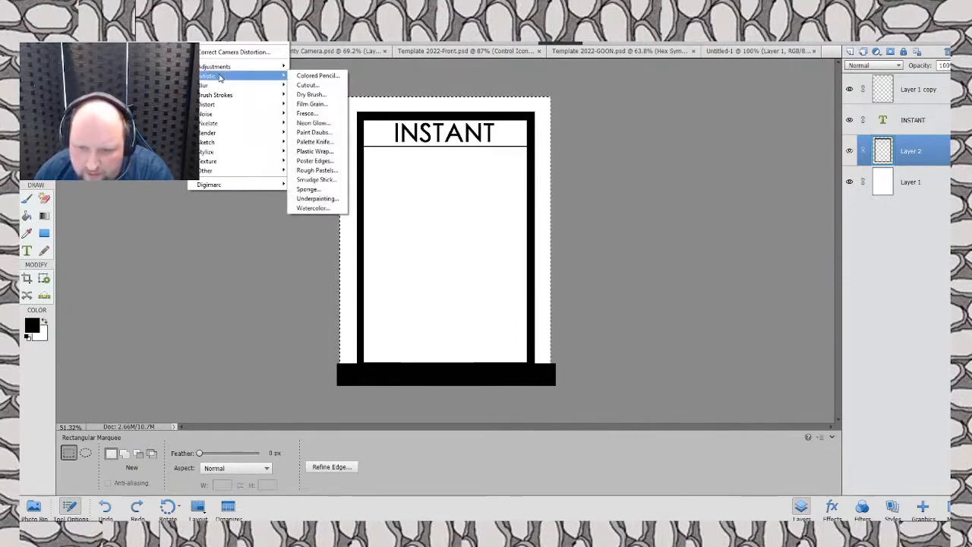
pyautogui.click(317, 75)
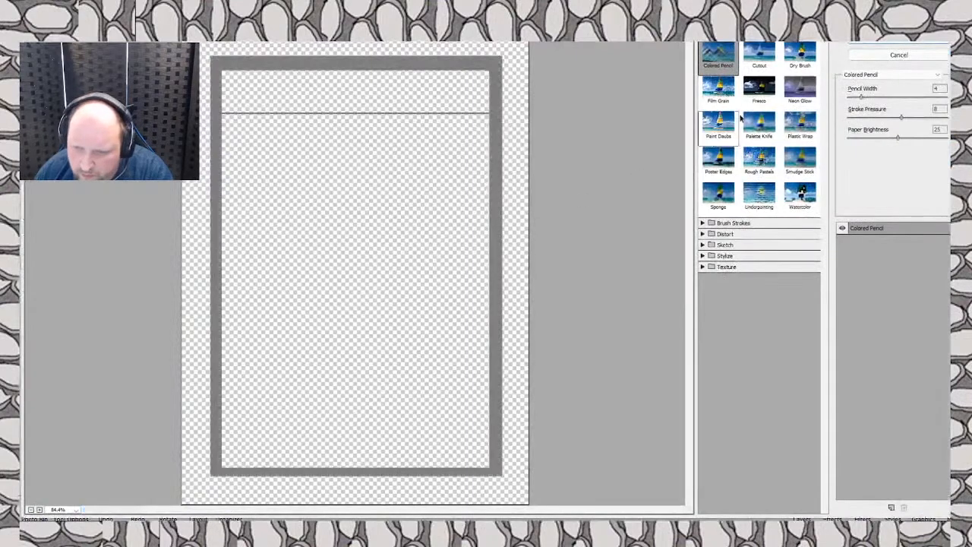
pyautogui.click(760, 55)
pyautogui.click(806, 59)
pyautogui.click(801, 89)
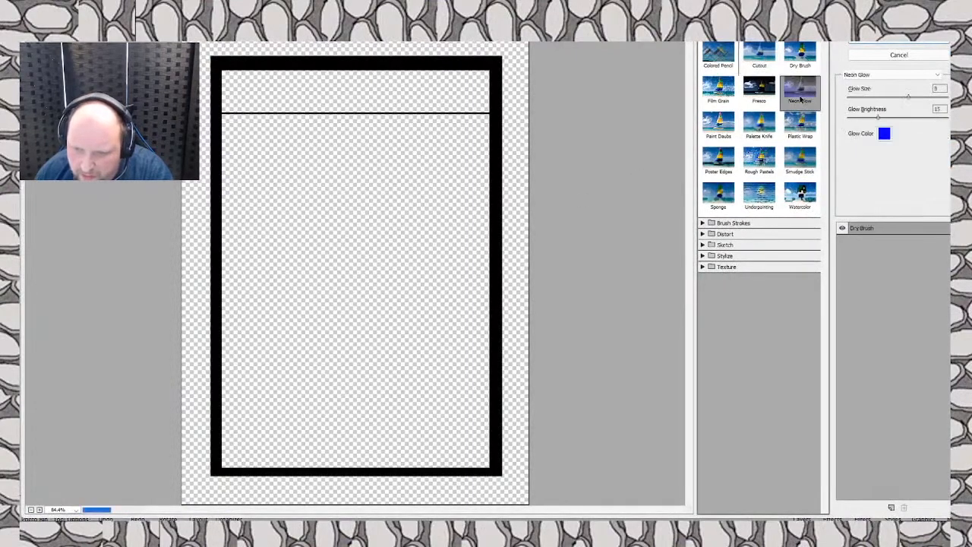
pyautogui.click(763, 99)
pyautogui.click(759, 125)
pyautogui.click(713, 131)
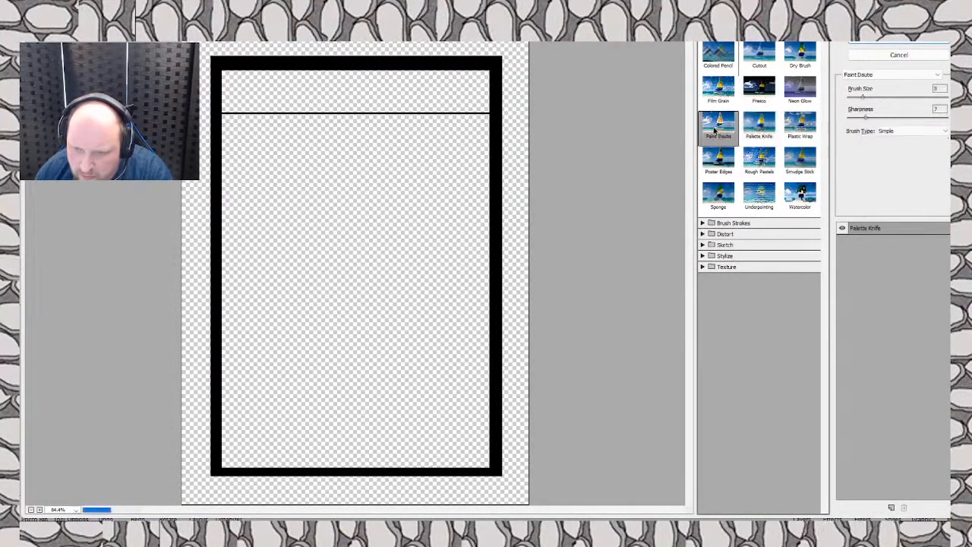
pyautogui.click(719, 90)
pyautogui.click(799, 128)
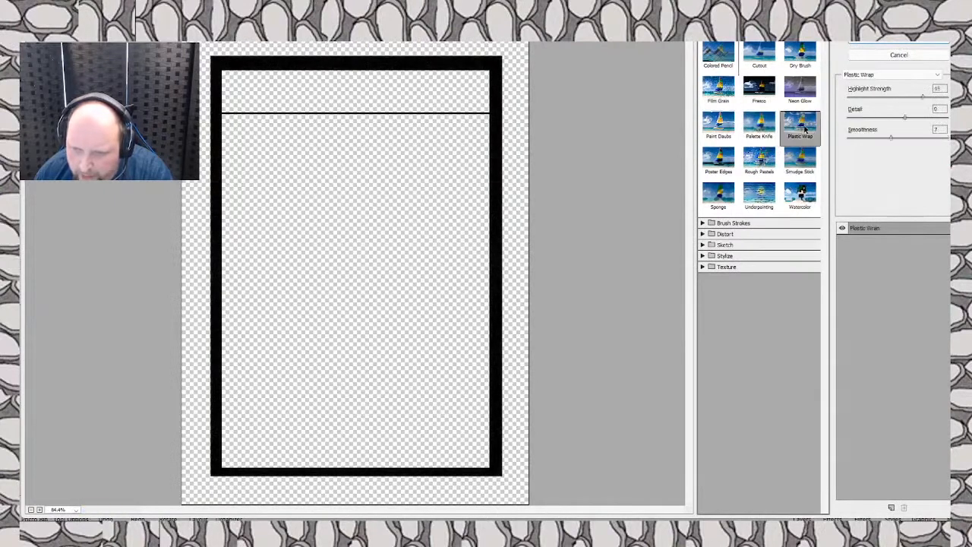
# Step: Compare the Smudge Stick, Rough Pastels, Poster Edges, Sponge, Underpainting and Watercolor effects on the frame
pyautogui.click(796, 166)
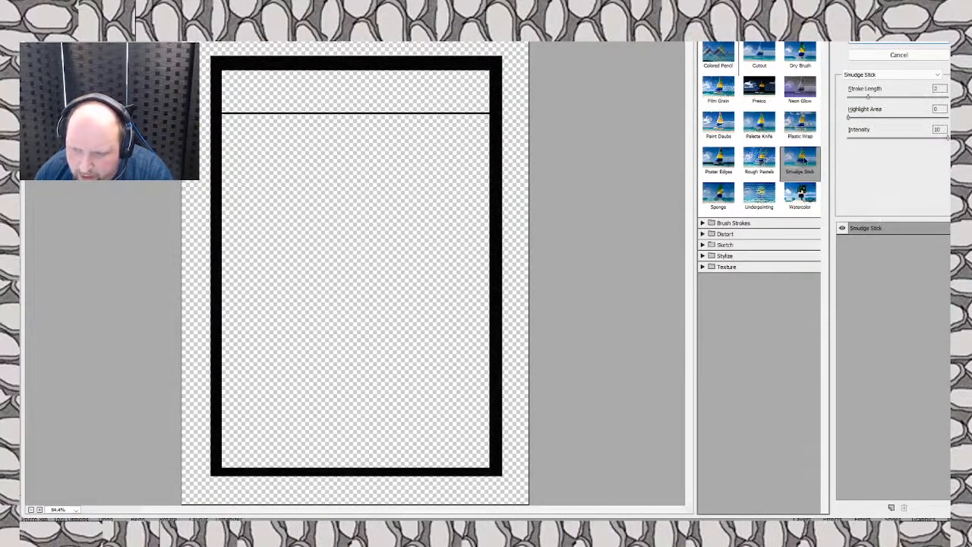
pyautogui.click(760, 160)
pyautogui.click(718, 159)
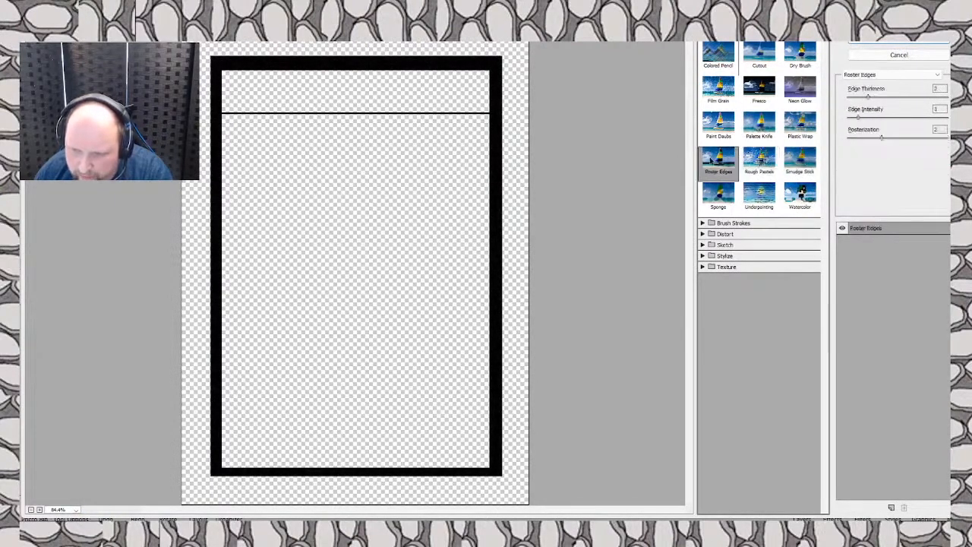
pyautogui.click(719, 195)
pyautogui.click(771, 198)
pyautogui.click(723, 200)
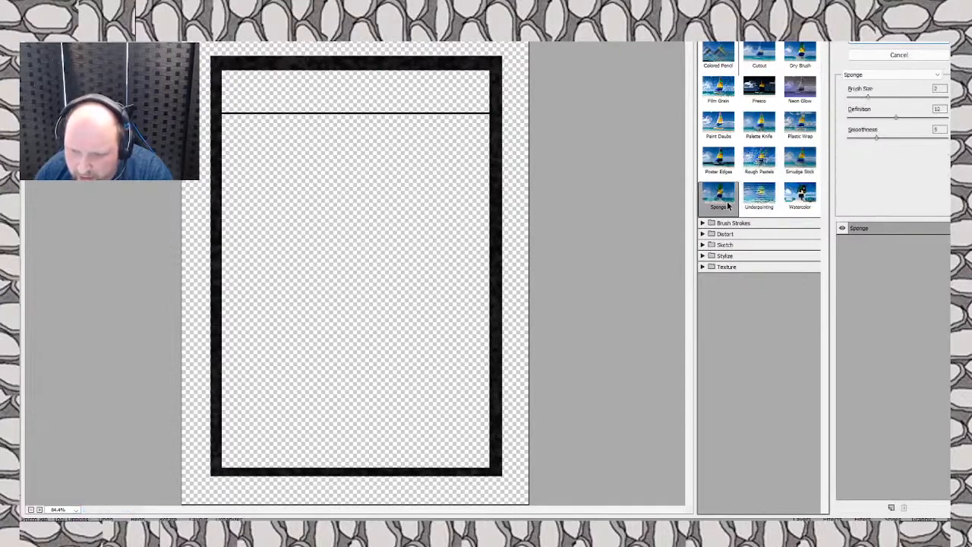
pyautogui.click(769, 200)
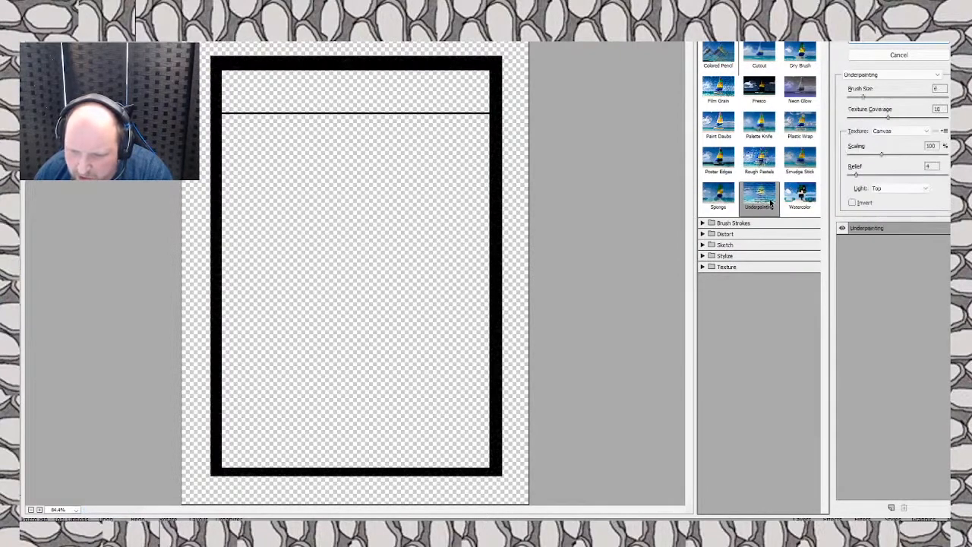
pyautogui.click(799, 199)
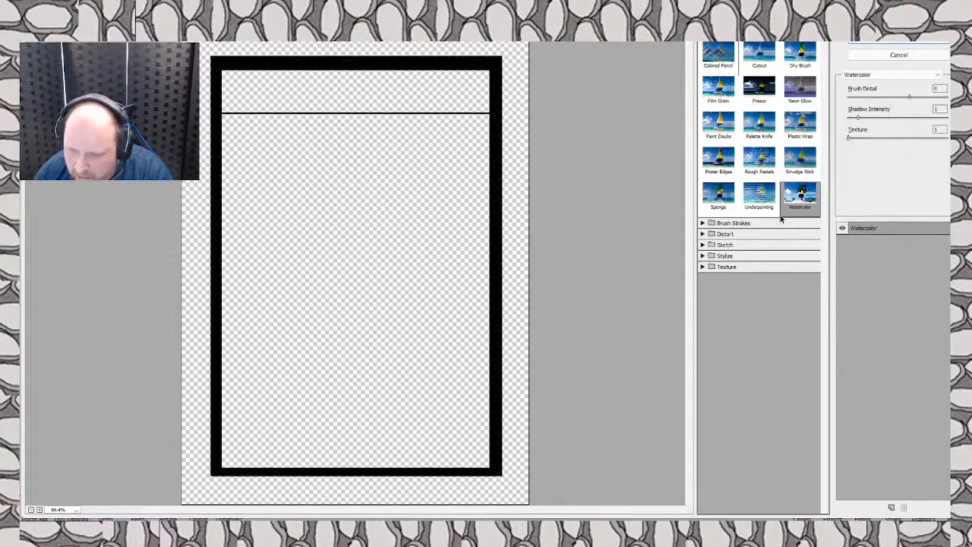
# Step: Preview the brush stroke filters Accented Edges, Crosshatch, Ink Outlines, Dark Strokes and Sprayed Strokes on the frame and discard the filter
pyautogui.click(734, 224)
pyautogui.click(718, 242)
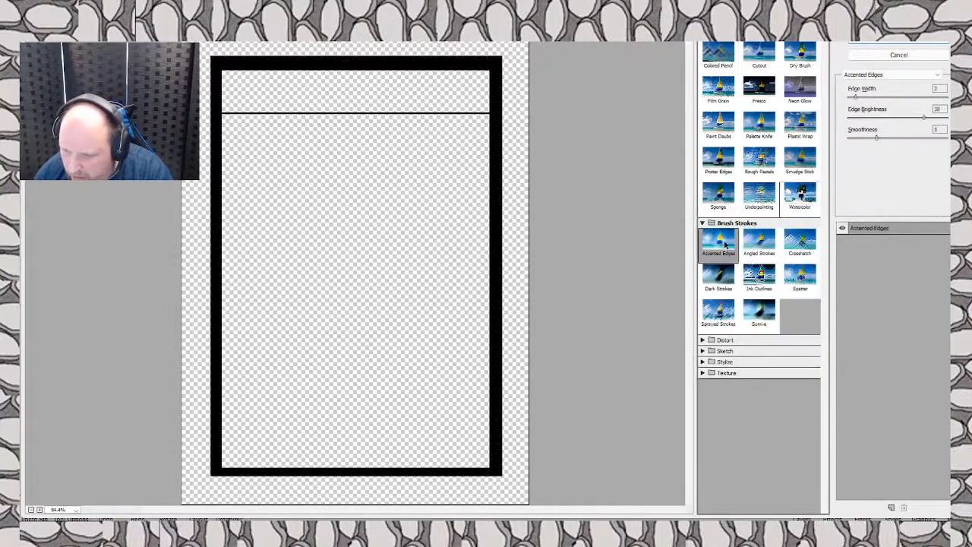
pyautogui.click(802, 243)
pyautogui.click(754, 280)
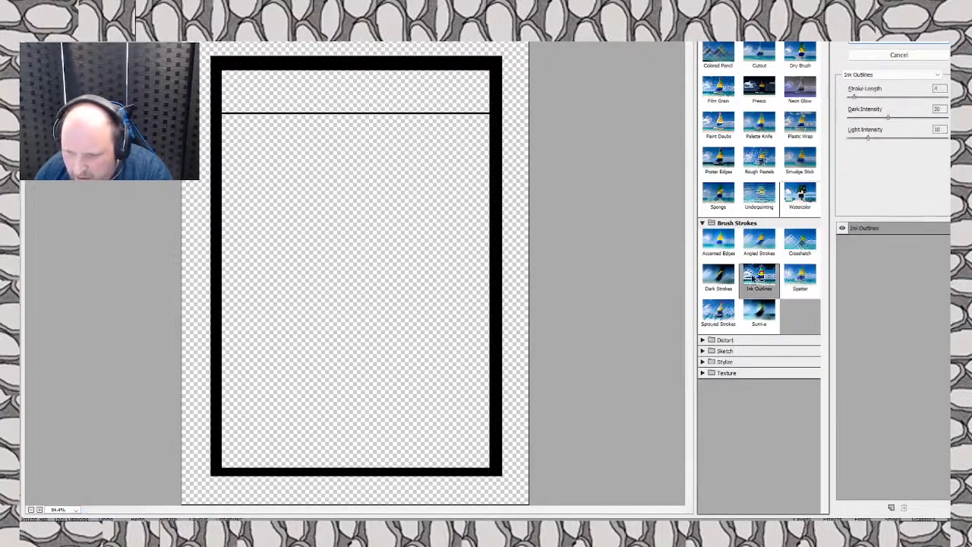
pyautogui.click(718, 277)
pyautogui.click(719, 312)
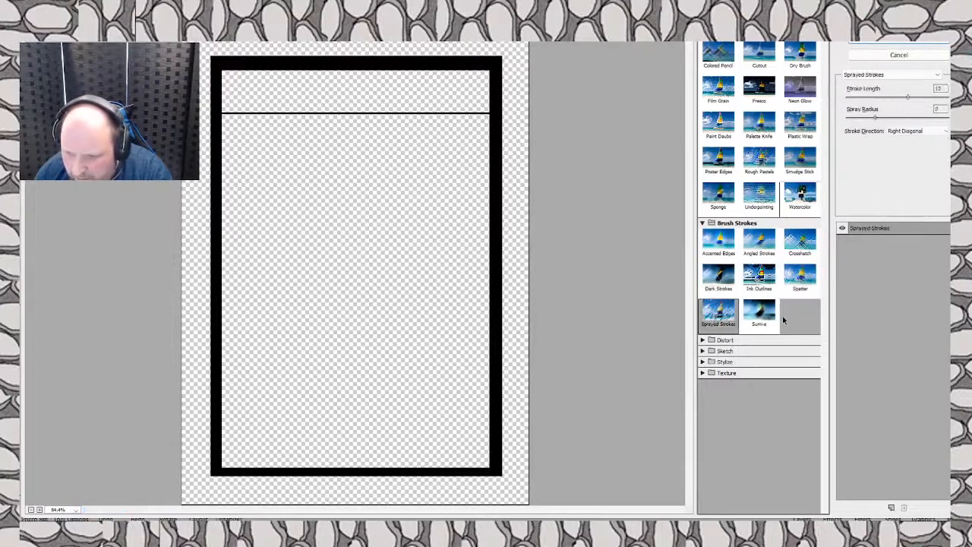
pyautogui.click(898, 55)
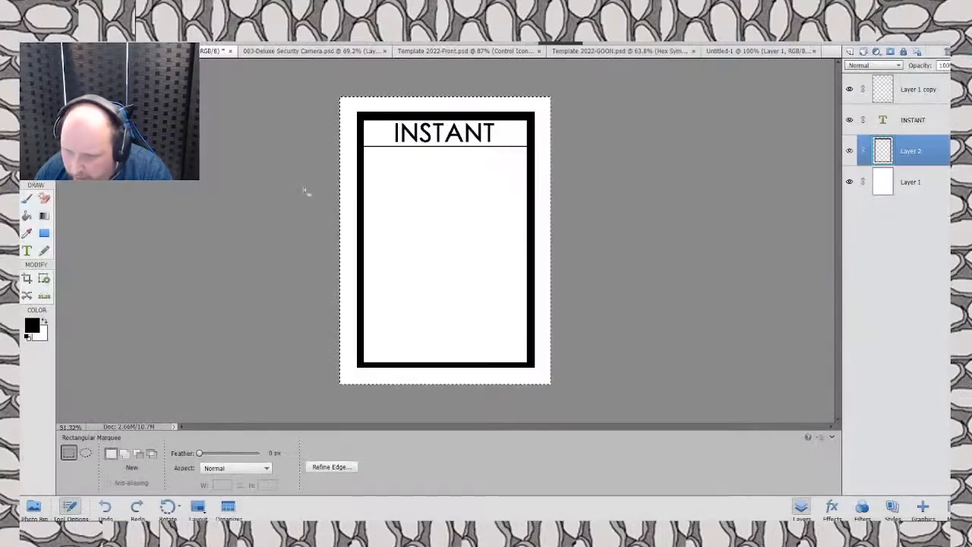
# Step: Fill the card's outer margin around the frame with black on Layer 2 using the Paint Bucket
pyautogui.click(27, 216)
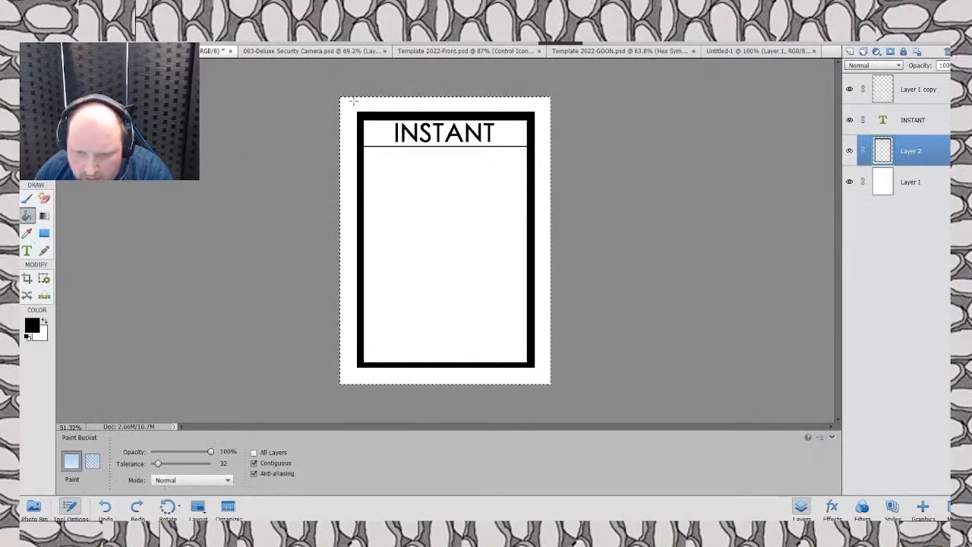
pyautogui.click(456, 115)
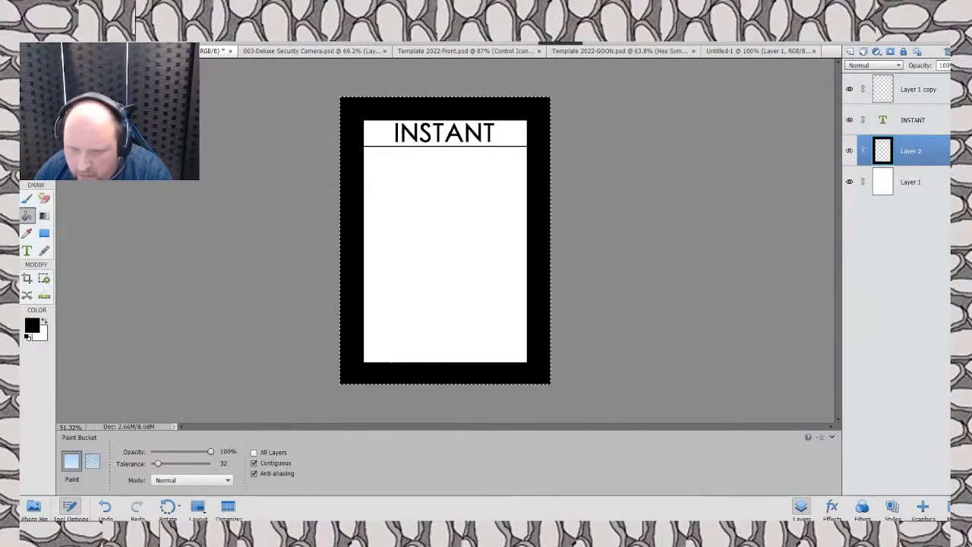
# Step: Preview the Torn Edges, Stamp, Reticulation, Plaster, Halftone Pattern and Note Paper sketch filters on Layer 2's filled border
pyautogui.click(198, 28)
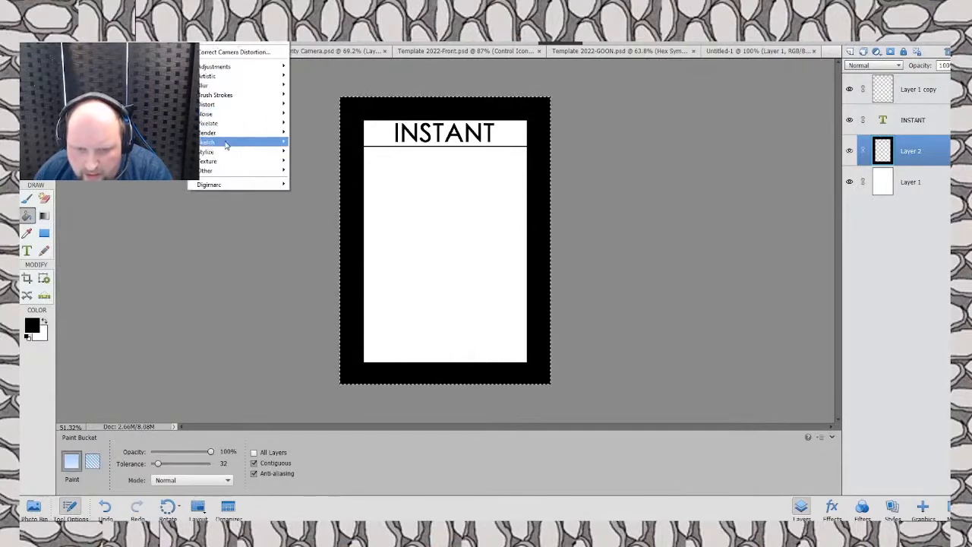
pyautogui.moveTo(264, 145)
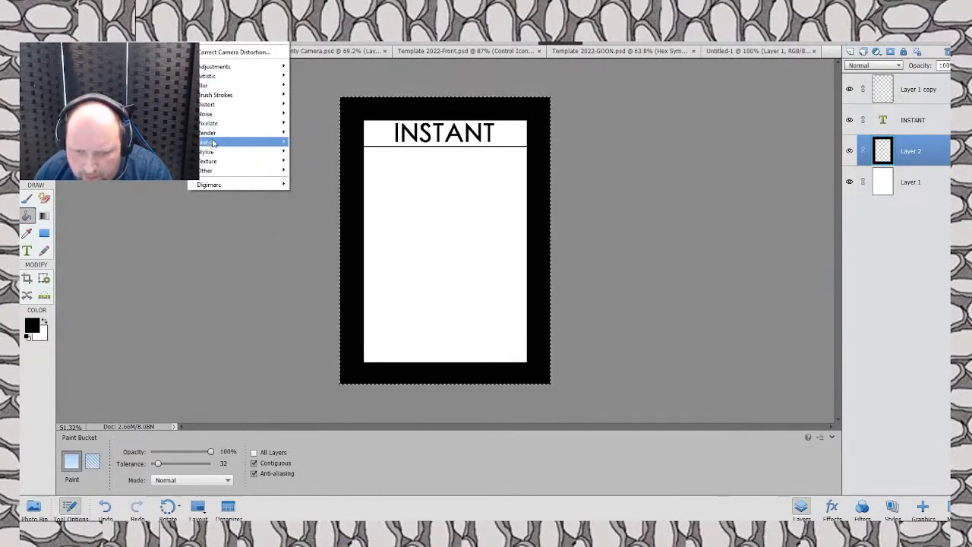
pyautogui.click(312, 283)
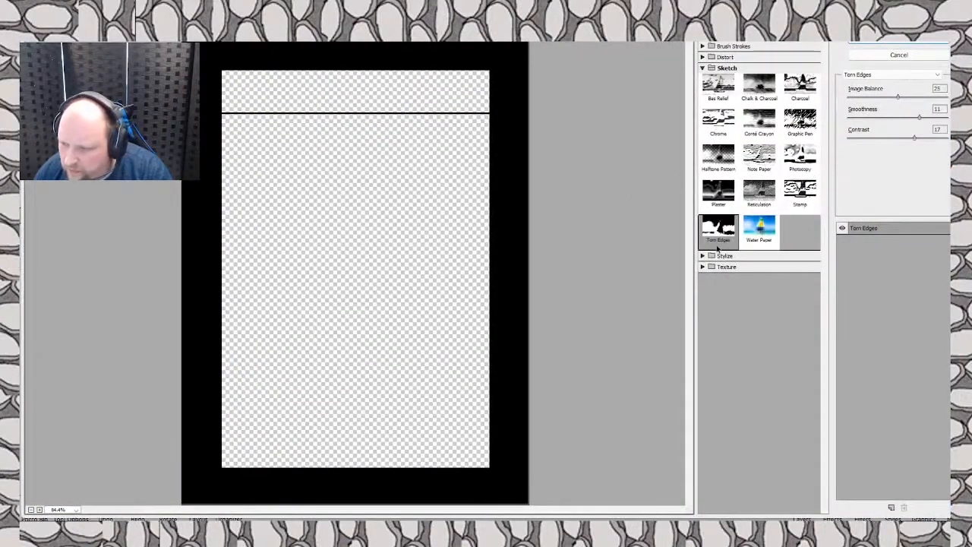
pyautogui.click(805, 187)
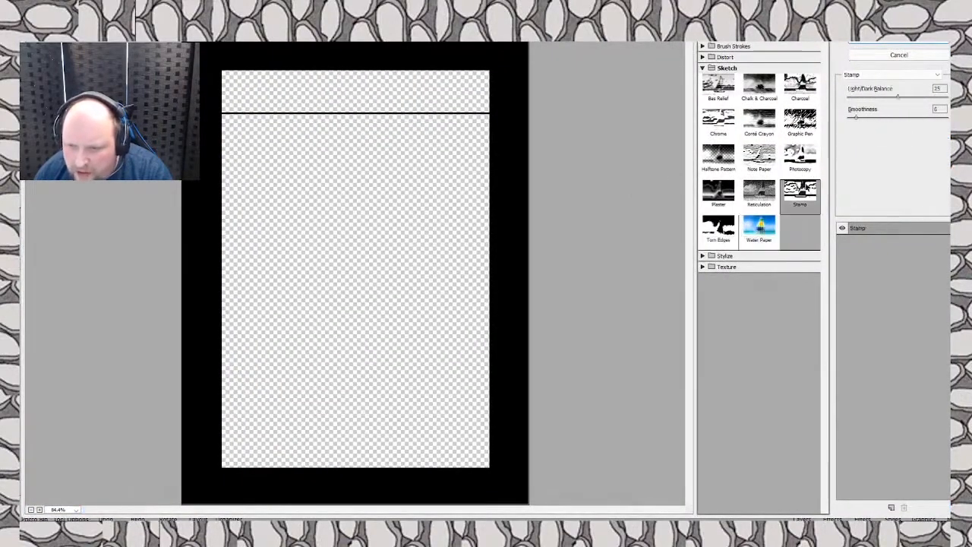
pyautogui.click(755, 200)
pyautogui.click(724, 195)
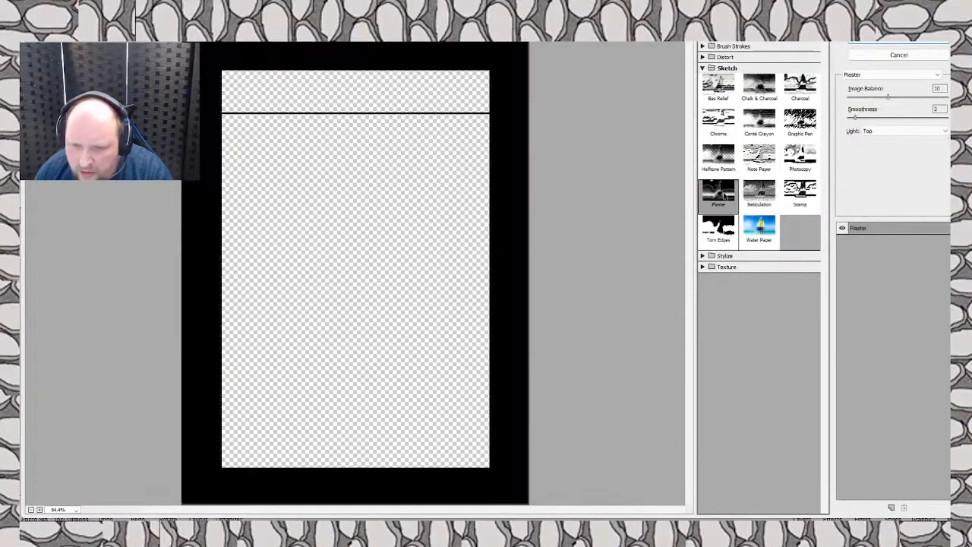
pyautogui.click(725, 162)
pyautogui.click(766, 158)
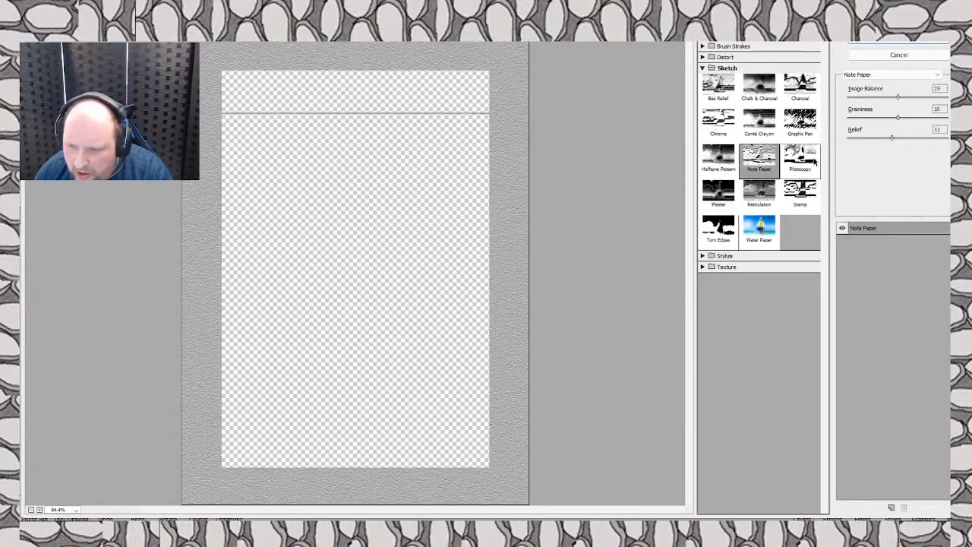
# Step: Compare the Photocopy, Graphic Pen, Conté Crayon, Bas Relief, Chalk & Charcoal and Charcoal effects on the border
pyautogui.click(813, 160)
pyautogui.click(801, 123)
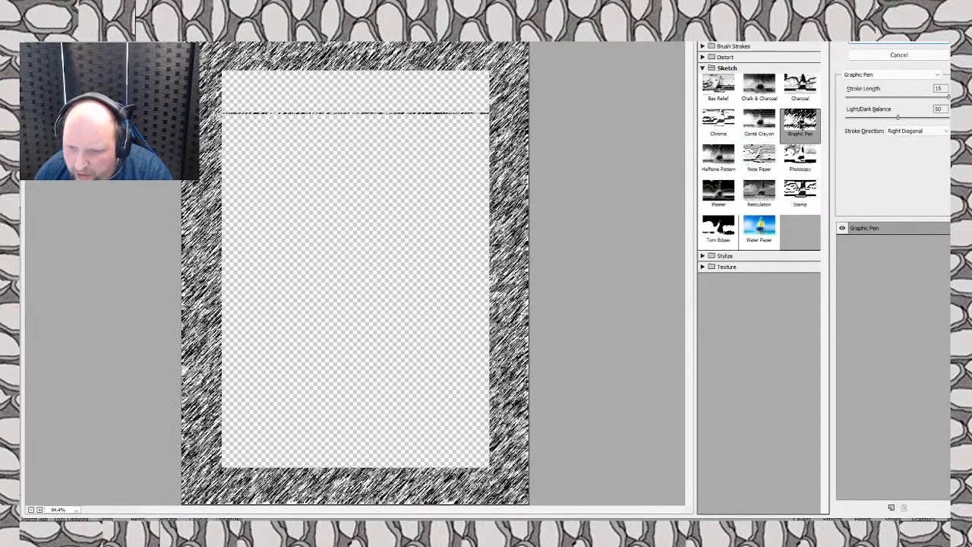
pyautogui.click(768, 130)
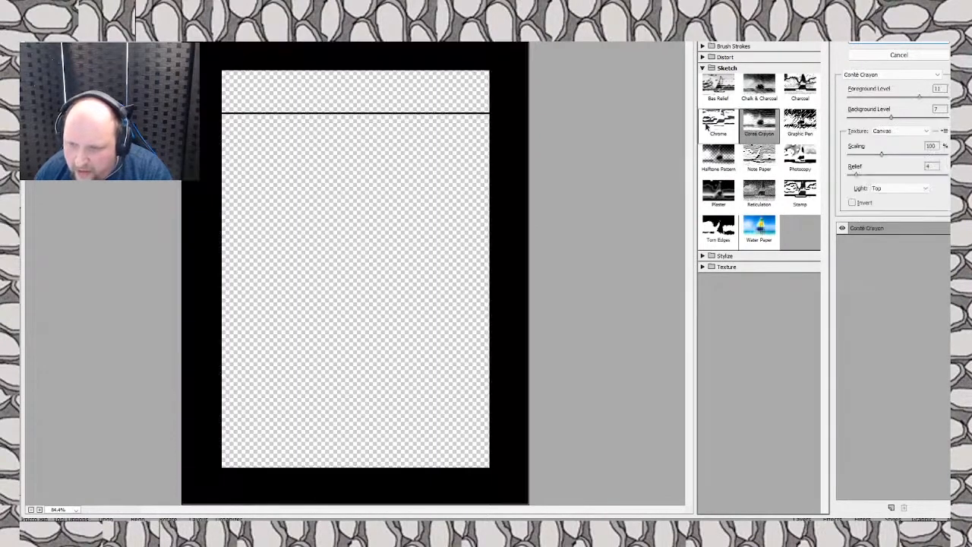
pyautogui.click(717, 85)
pyautogui.click(761, 88)
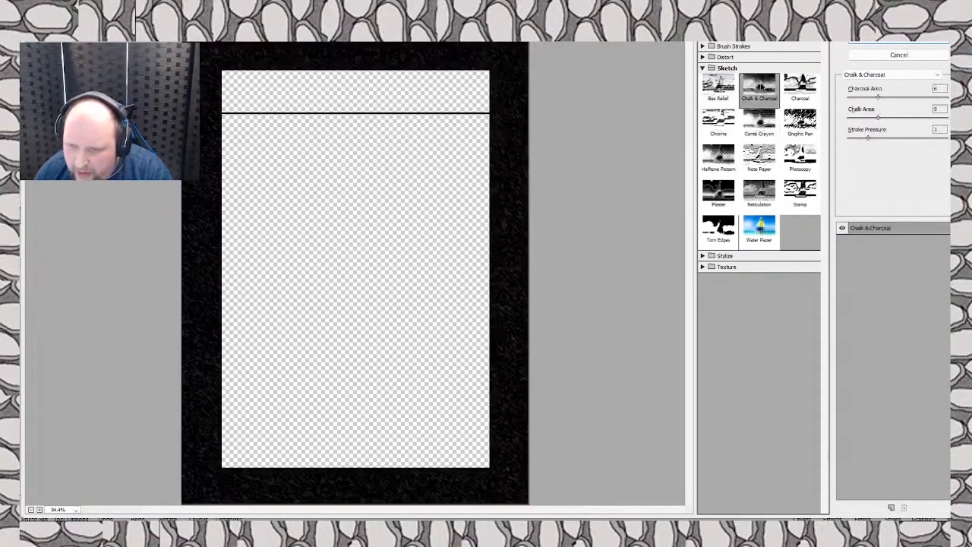
pyautogui.click(809, 88)
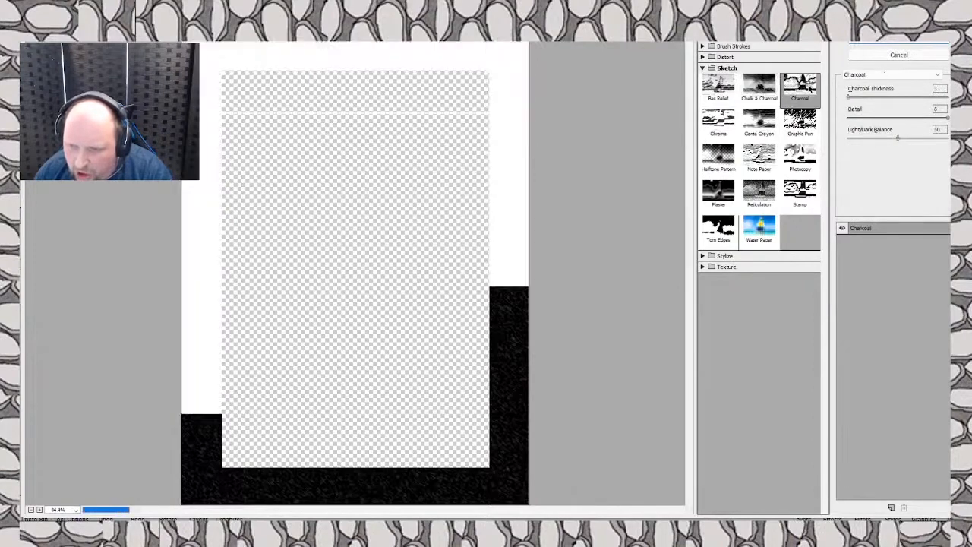
# Step: Preview the Diffuse Glow and Glass distortions without applying them, and undo the black fill of the card's outer margin
pyautogui.click(720, 68)
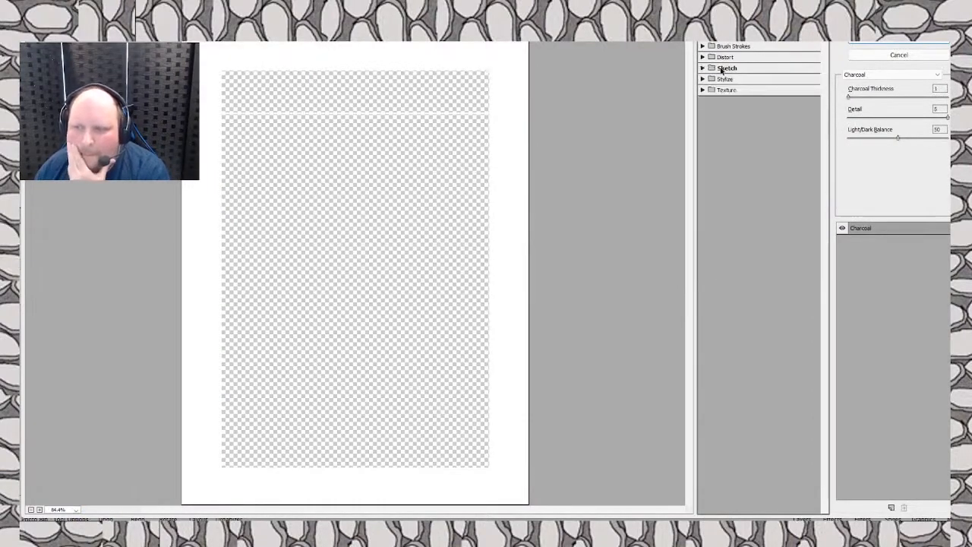
pyautogui.click(730, 58)
pyautogui.click(722, 76)
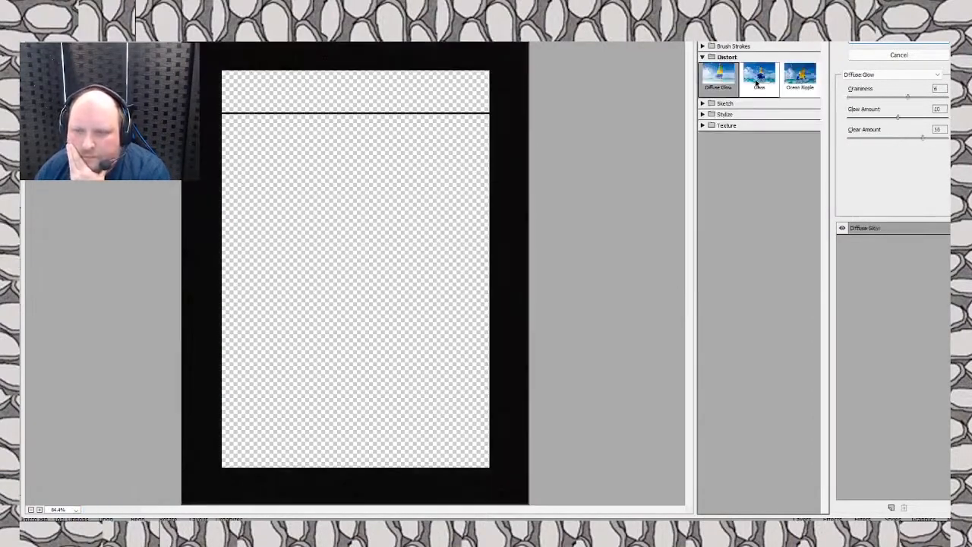
pyautogui.click(759, 78)
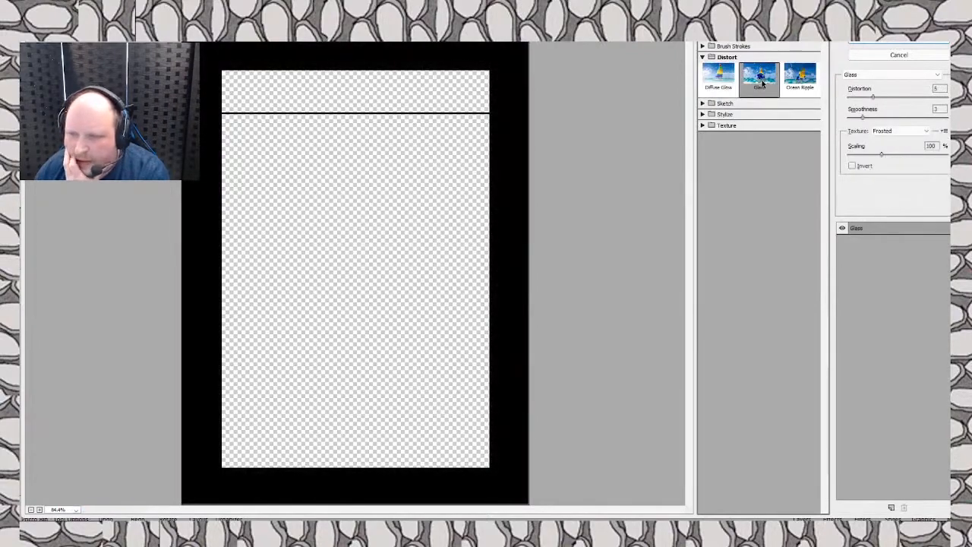
pyautogui.click(898, 55)
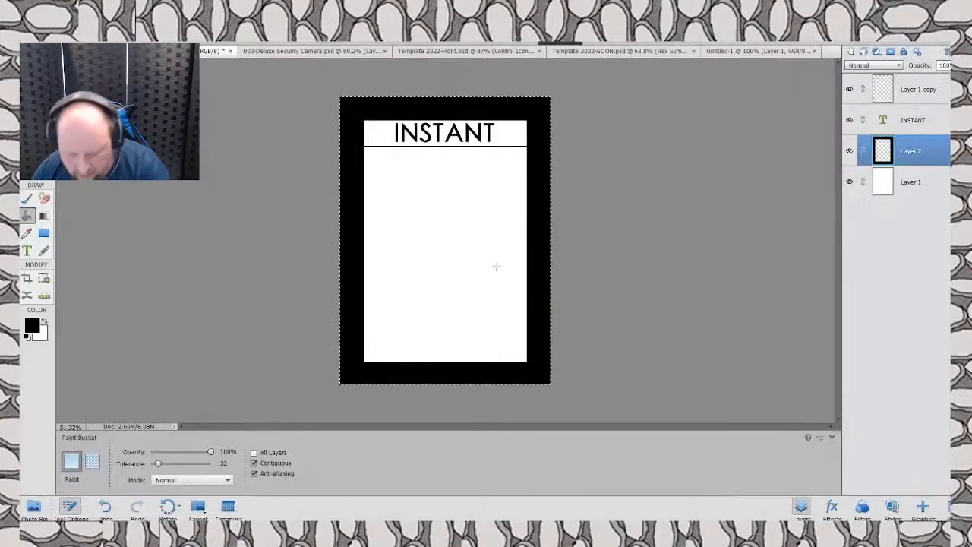
pyautogui.hotkey('ctrl', 'z')
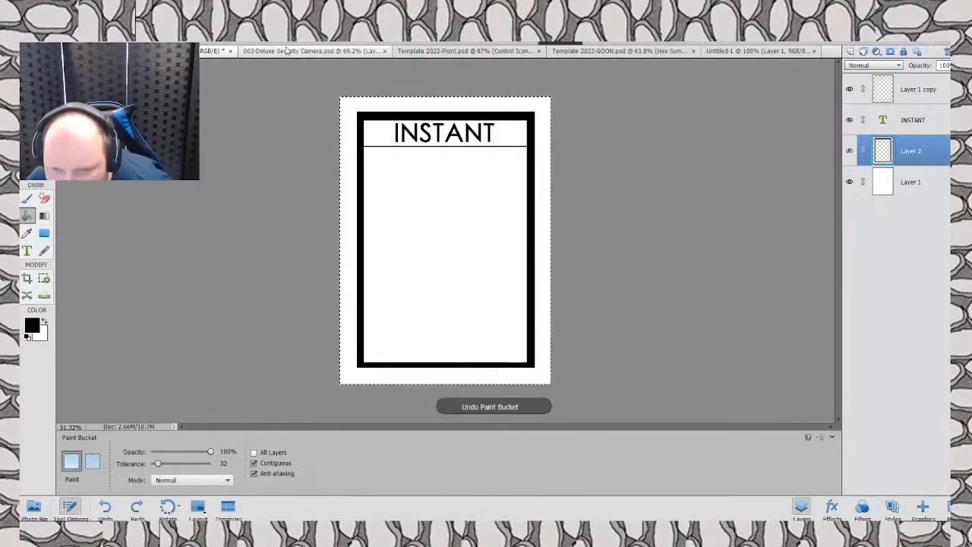
# Step: Test Glass with distortion 16 and smoothness 13 on the narrow frame, preview Ocean Ripple, and discard the filter
pyautogui.click(197, 29)
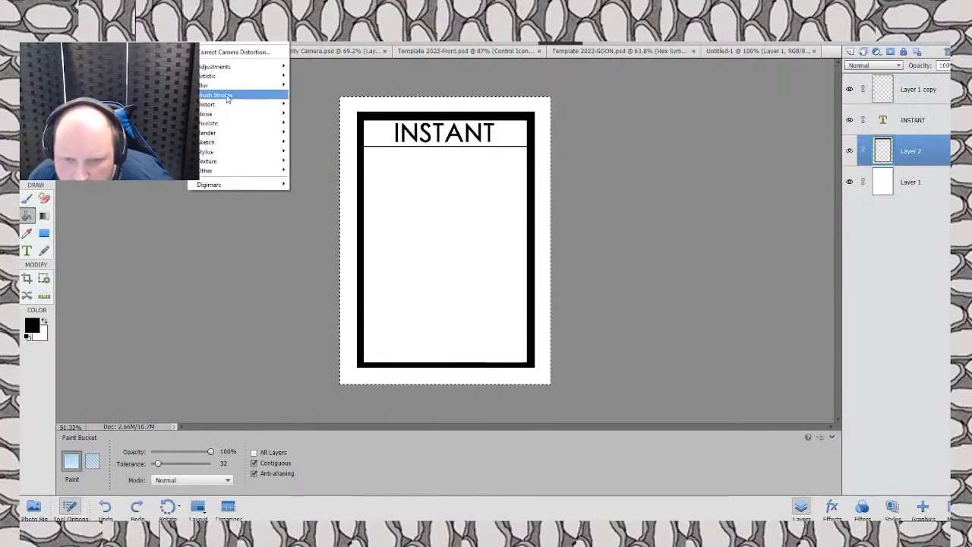
pyautogui.moveTo(226, 108)
pyautogui.click(304, 122)
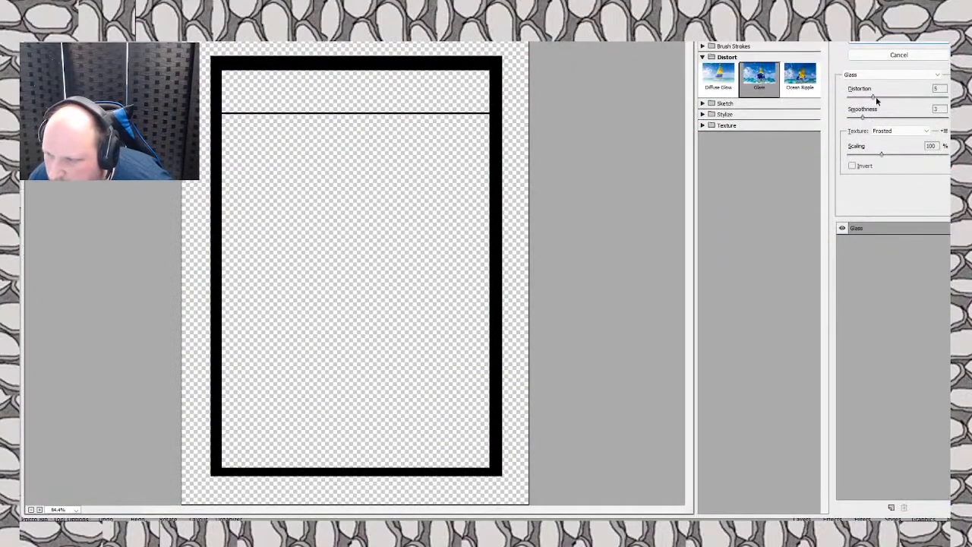
pyautogui.moveTo(875, 96); pyautogui.dragTo(925, 99)
pyautogui.moveTo(863, 117); pyautogui.dragTo(930, 120)
pyautogui.press('Tab')
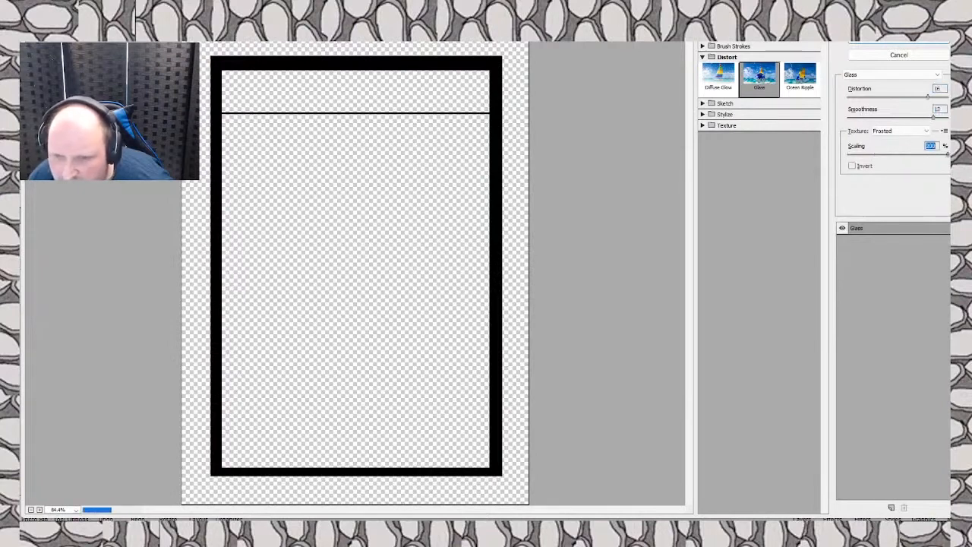
pyautogui.click(802, 78)
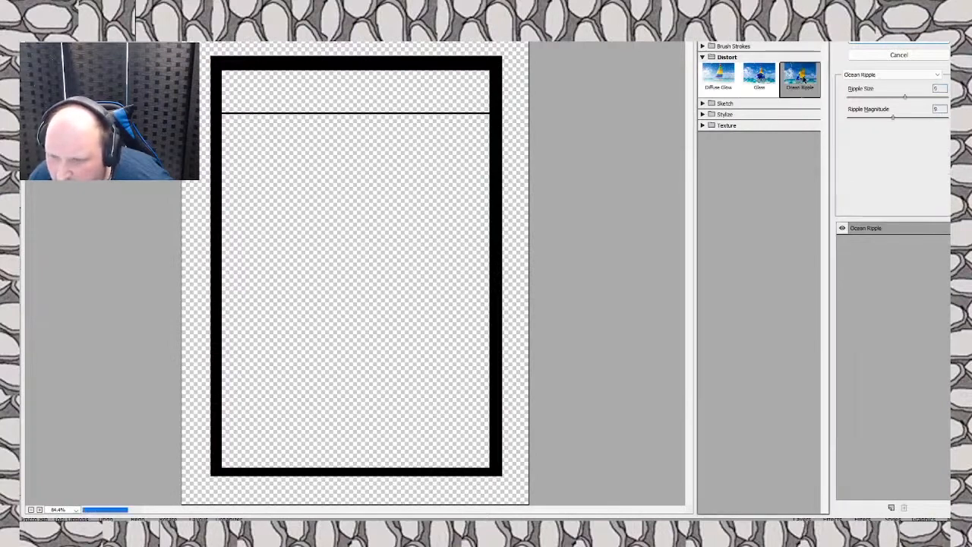
pyautogui.click(904, 55)
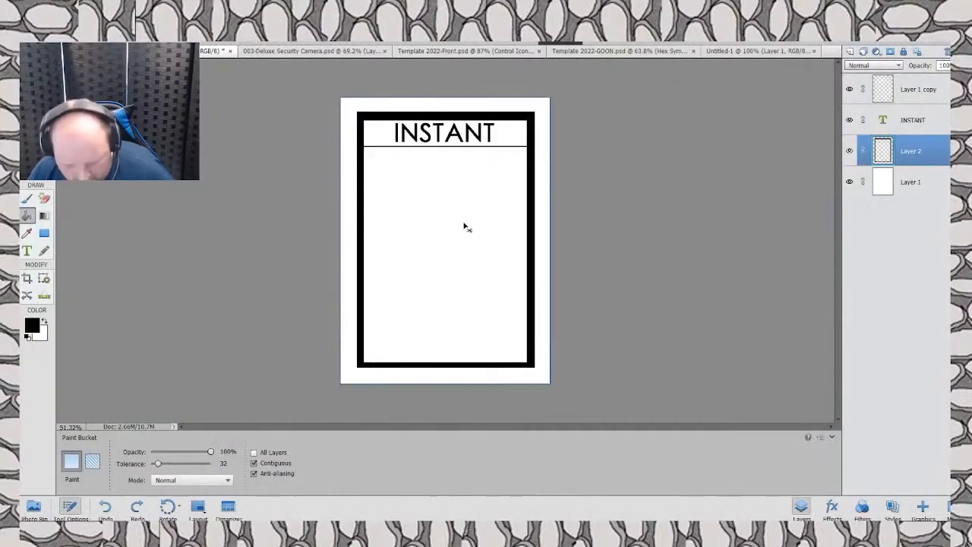
pyautogui.hotkey('ctrl', 'd')
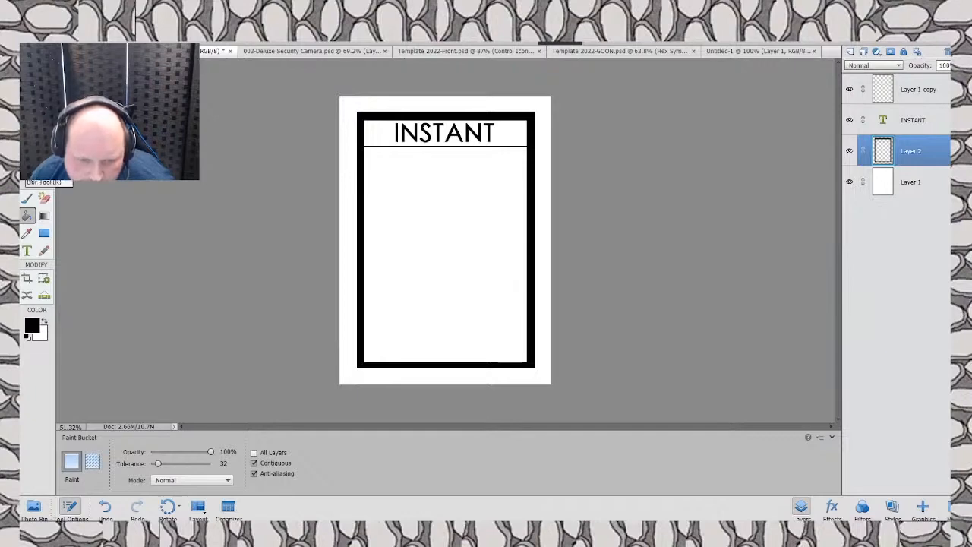
pyautogui.click(27, 170)
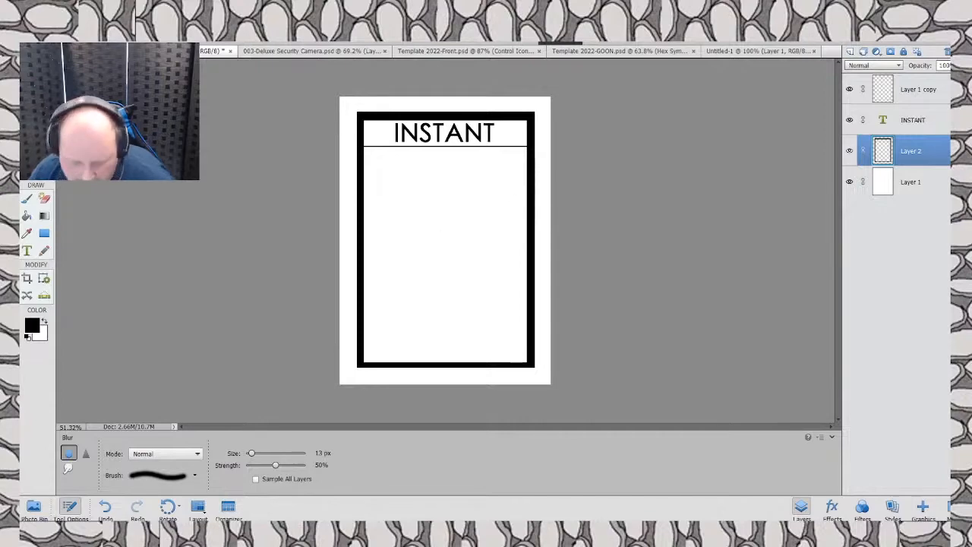
pyautogui.hotkey('ctrl', 'z')
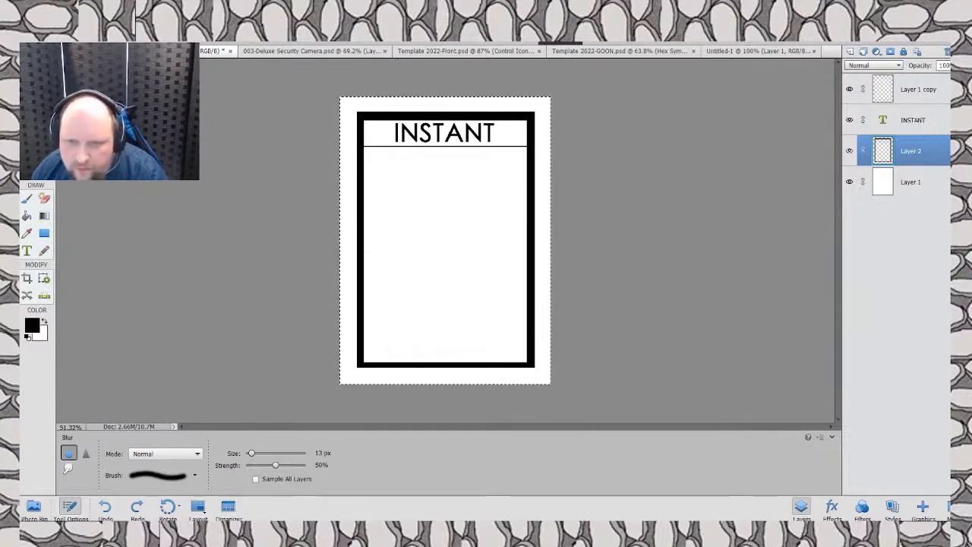
# Step: Preview the artistic filters from Colored Pencil through Plastic Wrap on the narrow frame, including Cutout, Dry Brush, Fresco and Paint Daubs
pyautogui.click(199, 29)
pyautogui.moveTo(236, 69)
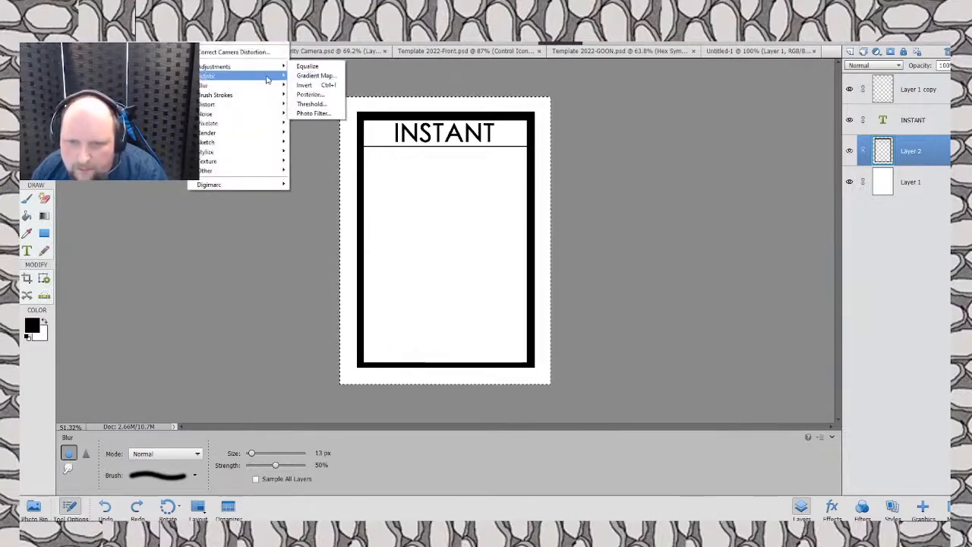
pyautogui.moveTo(269, 77)
pyautogui.click(315, 76)
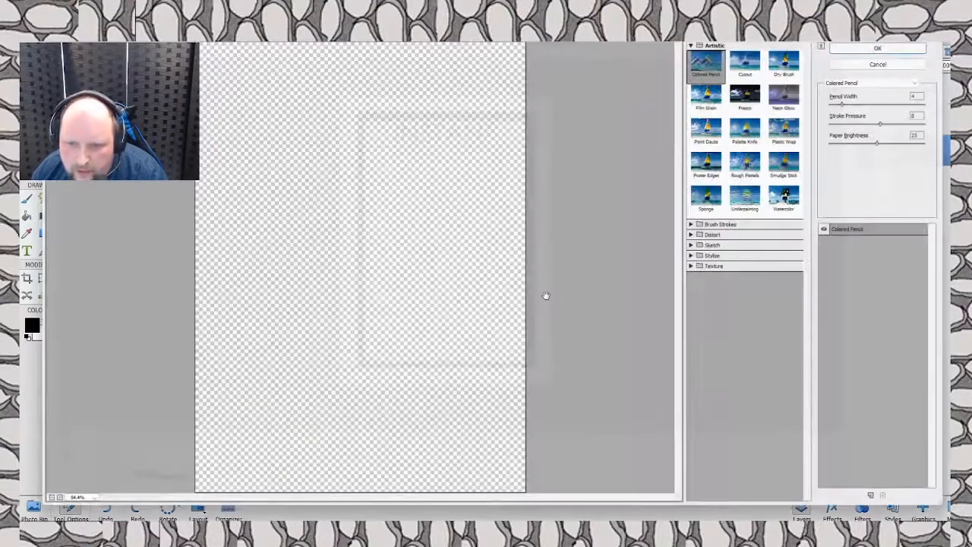
pyautogui.click(763, 57)
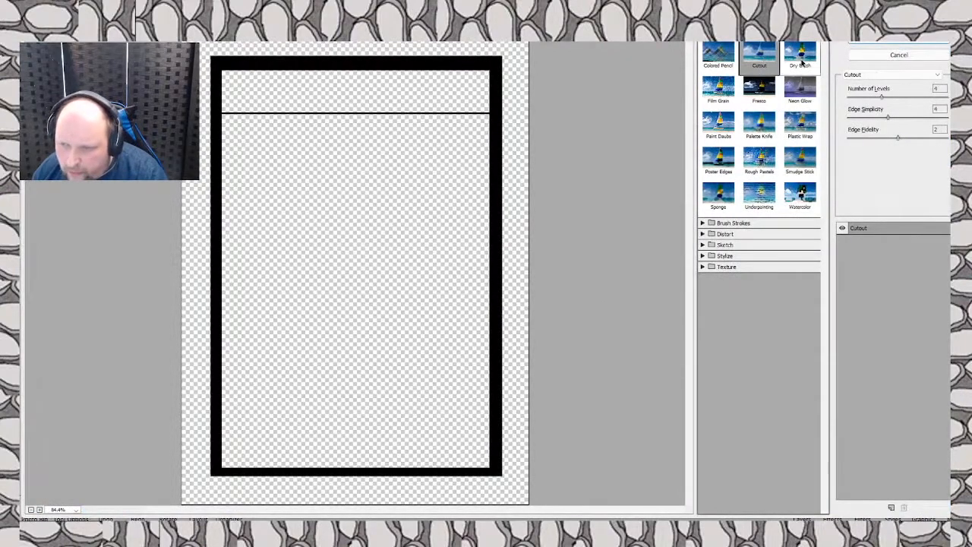
pyautogui.click(803, 64)
pyautogui.click(804, 92)
pyautogui.click(769, 91)
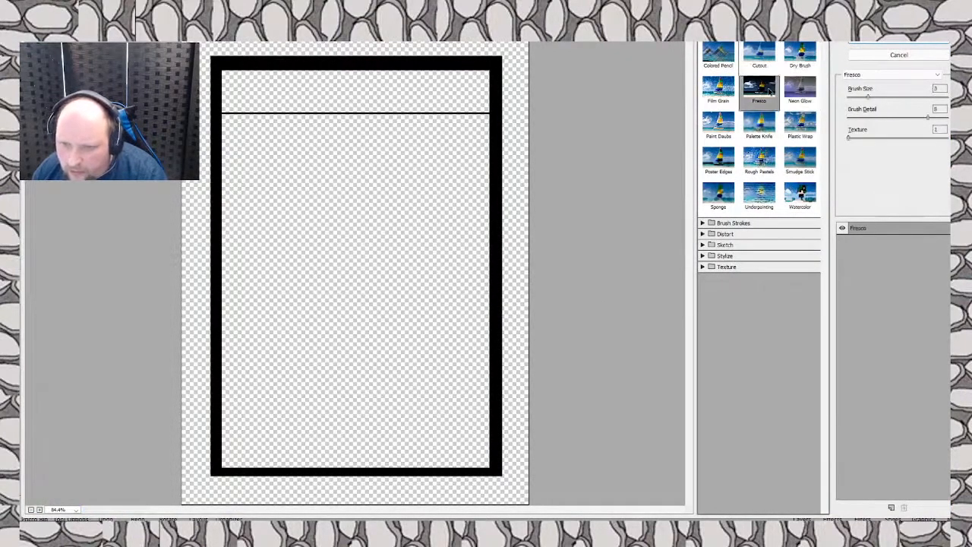
pyautogui.click(733, 92)
pyautogui.click(729, 116)
pyautogui.click(763, 129)
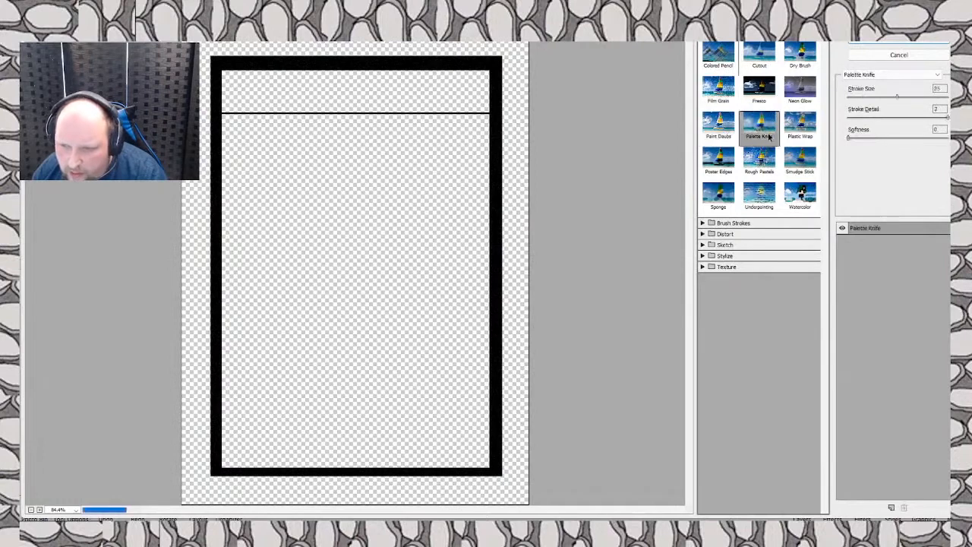
pyautogui.click(802, 131)
# Step: Preview Smudge Stick, Rough Pastels, Poster Edges, Sponge, Underpainting and Watercolor on the narrow frame and discard the filter
pyautogui.click(800, 160)
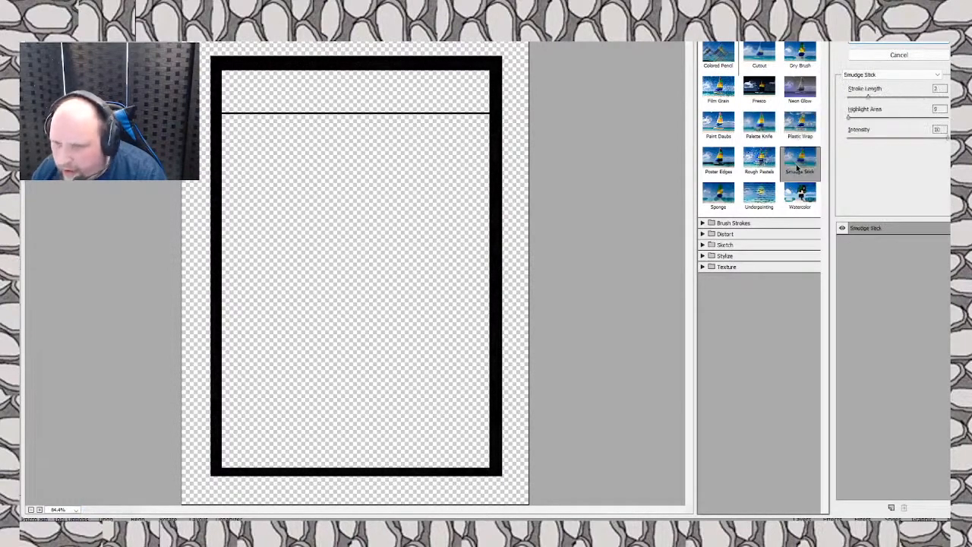
pyautogui.click(759, 163)
pyautogui.click(715, 173)
pyautogui.click(717, 195)
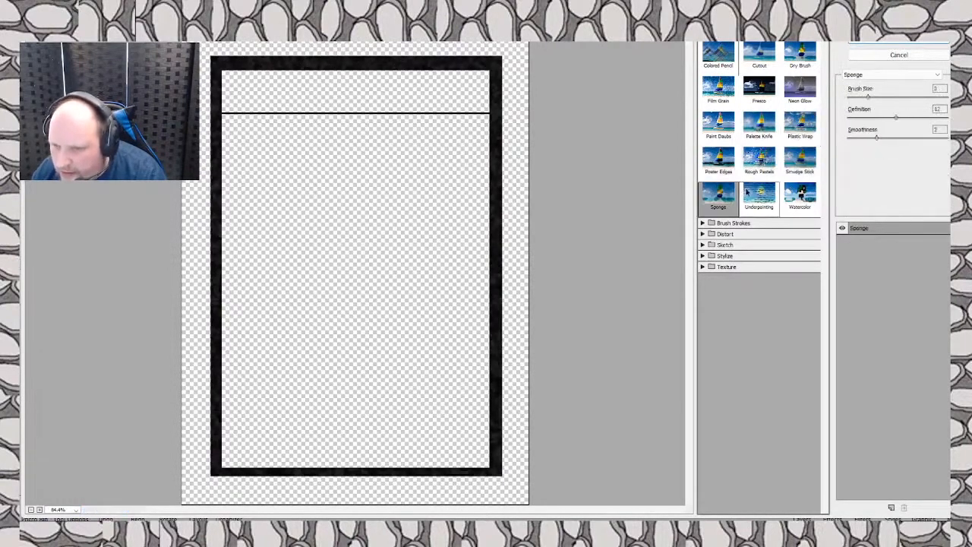
pyautogui.click(760, 195)
pyautogui.click(799, 194)
pyautogui.click(875, 56)
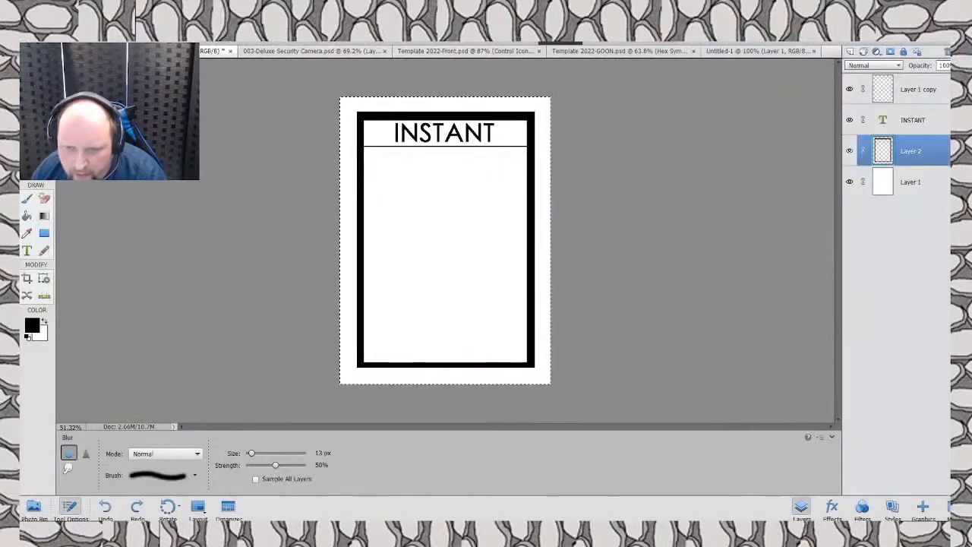
# Step: Open the card file 004-A Little Accident from the Photoshop Files folder
pyautogui.click(46, 19)
pyautogui.click(61, 36)
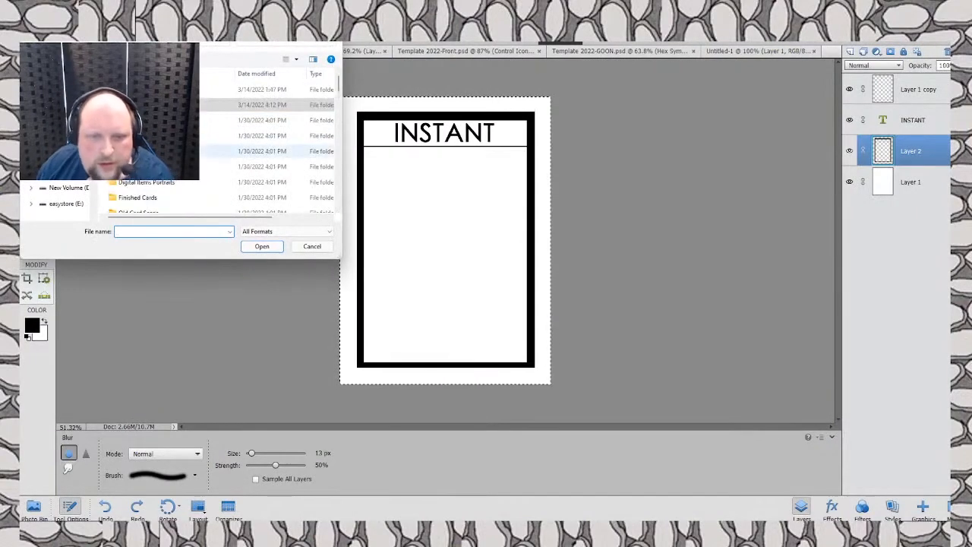
pyautogui.scroll(-5, 152, 145)
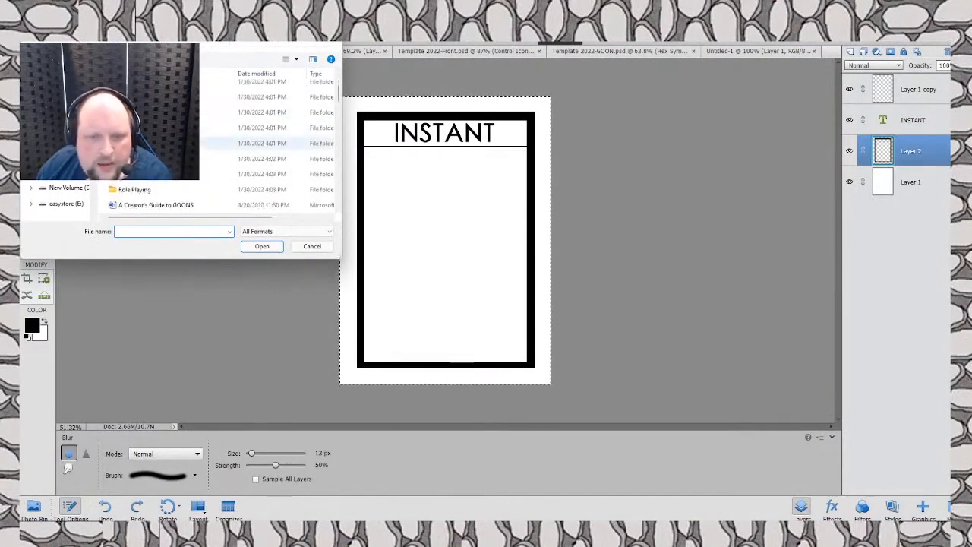
pyautogui.scroll(2, 228, 144)
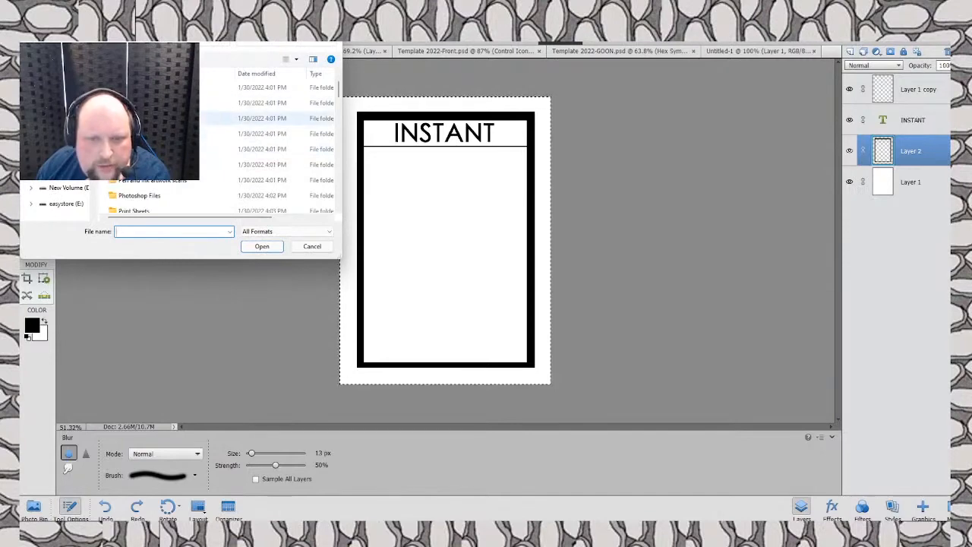
pyautogui.doubleClick(147, 196)
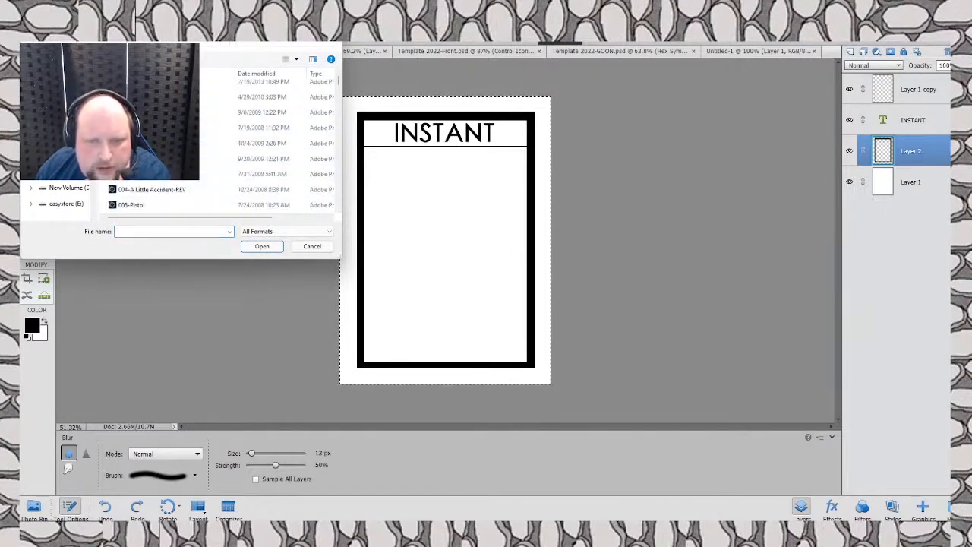
pyautogui.click(165, 178)
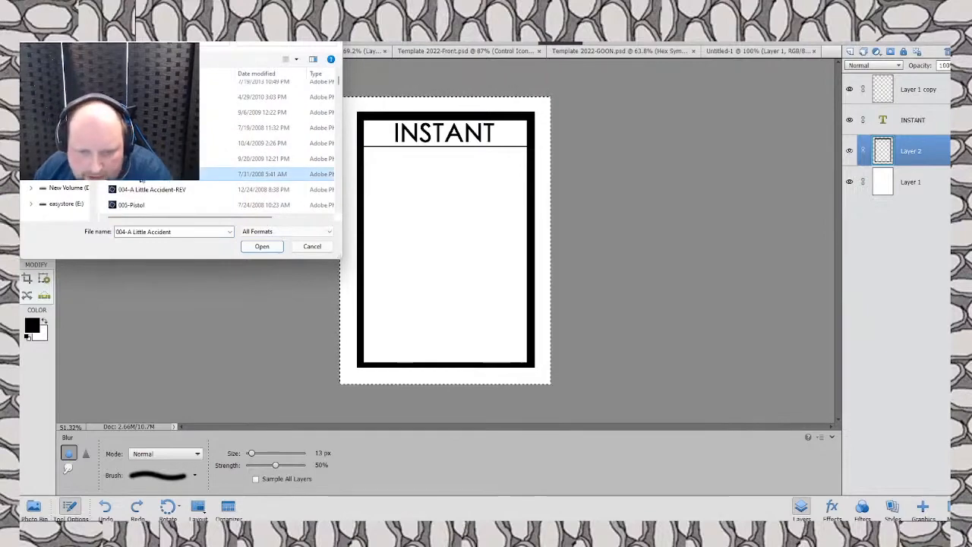
pyautogui.click(261, 246)
pyautogui.click(521, 208)
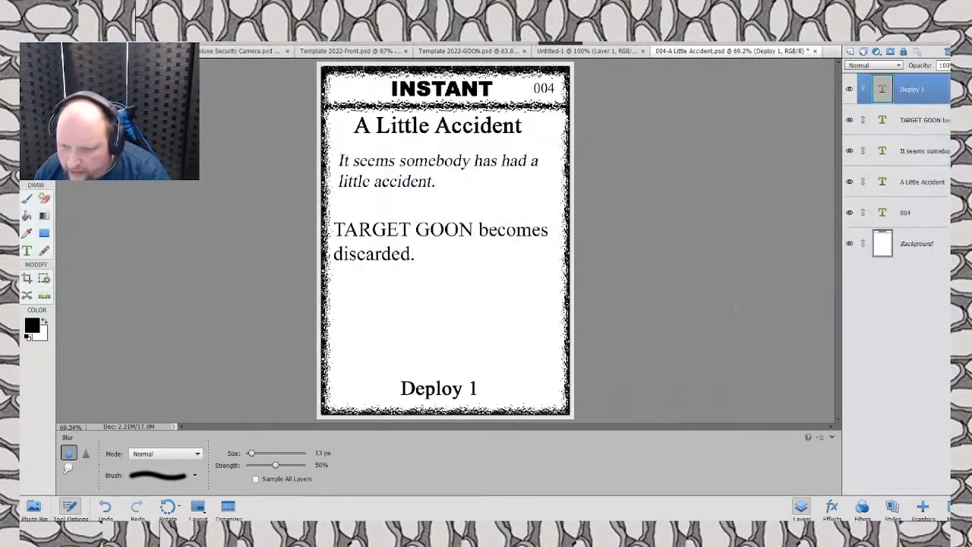
# Step: Hide all the text layers of the A Little Accident card, leaving only its Background layer visible
pyautogui.click(893, 256)
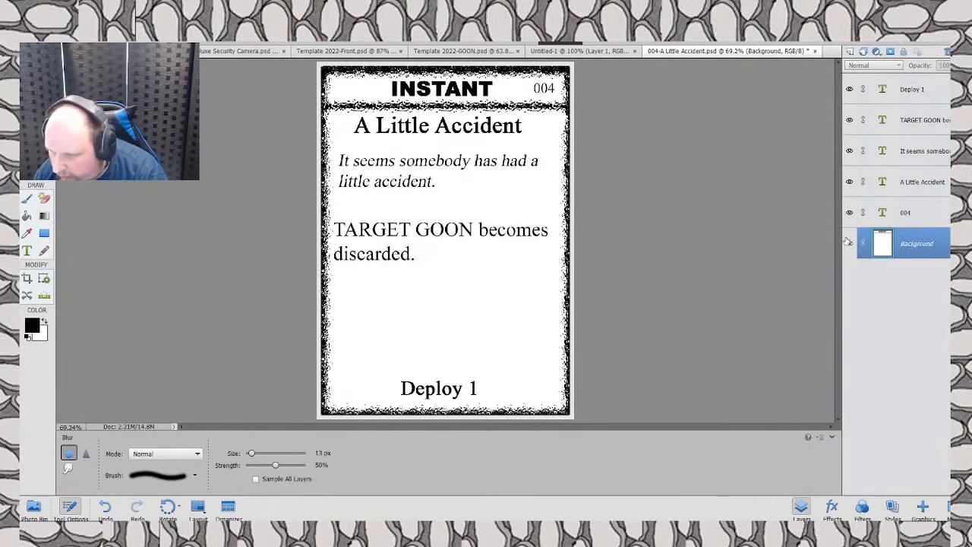
pyautogui.rightClick(847, 244)
pyautogui.click(843, 227)
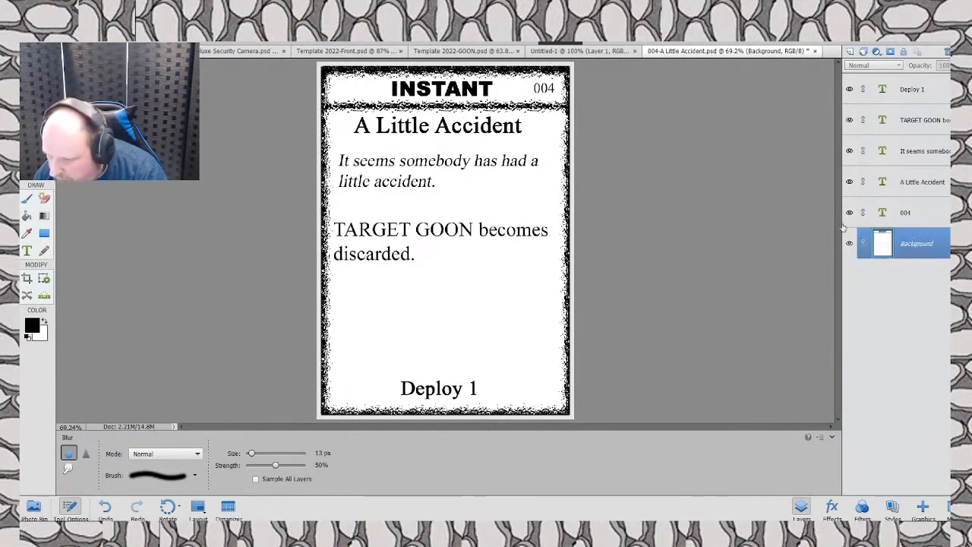
pyautogui.click(850, 212)
pyautogui.click(849, 181)
pyautogui.click(850, 150)
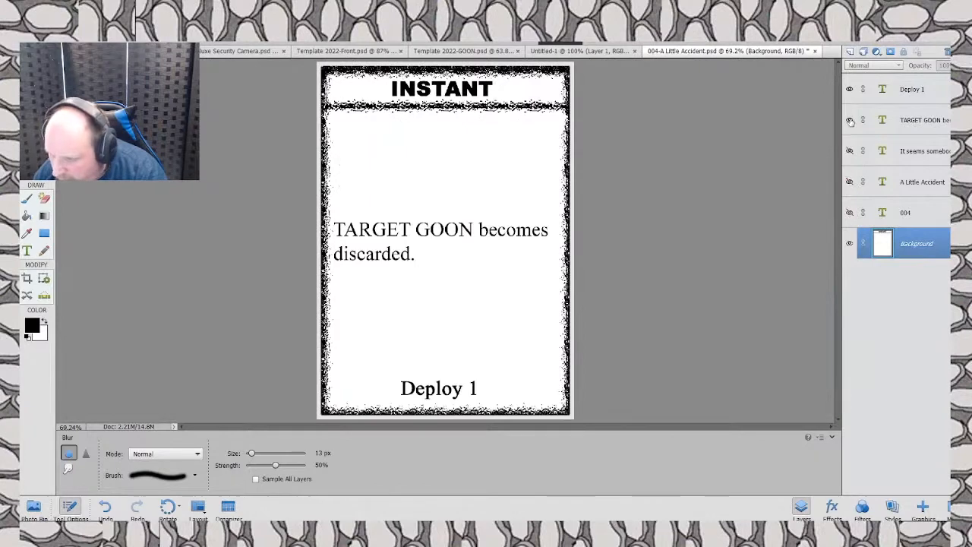
pyautogui.click(849, 120)
pyautogui.click(850, 88)
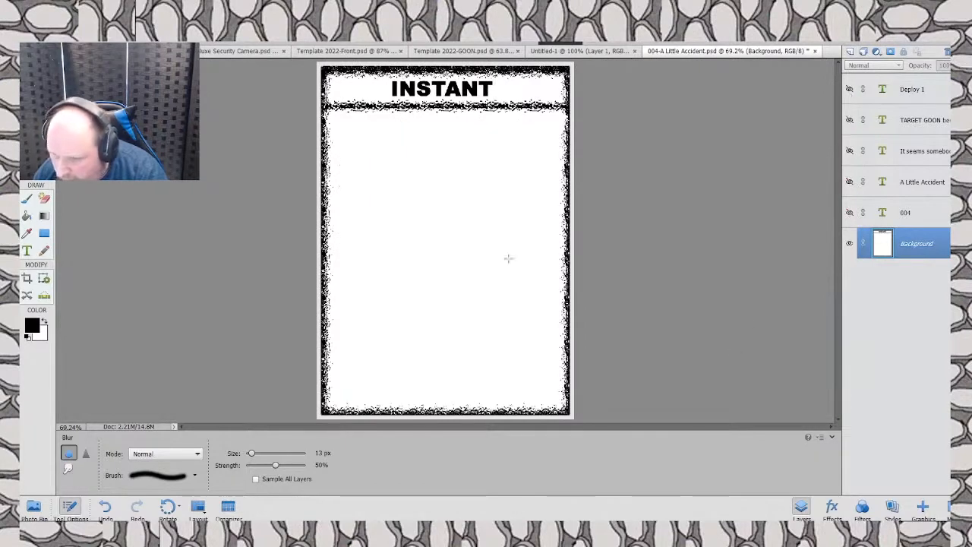
# Step: Select and copy the entire Background of the A Little Accident card, and return to the INSTANT template document
pyautogui.press('m')
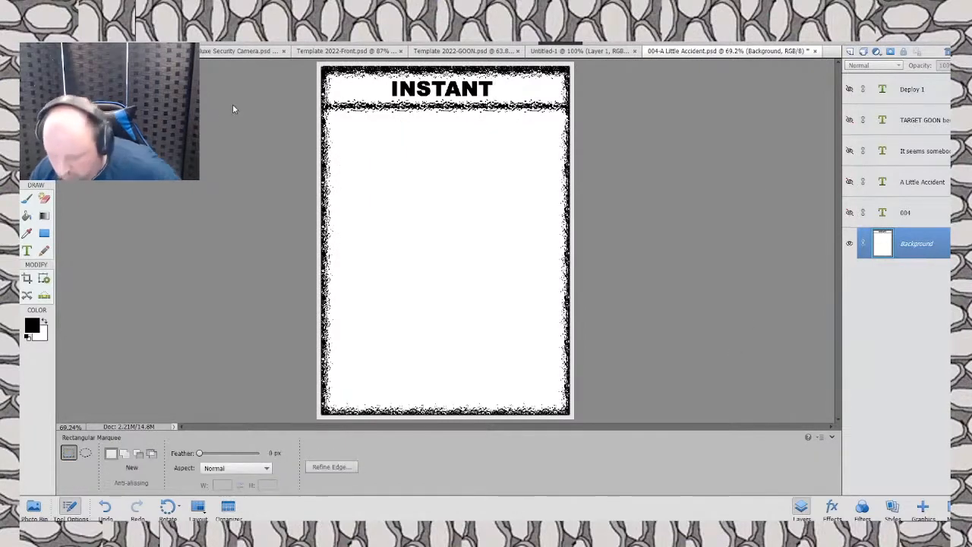
pyautogui.hotkey('ctrl', '-')
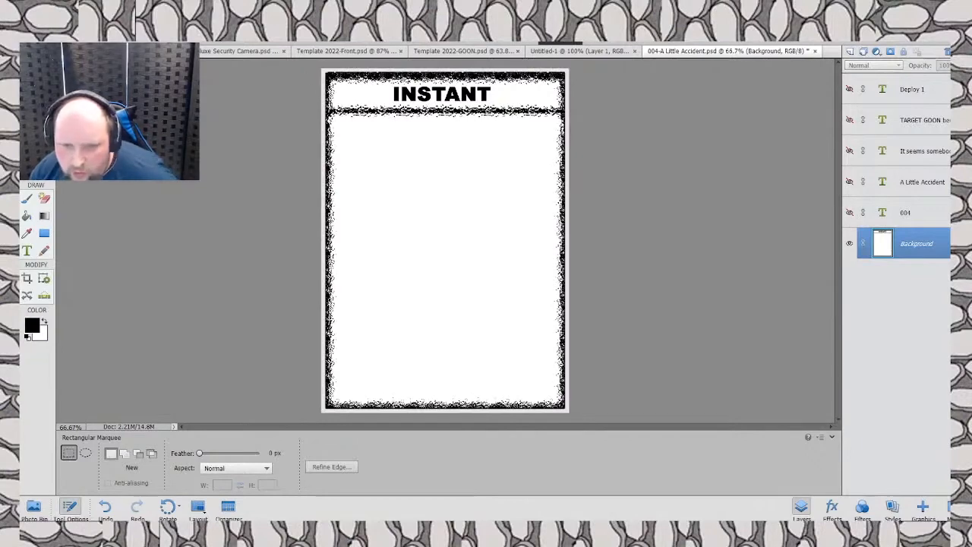
pyautogui.moveTo(307, 67); pyautogui.dragTo(658, 429)
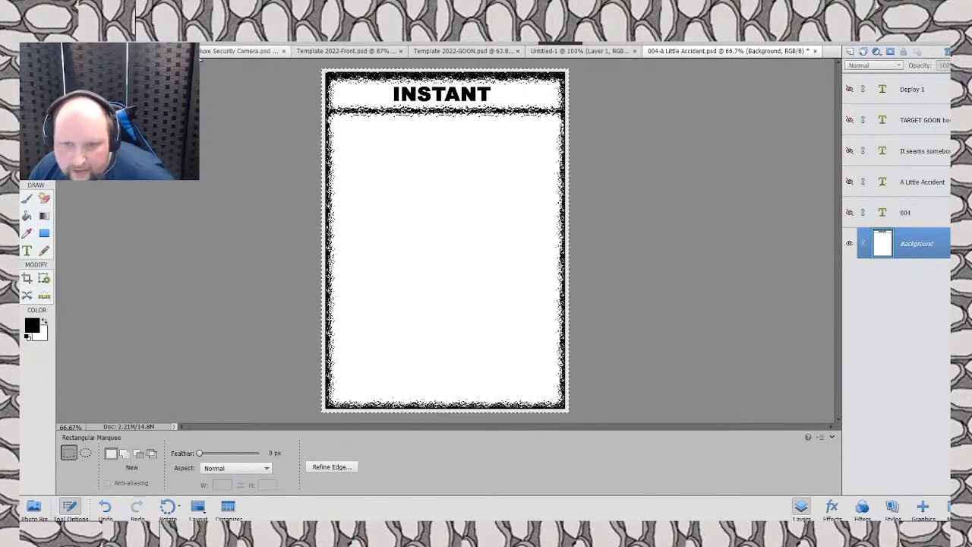
pyautogui.hotkey('ctrl', 'Tab')
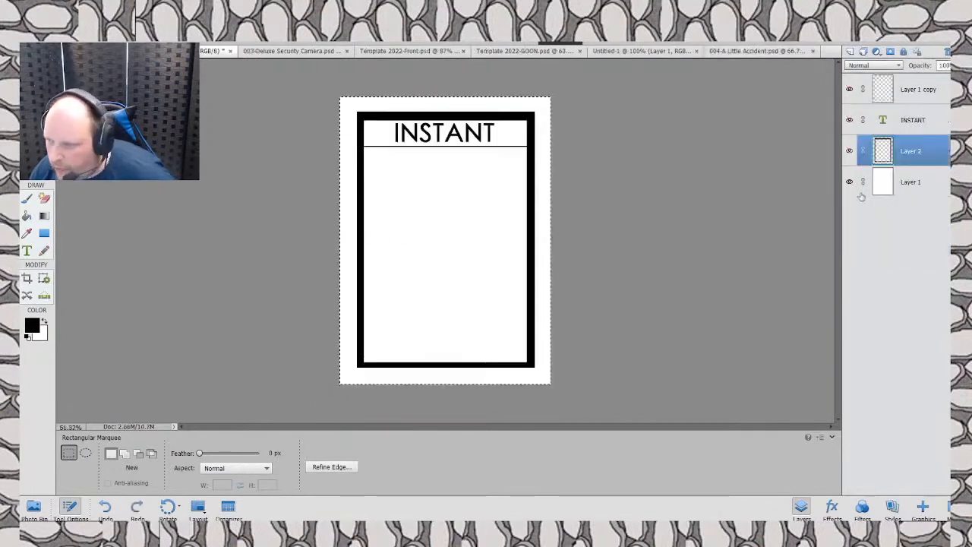
# Step: Delete Layer 2 with the plain black frame and paste the copied card background in its place
pyautogui.rightClick(914, 156)
pyautogui.click(922, 196)
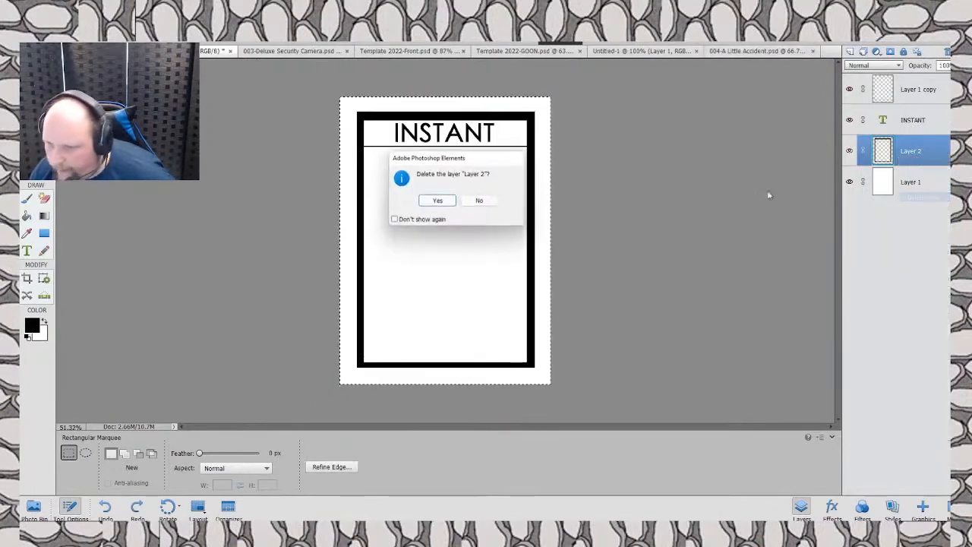
pyautogui.click(379, 201)
pyautogui.hotkey('ctrl', 'z')
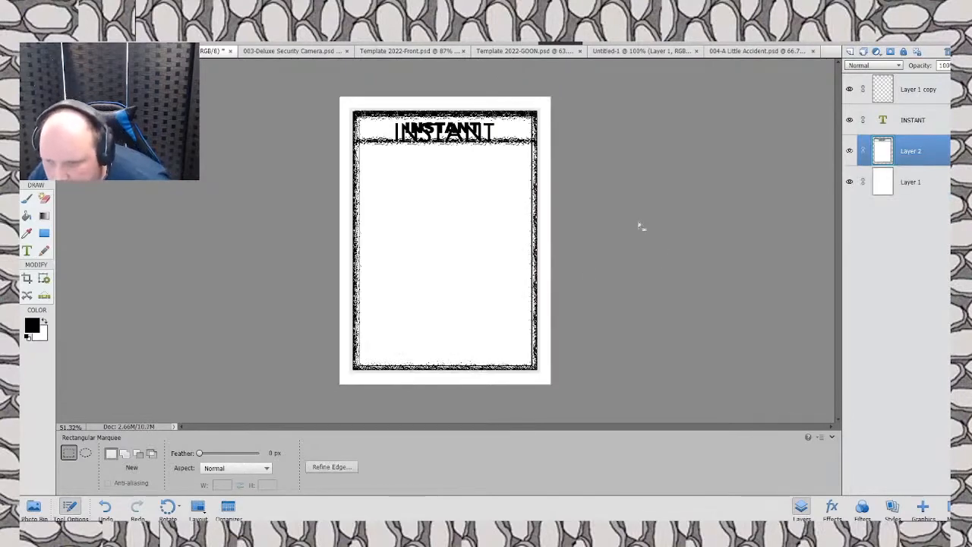
# Step: Try removing the template's INSTANT text layer, and undo the deletion
pyautogui.click(908, 125)
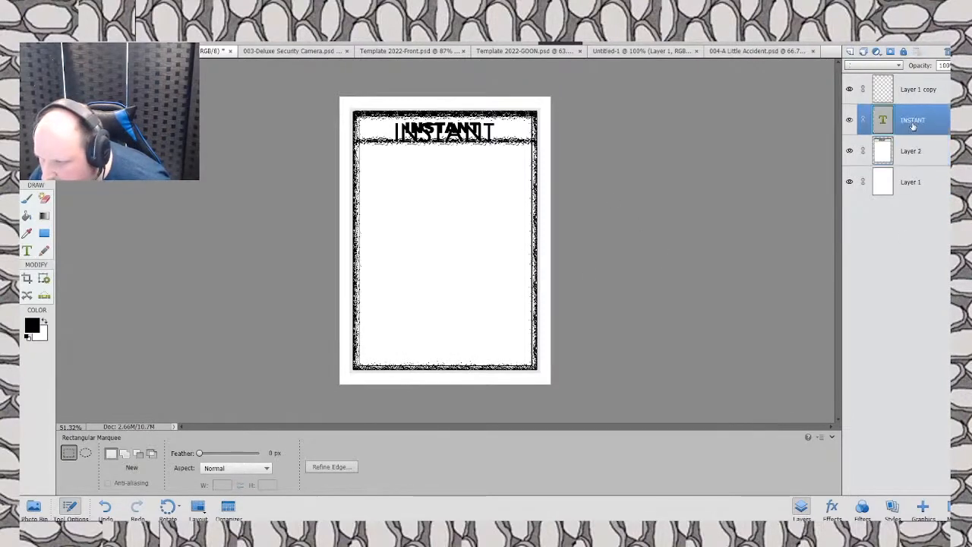
pyautogui.rightClick(908, 125)
pyautogui.click(927, 163)
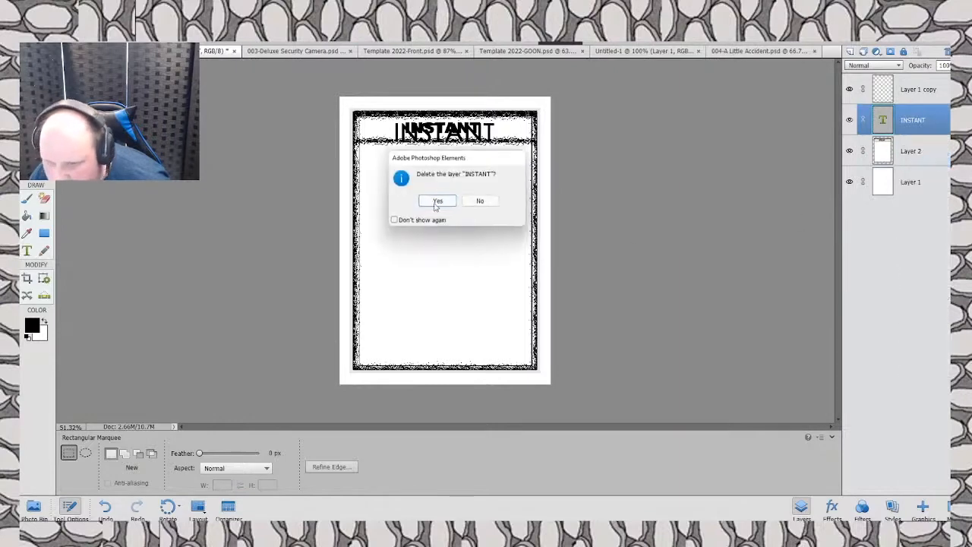
pyautogui.click(378, 199)
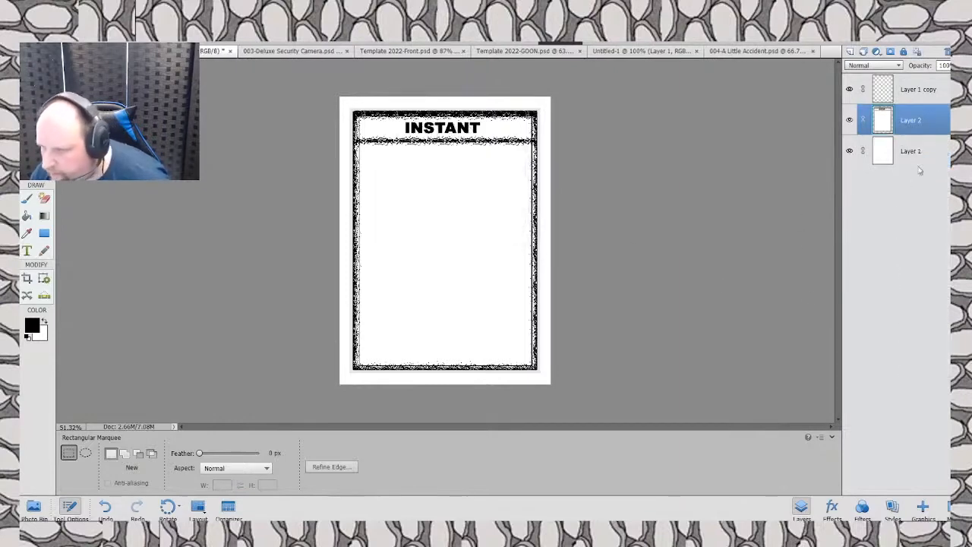
pyautogui.hotkey('ctrl', 'z')
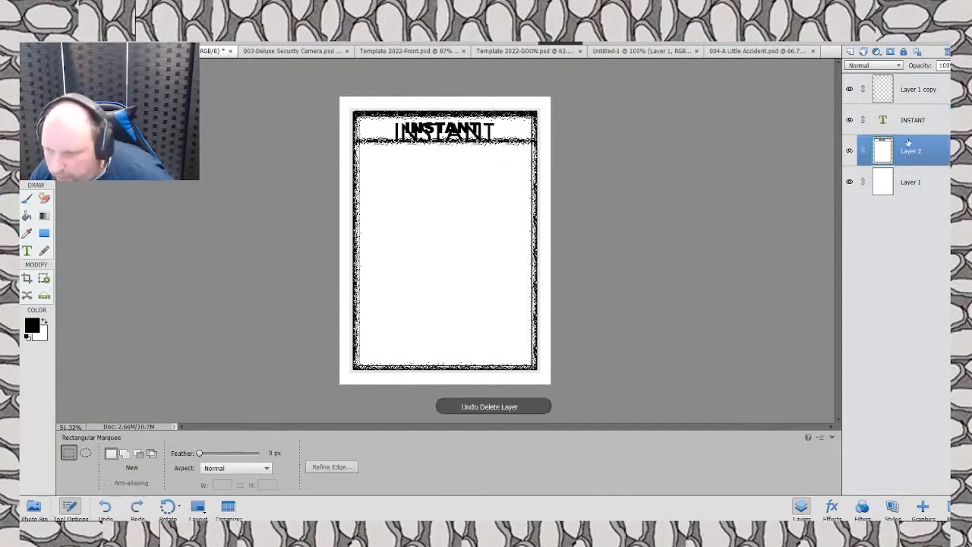
# Step: Delete the INSTANT text layer that overlaps the pasted card's own title
pyautogui.click(914, 121)
pyautogui.rightClick(915, 121)
pyautogui.click(926, 156)
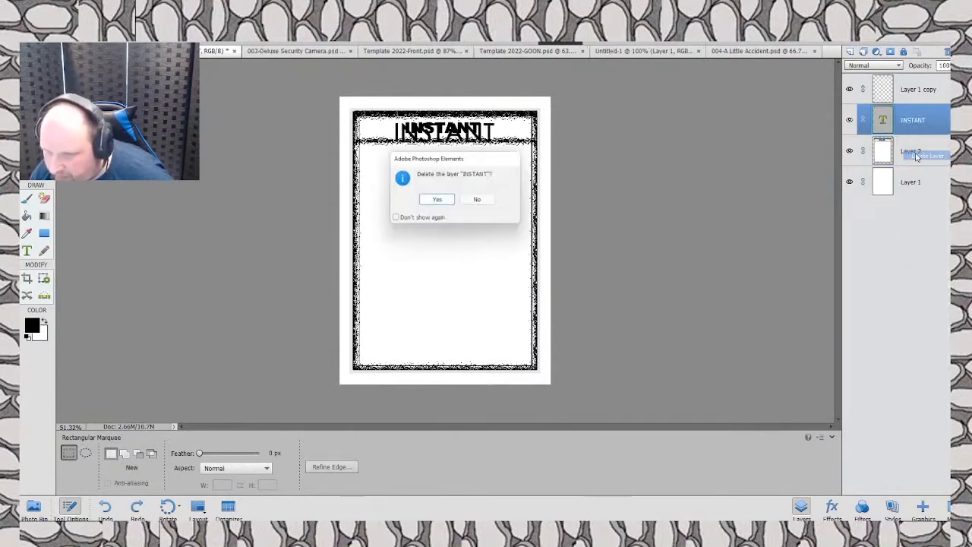
pyautogui.click(438, 201)
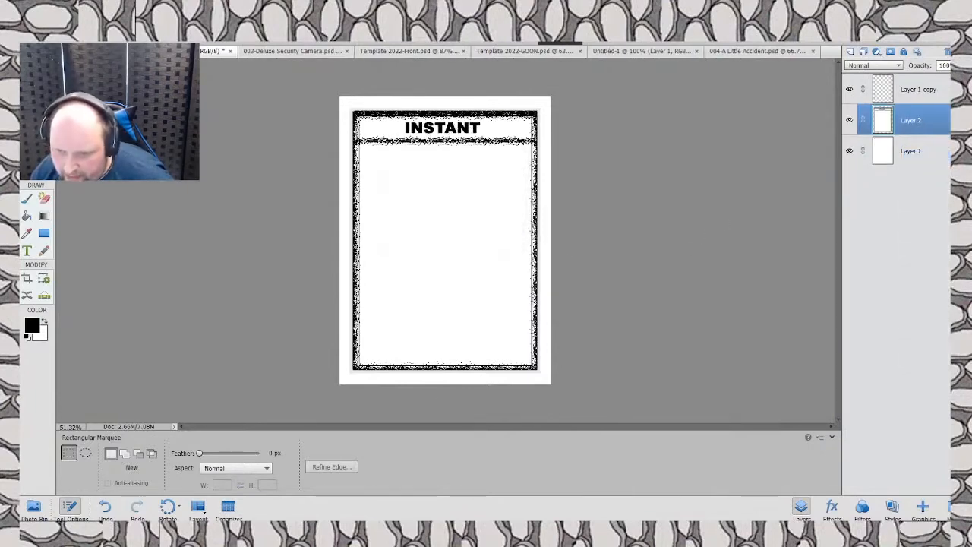
# Step: Nudge the pasted card background on Layer 2 slightly down and to the left within the template
pyautogui.press('v')
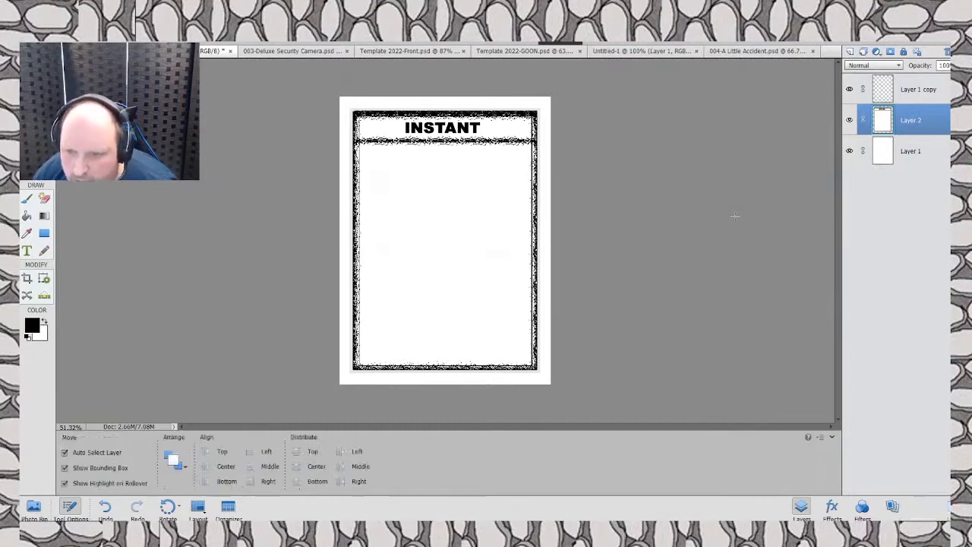
pyautogui.press('Down')
pyautogui.press('Down')
pyautogui.press('Down')
pyautogui.press('Down')
pyautogui.press('Down')
pyautogui.press('Down')
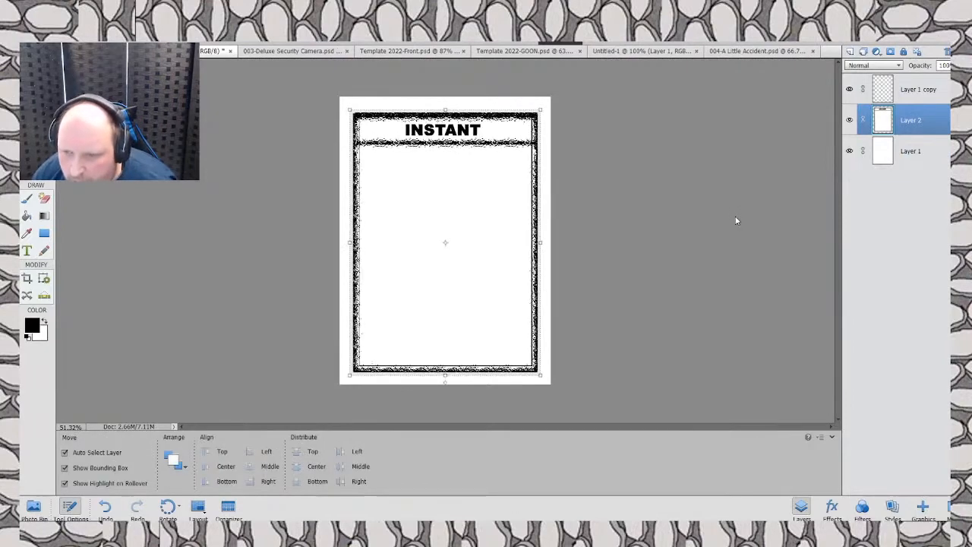
pyautogui.press('Left')
pyautogui.press('Left')
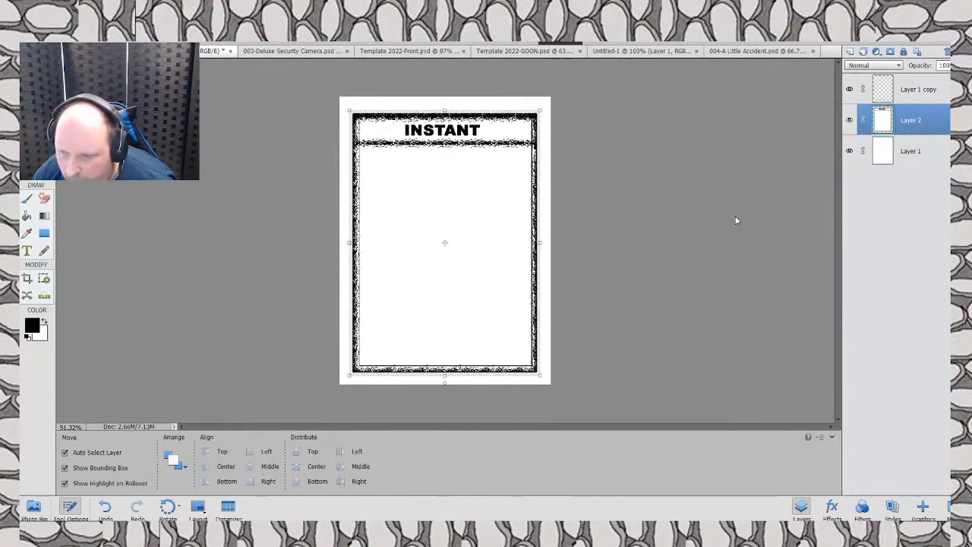
pyautogui.press('Up')
pyautogui.press('Up')
pyautogui.press('Up')
pyautogui.press('Up')
pyautogui.press('Up')
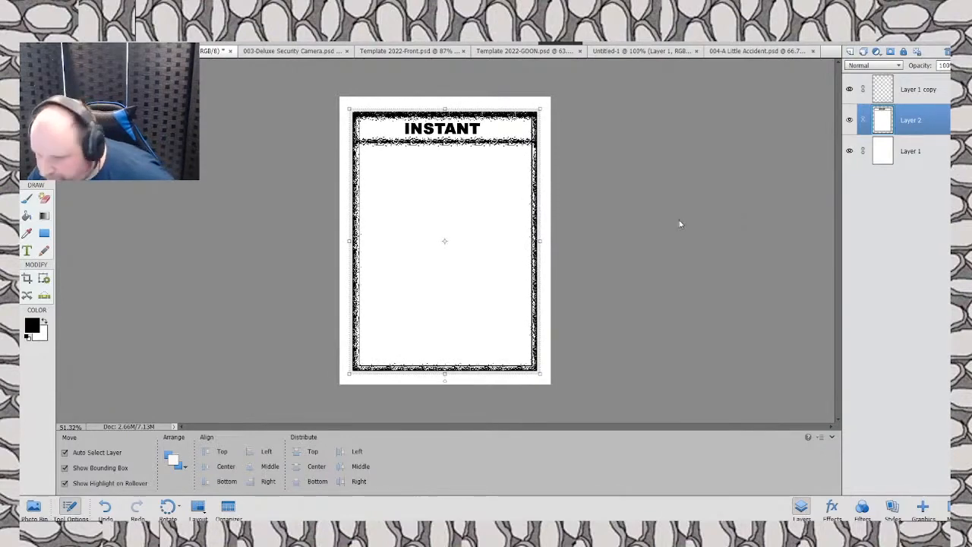
# Step: Fill Layer 1 with black using the Paint Bucket to darken the card's outer margin
pyautogui.click(909, 149)
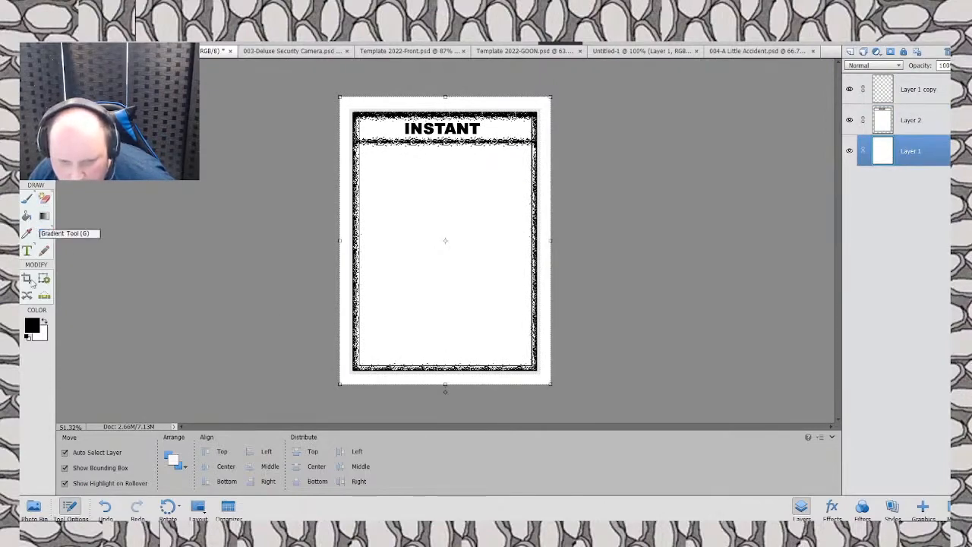
pyautogui.click(27, 216)
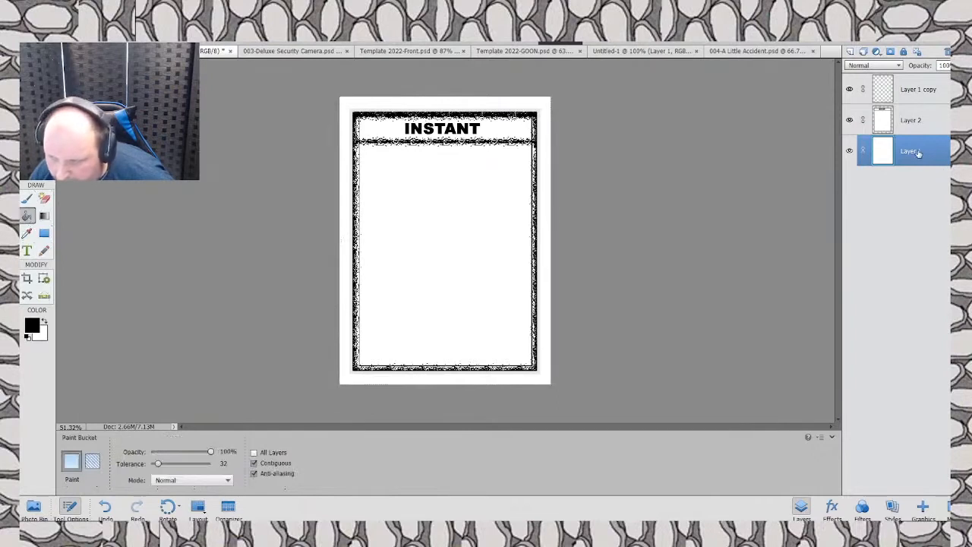
pyautogui.click(484, 102)
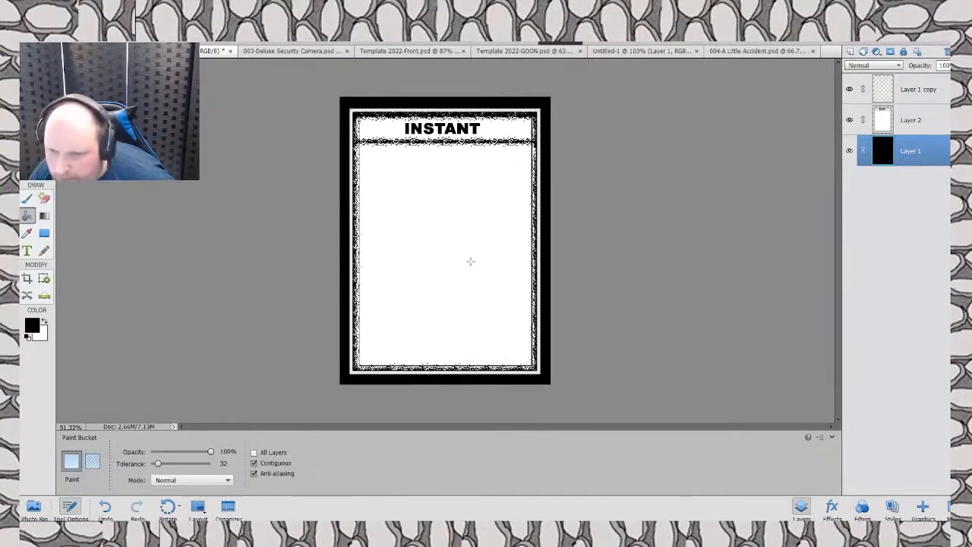
# Step: Fill the light strip around the outside of Layer 2's speckled border with black
pyautogui.hotkey('ctrl', '=')
pyautogui.hotkey('ctrl', '=')
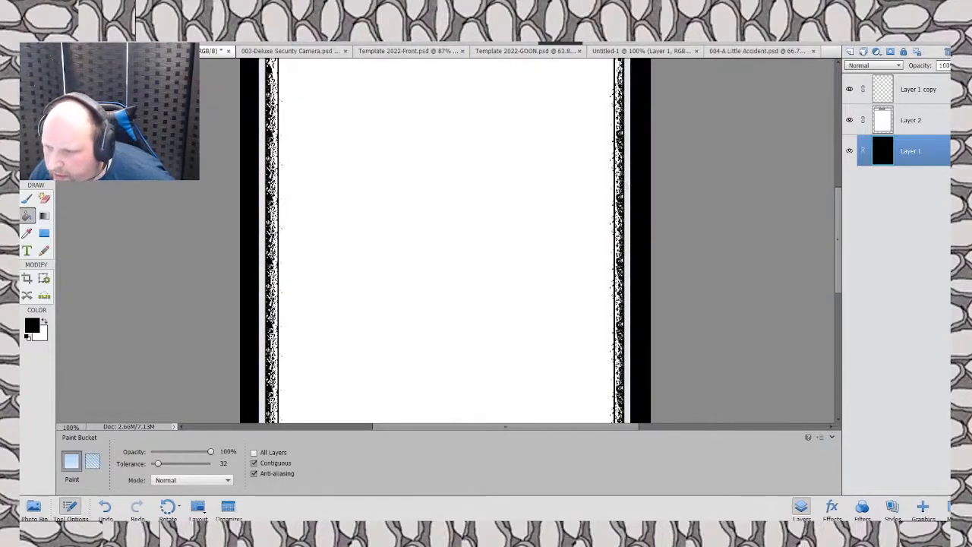
pyautogui.click(850, 151)
pyautogui.click(849, 151)
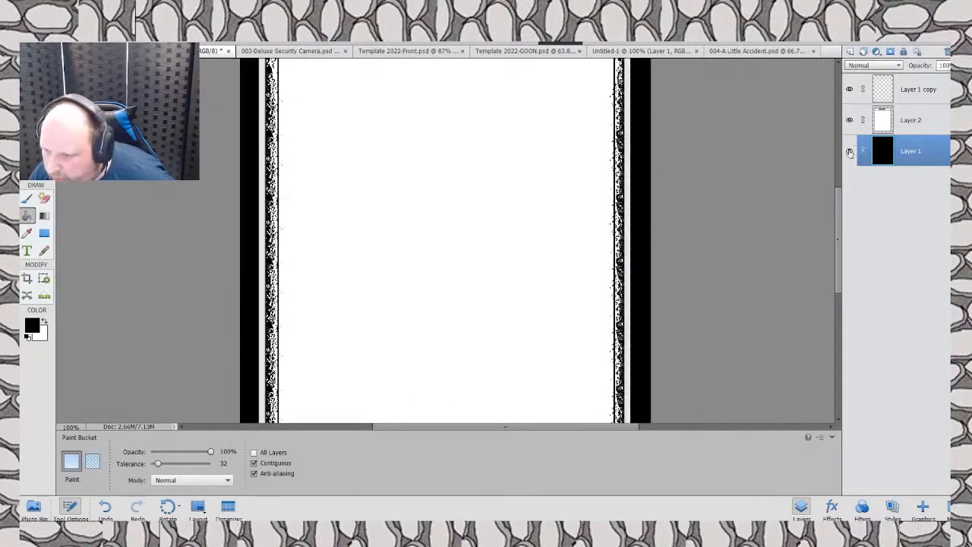
pyautogui.click(904, 120)
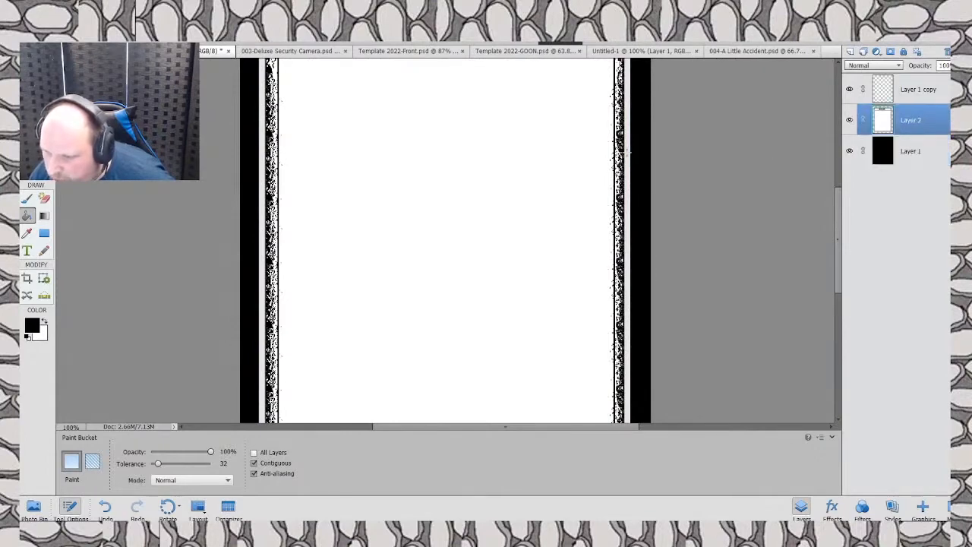
pyautogui.click(626, 156)
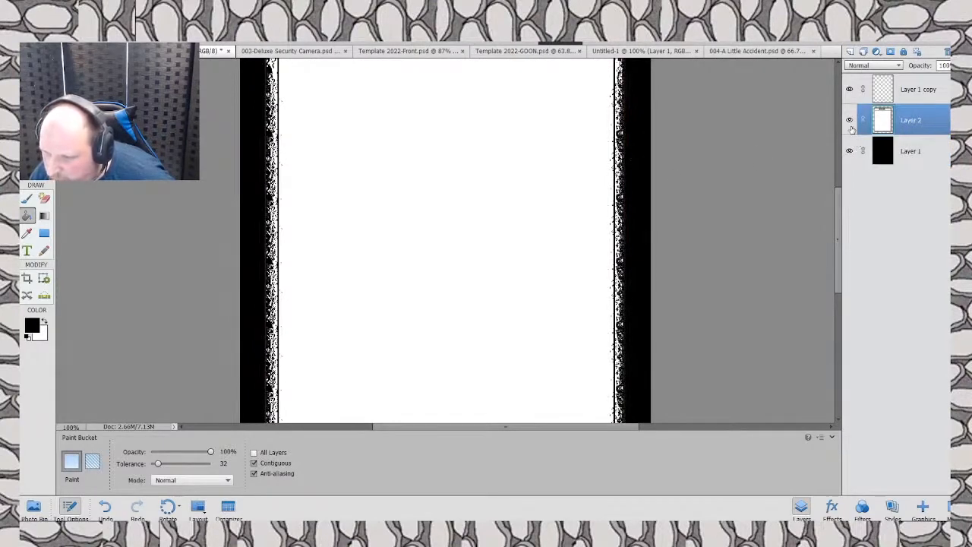
# Step: Hide Layer 1 copy to remove its thin guide lines from the card
pyautogui.hotkey('ctrl', '-')
pyautogui.hotkey('ctrl', '-')
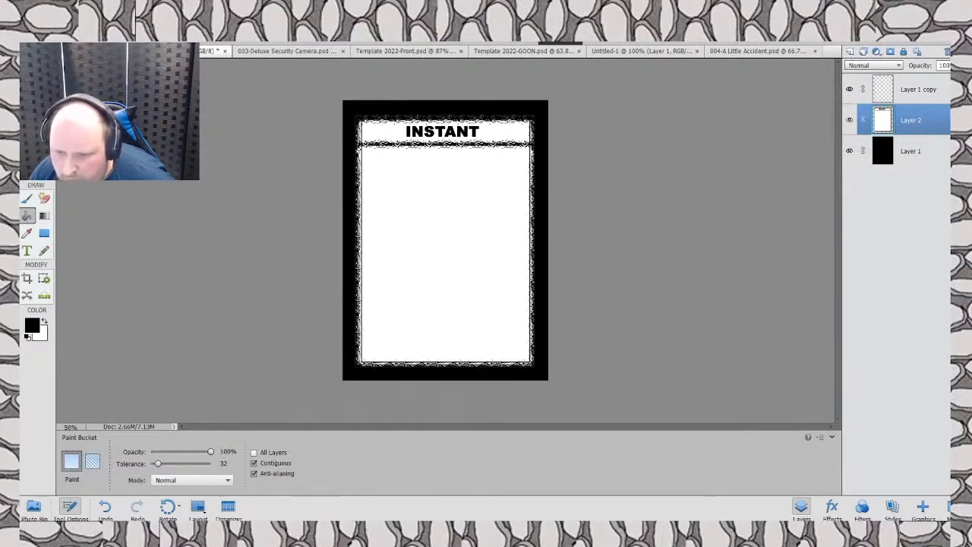
pyautogui.click(849, 89)
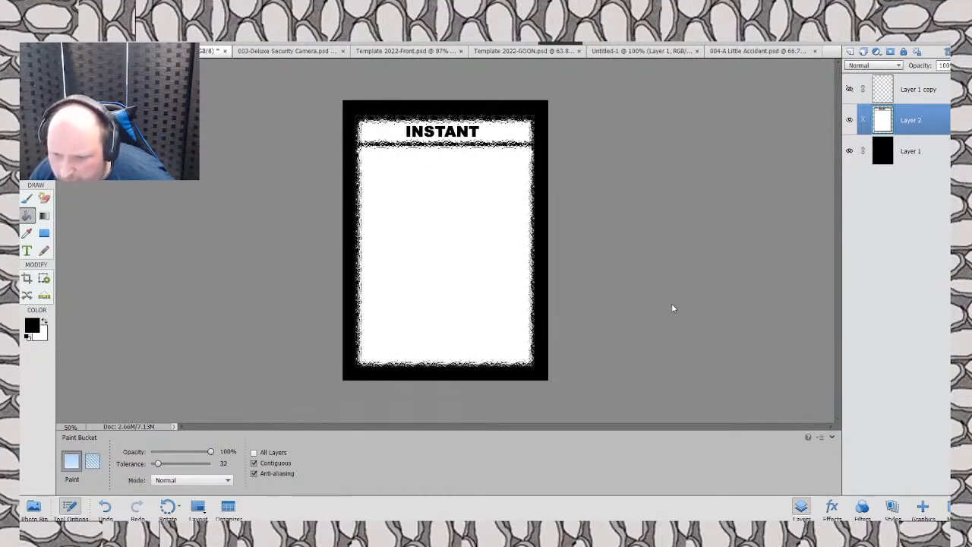
# Step: Turn Layer 1 copy's visibility back on to compare its guide frame with the speckled border
pyautogui.click(850, 88)
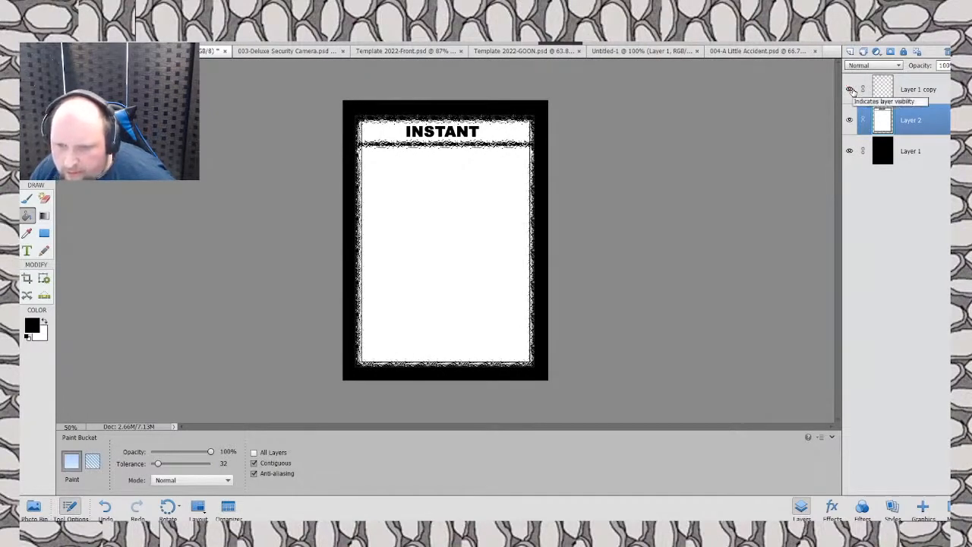
pyautogui.click(850, 89)
pyautogui.click(850, 89)
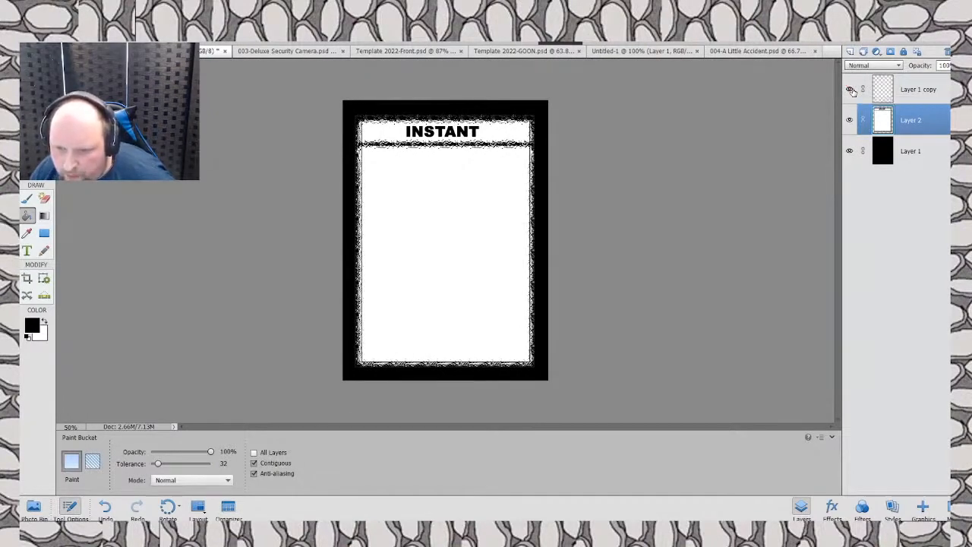
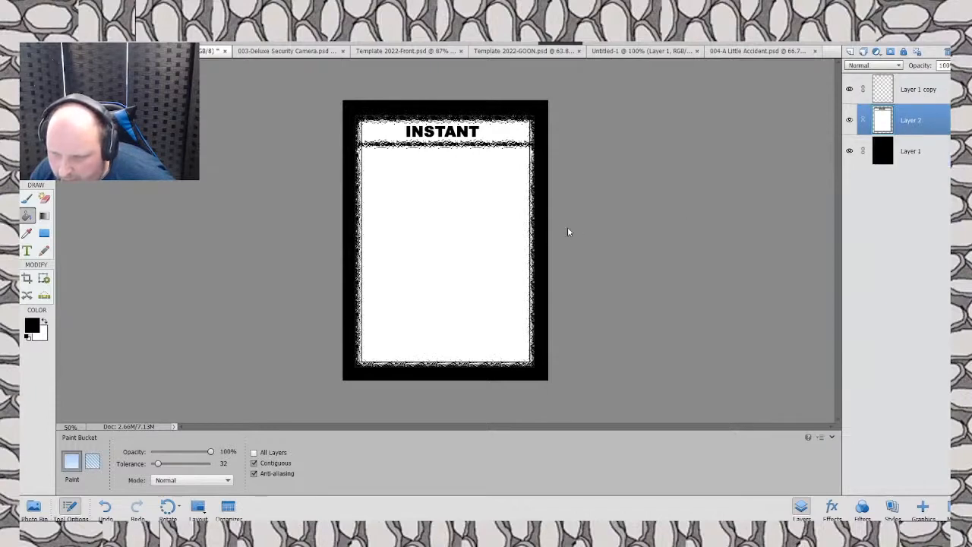
# Step: Shrink Layer 2 to about 91% width and pull its lower edge up so the speckled border fits the guide frame
pyautogui.press('v')
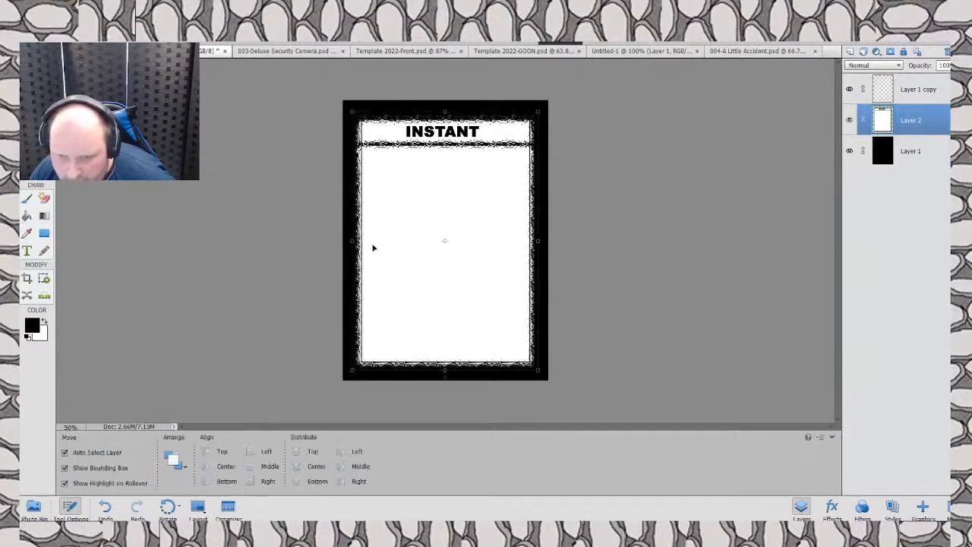
pyautogui.moveTo(538, 241); pyautogui.dragTo(531, 241)
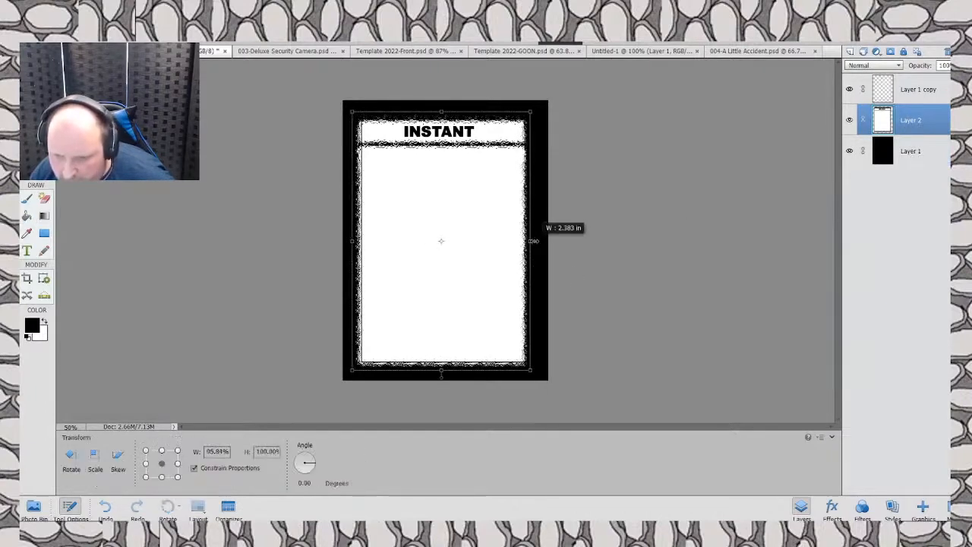
pyautogui.moveTo(352, 241); pyautogui.dragTo(359, 241)
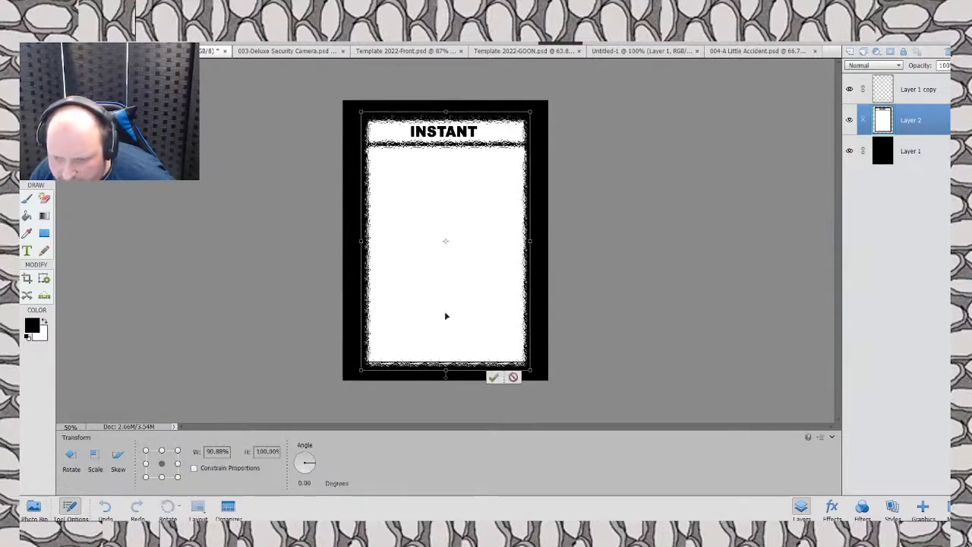
pyautogui.moveTo(445, 372); pyautogui.dragTo(444, 369)
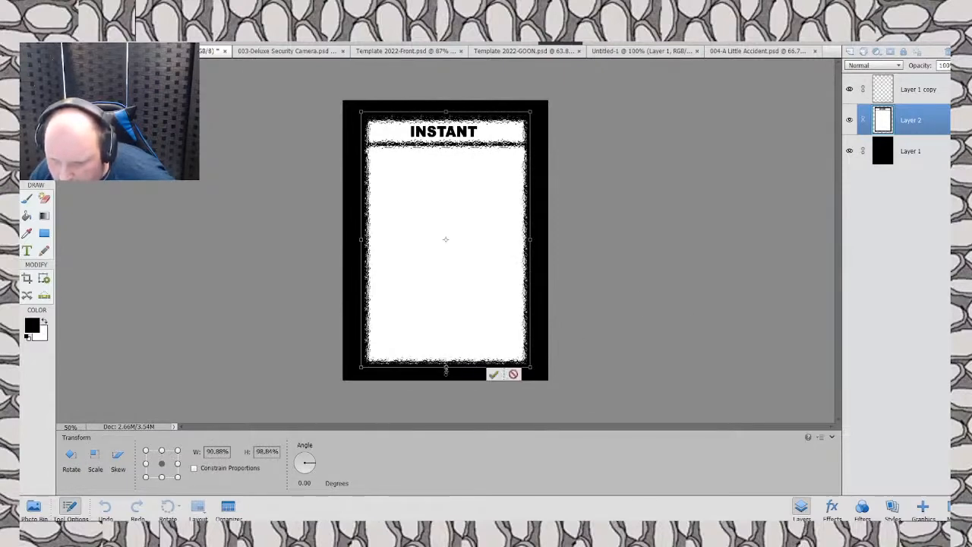
pyautogui.moveTo(445, 368); pyautogui.dragTo(445, 363)
pyautogui.click(493, 370)
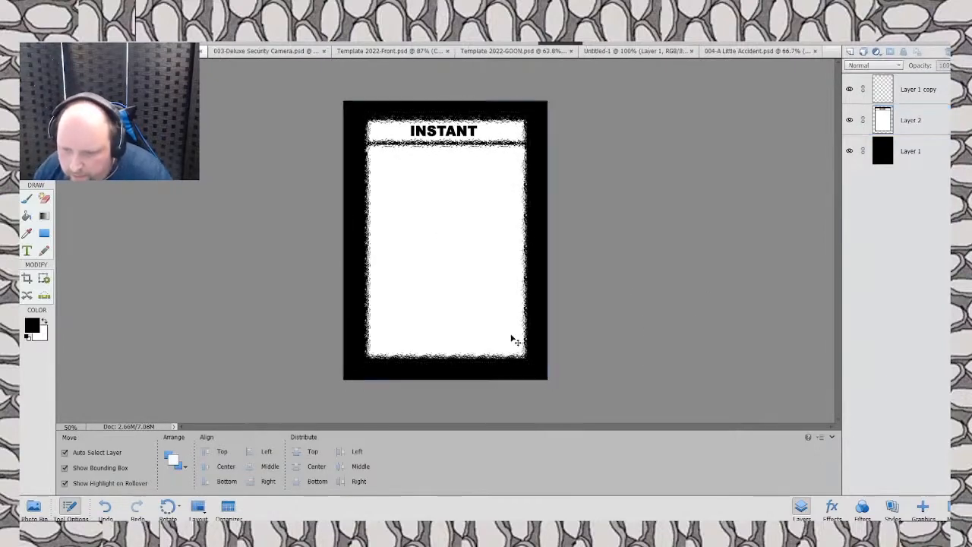
# Step: Lower Layer 2's opacity to about 29% and hide Layer 1 to expose the guide frame
pyautogui.click(849, 120)
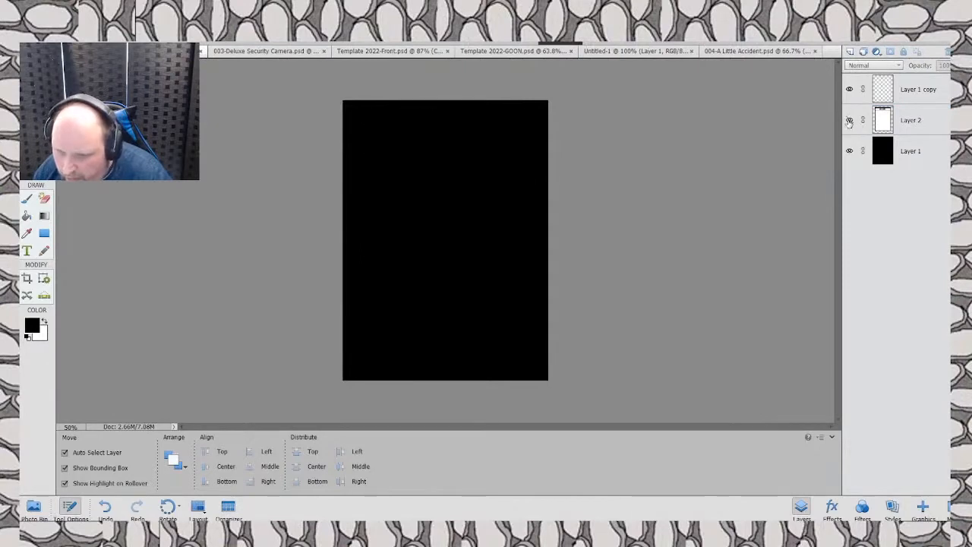
pyautogui.click(849, 120)
pyautogui.click(922, 120)
pyautogui.click(959, 65)
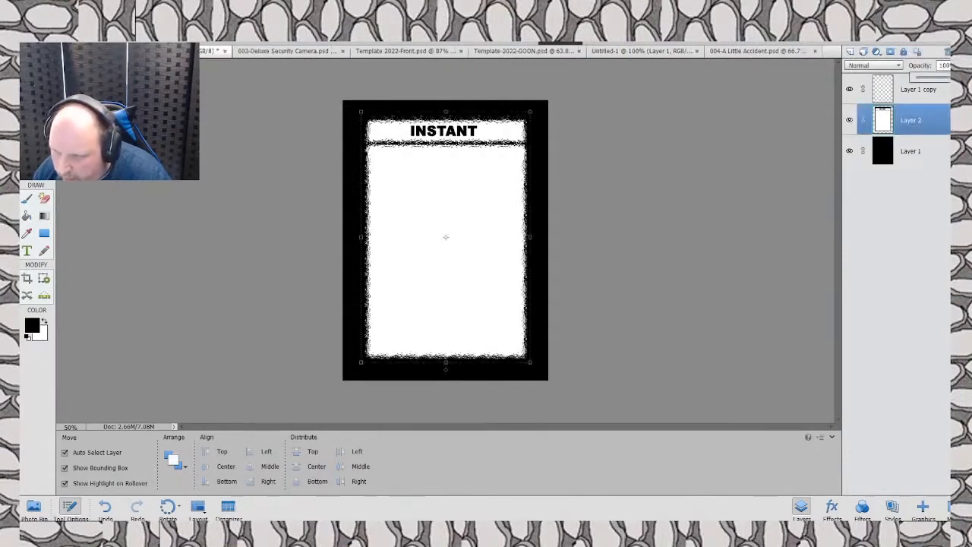
pyautogui.moveTo(949, 78); pyautogui.dragTo(941, 80)
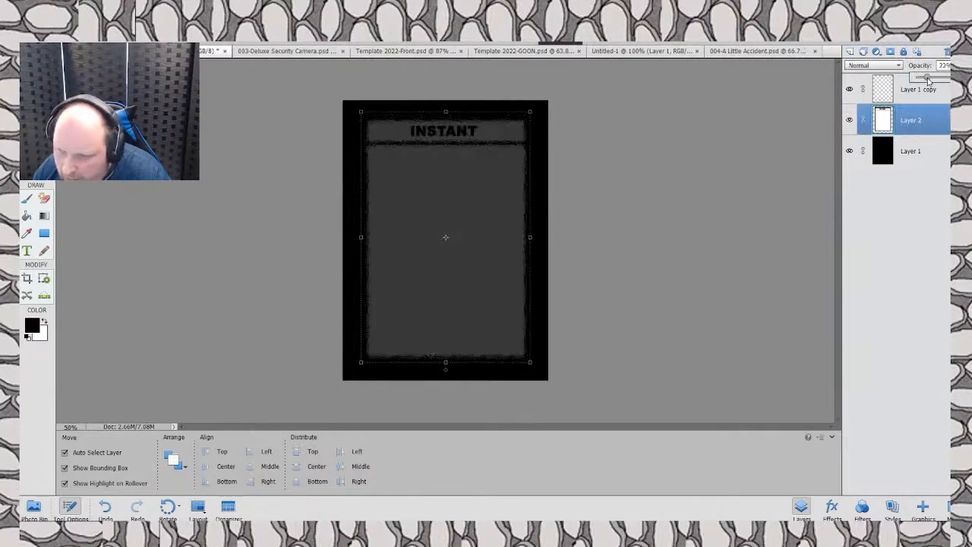
pyautogui.moveTo(927, 79); pyautogui.dragTo(931, 81)
pyautogui.click(848, 151)
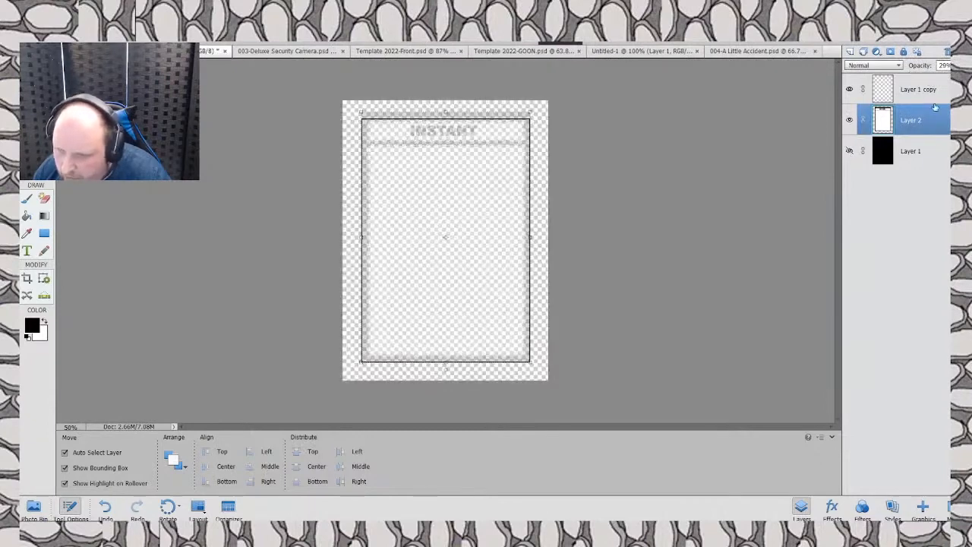
# Step: Raise Layer 2's opacity to 84% and nudge the layer slightly down and to the left to align it with the guide frame
pyautogui.click(958, 65)
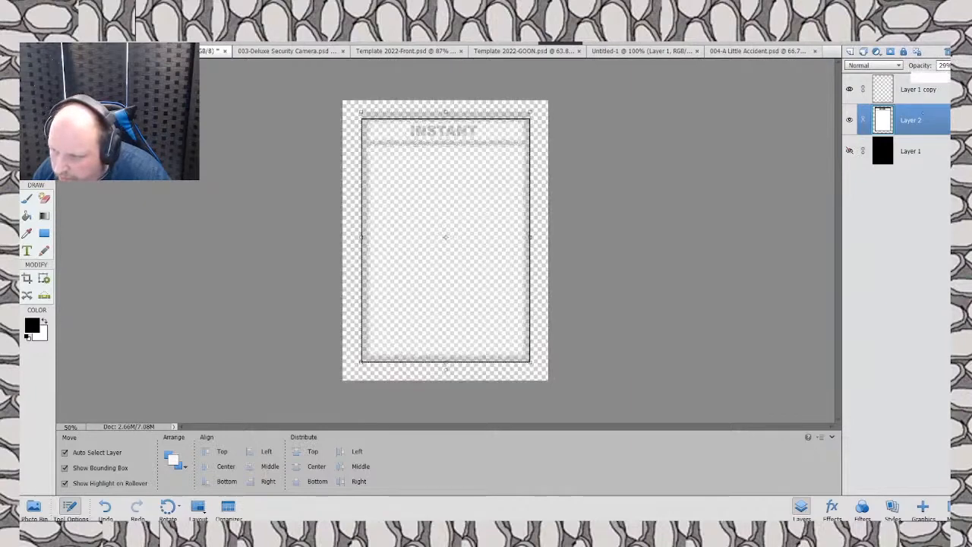
pyautogui.moveTo(930, 78); pyautogui.dragTo(957, 80)
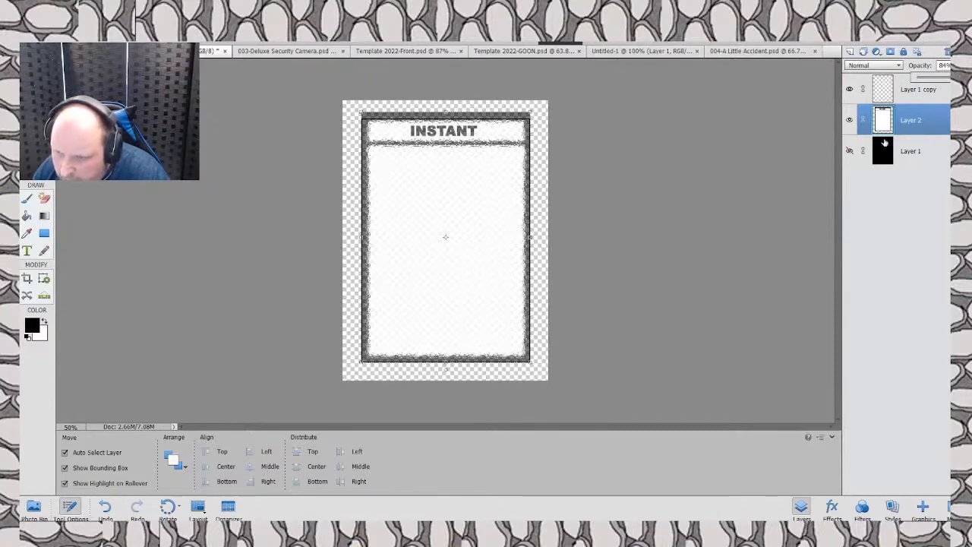
pyautogui.click(480, 117)
pyautogui.press('Down')
pyautogui.press('Down')
pyautogui.press('Down')
pyautogui.press('Down')
pyautogui.press('Down')
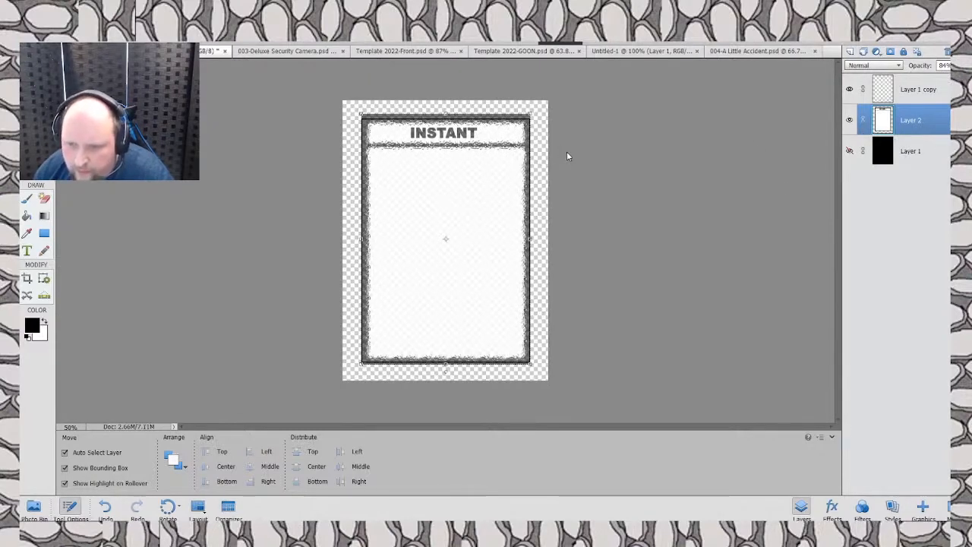
pyautogui.press('Down')
pyautogui.press('Down')
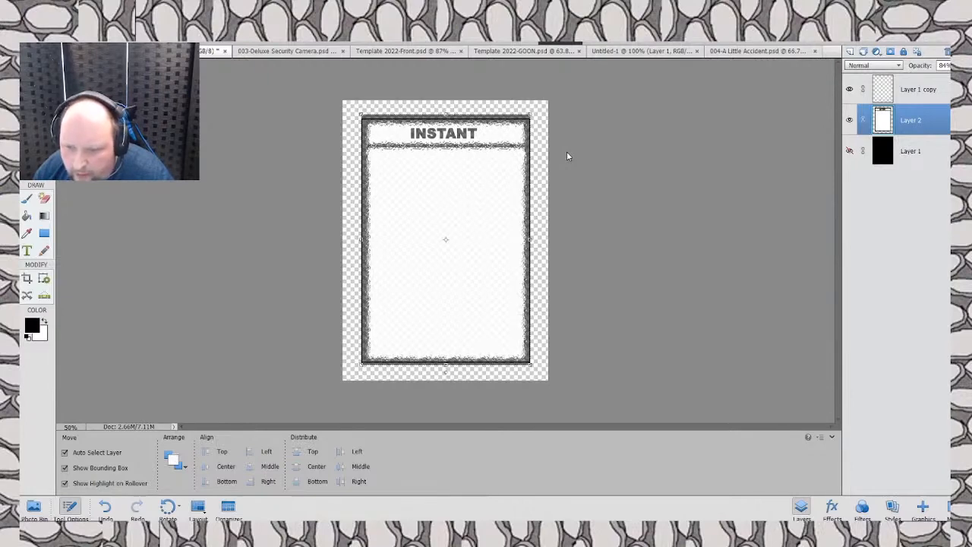
pyautogui.press('Left')
pyautogui.press('Left')
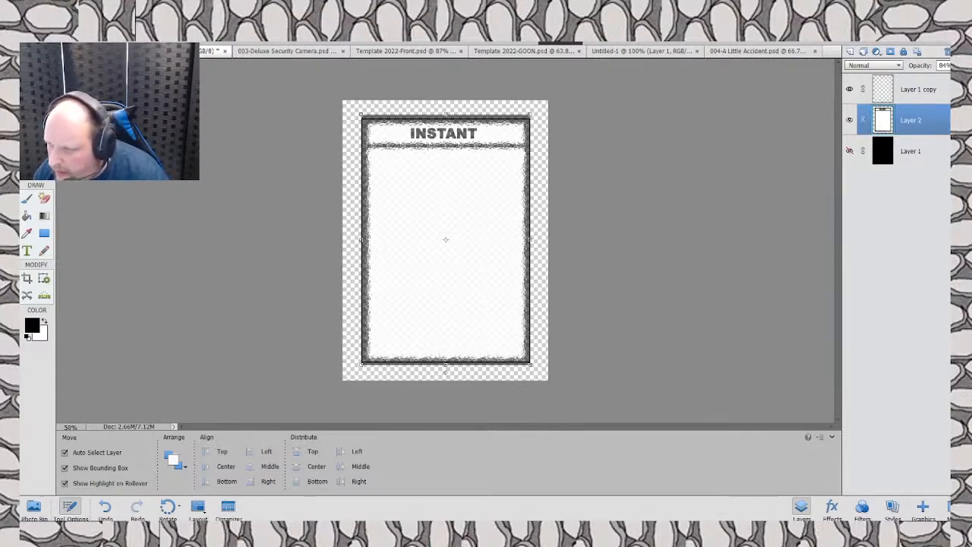
# Step: Restore Layer 2 to full opacity and show the black Layer 1 again
pyautogui.click(638, 282)
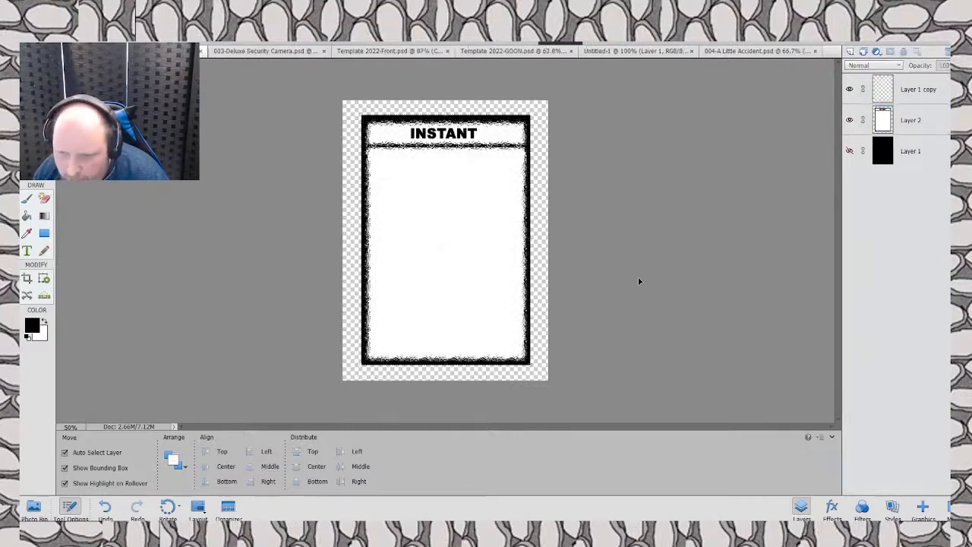
pyautogui.click(849, 151)
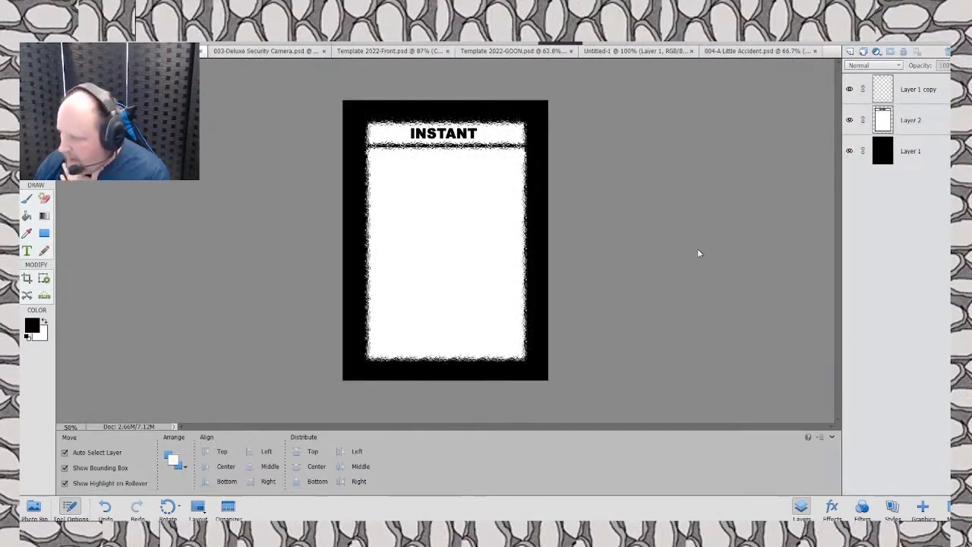
# Step: Add a new layer above Layer 2 and draw a wide horizontal text box just below the INSTANT header
pyautogui.click(27, 252)
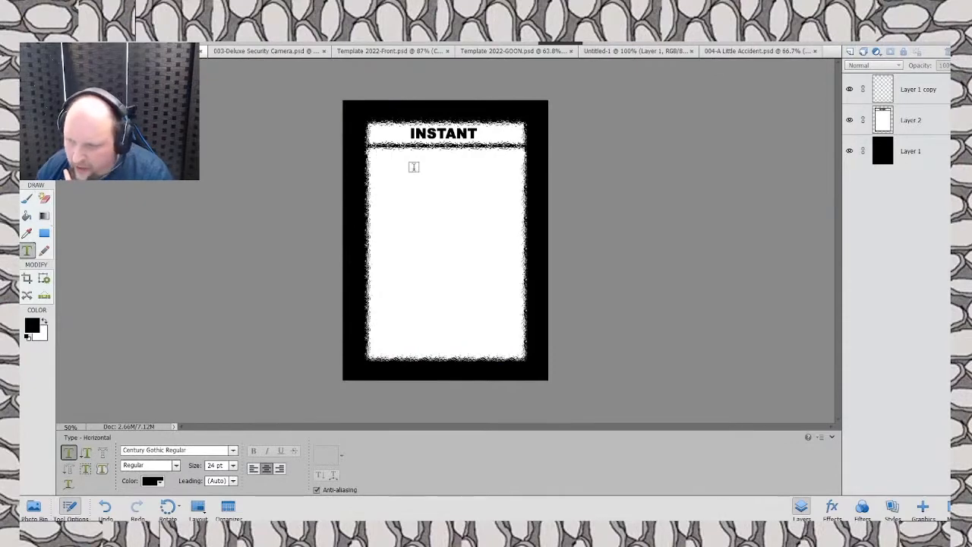
pyautogui.click(909, 129)
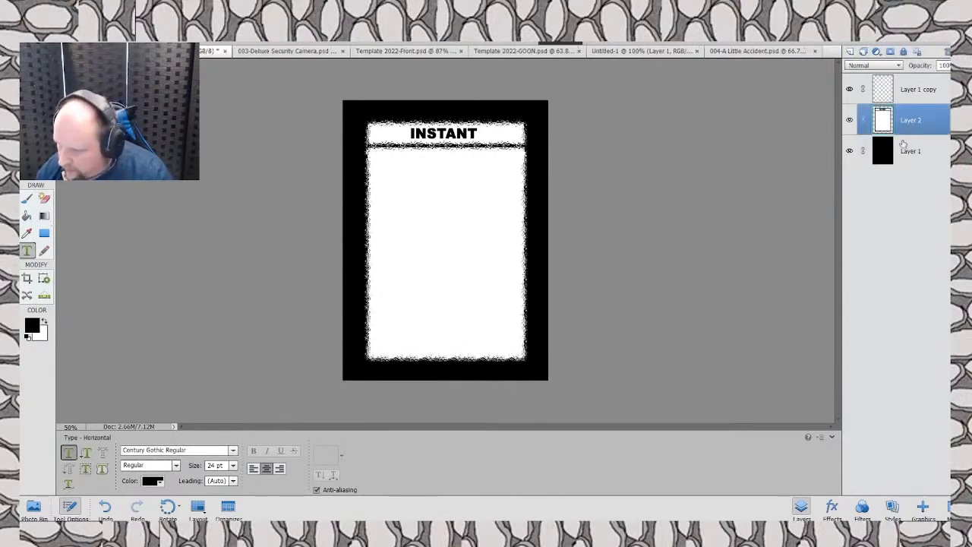
pyautogui.click(904, 147)
pyautogui.click(910, 126)
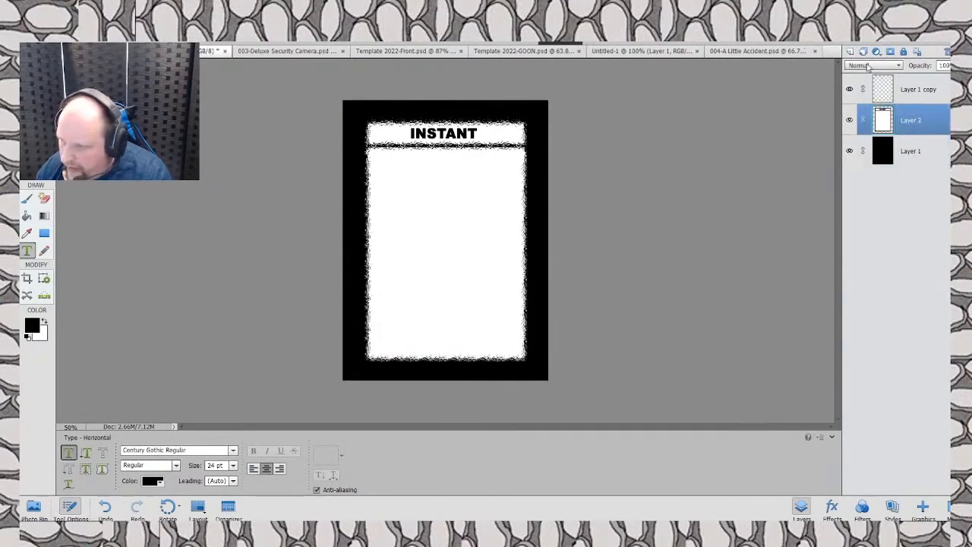
pyautogui.click(849, 51)
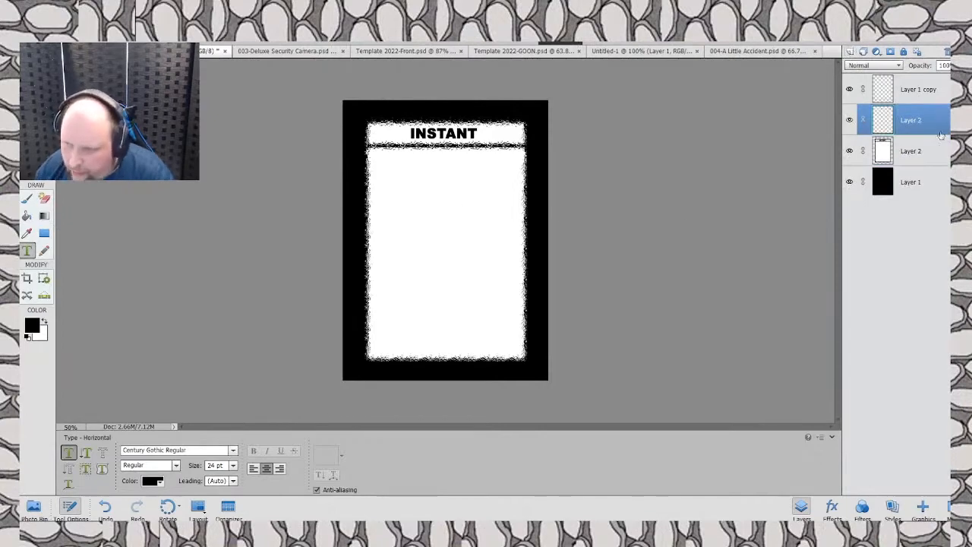
pyautogui.moveTo(376, 156); pyautogui.dragTo(521, 180)
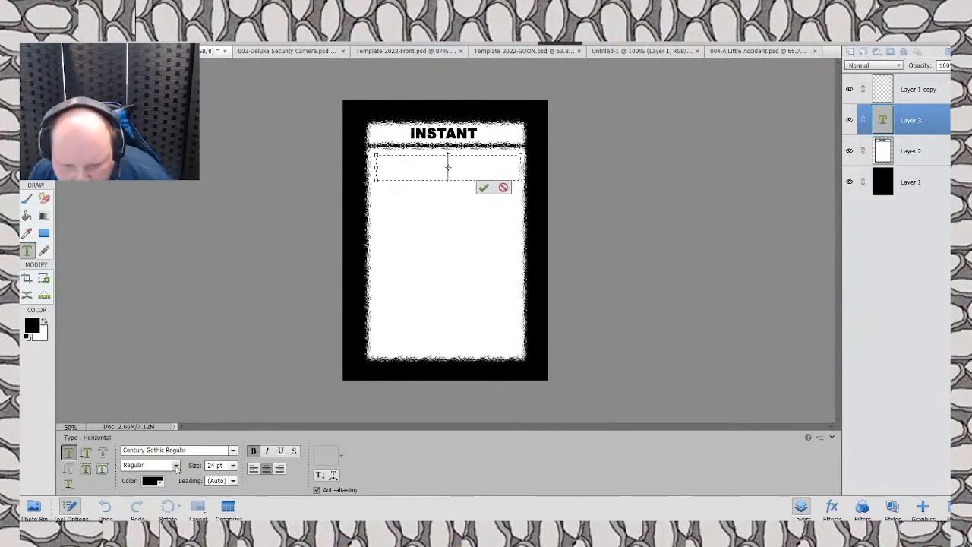
# Step: Set the text box's font to Times New Roman Regular
pyautogui.click(233, 451)
pyautogui.scroll(-4, 178, 379)
pyautogui.scroll(-10, 178, 379)
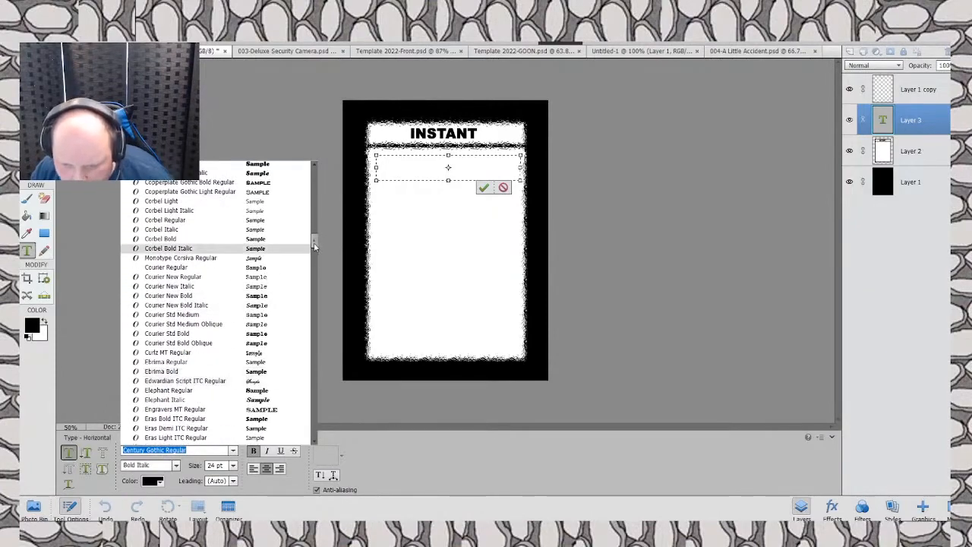
pyautogui.moveTo(313, 242); pyautogui.dragTo(289, 368)
pyautogui.scroll(-15, 189, 367)
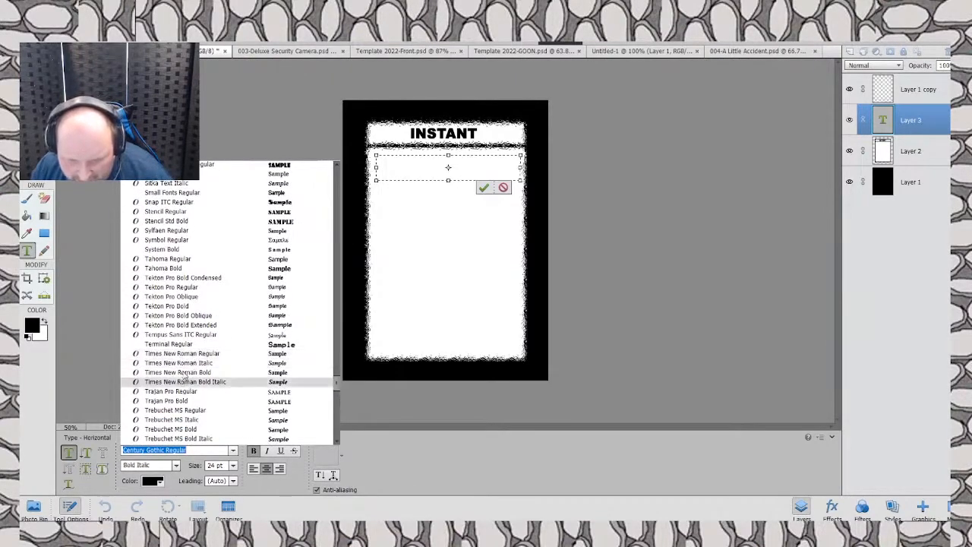
pyautogui.click(185, 353)
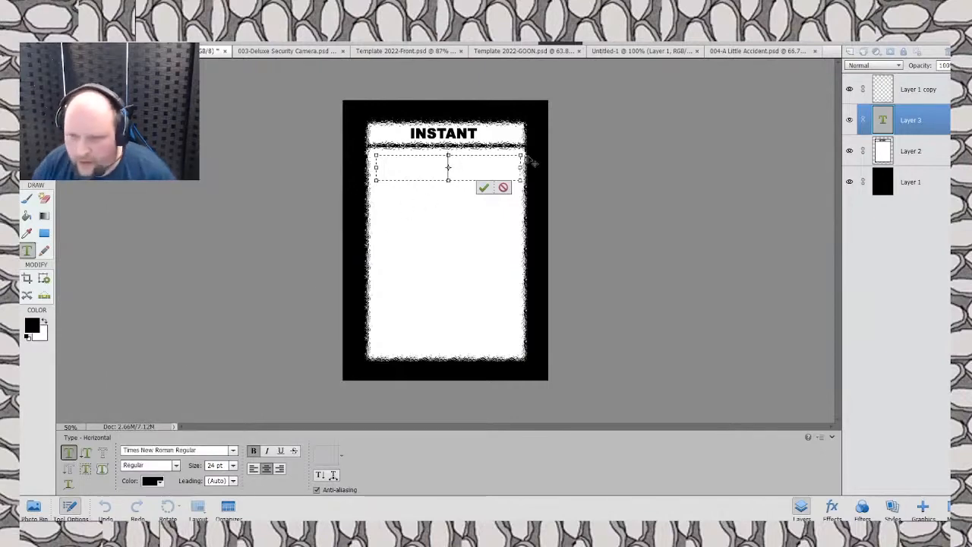
# Step: Enter the card title "A Little Accident" in the text box at 16 pt
pyautogui.write('a')
pyautogui.press('BackSpace')
pyautogui.write('A')
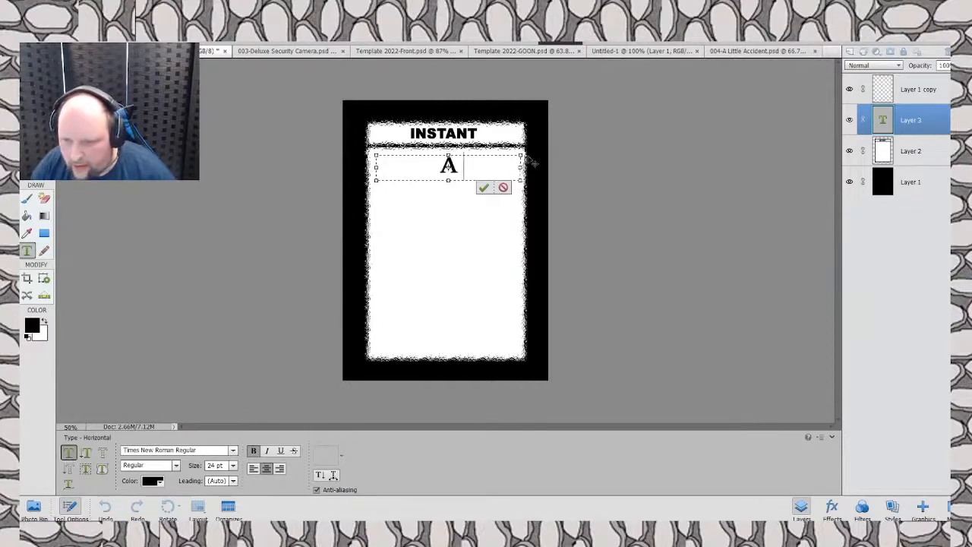
pyautogui.write(' Little')
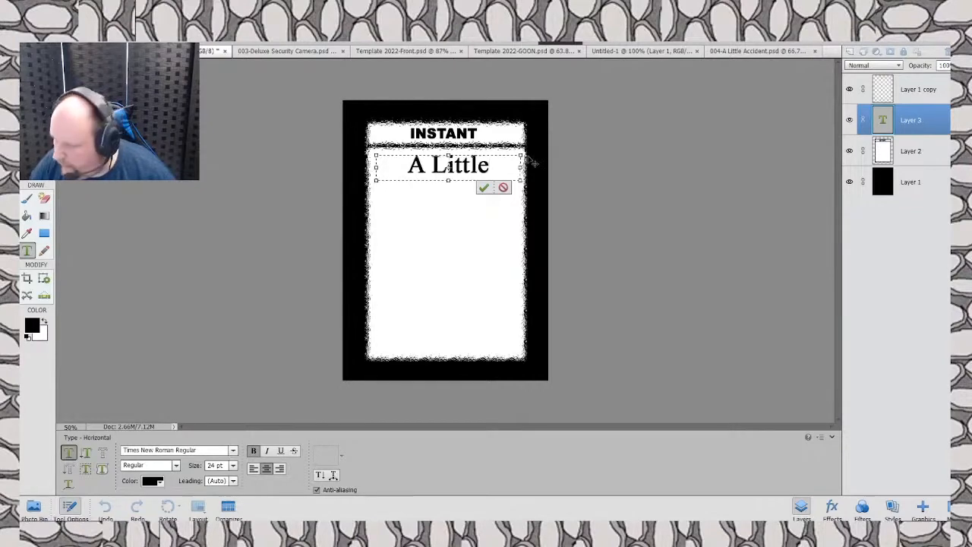
pyautogui.write(' Acci')
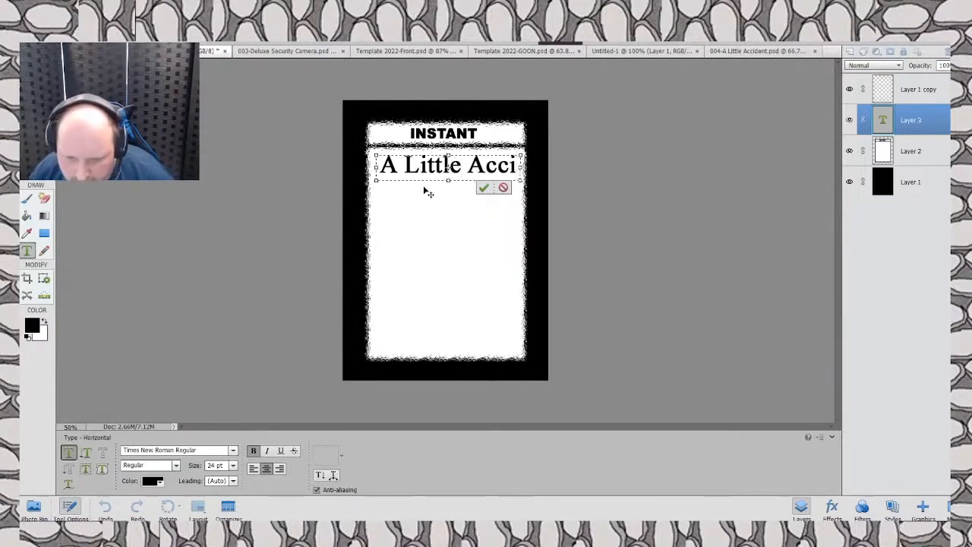
pyautogui.moveTo(379, 164); pyautogui.dragTo(519, 165)
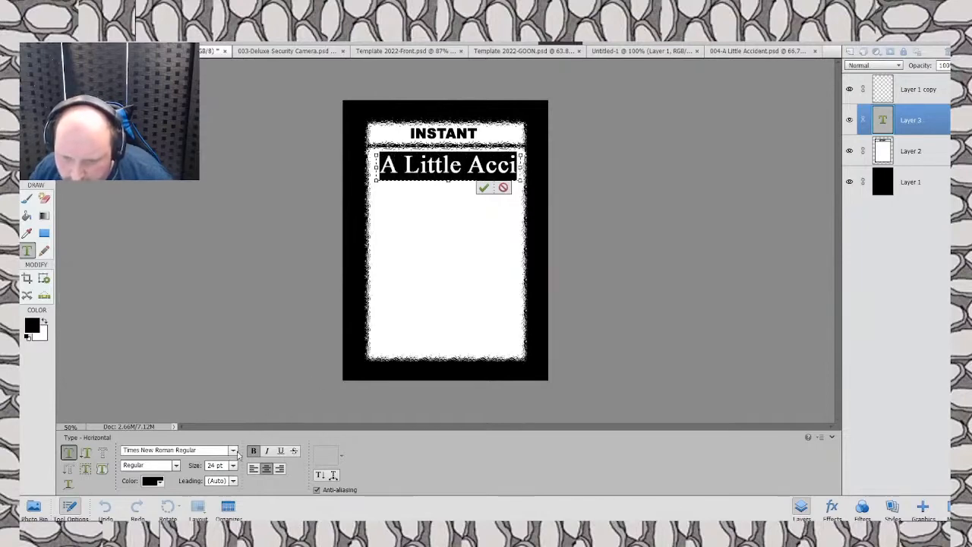
pyautogui.click(232, 465)
pyautogui.click(229, 397)
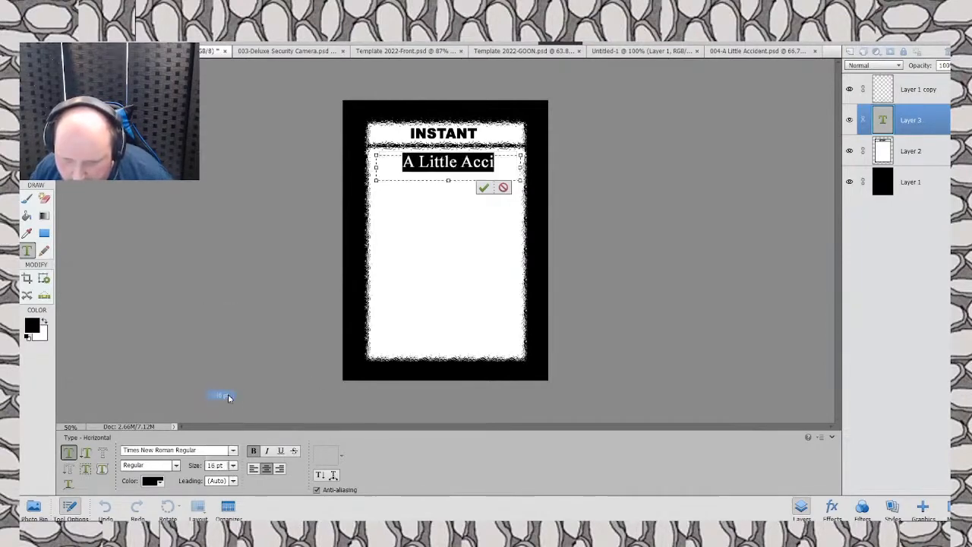
pyautogui.press('End')
pyautogui.write('de')
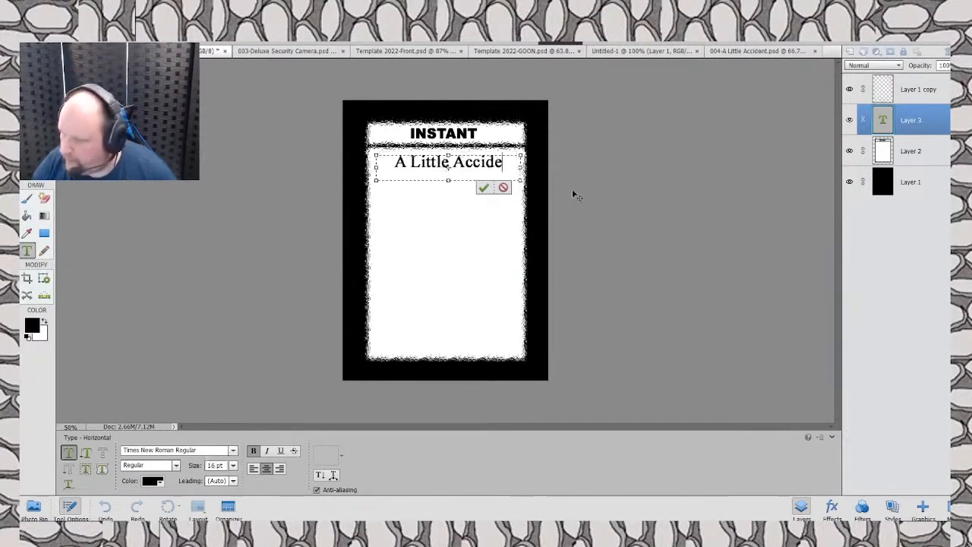
pyautogui.write('nt')
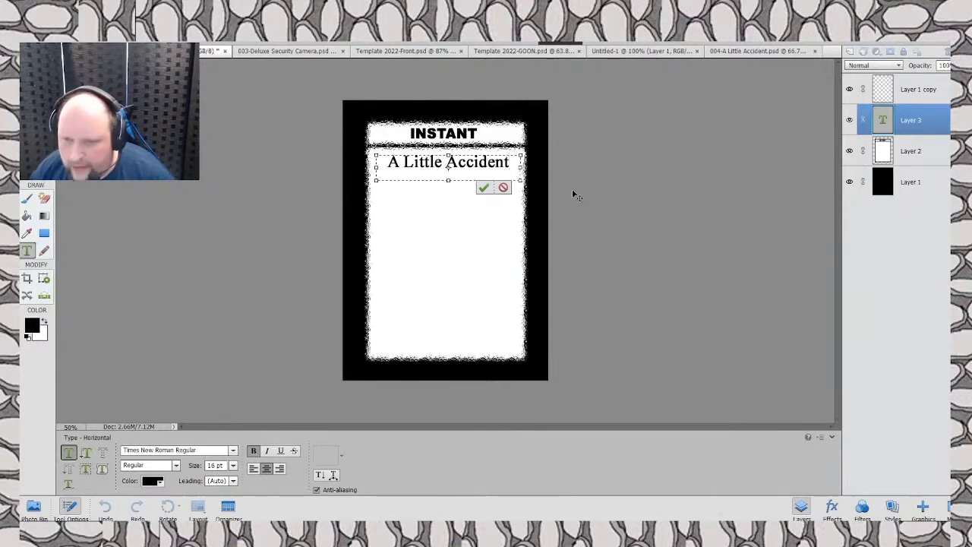
pyautogui.click(483, 188)
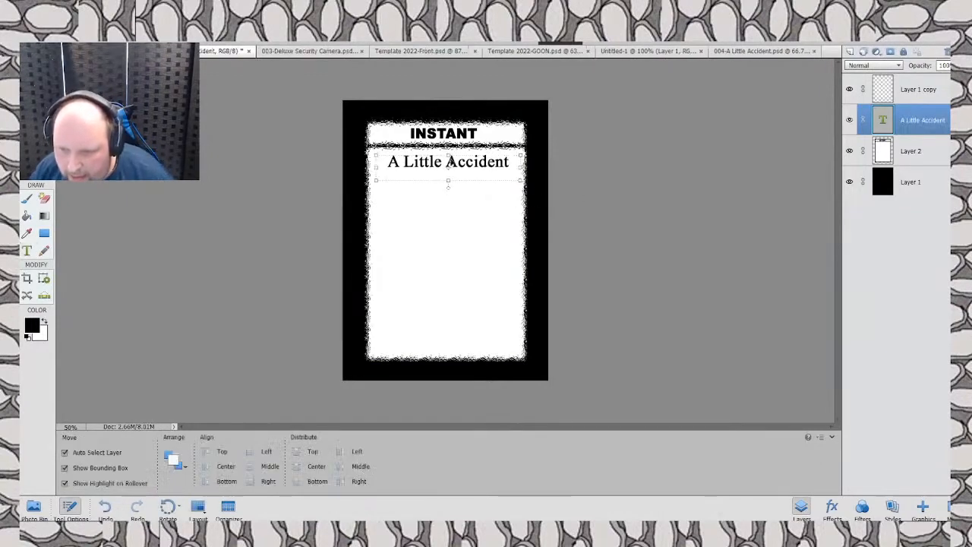
# Step: Reduce the height of the "A Little Accident" title's text box to about 0.25 in
pyautogui.doubleClick(450, 173)
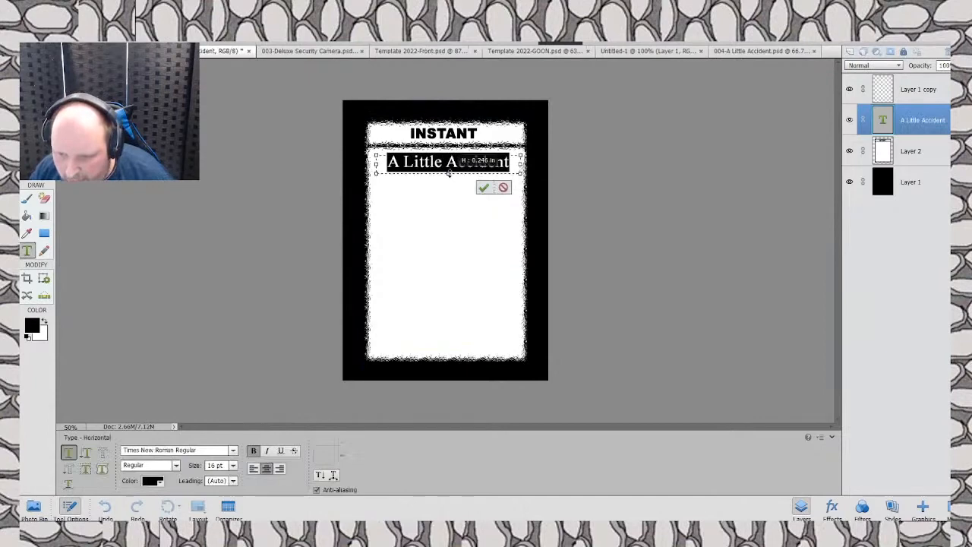
pyautogui.moveTo(448, 180); pyautogui.dragTo(448, 172)
pyautogui.click(484, 181)
pyautogui.click(608, 278)
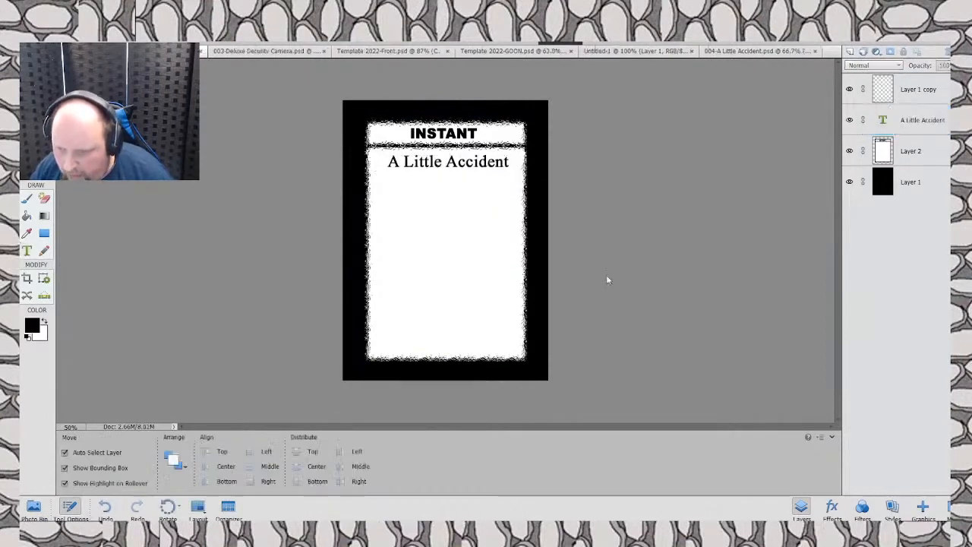
# Step: Draw a text box directly below the title, spanning almost the full width of the white card area
pyautogui.click(28, 252)
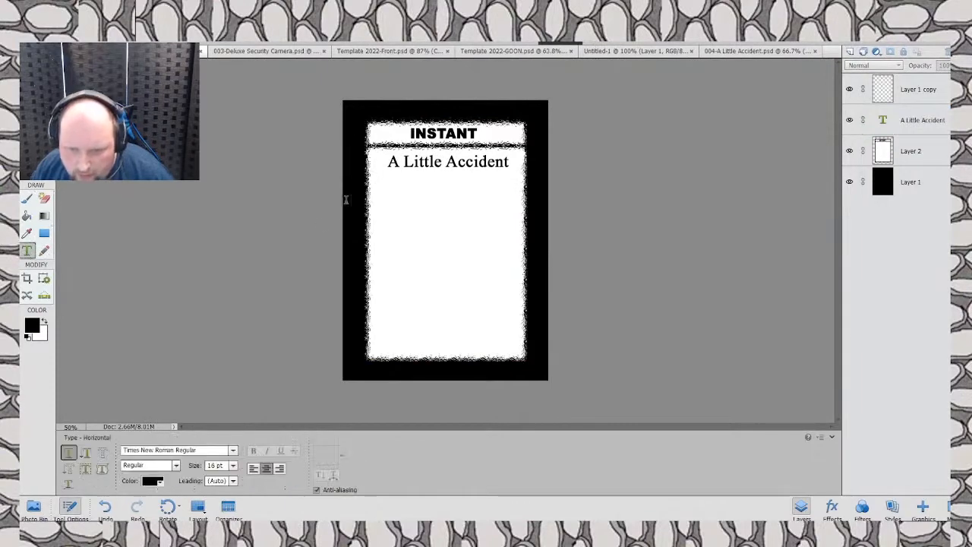
pyautogui.moveTo(373, 173); pyautogui.dragTo(521, 212)
pyautogui.moveTo(374, 193); pyautogui.dragTo(368, 193)
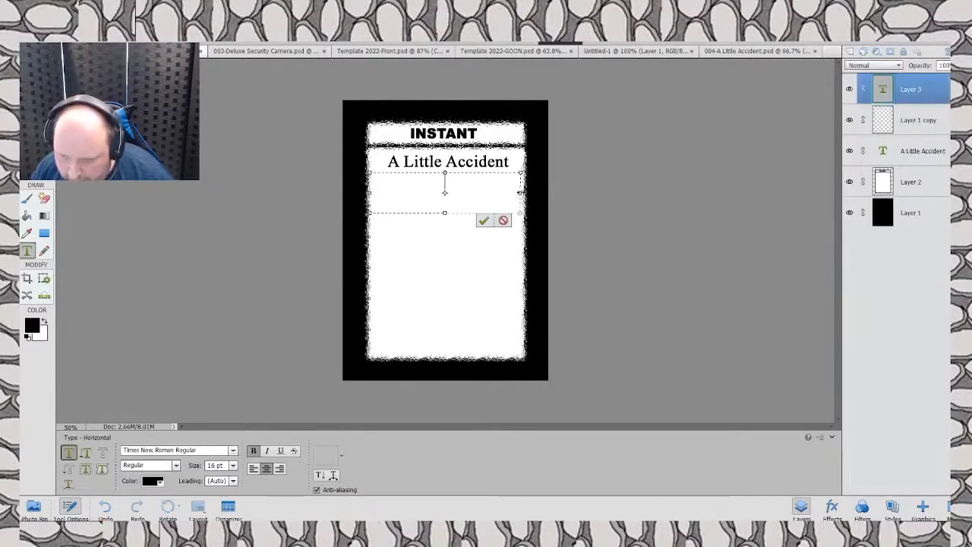
pyautogui.moveTo(520, 193); pyautogui.dragTo(520, 192)
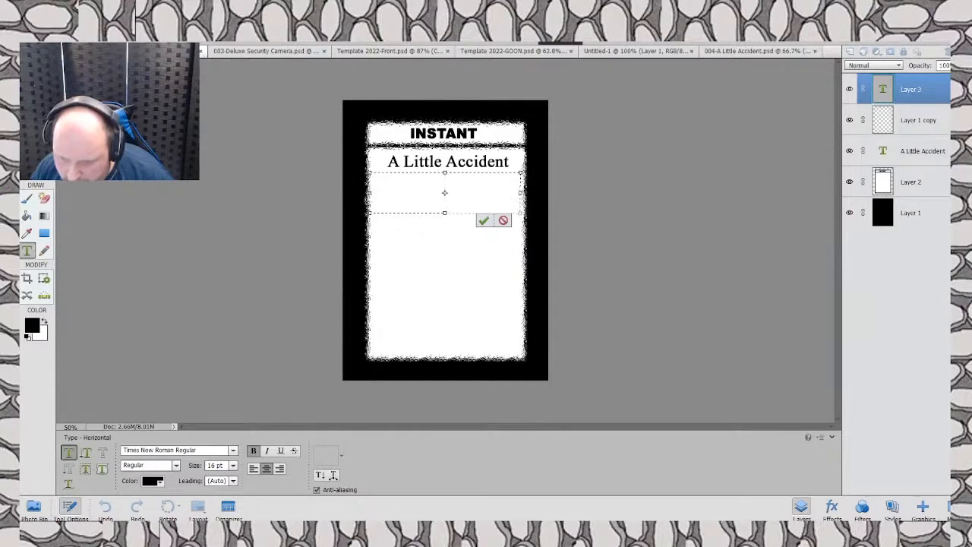
pyautogui.moveTo(371, 192); pyautogui.dragTo(370, 192)
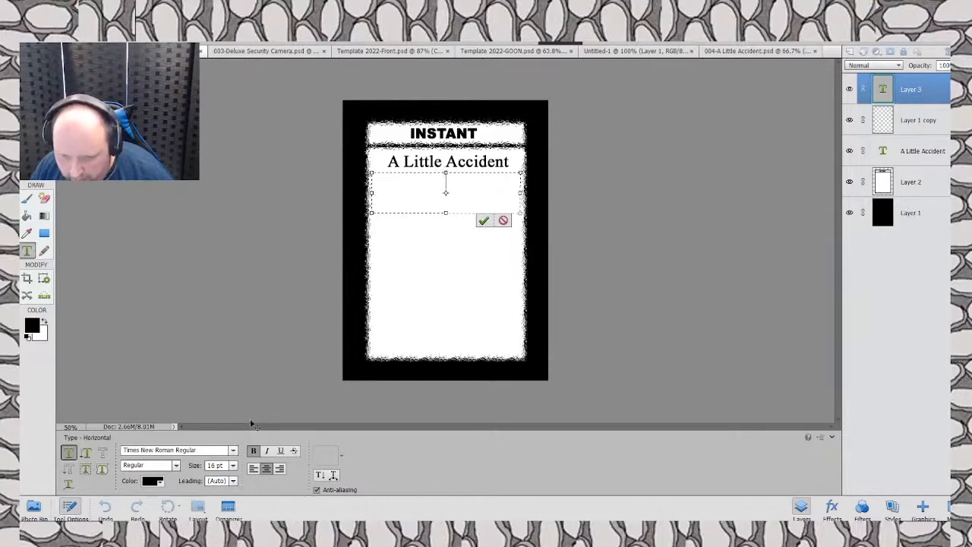
# Step: Set the text box below the title to 12 pt italic
pyautogui.click(233, 465)
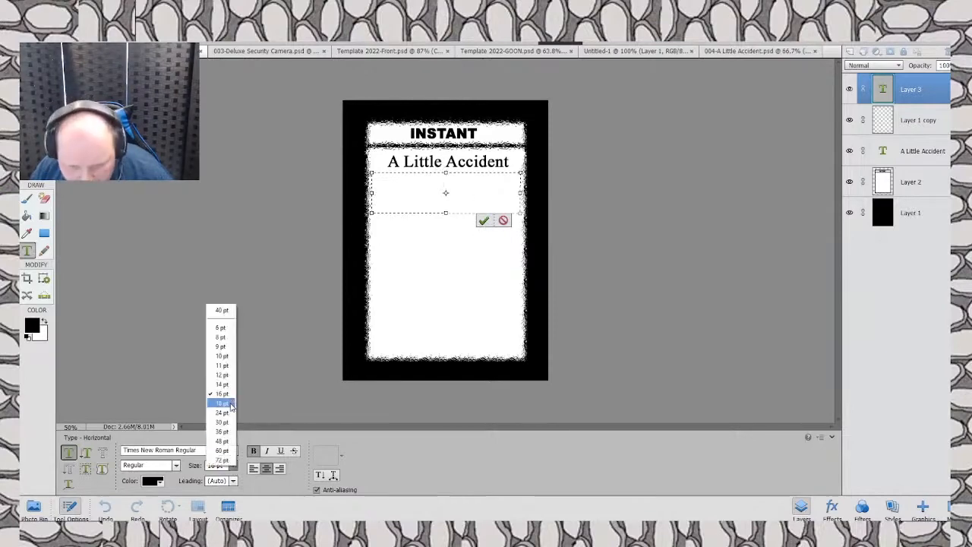
pyautogui.click(220, 374)
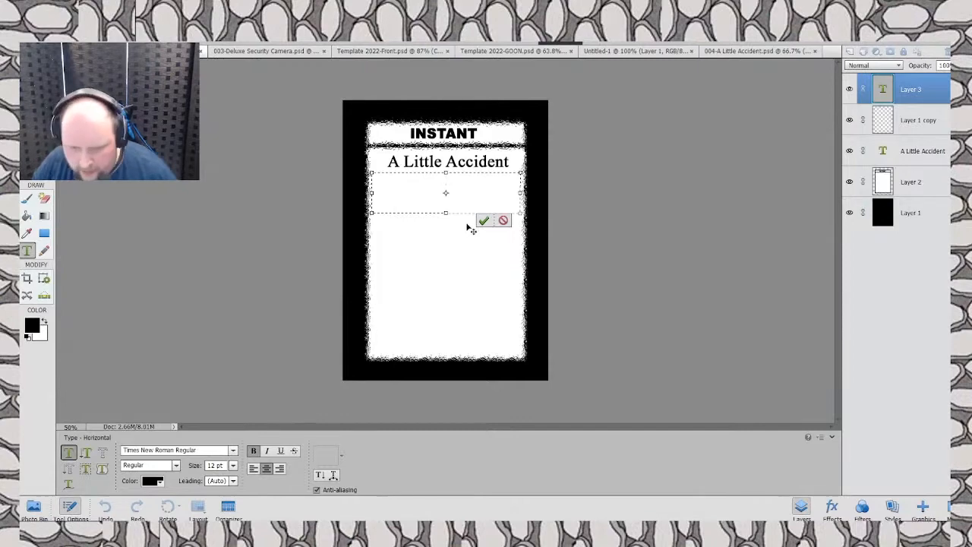
pyautogui.click(267, 450)
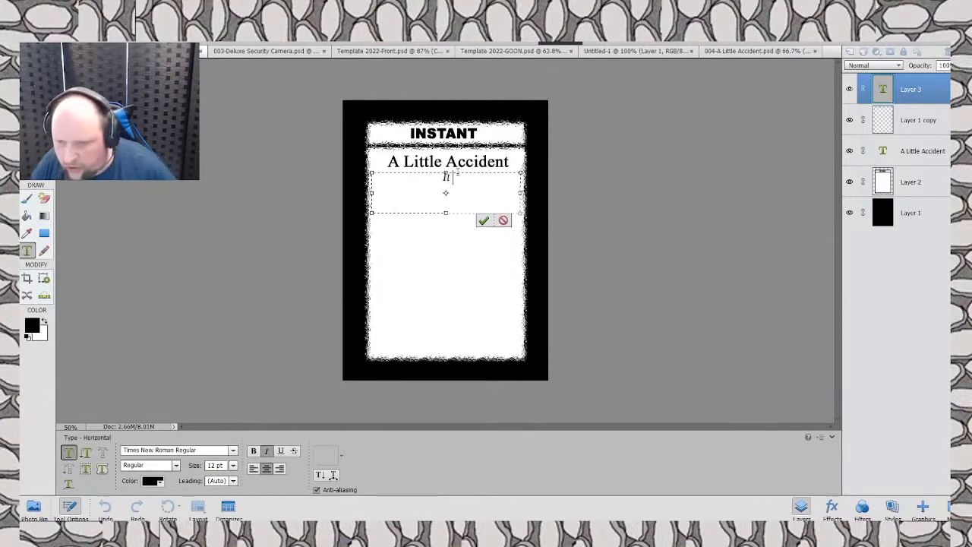
# Step: Enter the flavor text "It seems somebody has had a little accident." below the title
pyautogui.write('seems')
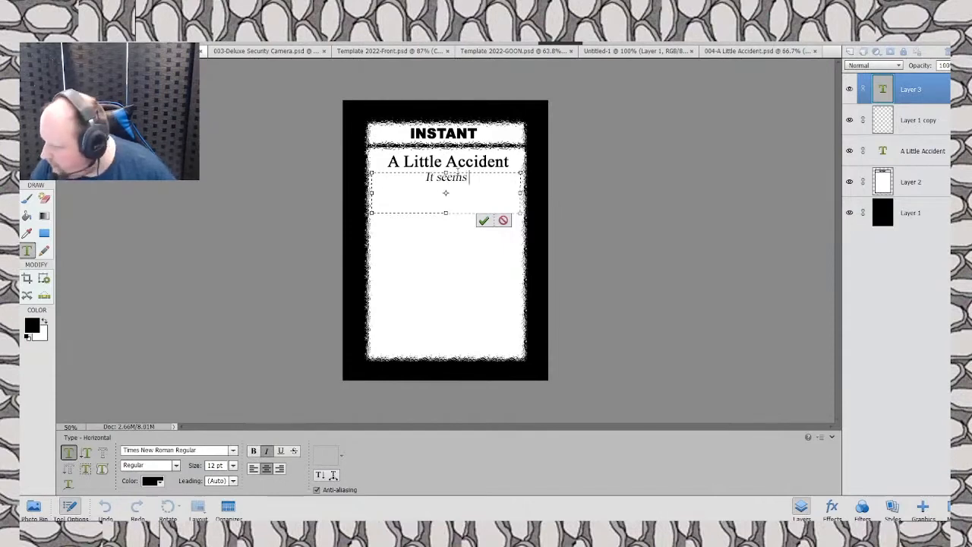
pyautogui.write(' somebody')
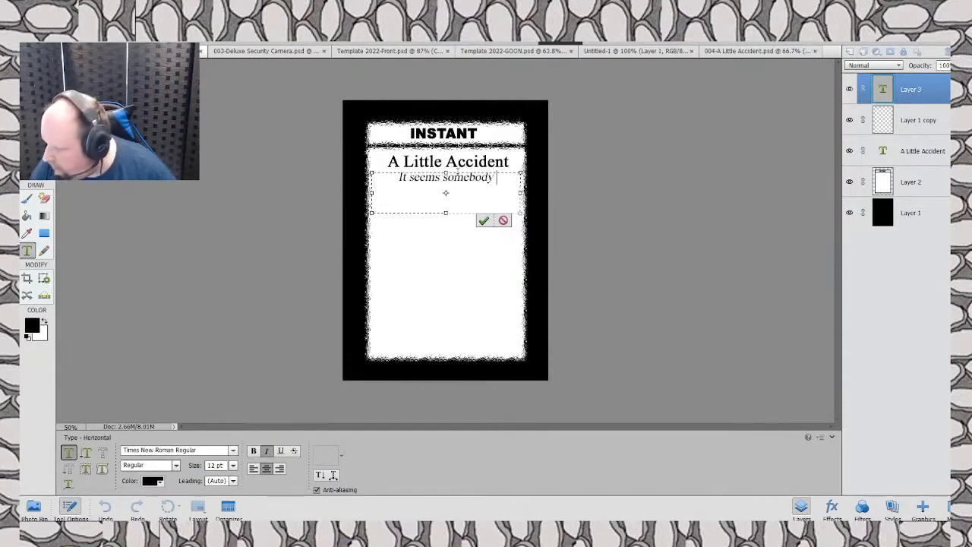
pyautogui.write(' has had a little')
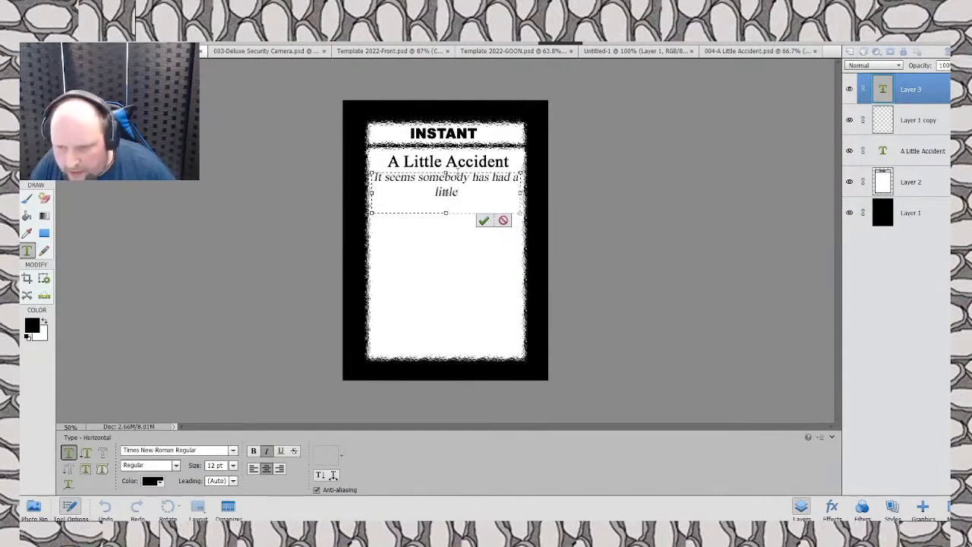
pyautogui.write(' acciden')
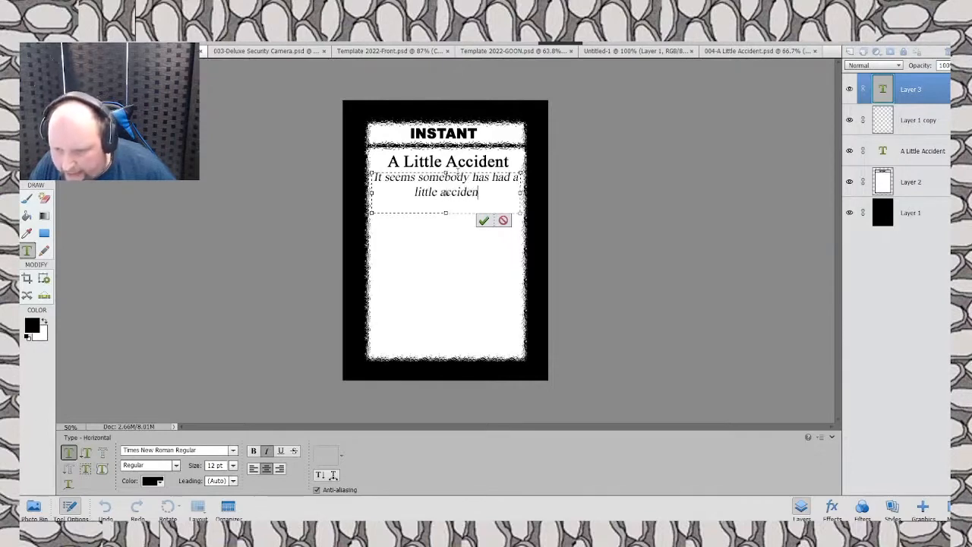
pyautogui.write('t.')
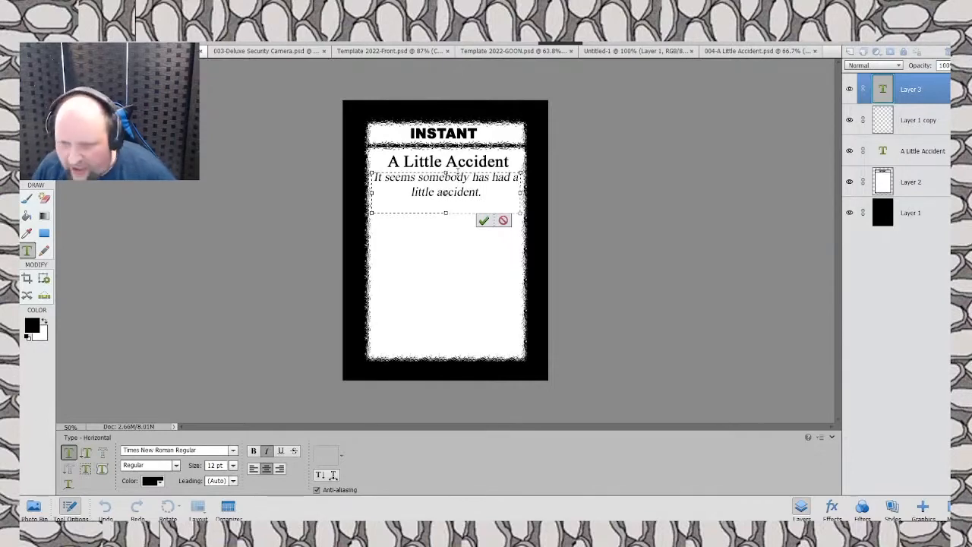
pyautogui.click(483, 220)
pyautogui.press('v')
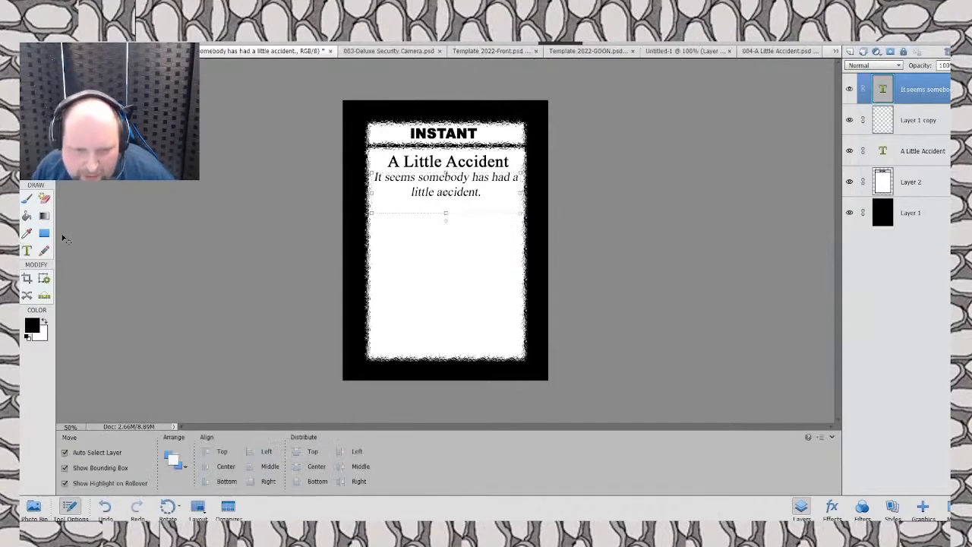
# Step: Draw a large text box for the rules text below the flavor text and set it to 14 pt without italics
pyautogui.click(26, 251)
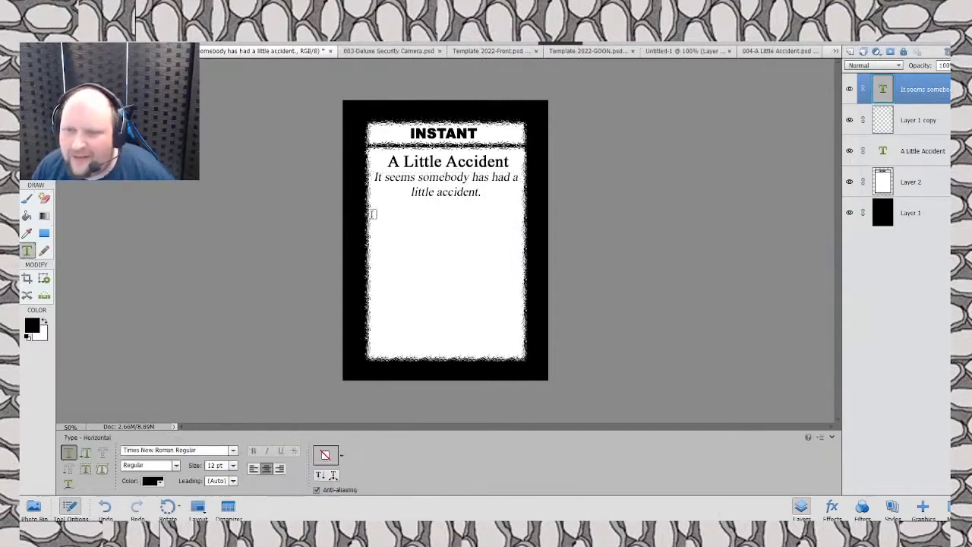
pyautogui.moveTo(371, 212); pyautogui.dragTo(521, 335)
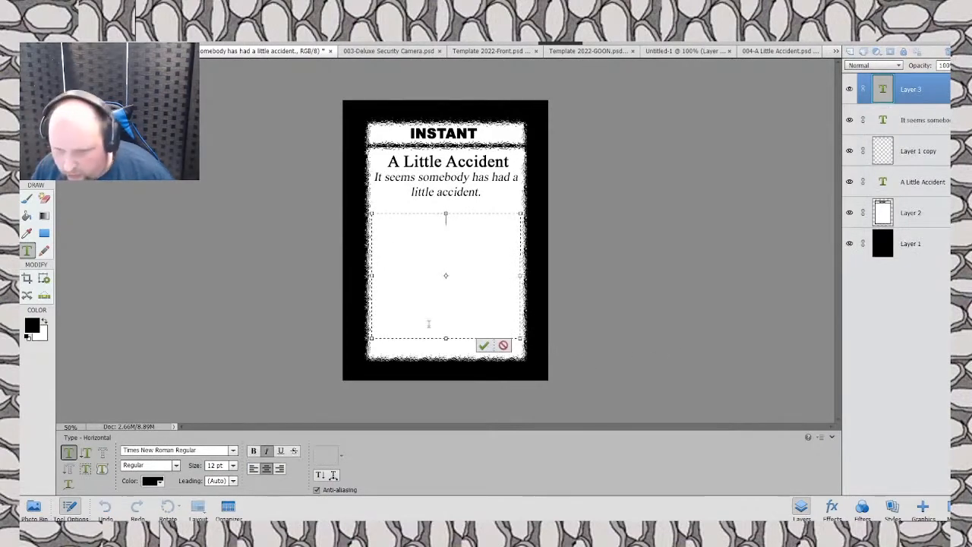
pyautogui.click(234, 465)
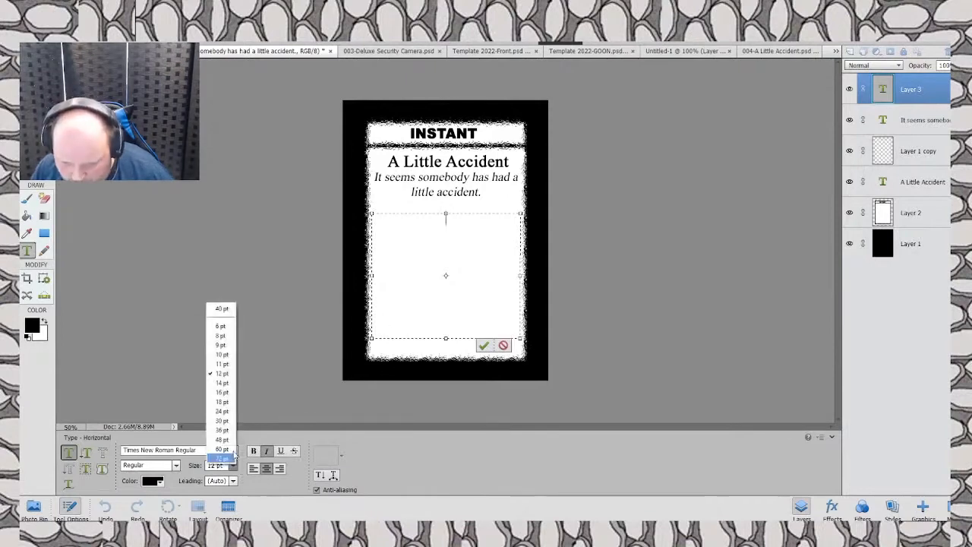
pyautogui.click(221, 383)
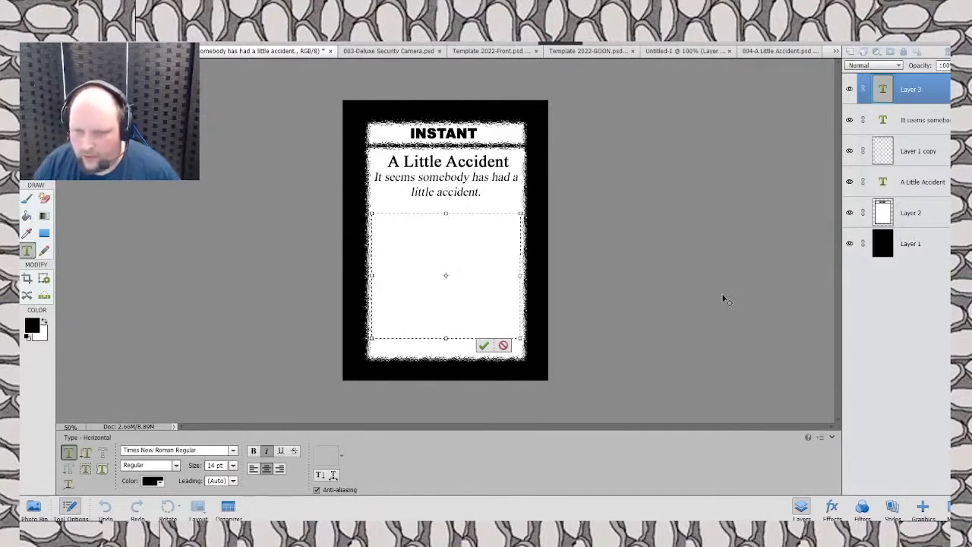
pyautogui.write('TAR')
pyautogui.press('BackSpace')
pyautogui.press('BackSpace')
pyautogui.press('BackSpace')
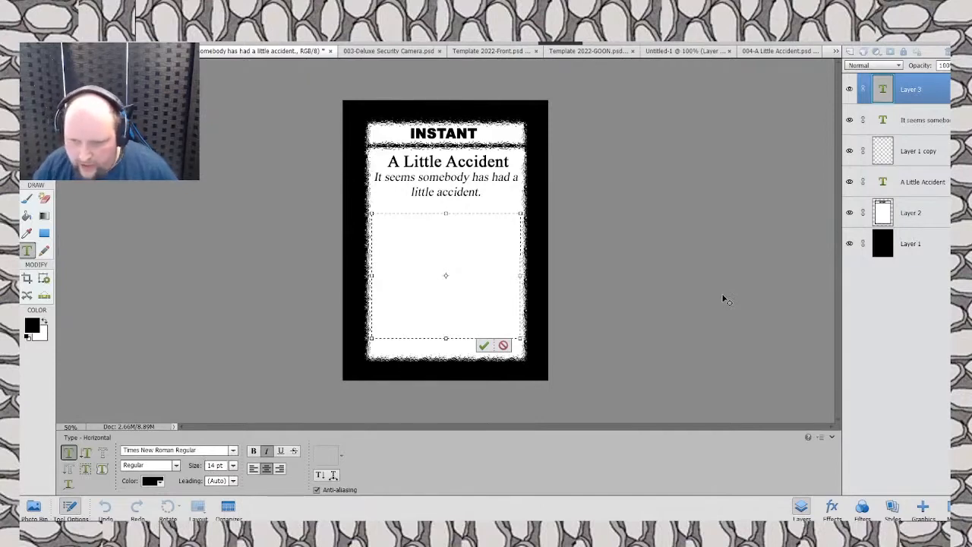
pyautogui.click(267, 453)
# Step: Enter "TARGET GOON becomes discarded." in the large rules text box
pyautogui.write('TARGET GOON')
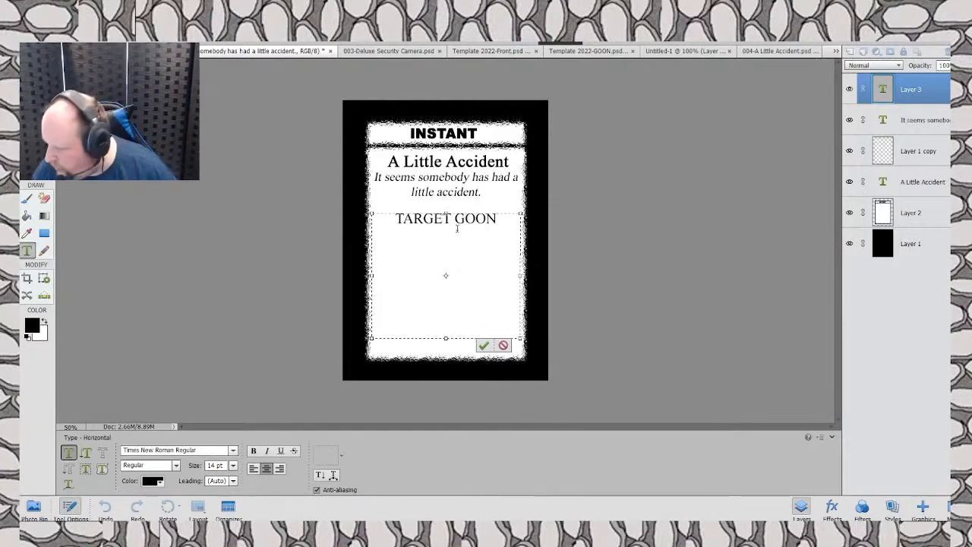
pyautogui.write(' becomes')
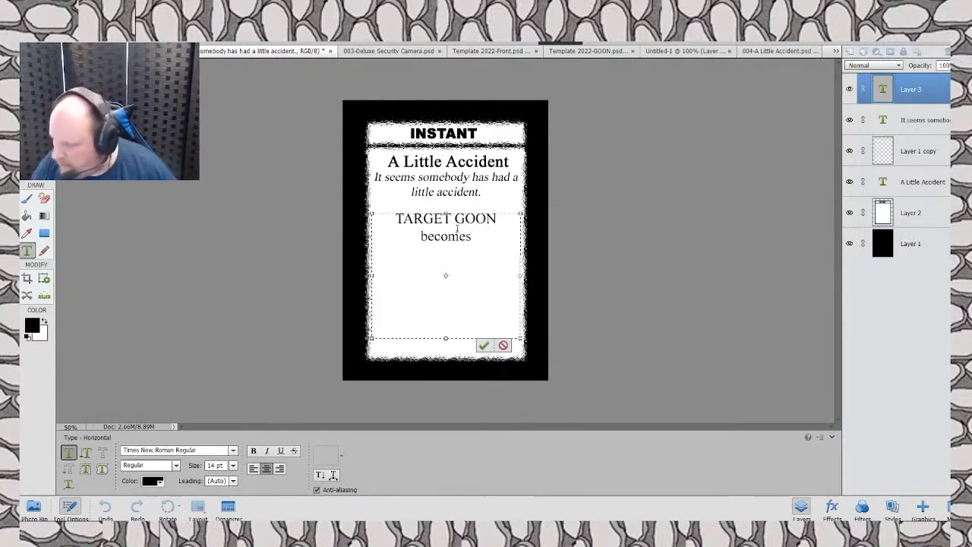
pyautogui.write(' discarded.')
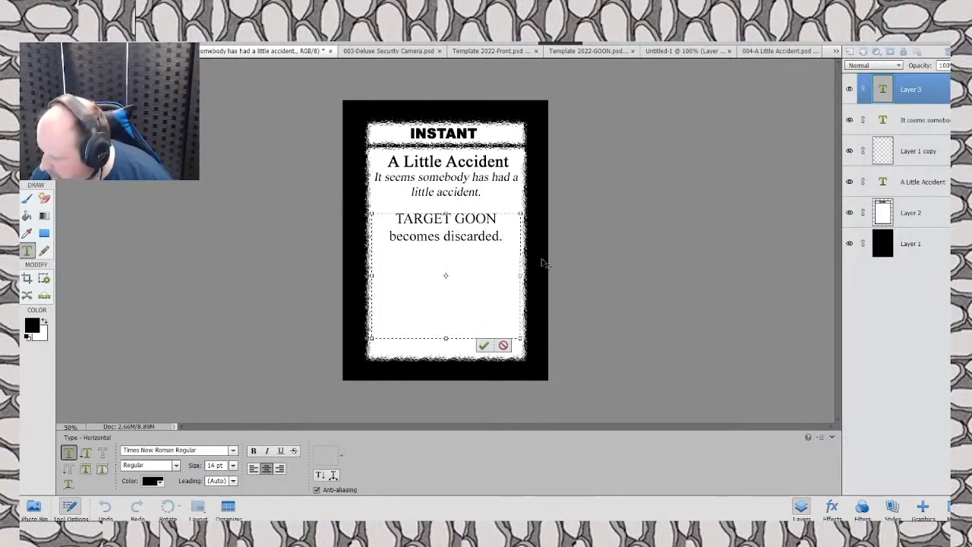
# Step: Set the rules text "TARGET GOON becomes discarded." to 12 pt
pyautogui.moveTo(390, 221); pyautogui.dragTo(502, 237)
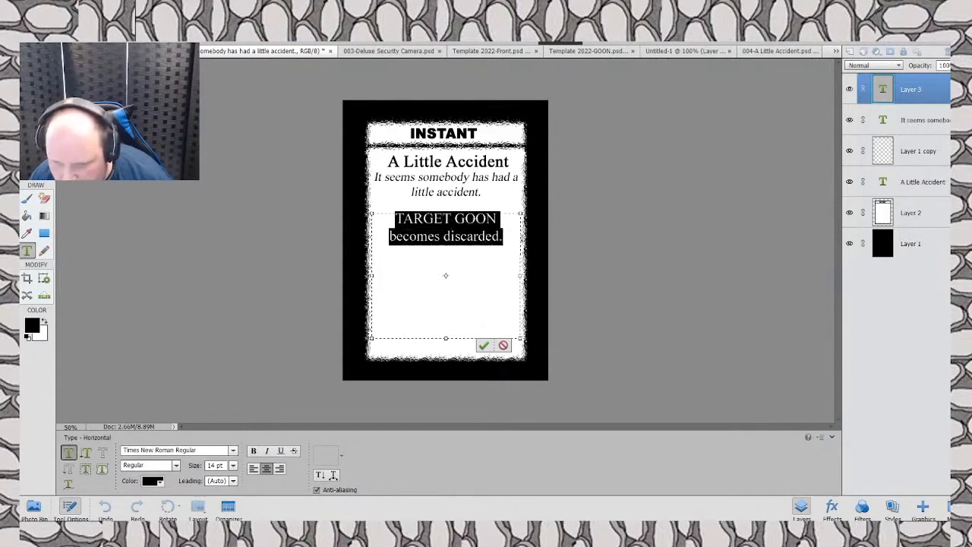
pyautogui.click(233, 465)
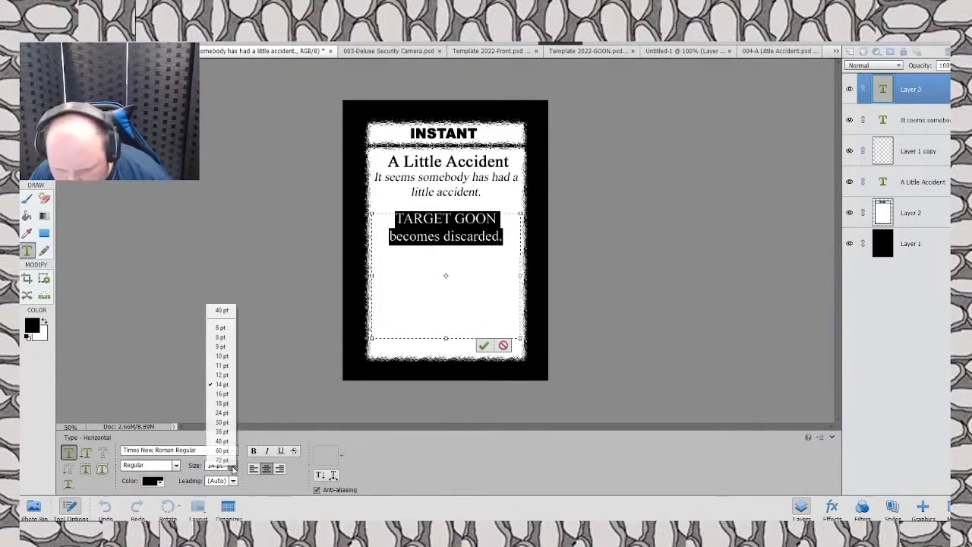
pyautogui.click(221, 375)
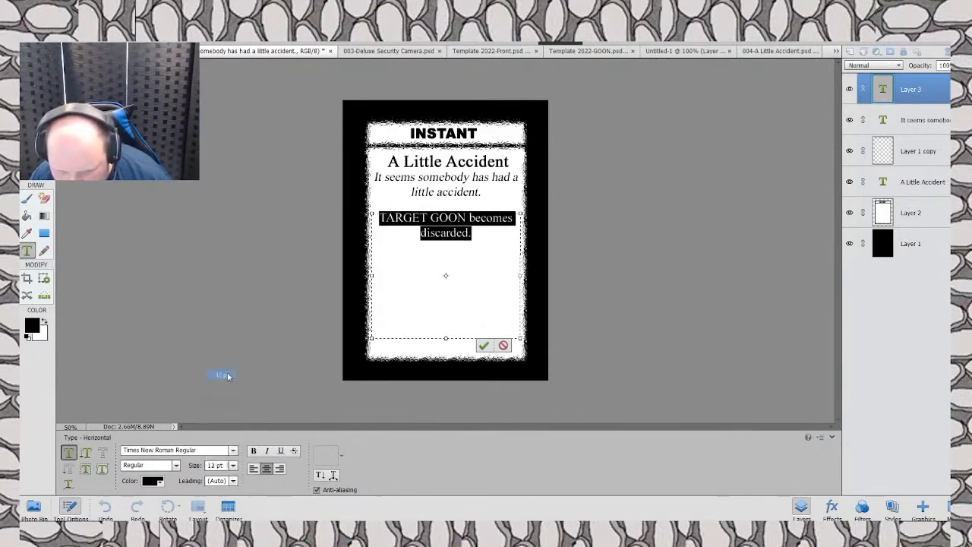
pyautogui.click(444, 238)
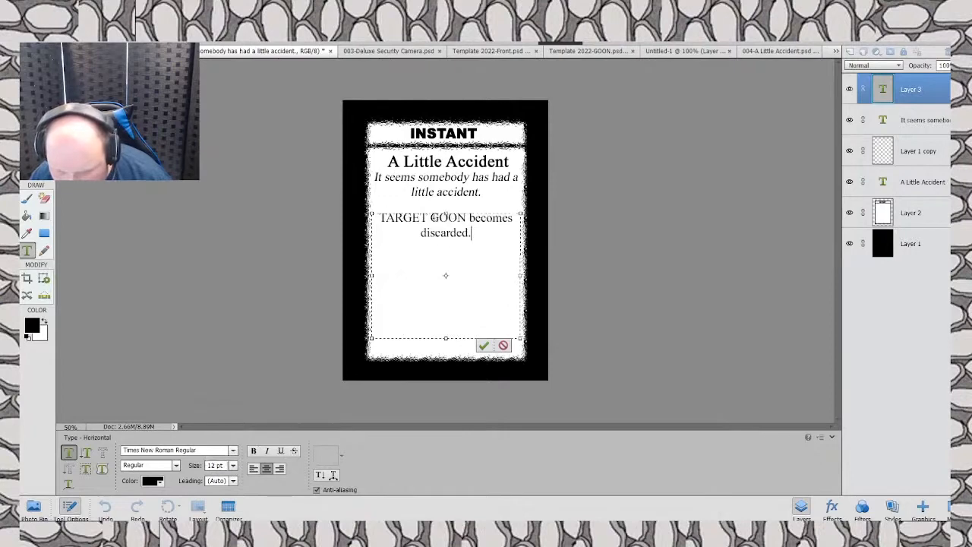
pyautogui.click(435, 182)
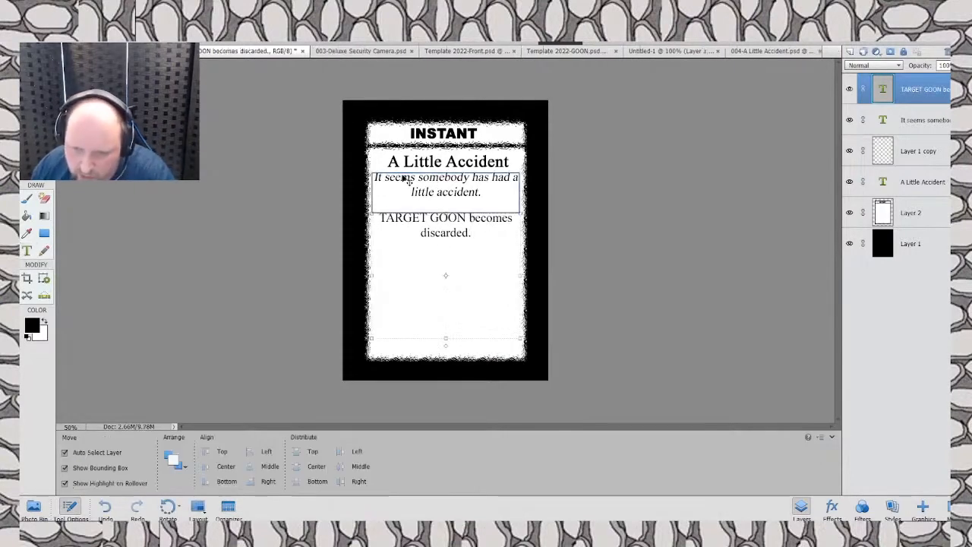
# Step: Set the italic flavor text to 10 pt
pyautogui.doubleClick(404, 179)
pyautogui.click(233, 465)
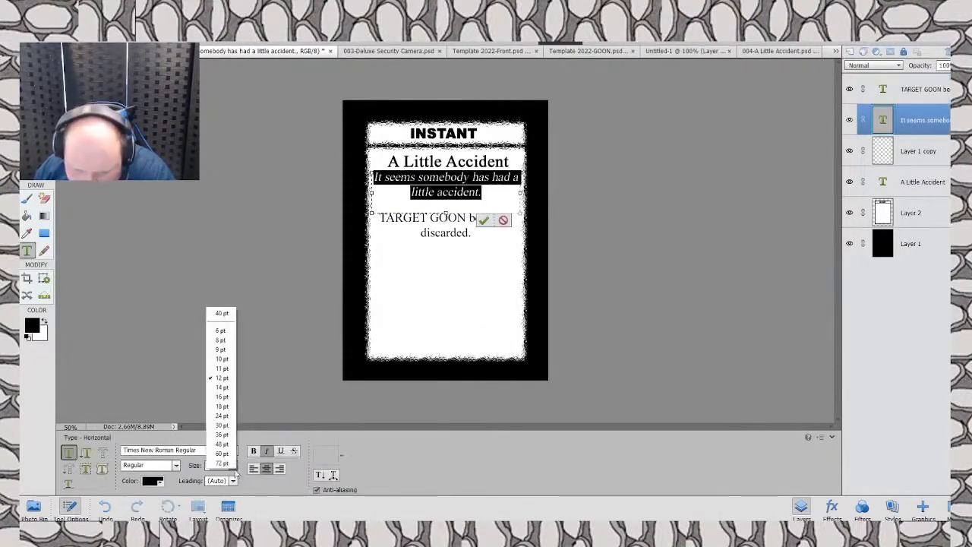
pyautogui.click(221, 359)
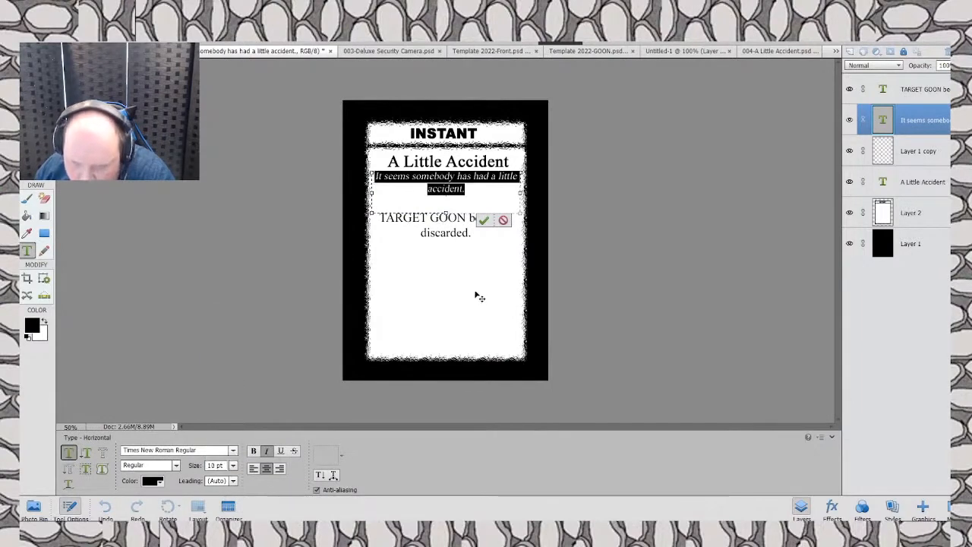
# Step: Shorten the flavor text box slightly from below and move the rules text box up to meet it
pyautogui.moveTo(446, 213)
pyautogui.mouseDown()
pyautogui.moveTo(449, 204)
pyautogui.moveTo(444, 219)
pyautogui.moveTo(443, 211)
pyautogui.mouseUp()
pyautogui.click(483, 212)
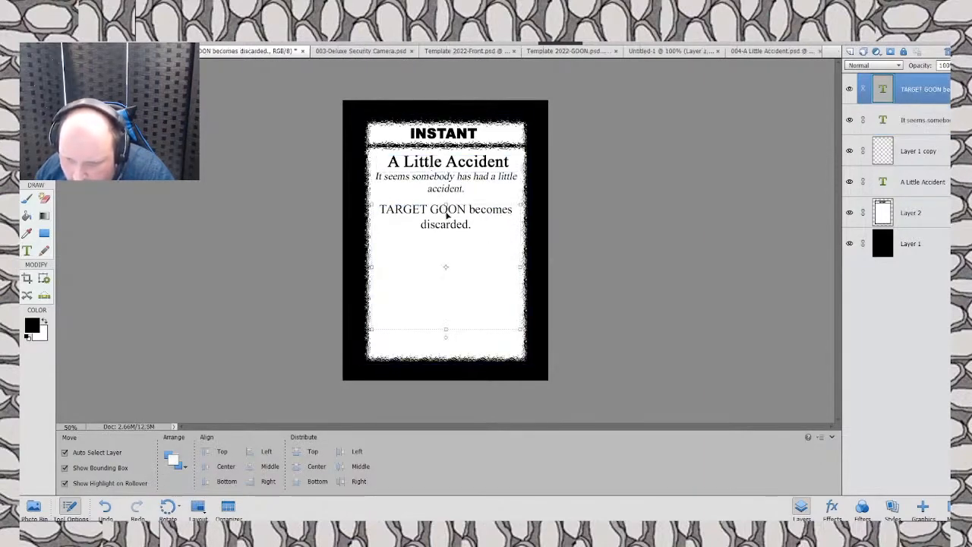
# Step: Check the font size and style of the card title and the rules text
pyautogui.doubleClick(429, 163)
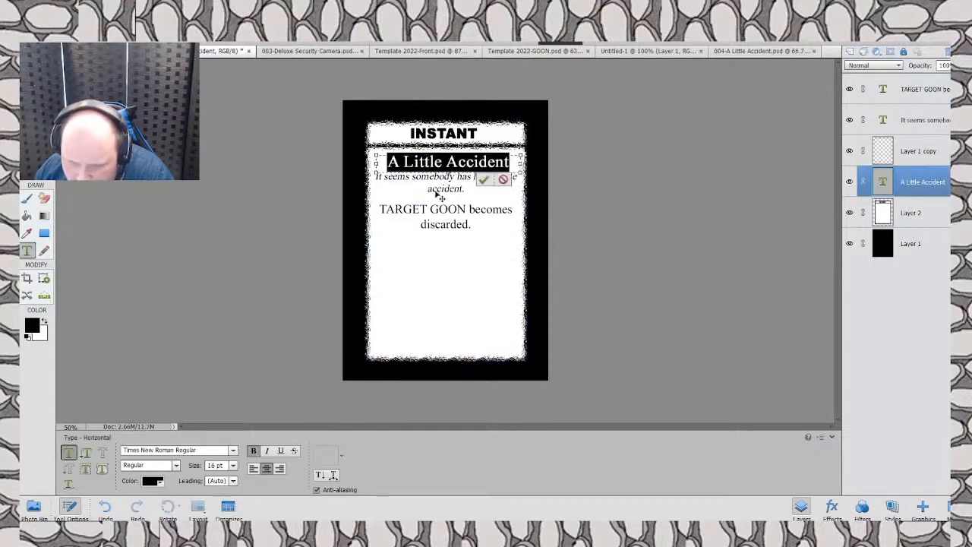
pyautogui.press('Escape')
pyautogui.press('v')
pyautogui.click(408, 212)
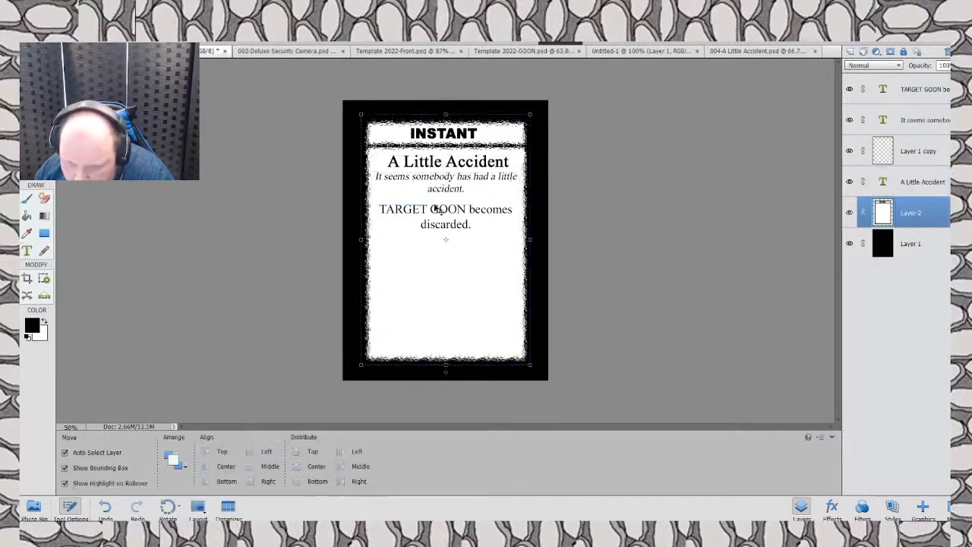
pyautogui.doubleClick(408, 213)
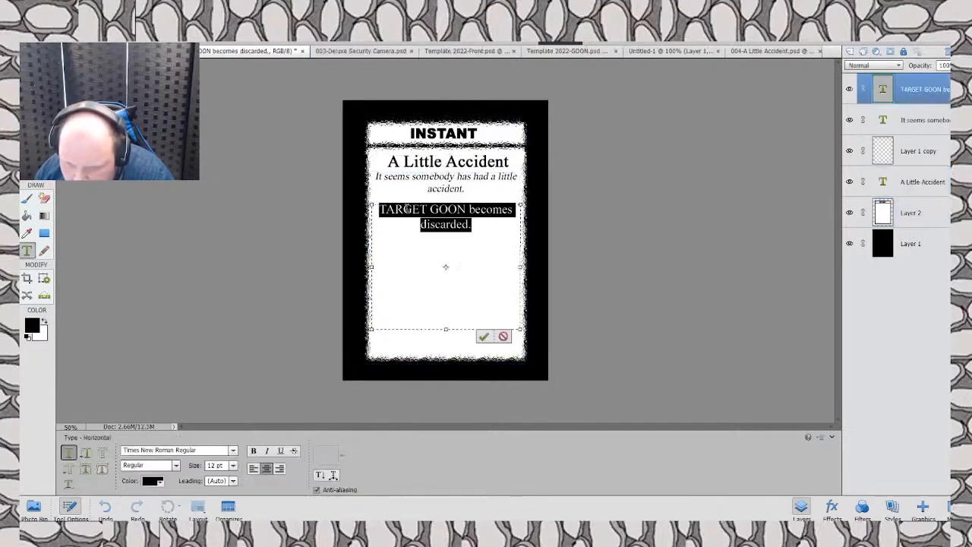
pyautogui.click(482, 336)
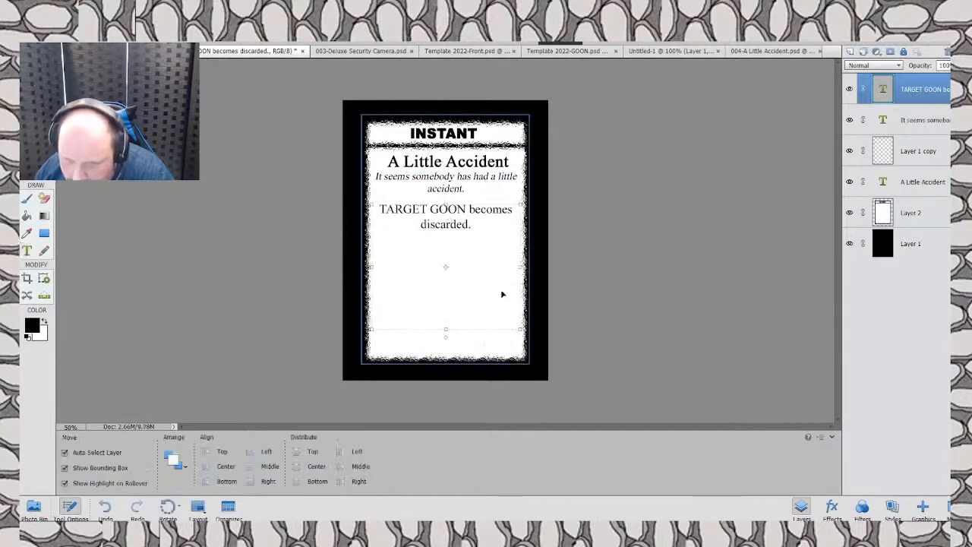
# Step: Close the Template 2022-Front.psd document without saving its changes
pyautogui.scroll(-2, 473, 293)
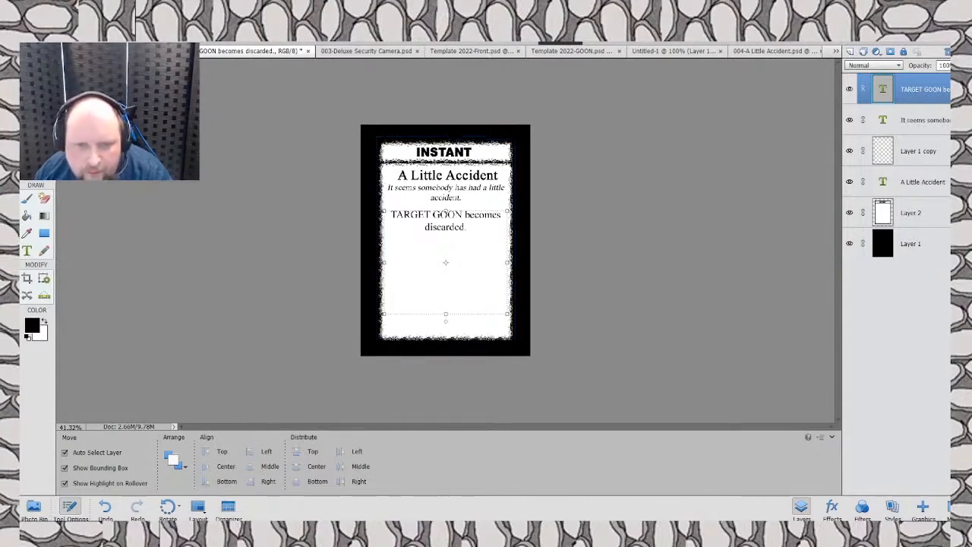
pyautogui.click(363, 50)
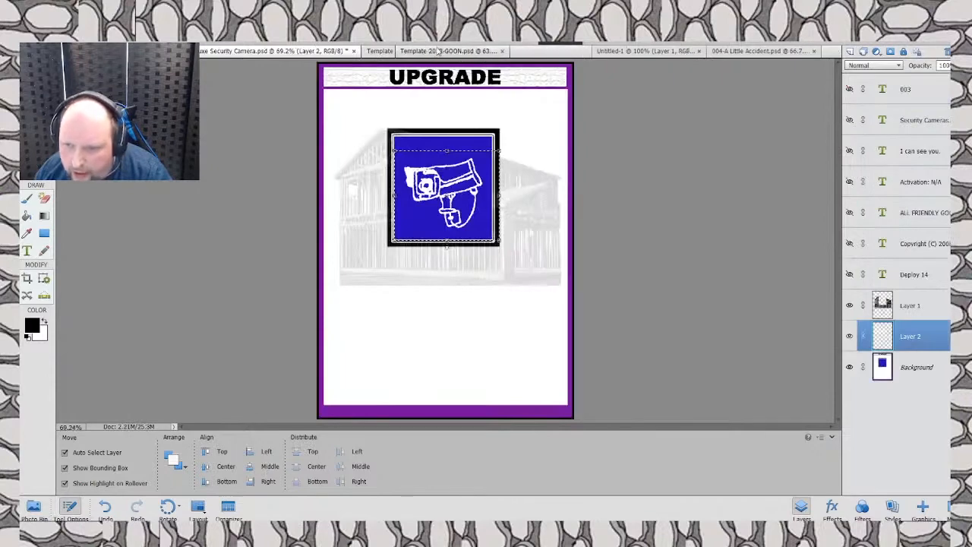
pyautogui.click(468, 51)
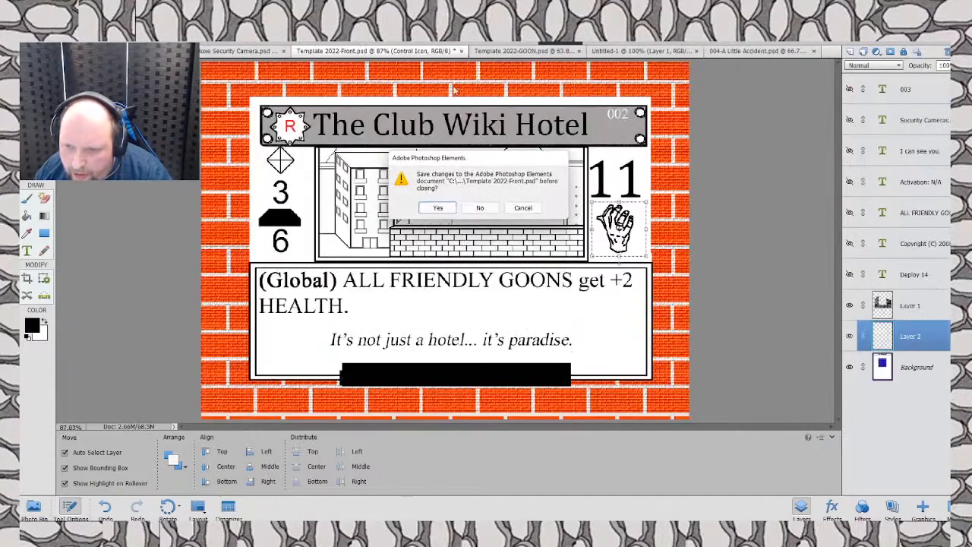
pyautogui.click(480, 208)
# Step: Return to the INSTANT card and draw a rectangular marquee selection in the lower part of its white text area
pyautogui.click(596, 51)
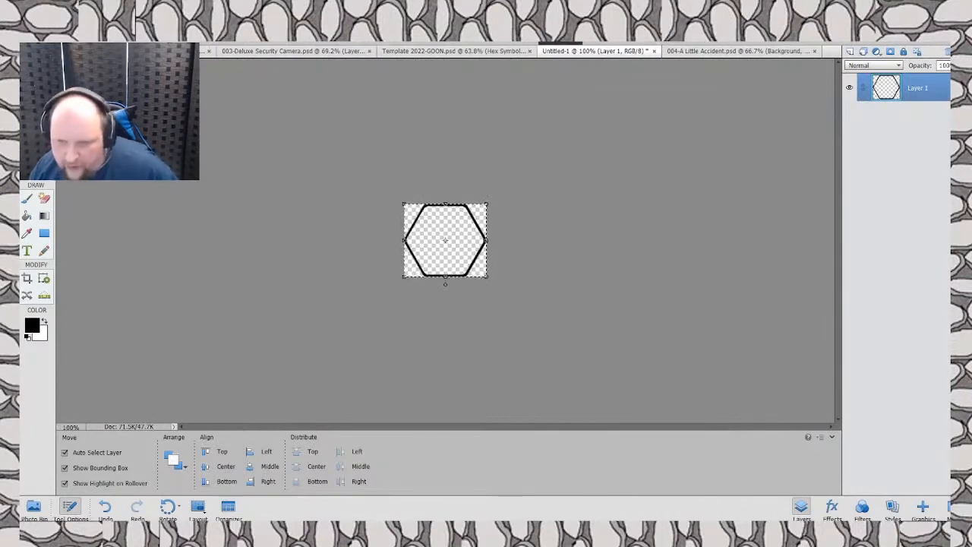
pyautogui.click(183, 51)
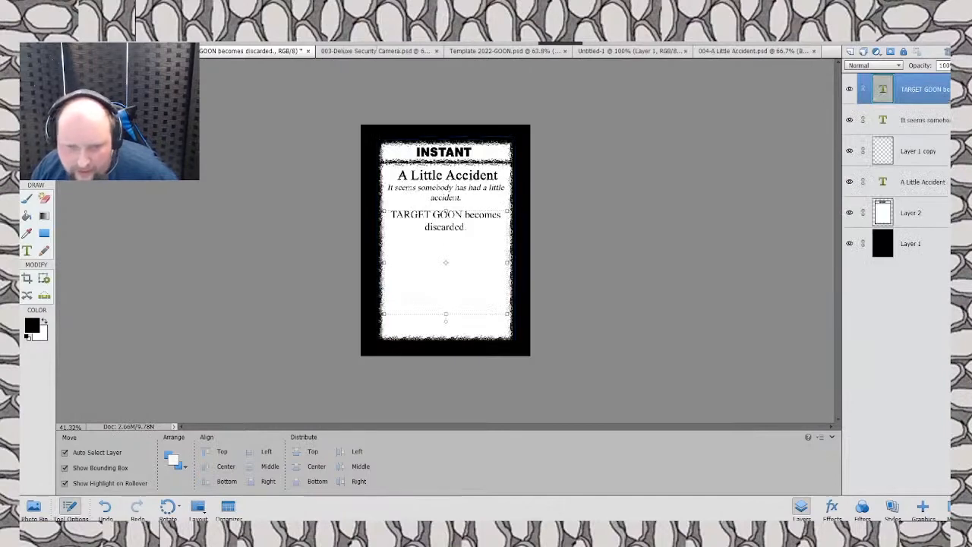
pyautogui.press('m')
pyautogui.moveTo(416, 294); pyautogui.dragTo(498, 337)
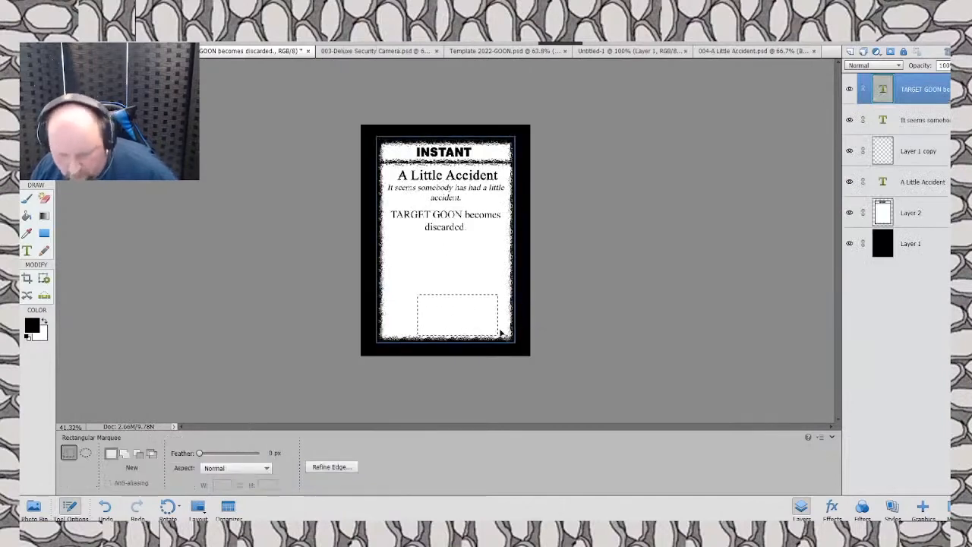
# Step: Paste the copied hexagon into the card and move it down and left to the centre of the card's lower edge
pyautogui.hotkey('ctrl', 'v')
pyautogui.press('v')
pyautogui.hotkey('shift', 'Down')
pyautogui.hotkey('shift', 'Down')
pyautogui.hotkey('shift', 'Down')
pyautogui.hotkey('shift', 'Down')
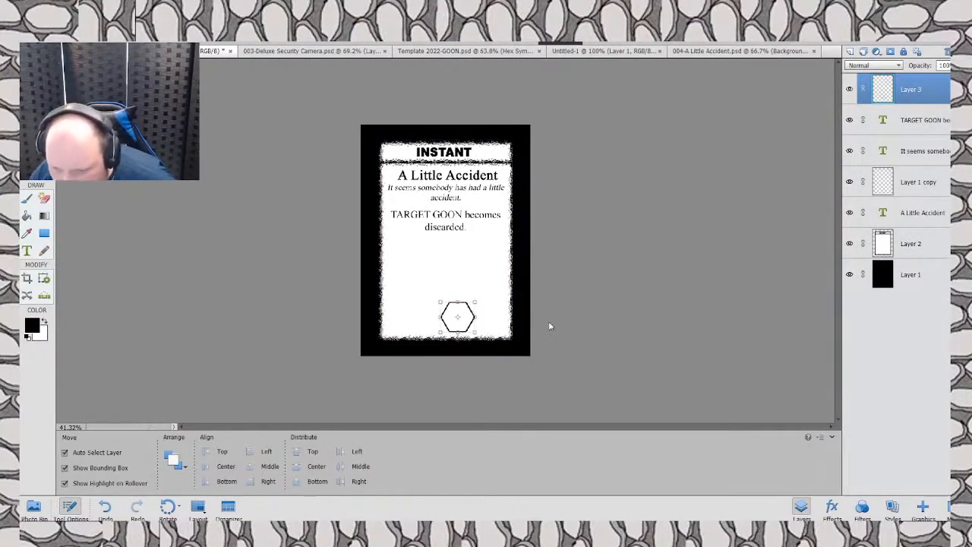
pyautogui.hotkey('shift', 'Left')
pyautogui.hotkey('shift', 'Left')
pyautogui.hotkey('shift', 'Left')
pyautogui.hotkey('shift', 'Left')
pyautogui.hotkey('shift', 'Left')
pyautogui.hotkey('shift', 'Left')
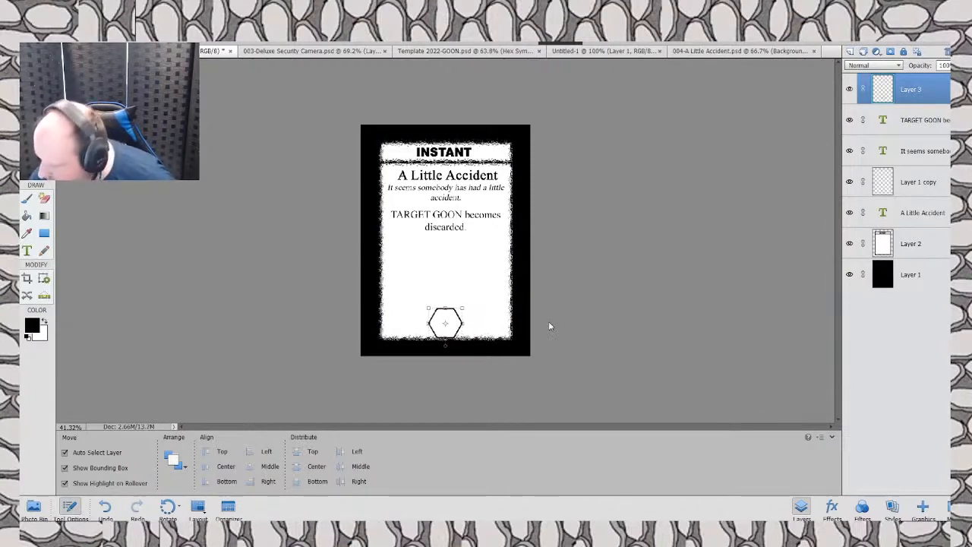
# Step: Nudge the hexagon slightly up from the card's lower border and fine-tune its horizontal position
pyautogui.press('Up')
pyautogui.press('Up')
pyautogui.press('Up')
pyautogui.press('Right')
pyautogui.press('Right')
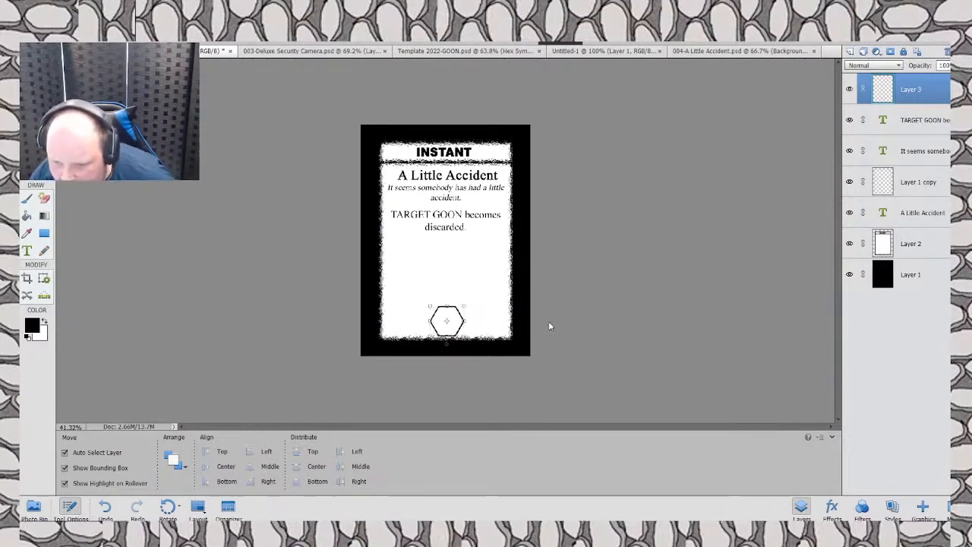
pyautogui.press('Right')
pyautogui.press('Right')
pyautogui.press('Left')
pyautogui.press('Left')
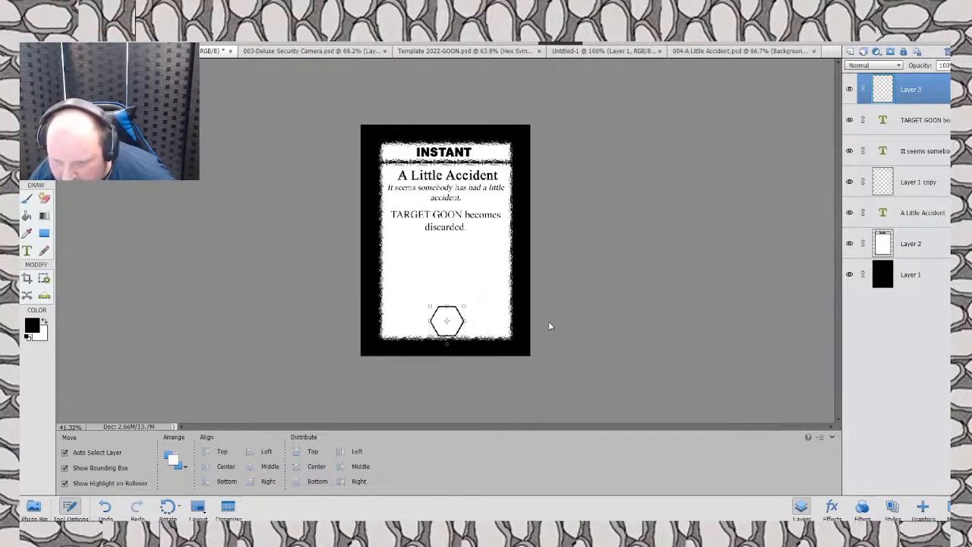
pyautogui.press('Left')
pyautogui.press('Left')
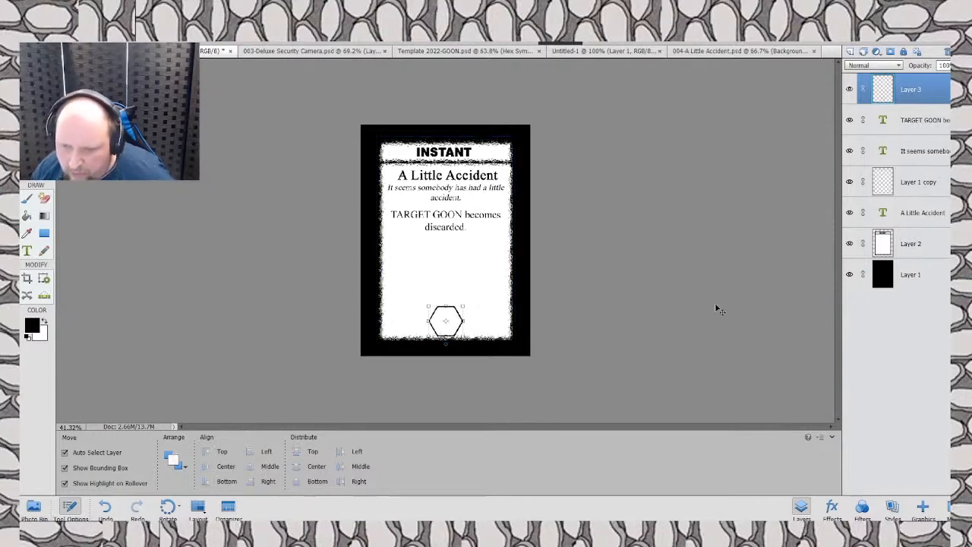
# Step: Shift the hexagon a little further left, in line with the INSTANT heading, and deselect its layer
pyautogui.press('Left')
pyautogui.press('Left')
pyautogui.press('Left')
pyautogui.press('Left')
pyautogui.press('Left')
pyautogui.press('Left')
pyautogui.press('Left')
pyautogui.press('Left')
pyautogui.press('Left')
pyautogui.press('Left')
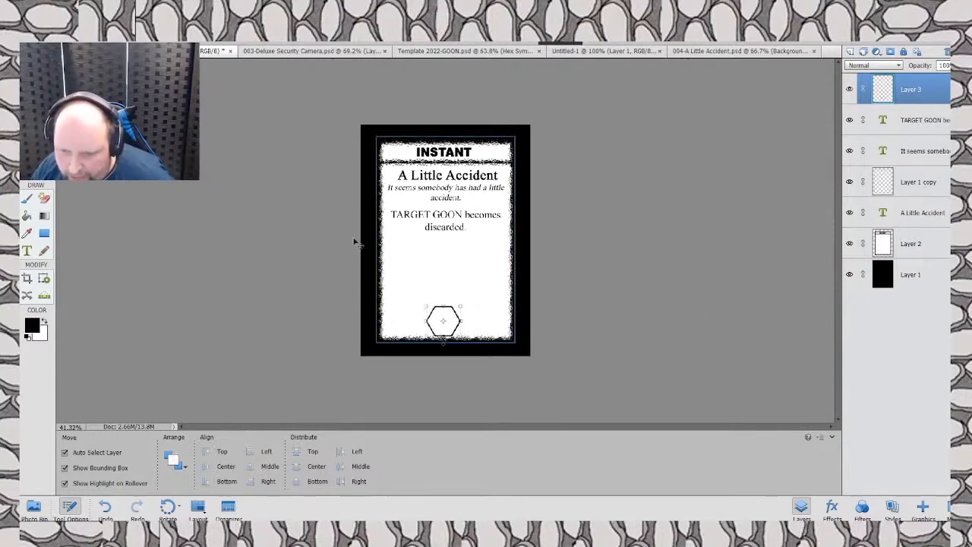
pyautogui.click(554, 305)
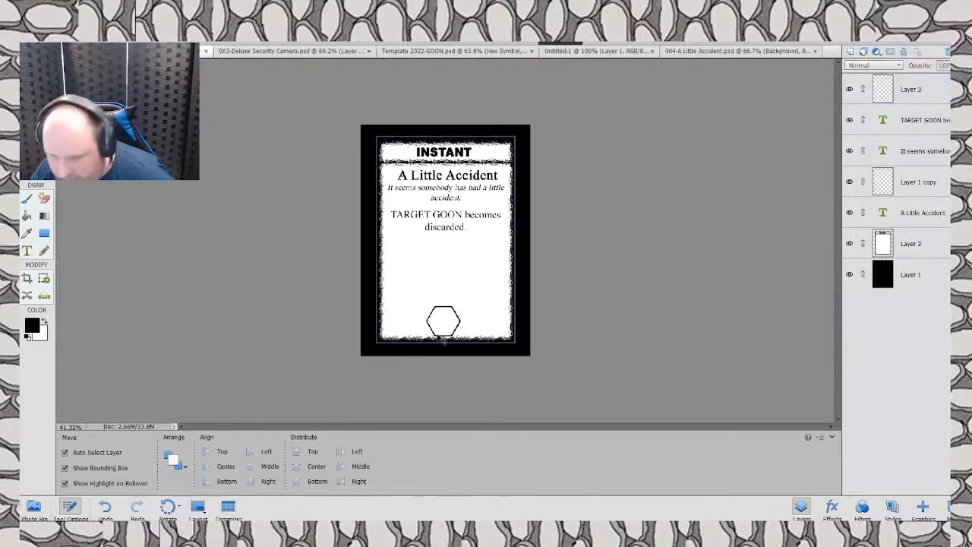
# Step: Reorder the hexagon's Layer 3 so it sits below the text layers and directly above Layer 2
pyautogui.click(27, 251)
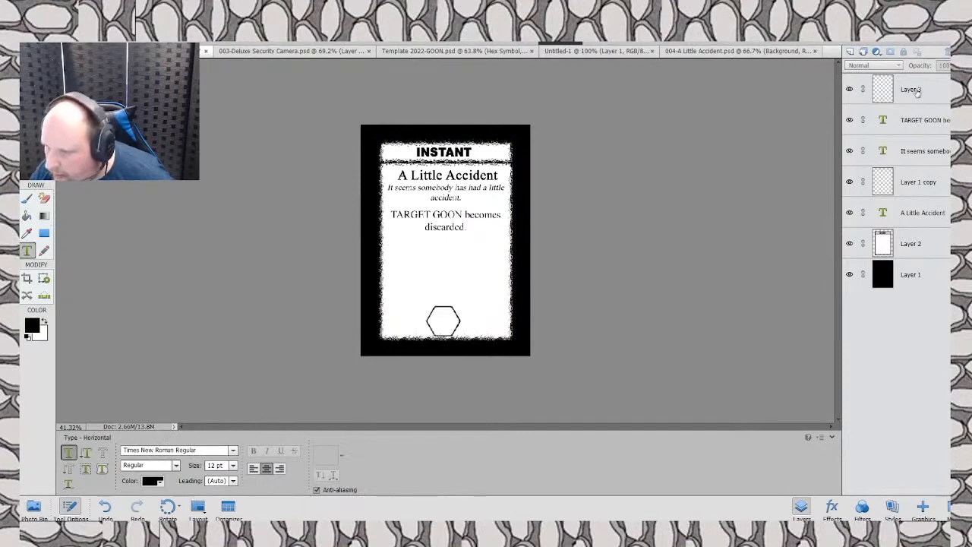
pyautogui.moveTo(916, 90); pyautogui.dragTo(924, 274)
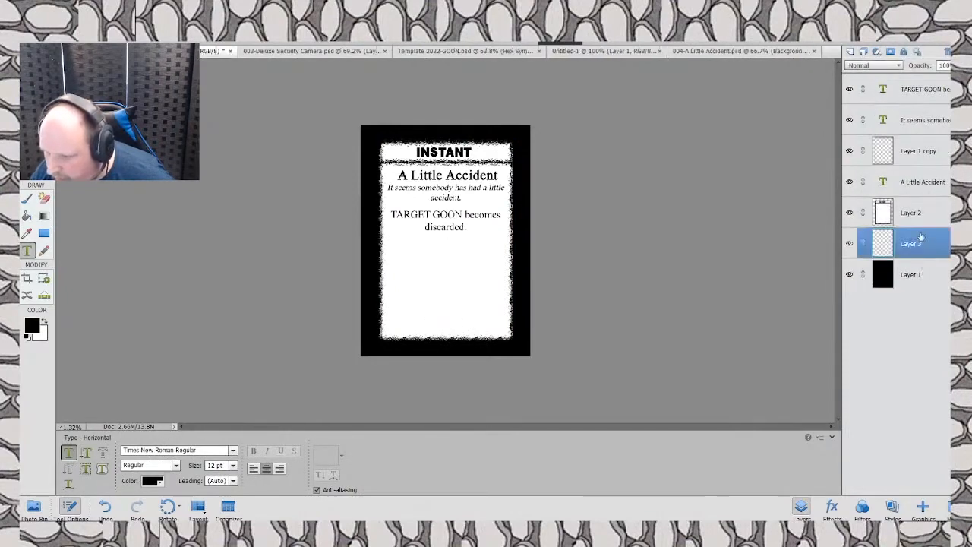
pyautogui.moveTo(909, 242); pyautogui.dragTo(912, 204)
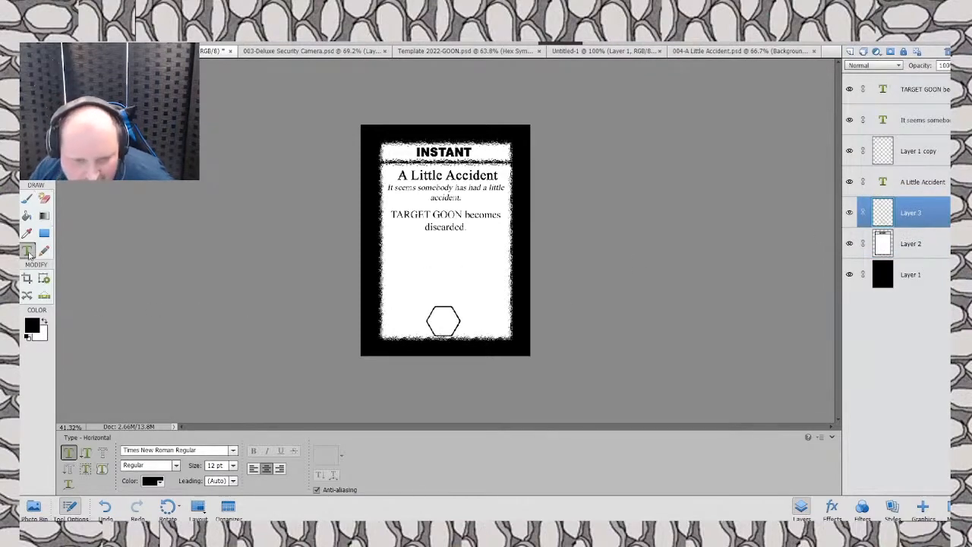
pyautogui.moveTo(415, 240); pyautogui.dragTo(490, 287)
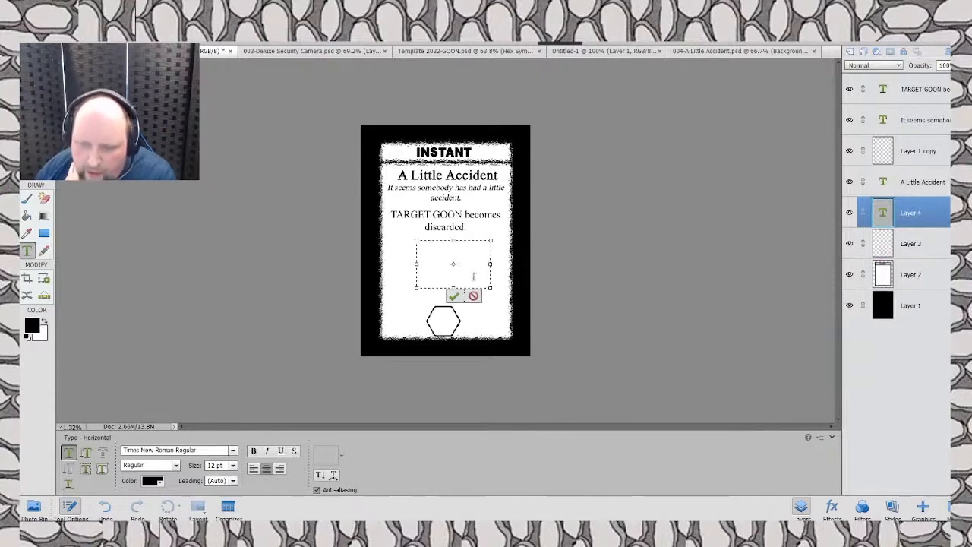
pyautogui.click(233, 464)
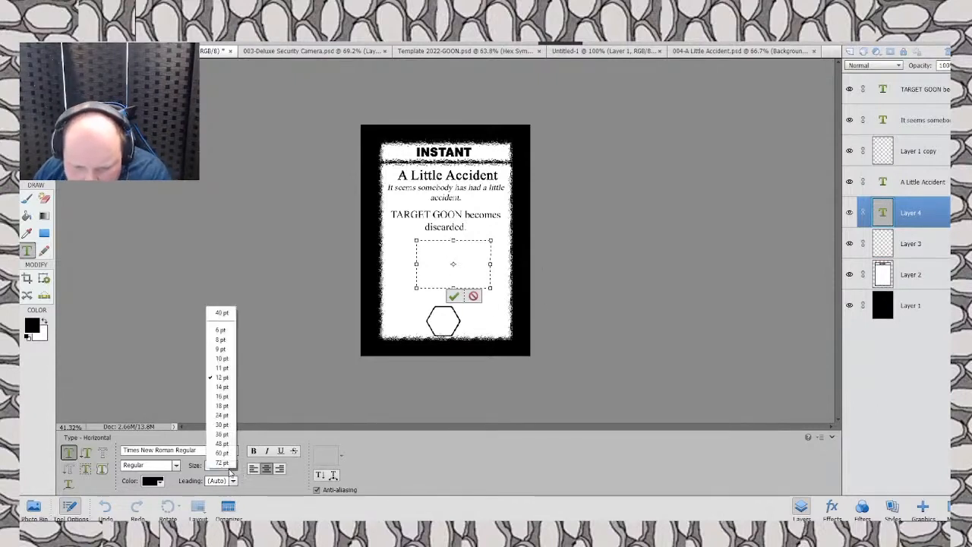
pyautogui.click(224, 415)
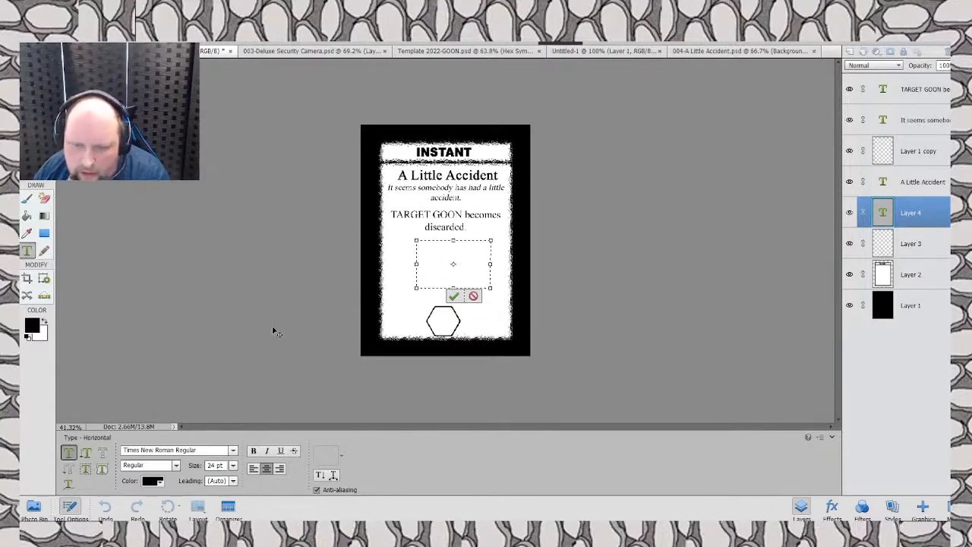
# Step: Set the foreground colour to a medium gray from the Default colour swatches
pyautogui.click(160, 482)
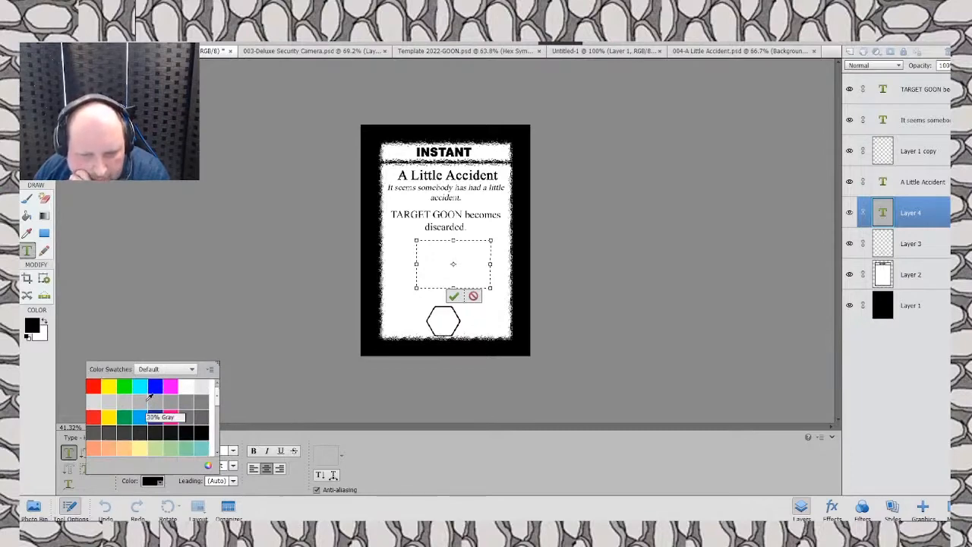
pyautogui.scroll(-3, 148, 400)
pyautogui.scroll(3, 145, 399)
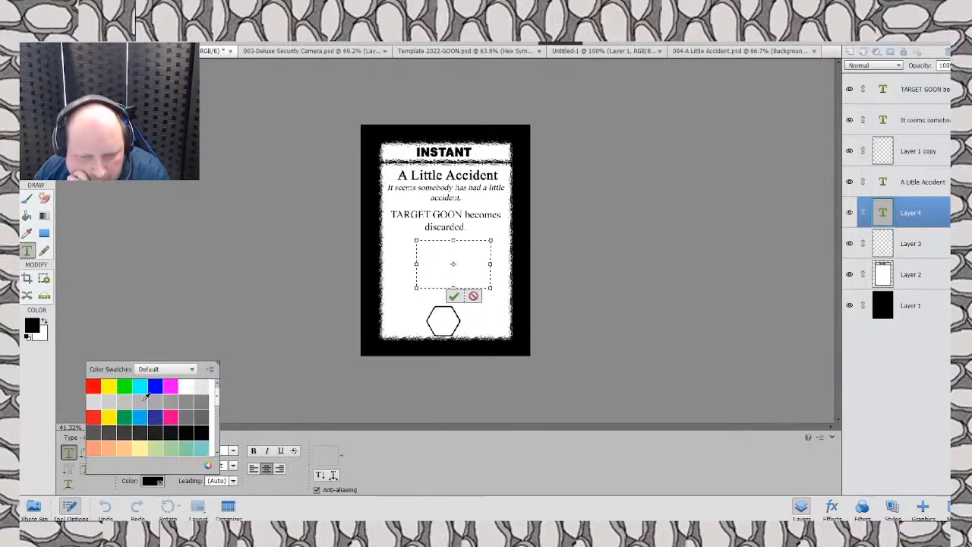
pyautogui.scroll(-6, 145, 397)
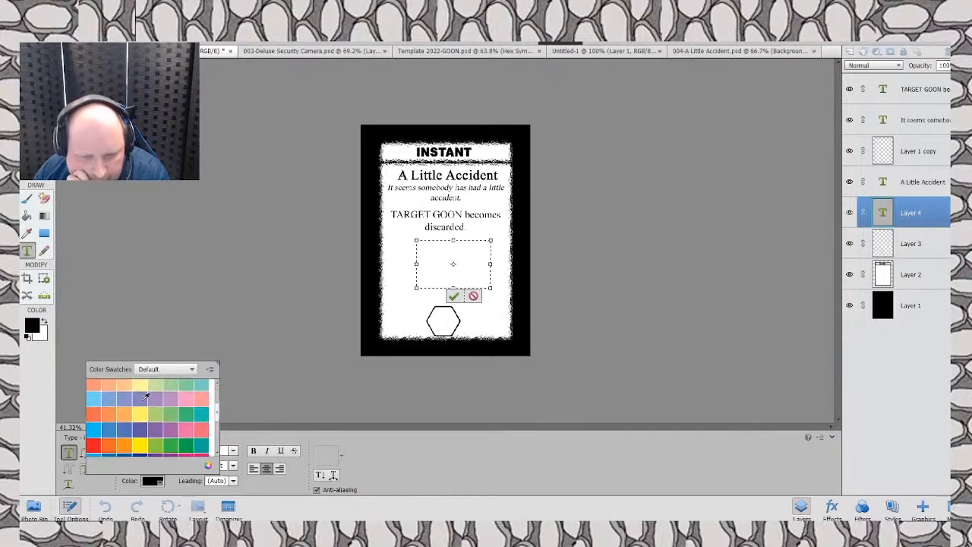
pyautogui.scroll(-8, 145, 396)
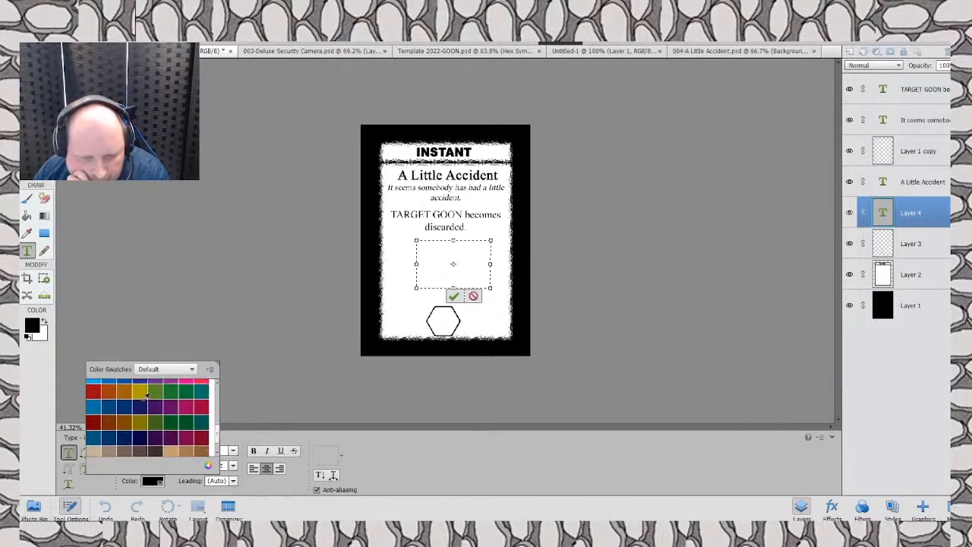
pyautogui.scroll(10, 145, 396)
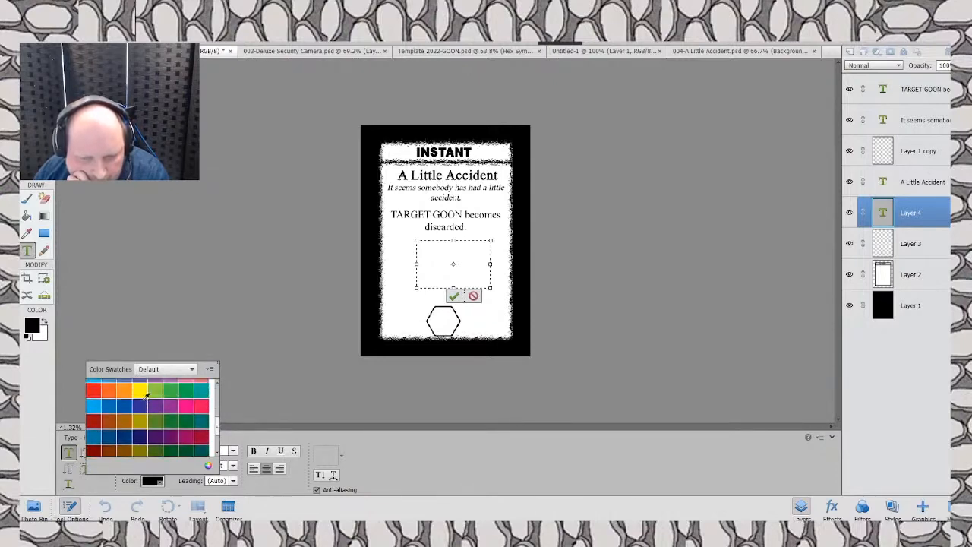
pyautogui.scroll(6, 145, 395)
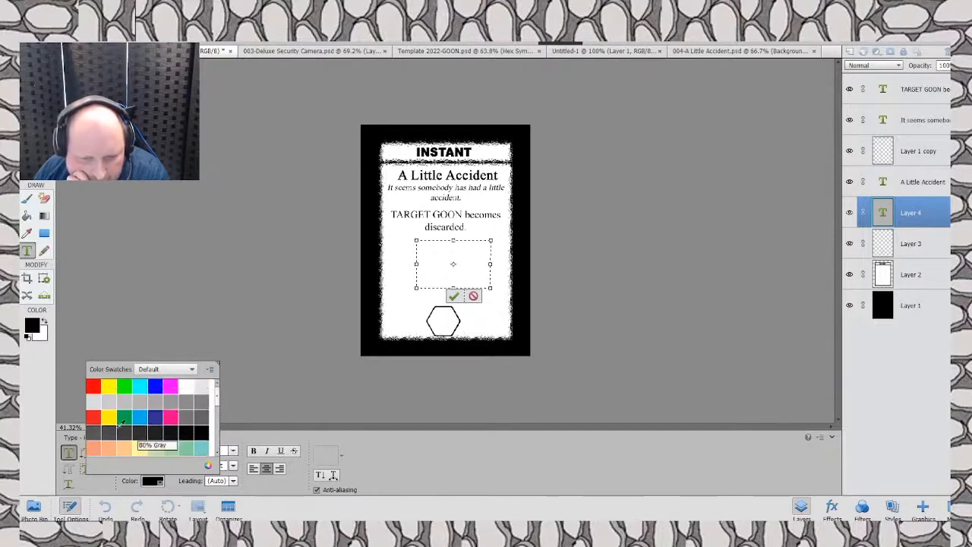
pyautogui.click(195, 404)
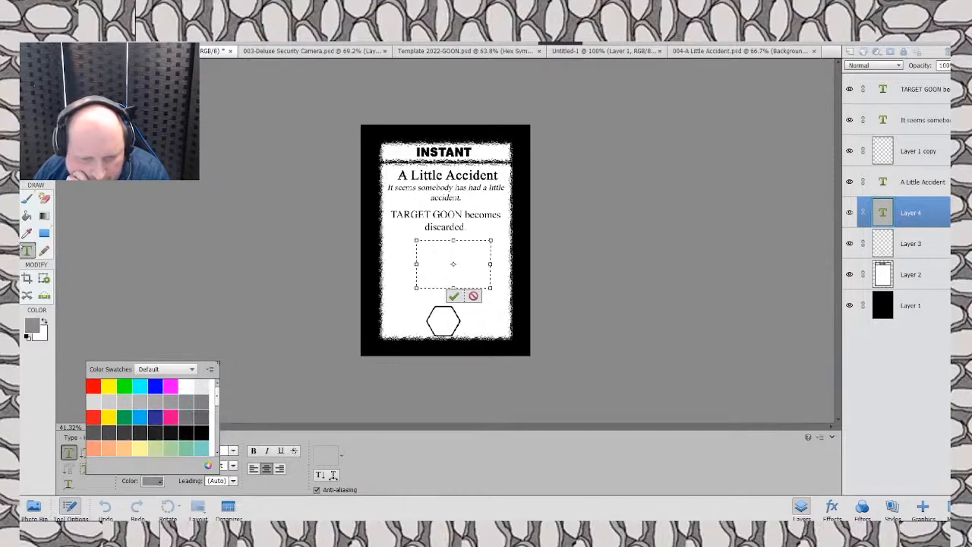
# Step: Fill the inside of the hexagon on Layer 3 with the medium gray using the Paint Bucket
pyautogui.click(30, 217)
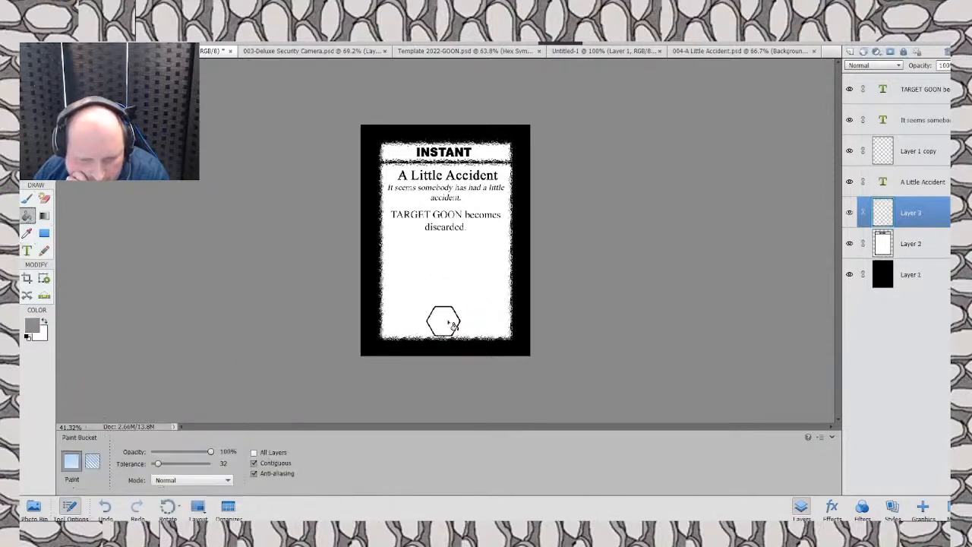
pyautogui.press('v')
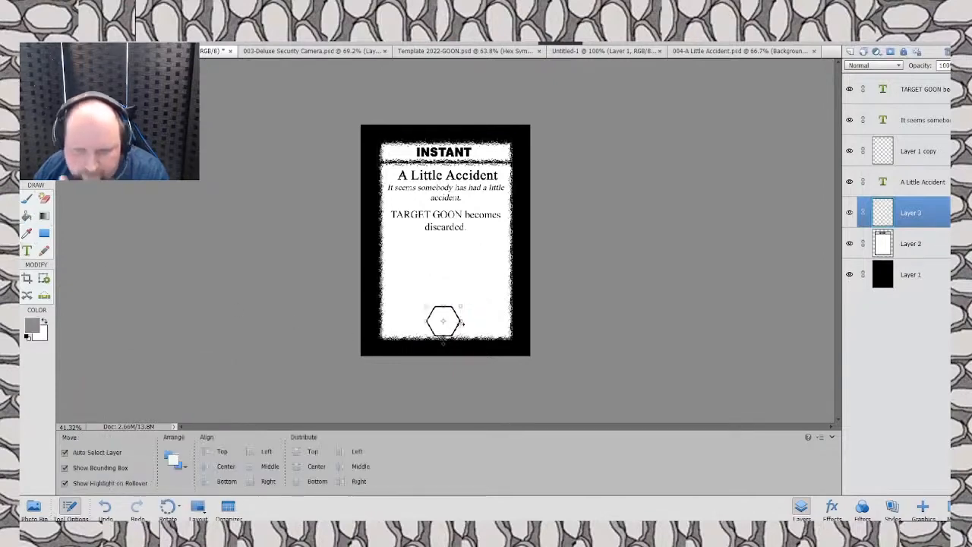
pyautogui.click(458, 324)
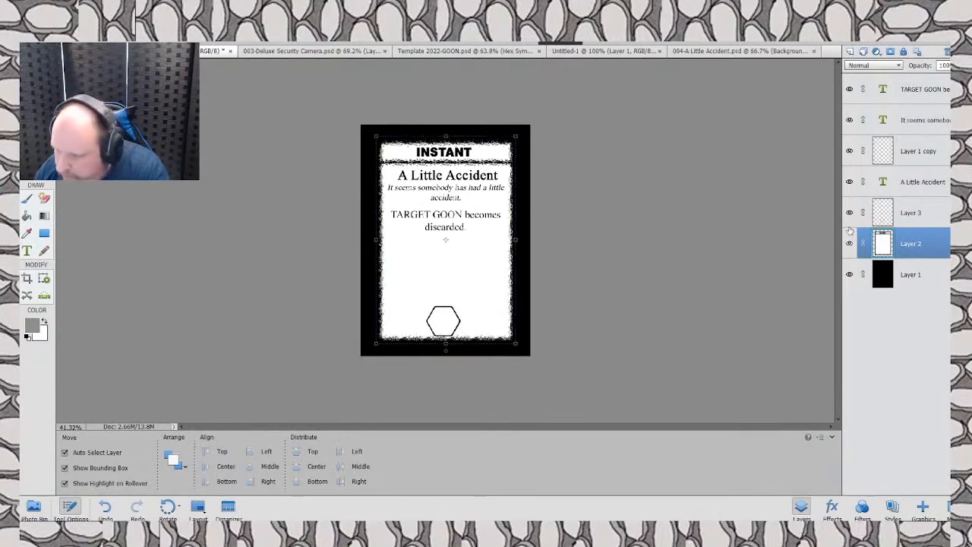
pyautogui.click(919, 211)
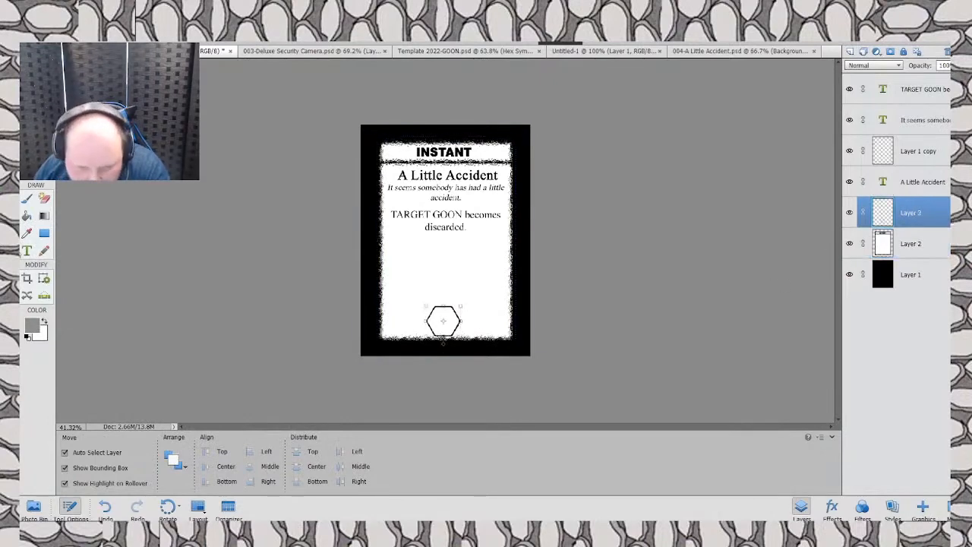
pyautogui.click(26, 218)
pyautogui.click(447, 320)
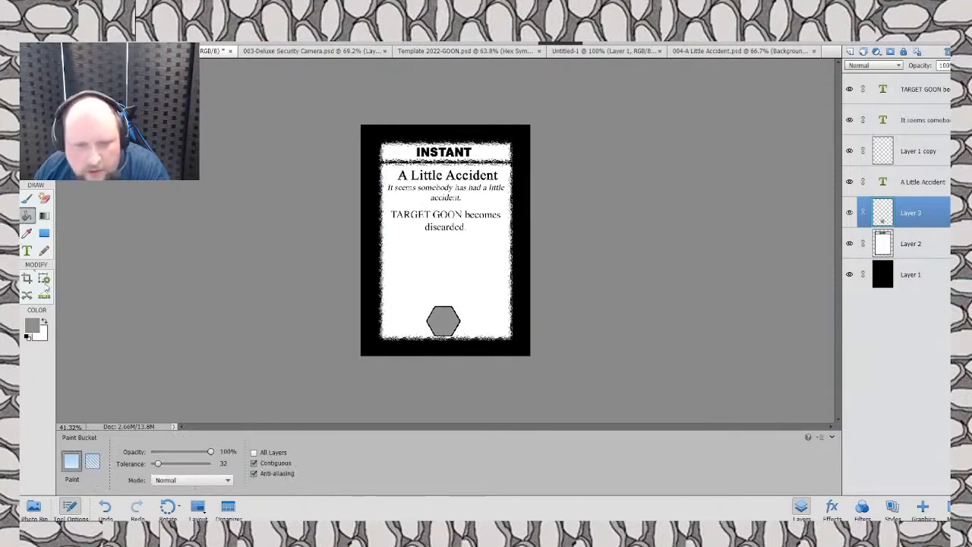
# Step: Create a text box over the gray hexagon and set its font size to 24 pt
pyautogui.click(26, 251)
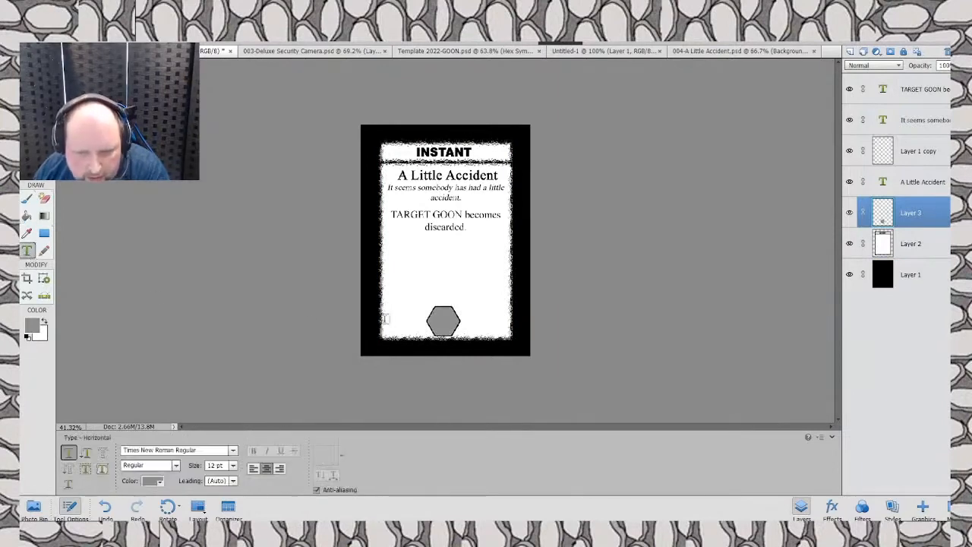
pyautogui.moveTo(428, 308); pyautogui.dragTo(459, 331)
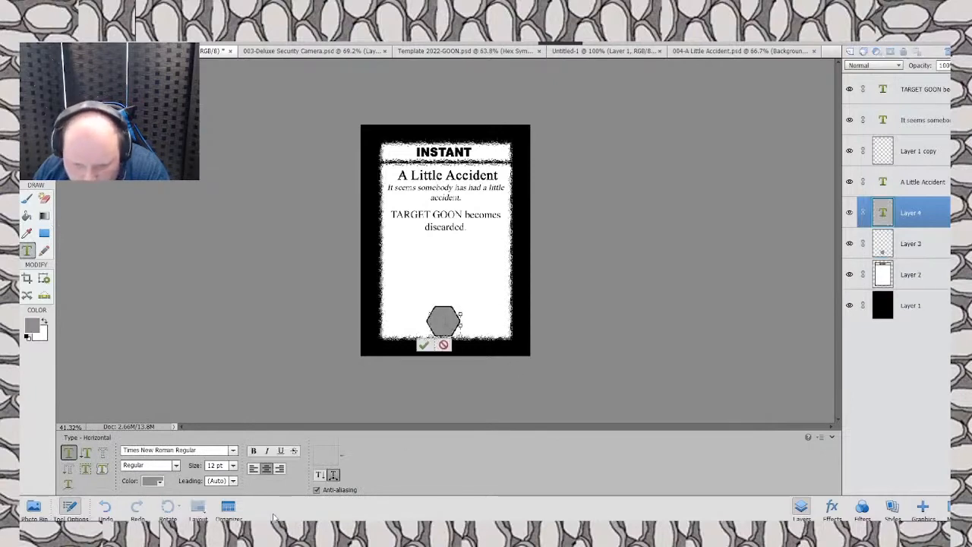
pyautogui.click(233, 464)
pyautogui.click(222, 408)
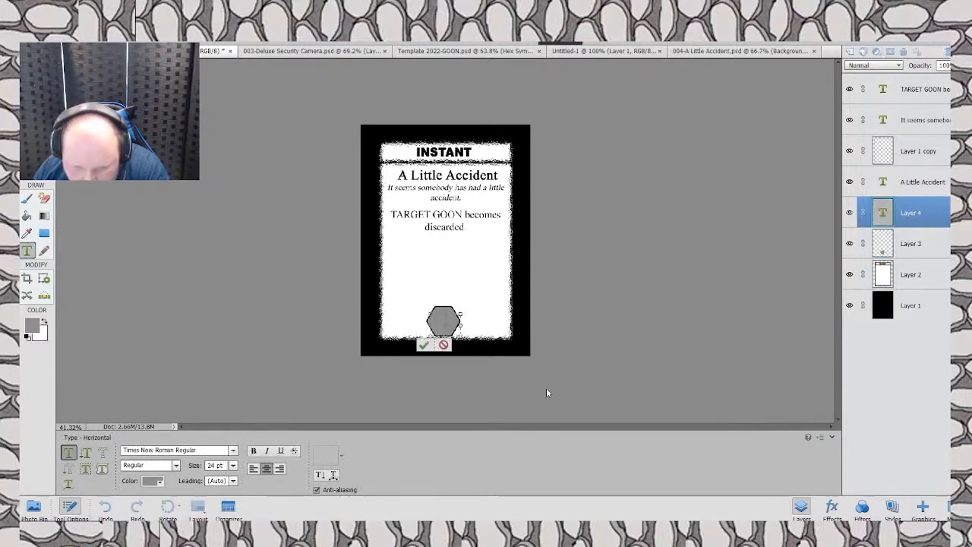
# Step: Set the text colour to white and enter the number 1 in the text box over the hexagon
pyautogui.click(160, 484)
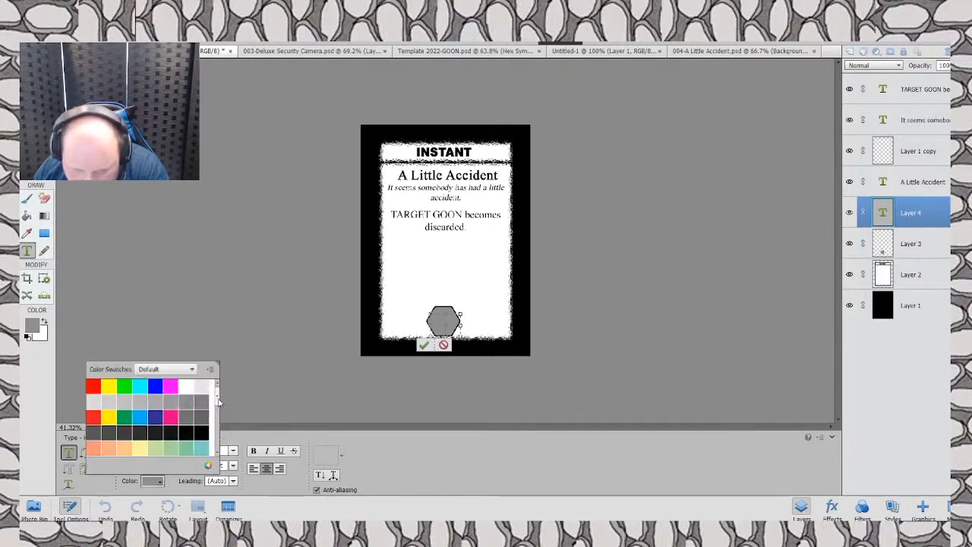
pyautogui.moveTo(218, 399)
pyautogui.mouseDown()
pyautogui.moveTo(218, 415)
pyautogui.moveTo(217, 387)
pyautogui.mouseUp()
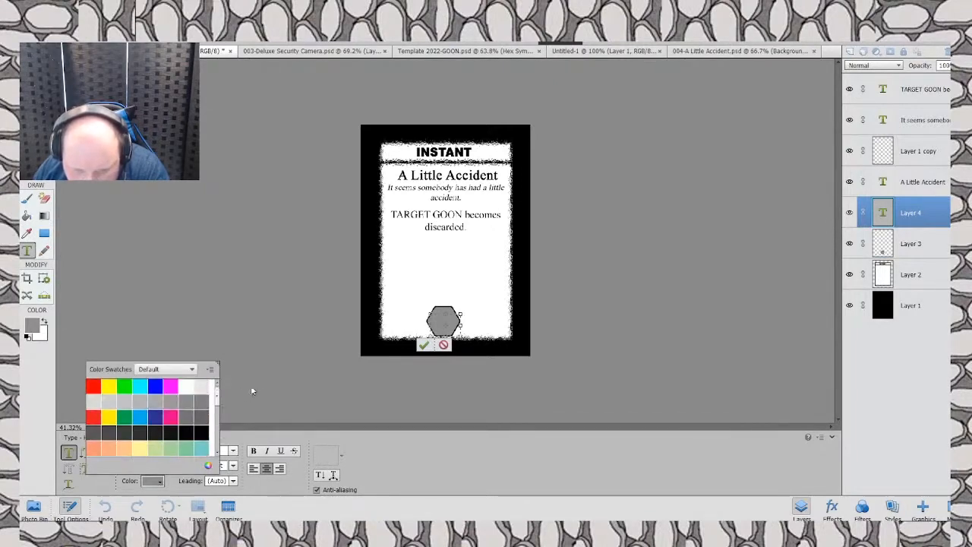
pyautogui.click(252, 391)
pyautogui.click(28, 337)
pyautogui.click(44, 321)
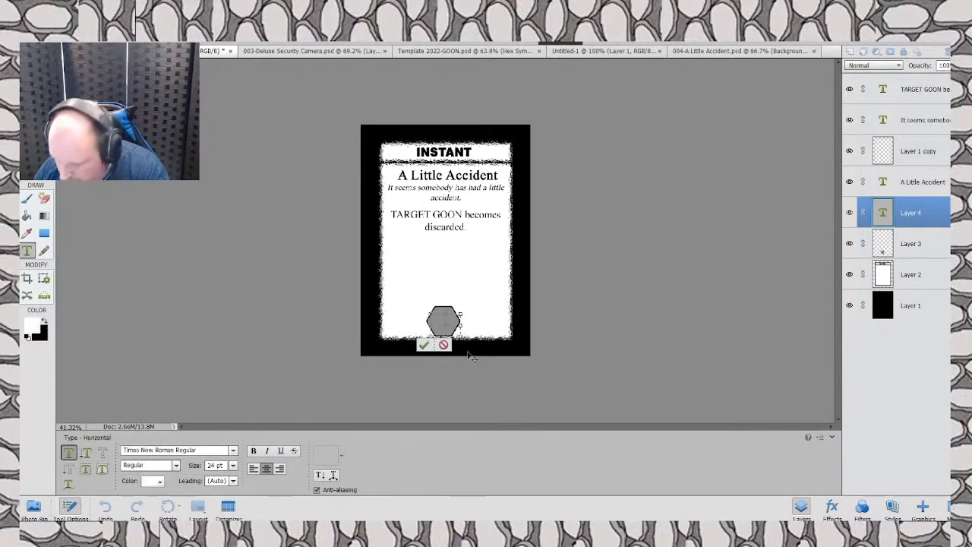
pyautogui.click(424, 345)
# Step: Move the white number 1 slightly up and left so it is centred inside the hexagon
pyautogui.press('v')
pyautogui.hotkey('ctrl', '=')
pyautogui.hotkey('ctrl', '=')
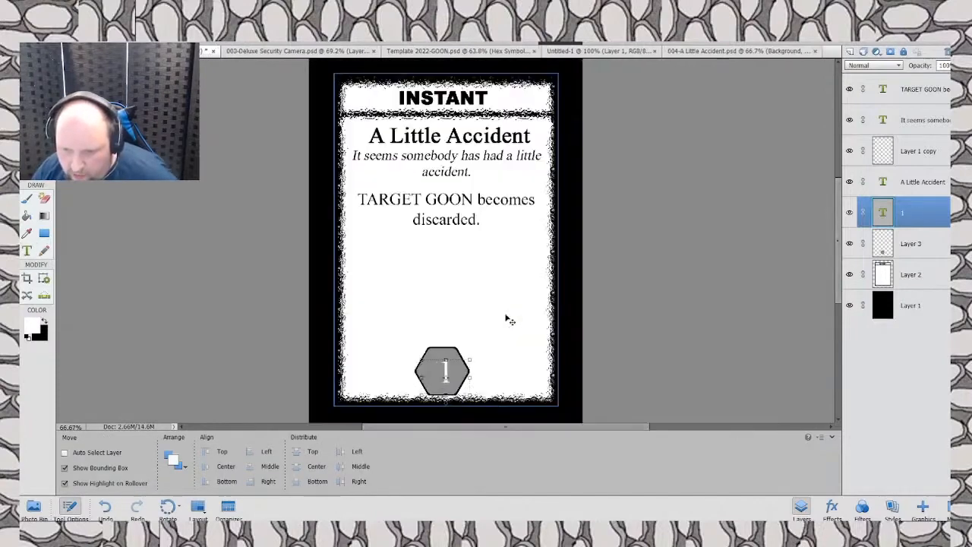
pyautogui.hotkey('ctrl', '-')
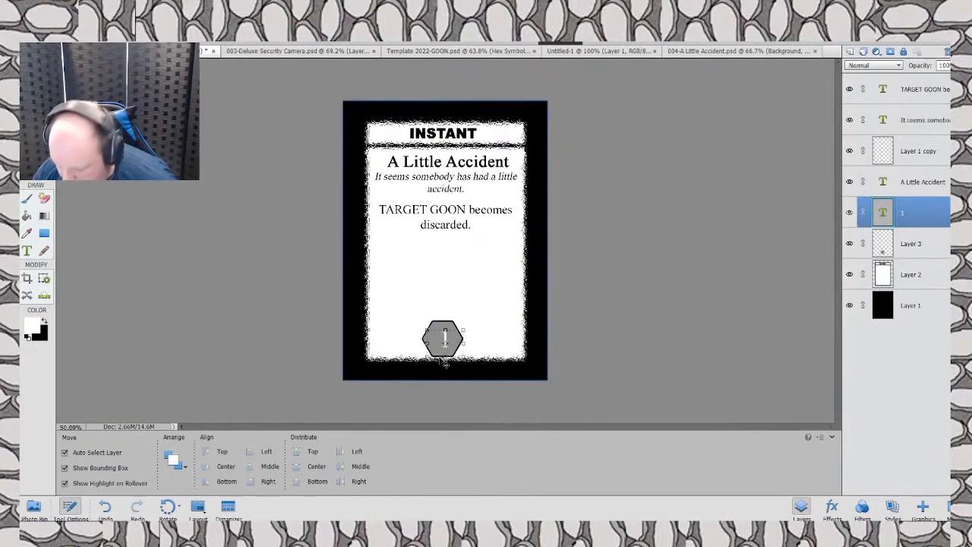
pyautogui.hotkey('ctrl', '=')
pyautogui.hotkey('ctrl', '=')
pyautogui.scroll(-1, 837, 304)
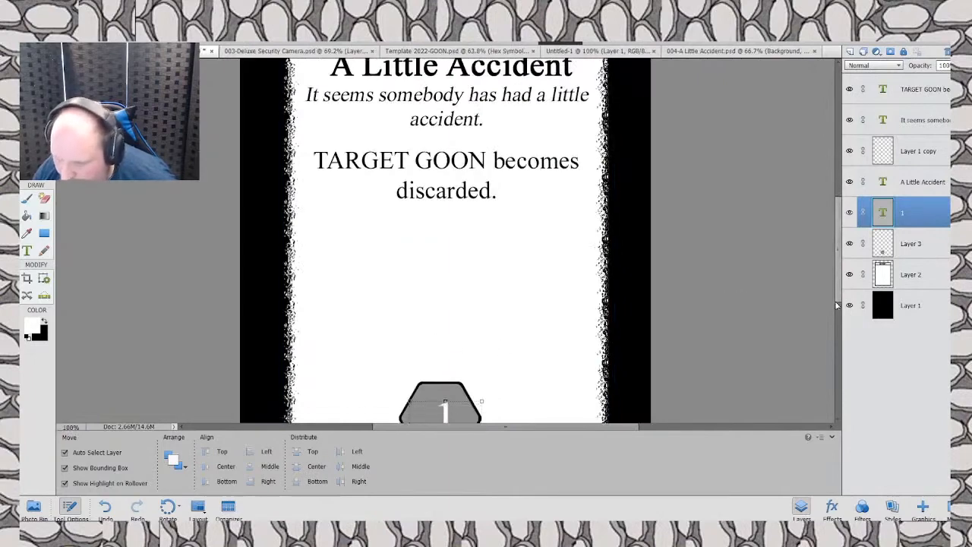
pyautogui.scroll(-3, 836, 304)
pyautogui.moveTo(436, 249); pyautogui.dragTo(440, 245)
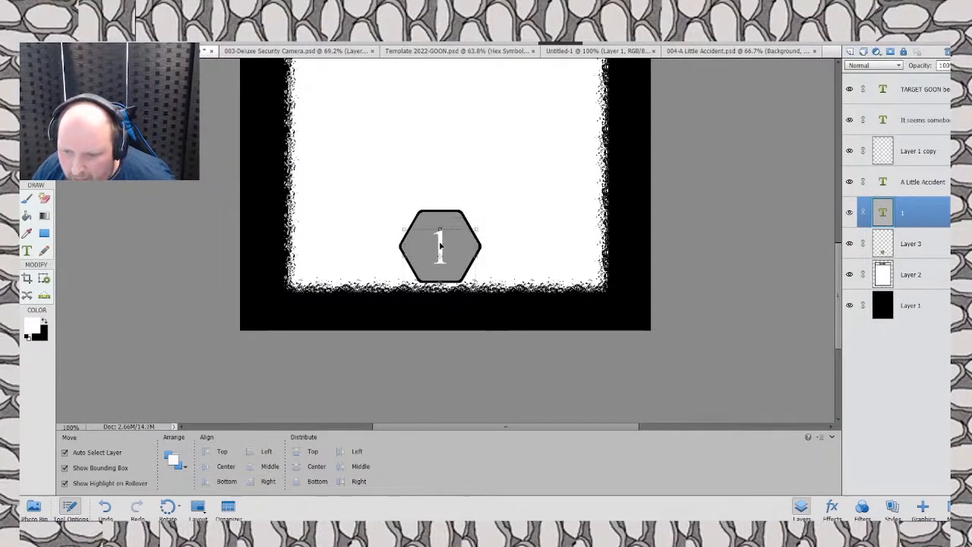
# Step: Set the font size of the number 1 in the hexagon to 30 pt and move it slightly up and left
pyautogui.doubleClick(441, 246)
pyautogui.click(233, 465)
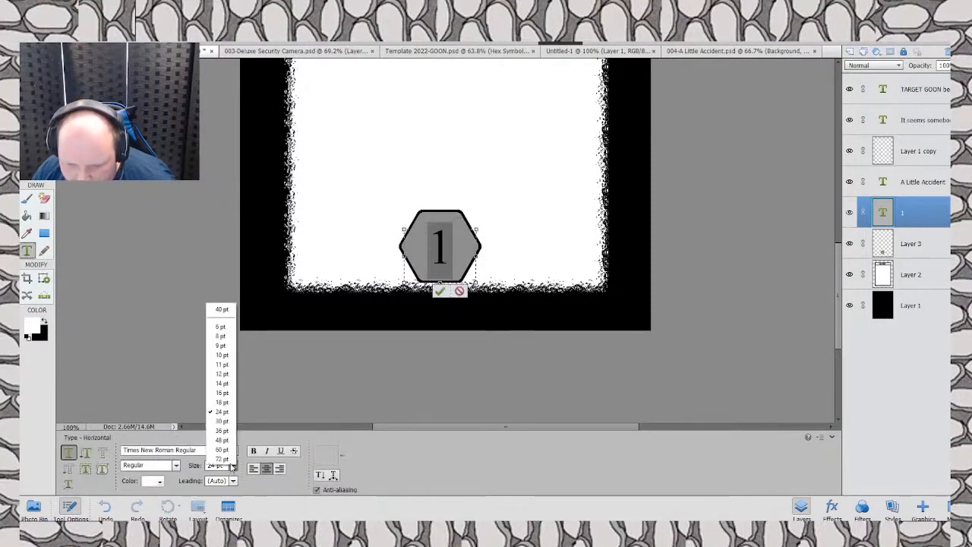
pyautogui.click(221, 420)
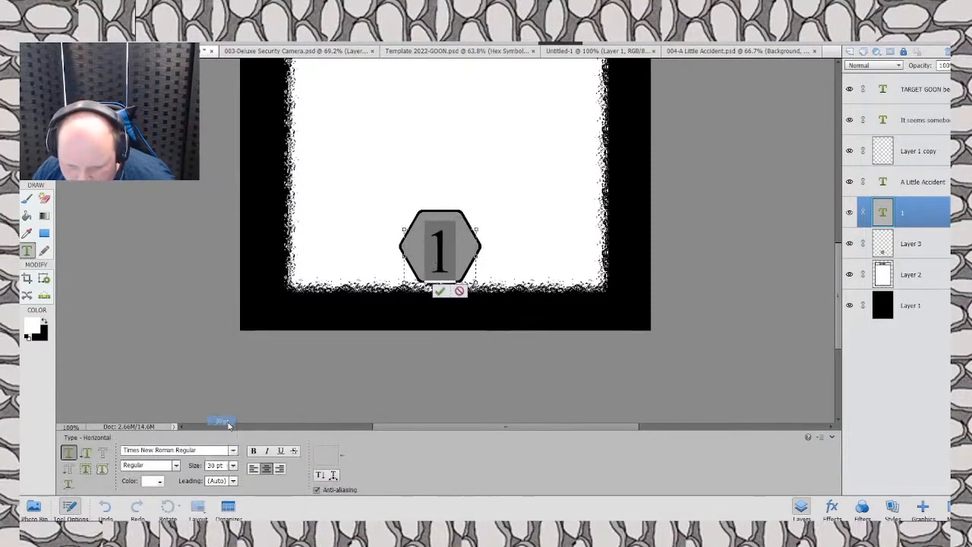
pyautogui.click(438, 290)
pyautogui.press('v')
pyautogui.moveTo(440, 257); pyautogui.dragTo(431, 244)
# Step: Change the number in the hexagon from 1 to 10
pyautogui.press('t')
pyautogui.click(431, 245)
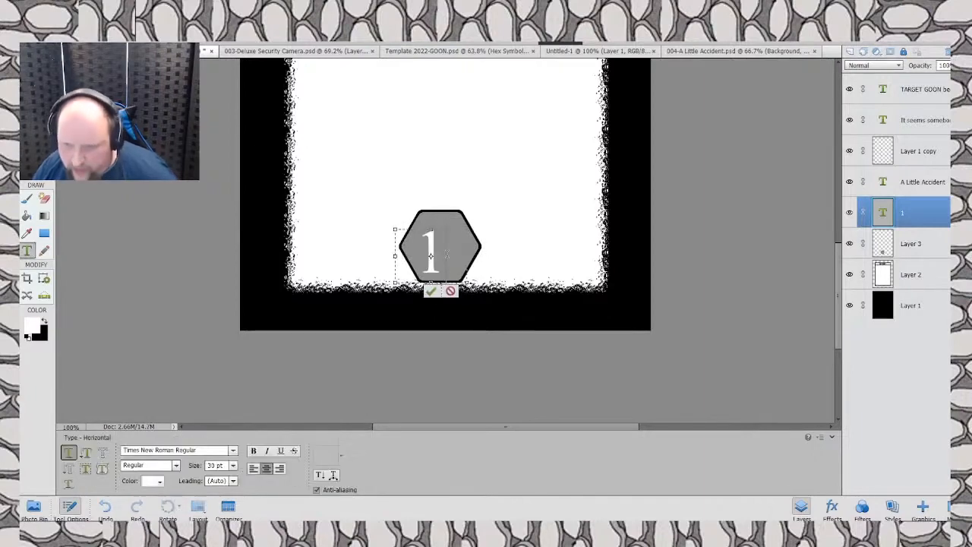
pyautogui.write('0')
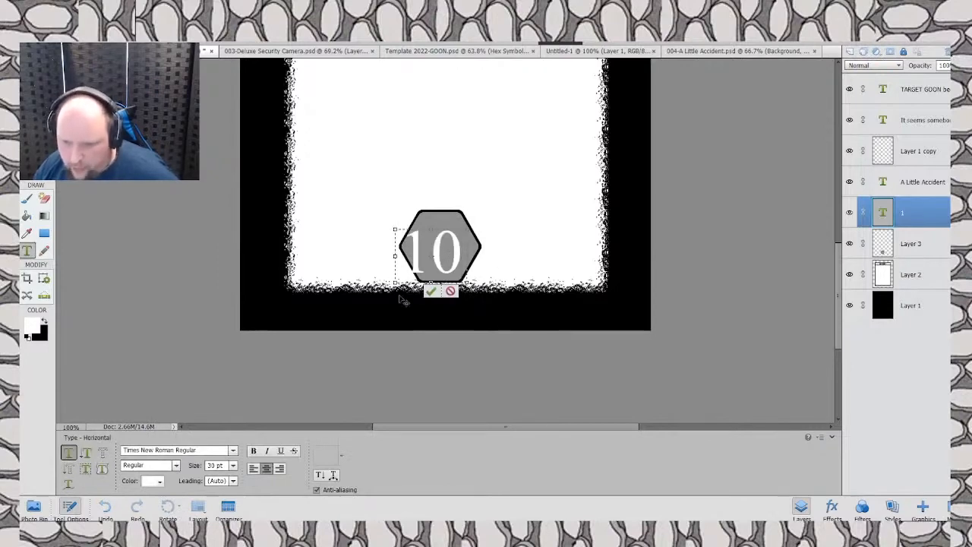
pyautogui.click(431, 290)
# Step: Move the white number 10 up and sideways in small increments so it sits centred within the hexagon
pyautogui.press('v')
pyautogui.moveTo(420, 250); pyautogui.dragTo(426, 244)
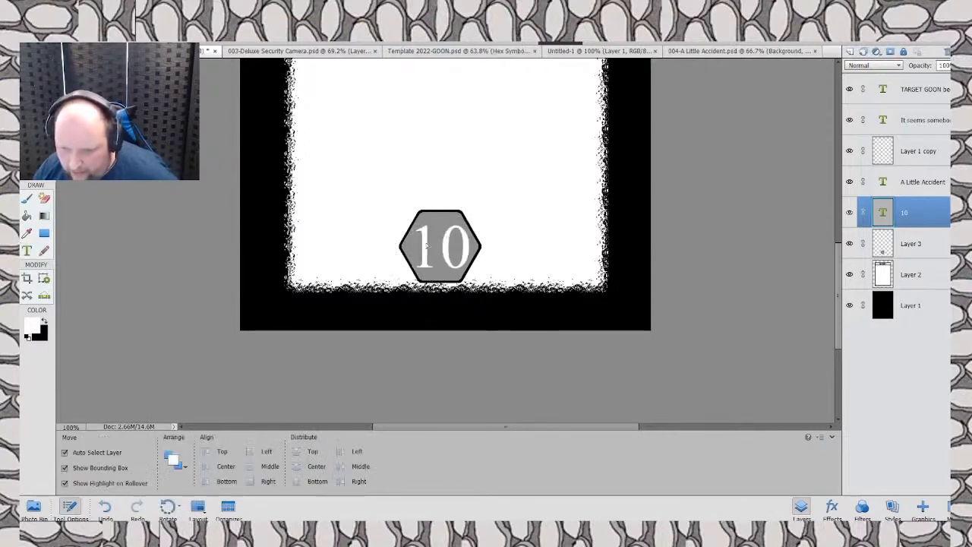
pyautogui.press('Left')
pyautogui.press('Left')
pyautogui.press('Left')
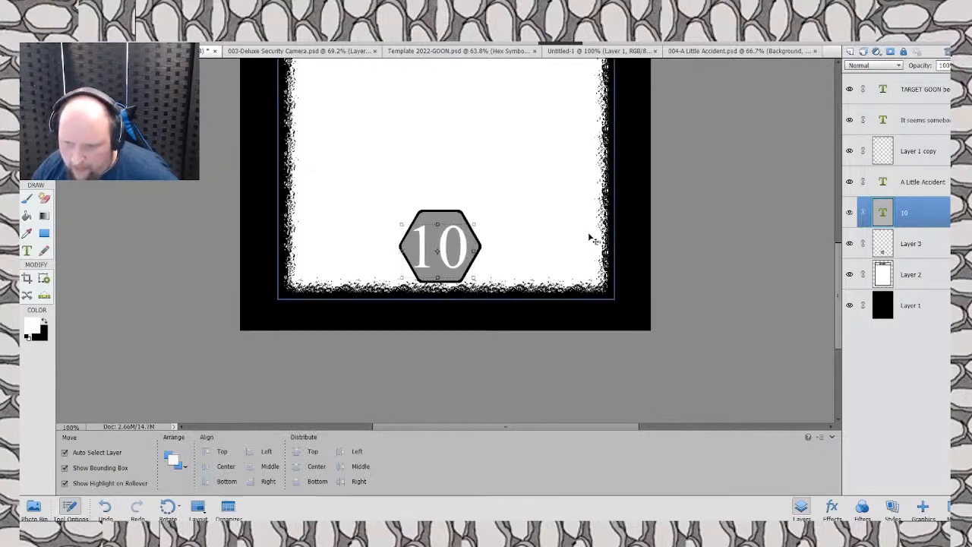
pyautogui.press('Up')
pyautogui.press('Up')
pyautogui.press('Up')
pyautogui.press('Up')
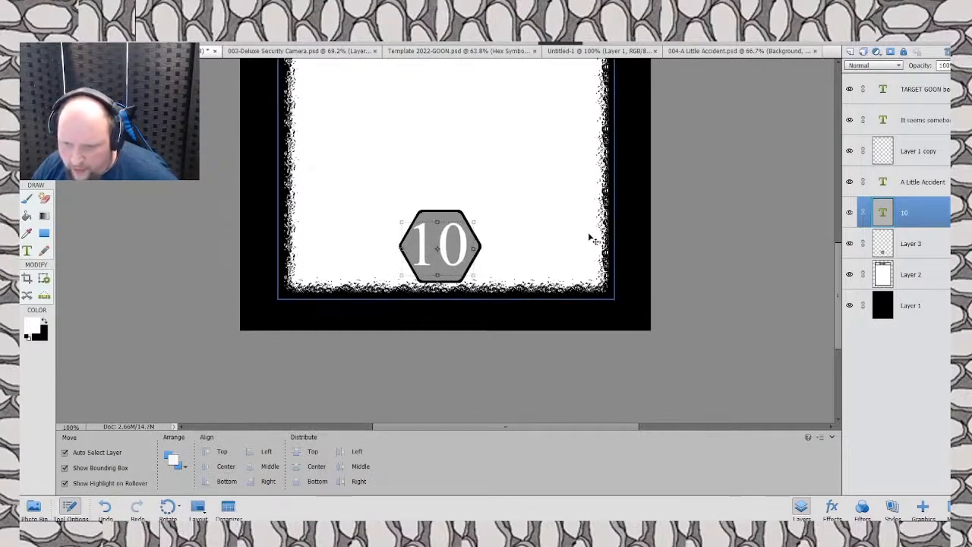
pyautogui.press('Up')
pyautogui.press('Up')
pyautogui.press('Up')
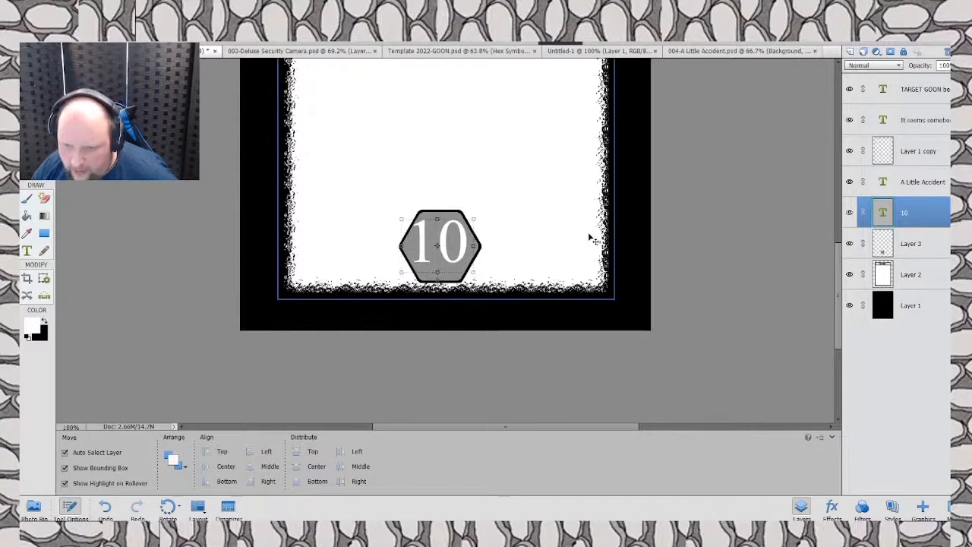
pyautogui.click(522, 275)
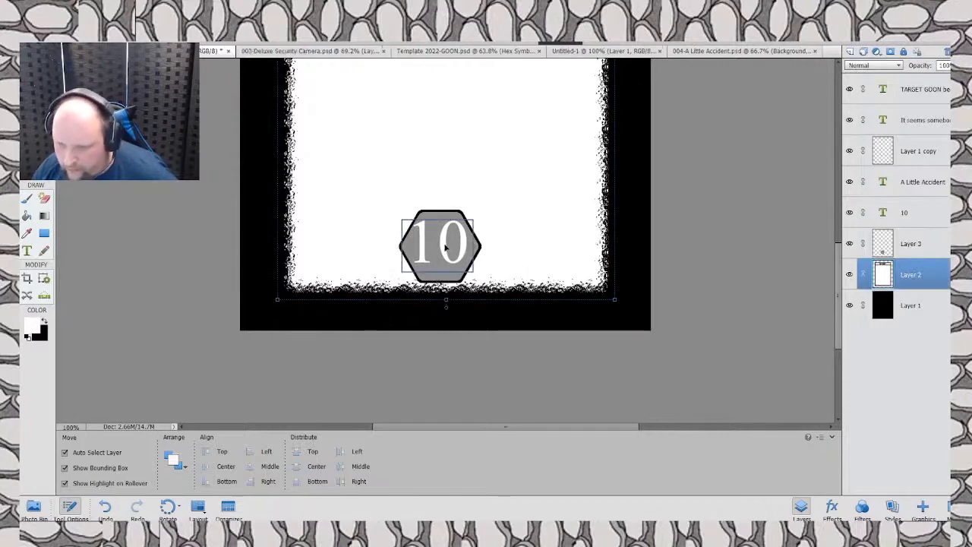
# Step: Replace the number 10 in the hexagon with 1
pyautogui.doubleClick(445, 243)
pyautogui.write('1')
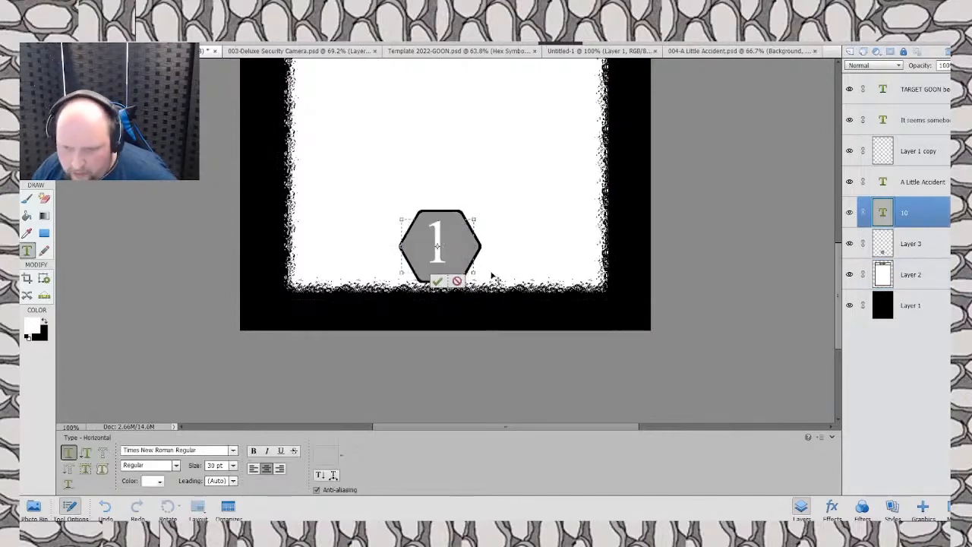
pyautogui.click(437, 281)
pyautogui.press('v')
pyautogui.click(557, 241)
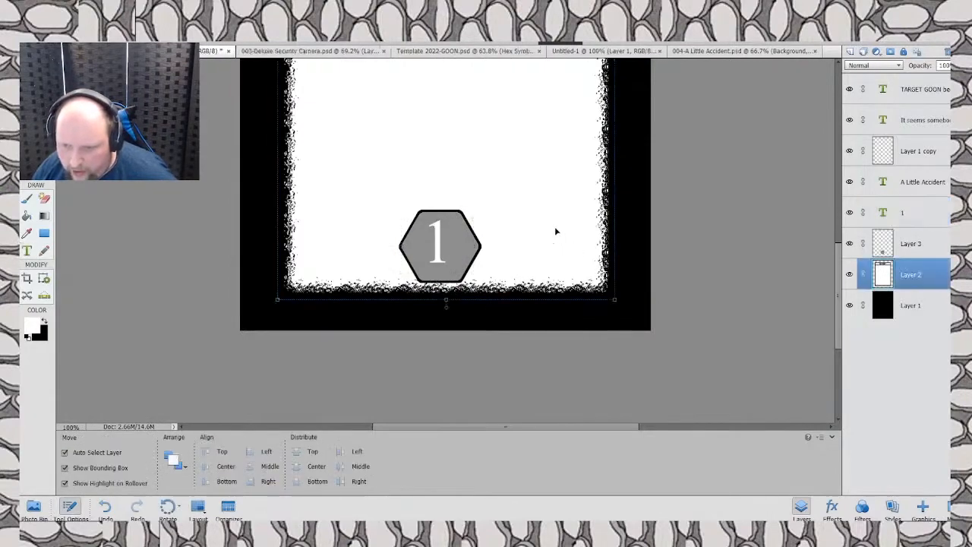
pyautogui.hotkey('ctrl', '-')
pyautogui.hotkey('ctrl', '-')
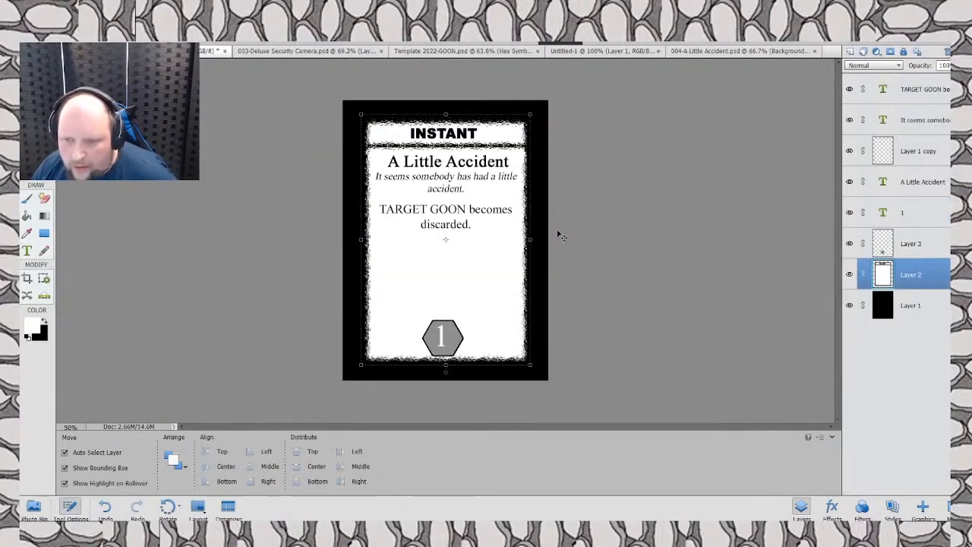
# Step: Add a text box before the INSTANT heading with the number 004 in black Times New Roman at 10 pt
pyautogui.click(28, 253)
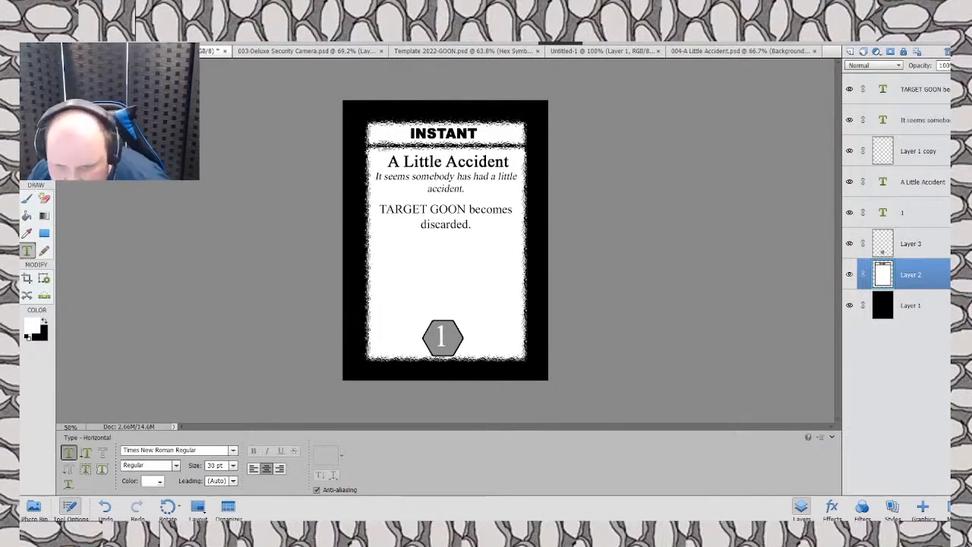
pyautogui.moveTo(370, 127); pyautogui.dragTo(410, 142)
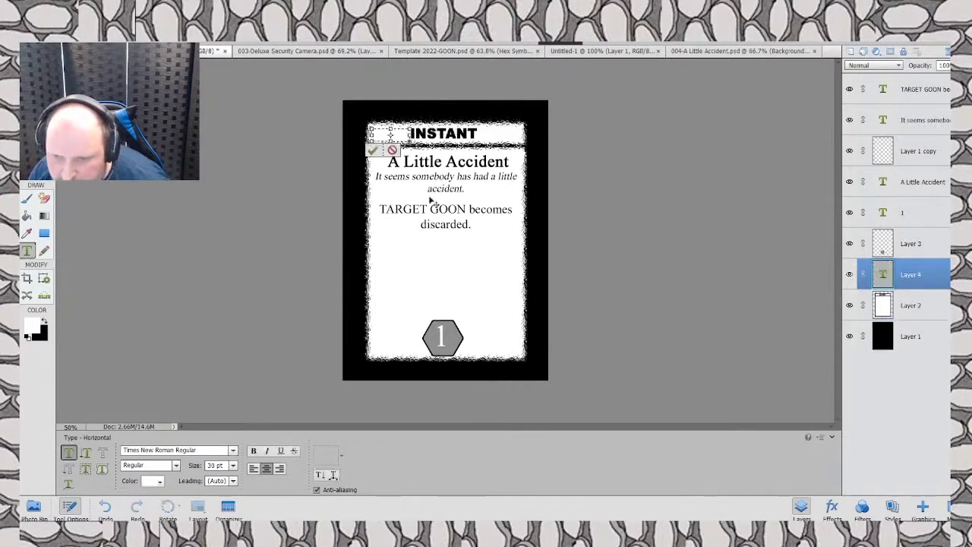
pyautogui.click(233, 465)
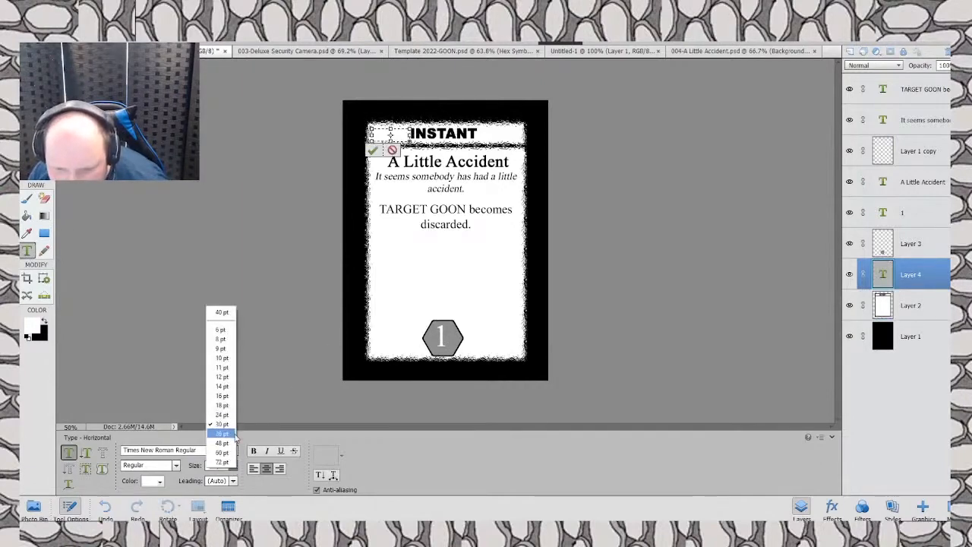
pyautogui.click(221, 357)
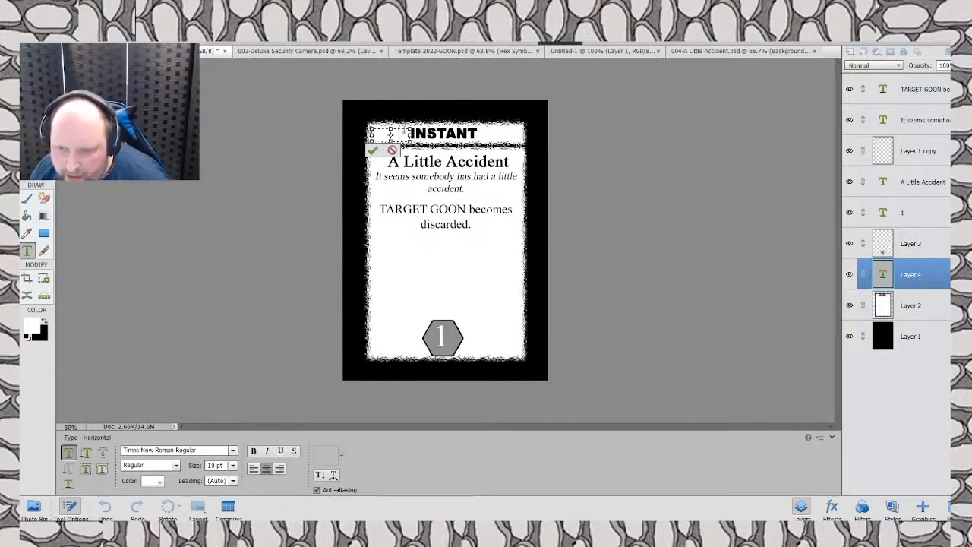
pyautogui.moveTo(403, 131); pyautogui.dragTo(274, 265)
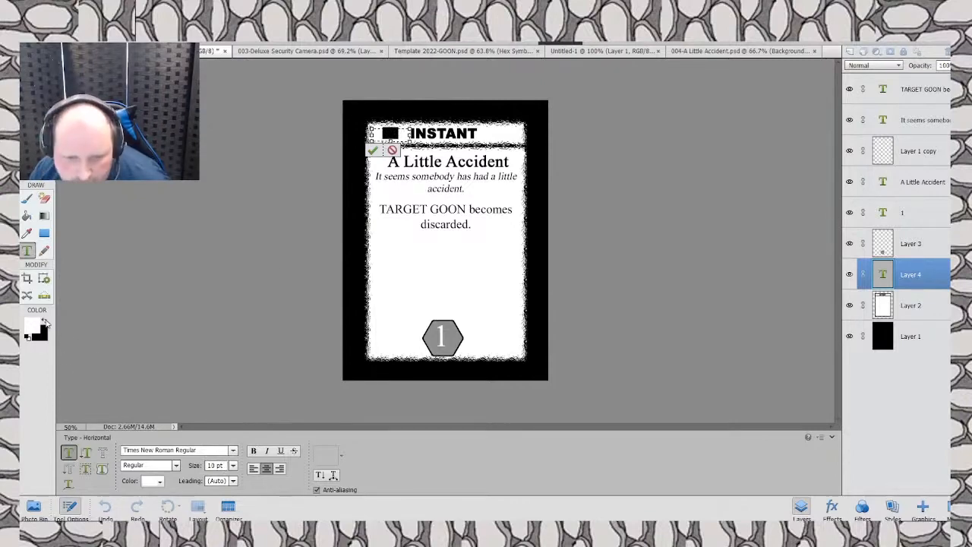
pyautogui.click(44, 322)
pyautogui.click(372, 150)
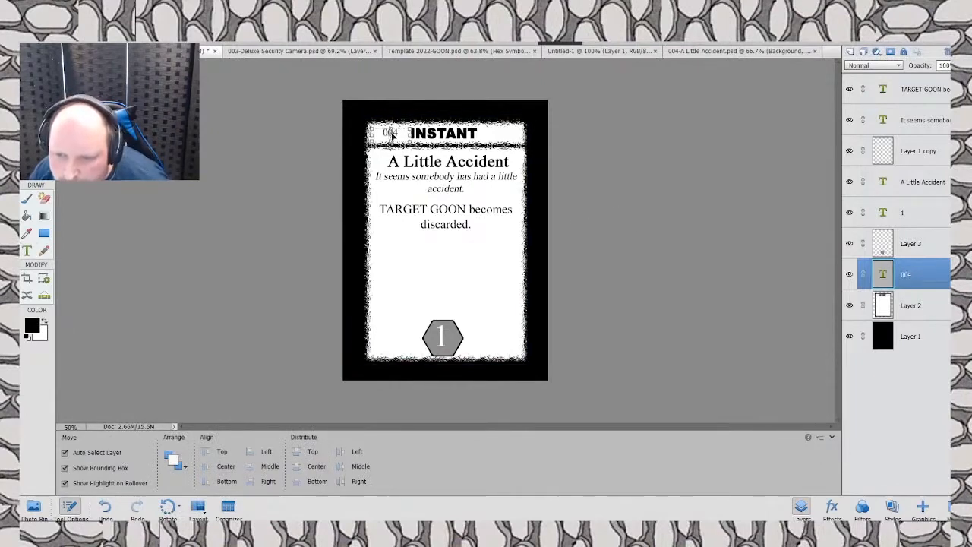
# Step: Make the text box of the number 004 slightly taller and set its font size to 12 pt
pyautogui.doubleClick(389, 134)
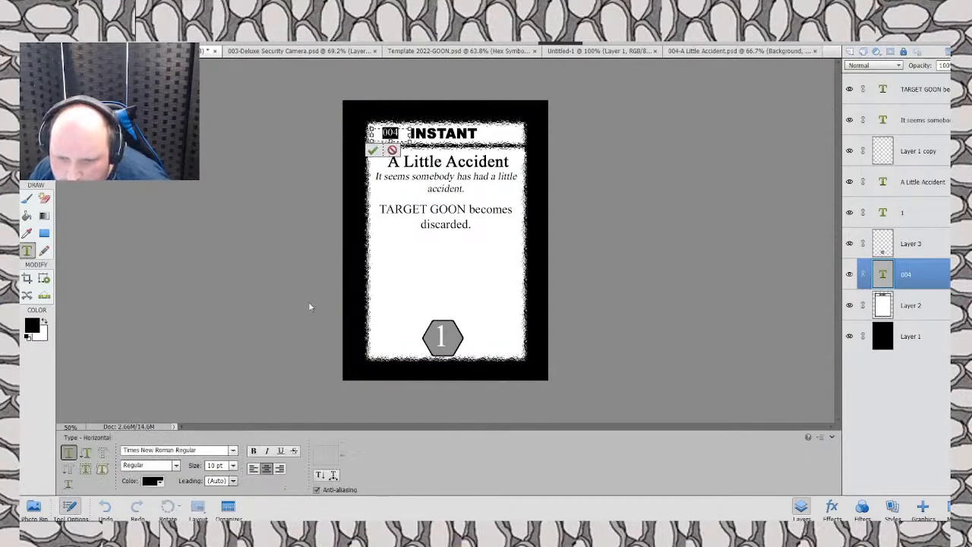
pyautogui.moveTo(391, 142); pyautogui.dragTo(391, 149)
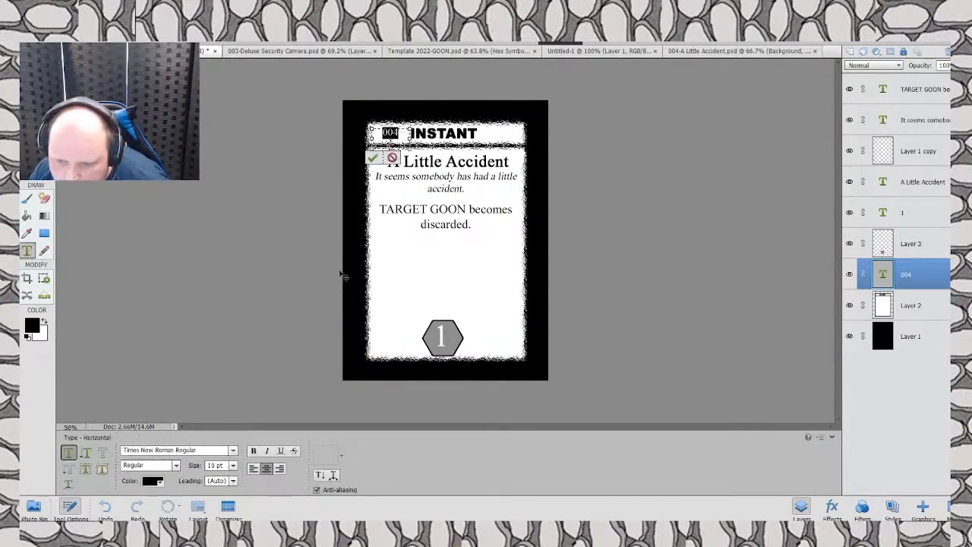
pyautogui.click(233, 465)
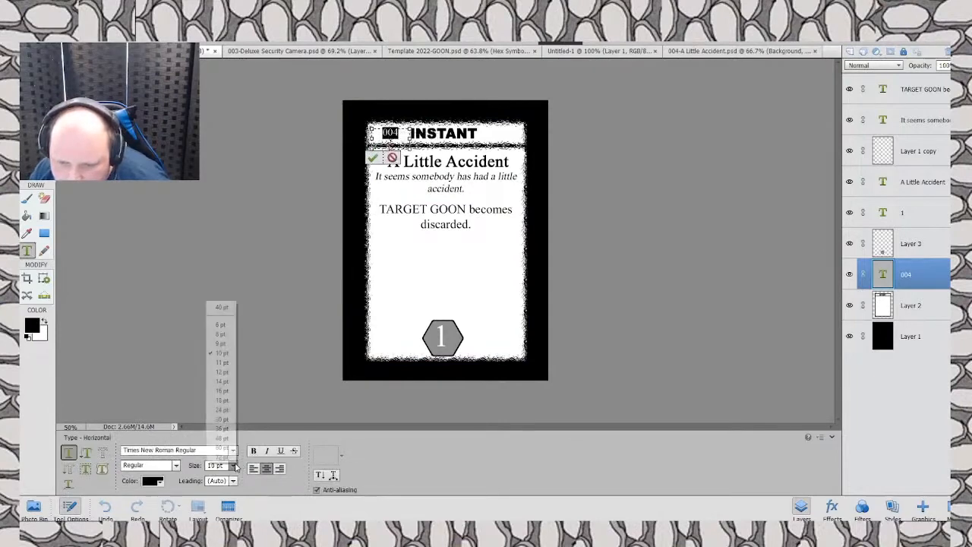
pyautogui.click(230, 372)
pyautogui.click(372, 158)
# Step: Nudge the number 004 to the left end of the header strip, level with the INSTANT heading
pyautogui.press('v')
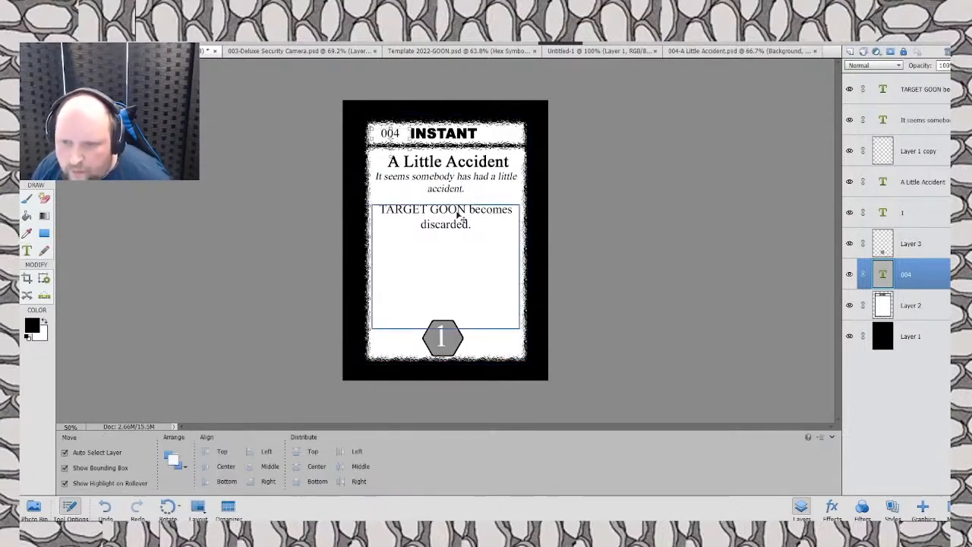
pyautogui.press('Left')
pyautogui.press('Left')
pyautogui.press('Left')
pyautogui.press('Left')
pyautogui.press('Left')
pyautogui.press('Left')
pyautogui.press('Left')
pyautogui.press('Left')
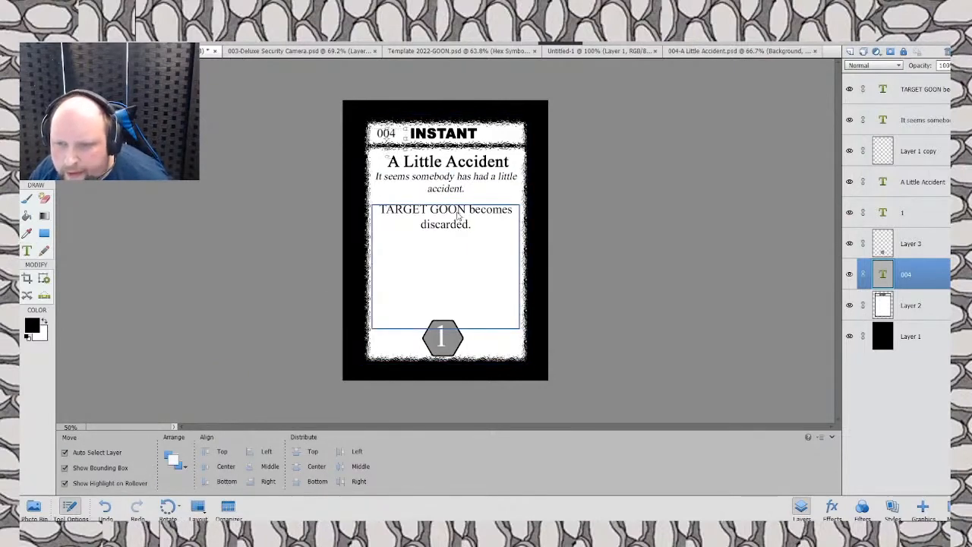
pyautogui.press('Left')
pyautogui.press('Left')
pyautogui.press('Left')
pyautogui.press('Left')
pyautogui.press('Left')
pyautogui.press('Left')
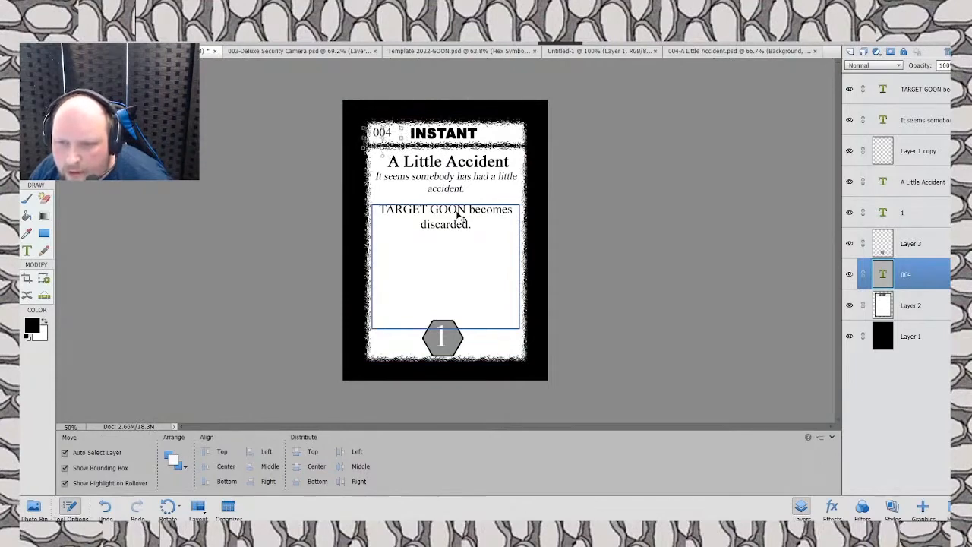
pyautogui.press('Up')
pyautogui.press('Up')
pyautogui.press('Up')
pyautogui.press('Up')
pyautogui.press('Down')
pyautogui.press('Down')
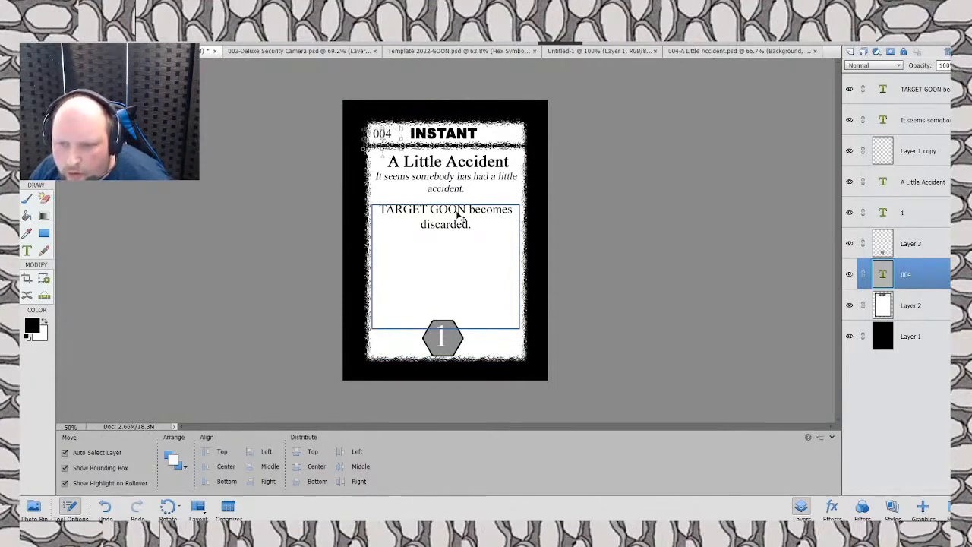
pyautogui.press('Up')
pyautogui.click(590, 234)
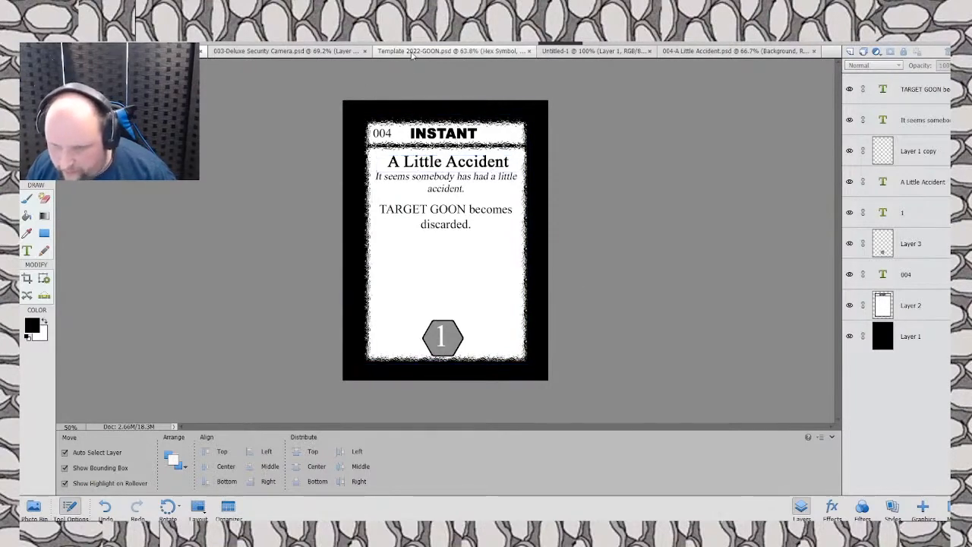
# Step: Look through the open documents and close 004-A Little Accident.psd without saving its changes
pyautogui.click(448, 50)
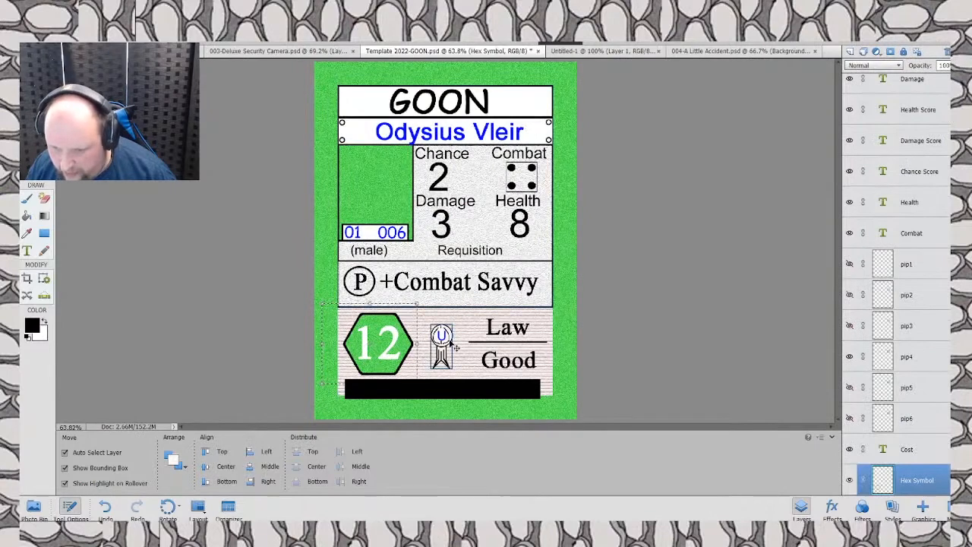
pyautogui.click(608, 51)
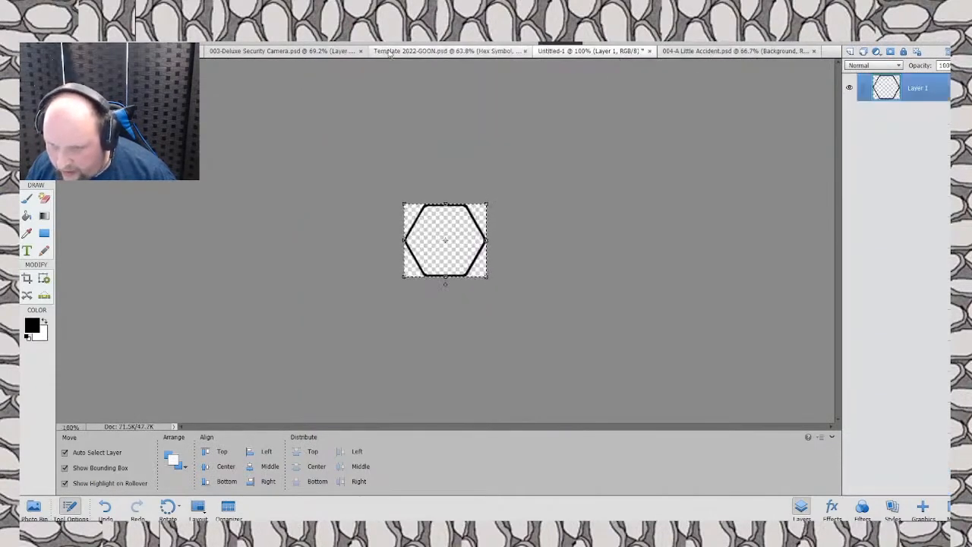
pyautogui.click(296, 52)
pyautogui.click(189, 52)
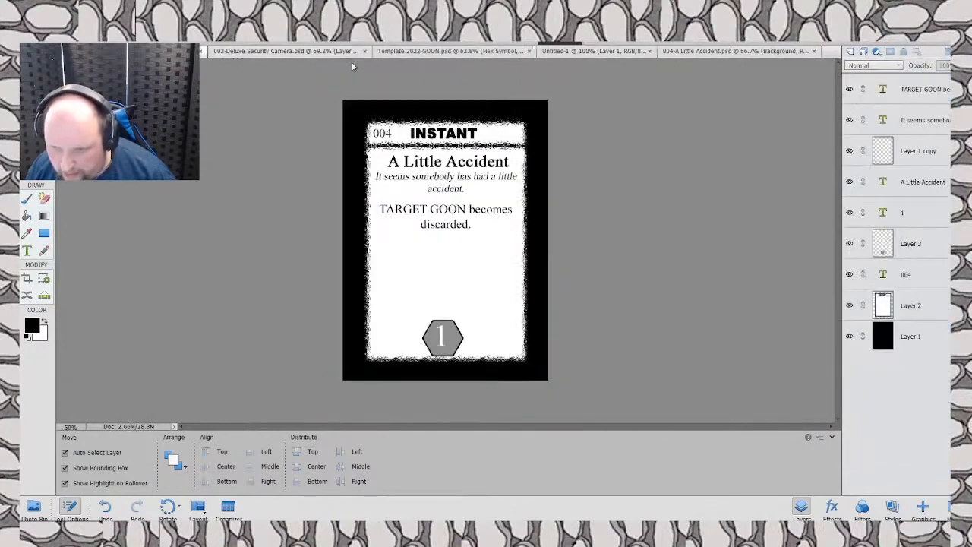
pyautogui.click(592, 51)
pyautogui.click(706, 51)
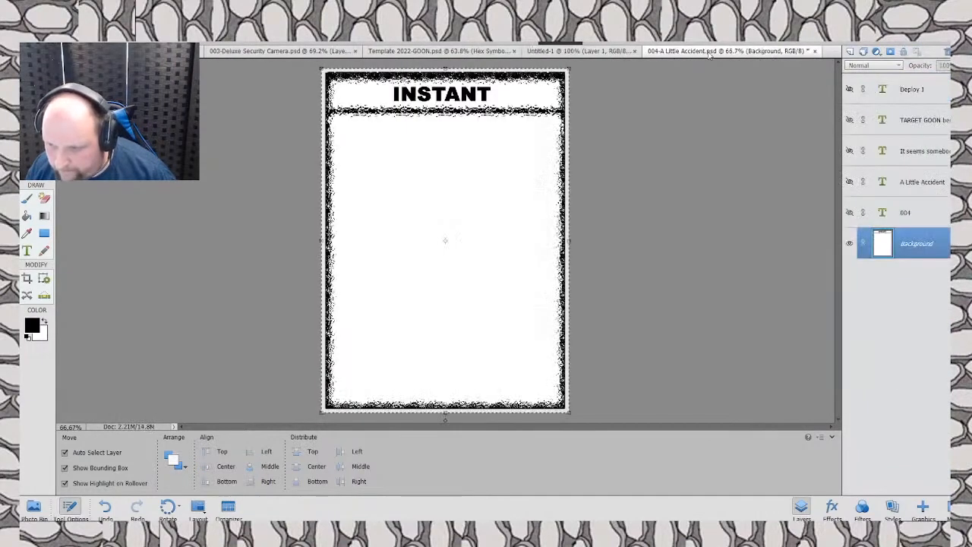
pyautogui.click(814, 51)
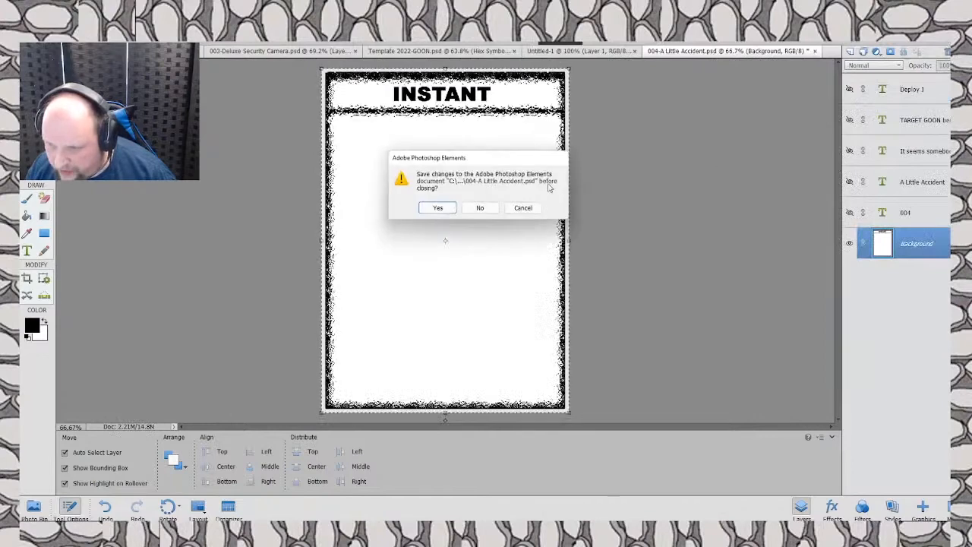
pyautogui.click(479, 208)
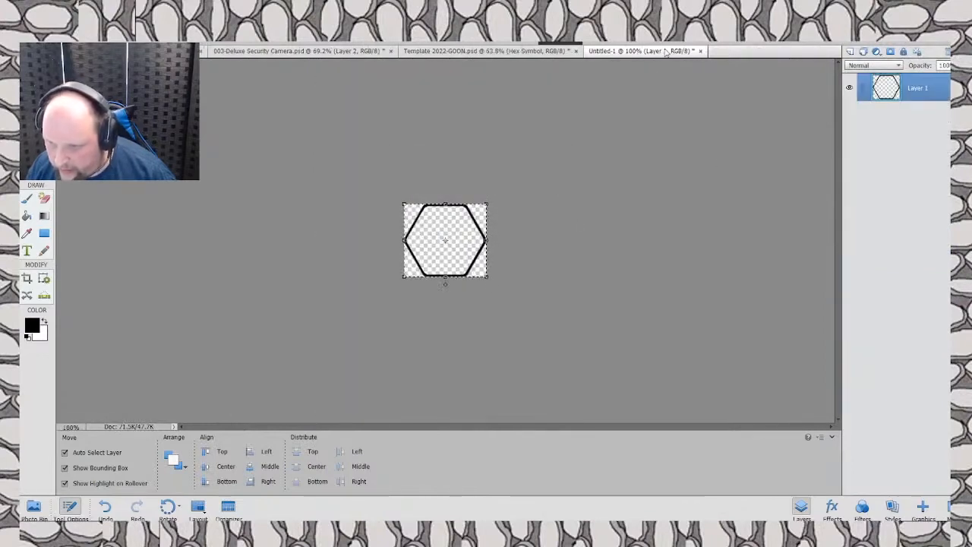
# Step: Close 003-Deluxe Security Camera.psd without saving its changes
pyautogui.click(501, 51)
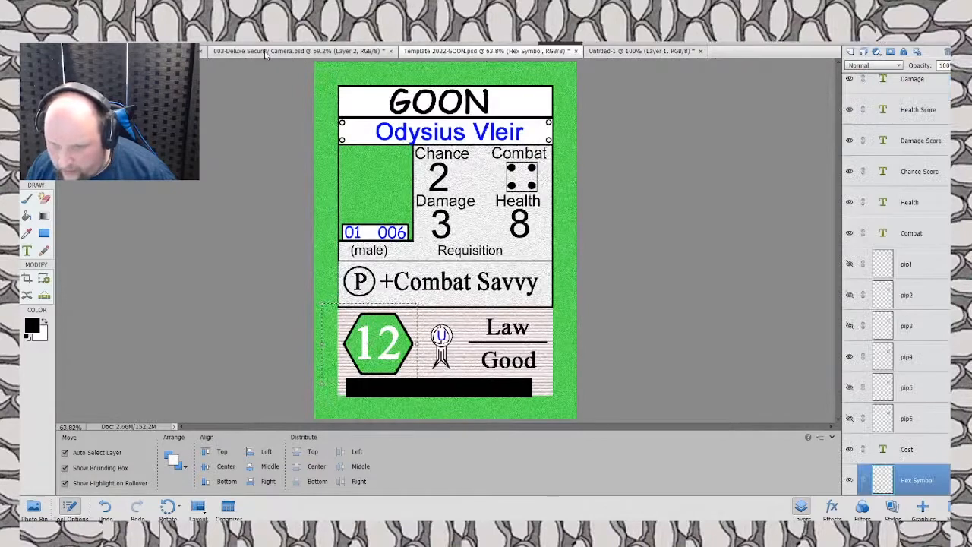
pyautogui.click(316, 53)
pyautogui.click(391, 51)
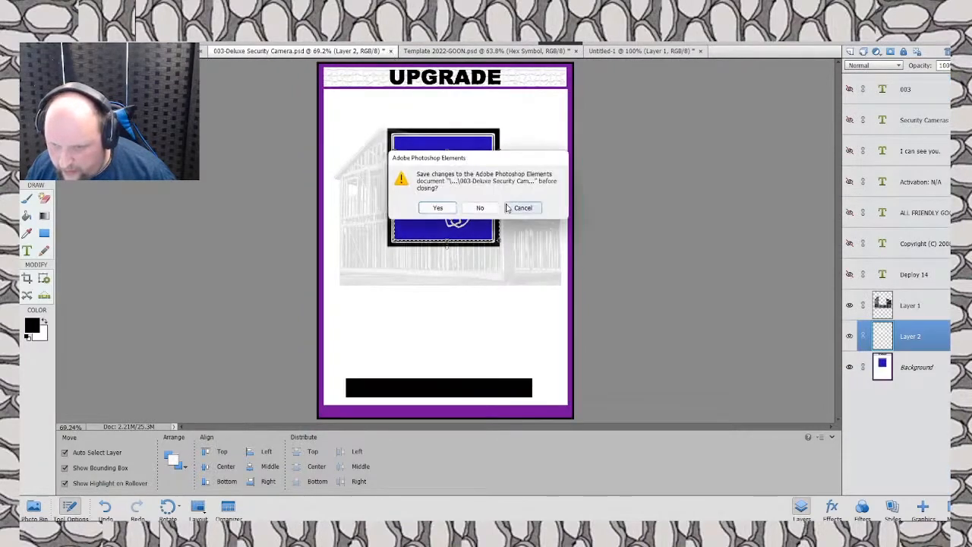
pyautogui.click(472, 206)
# Step: Browse the card folders and open the file Template 2022-FRONT
pyautogui.click(47, 36)
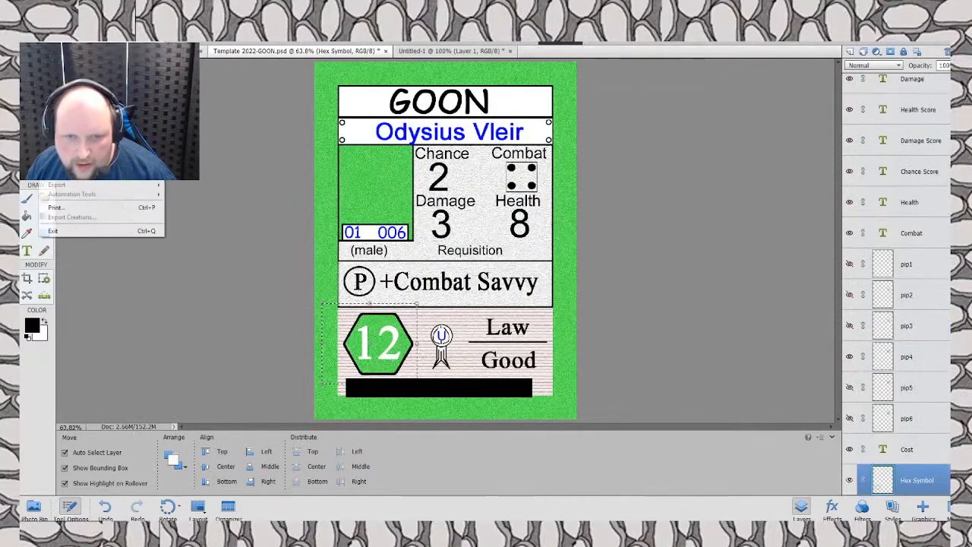
pyautogui.click(60, 59)
pyautogui.scroll(-9, 228, 193)
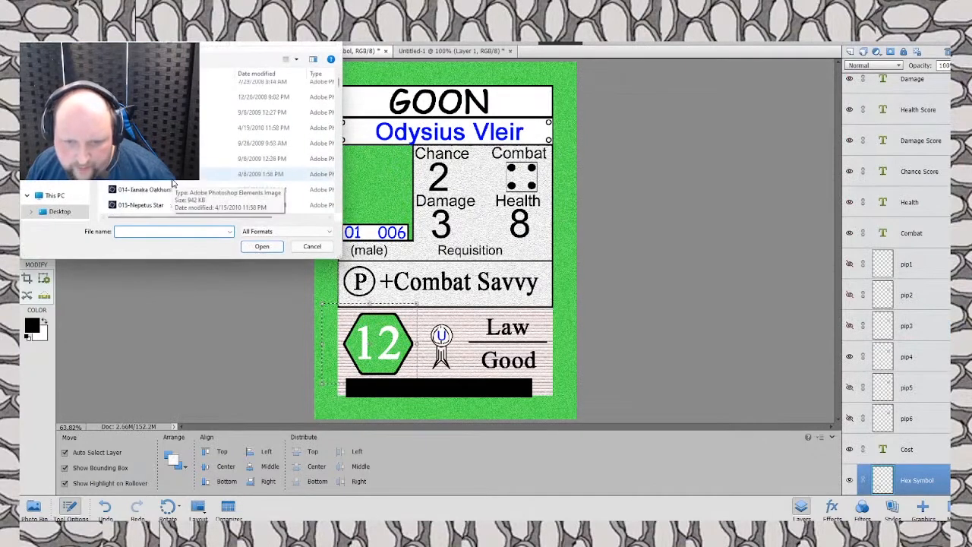
pyautogui.scroll(-2, 160, 192)
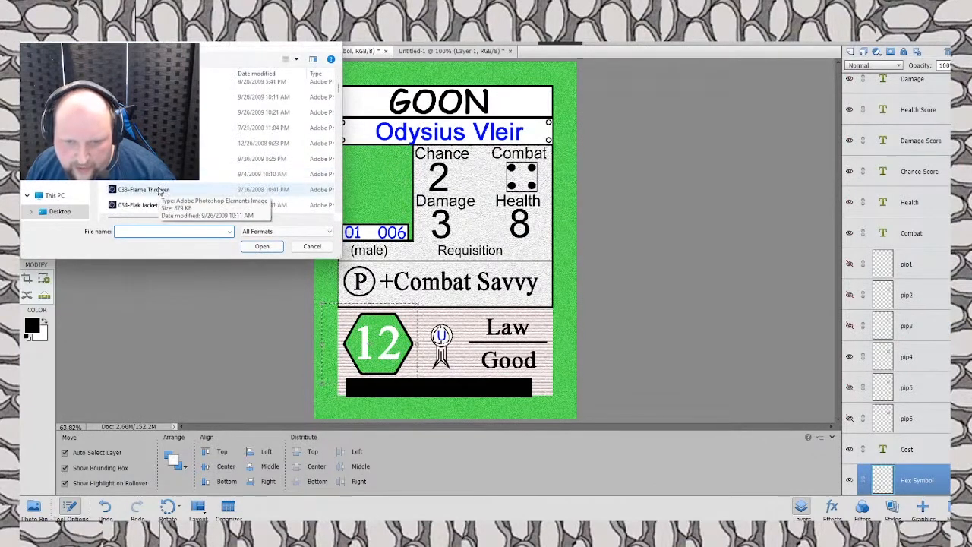
pyautogui.scroll(-20, 158, 192)
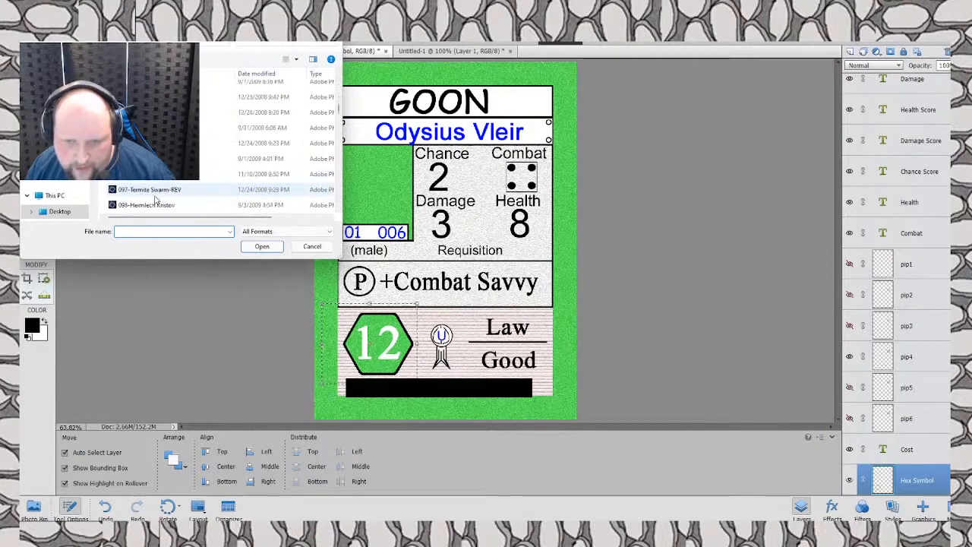
pyautogui.scroll(-3, 156, 199)
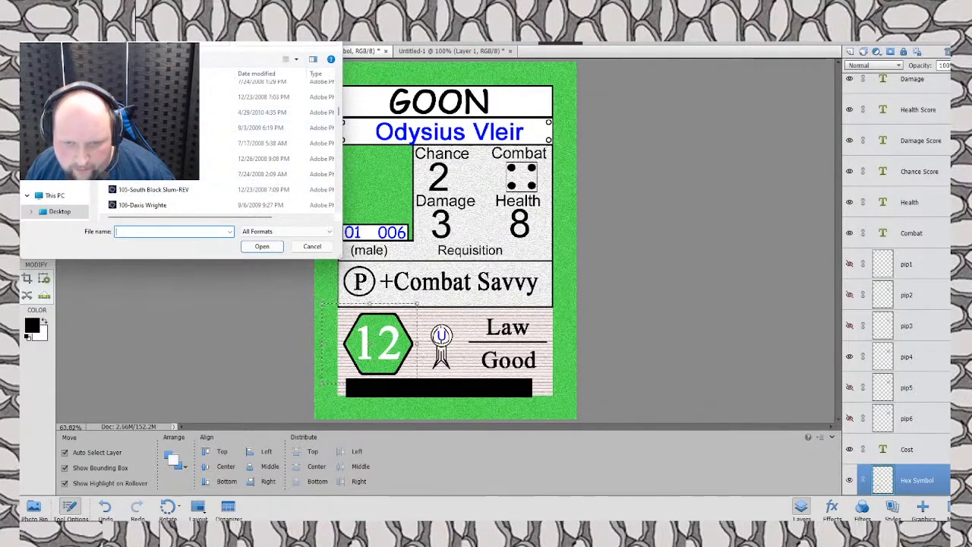
pyautogui.hotkey('alt', 'Up')
pyautogui.scroll(3, 155, 120)
pyautogui.doubleClick(156, 105)
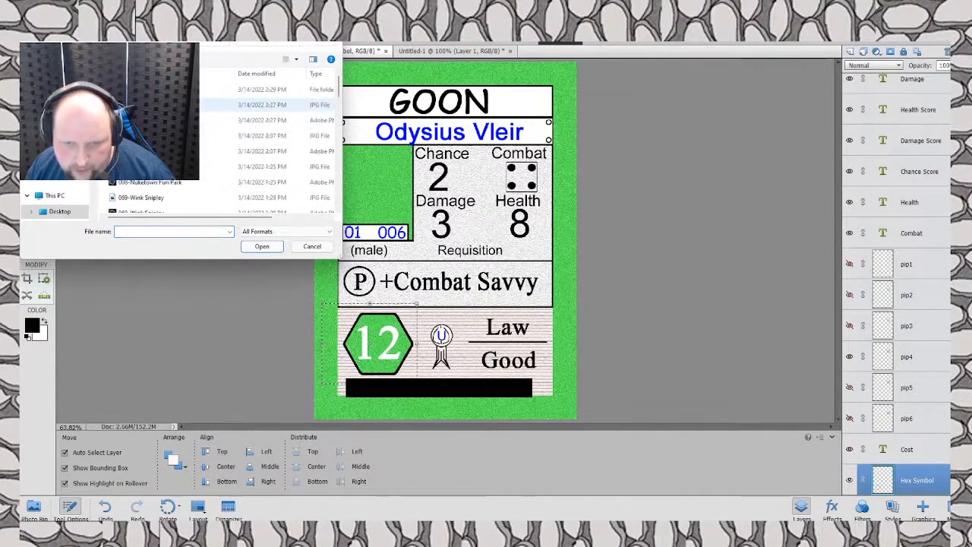
pyautogui.scroll(-5, 149, 195)
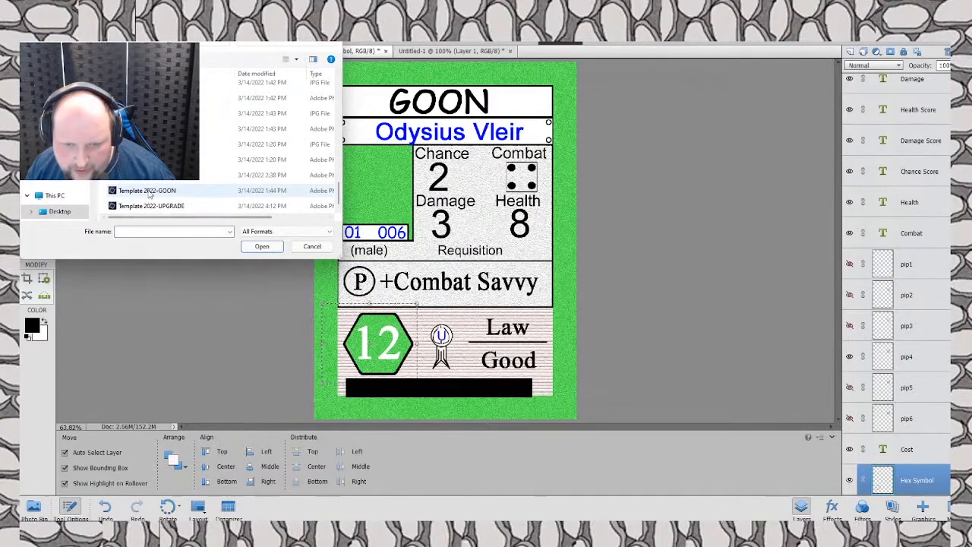
pyautogui.click(151, 175)
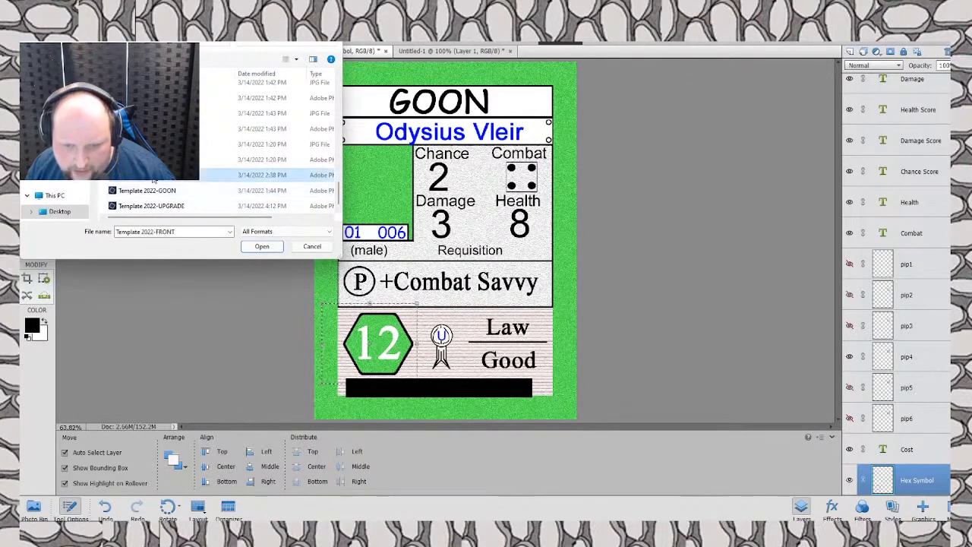
pyautogui.click(261, 246)
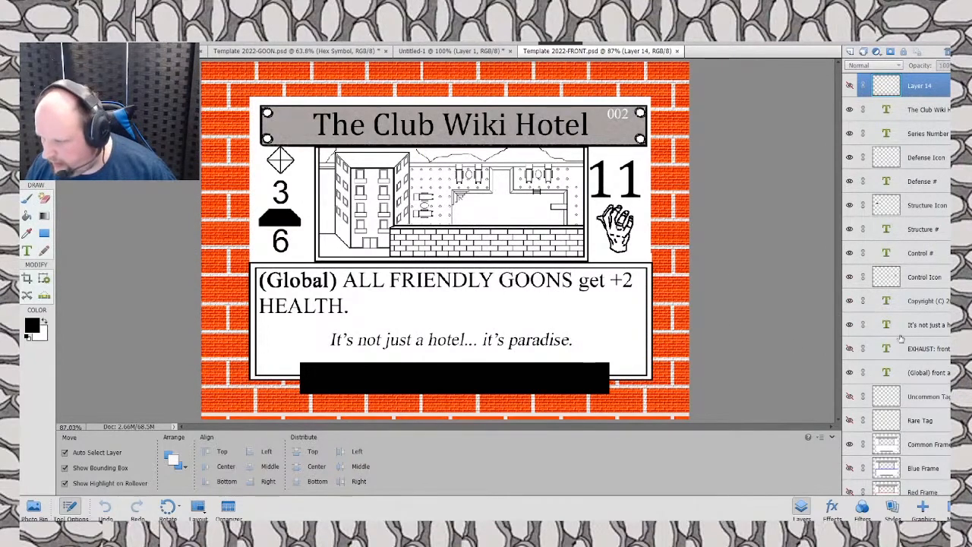
# Step: Show the Uncommon Tag layer in the FRONT template, marquee-select the ribbon beside the hotel title, and make that layer active
pyautogui.scroll(-2, 910, 314)
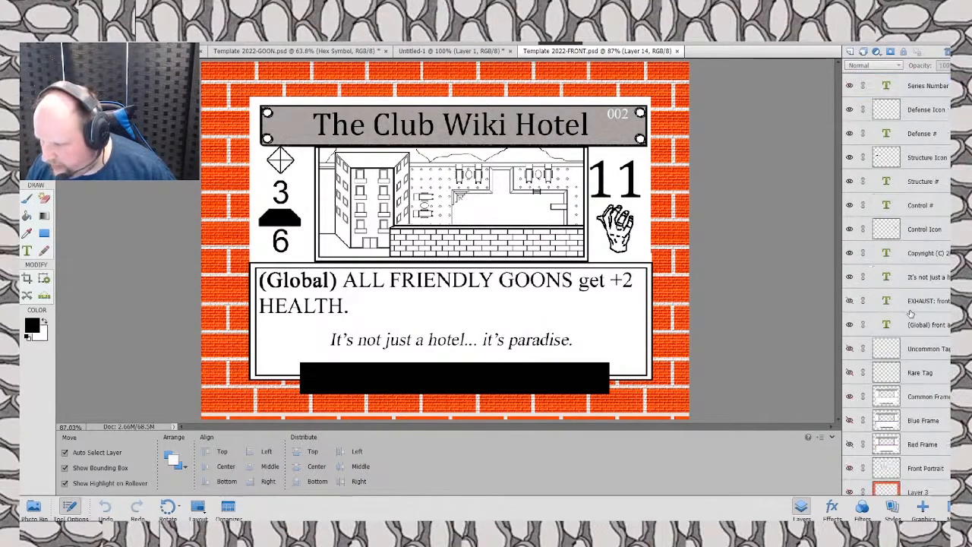
pyautogui.click(850, 348)
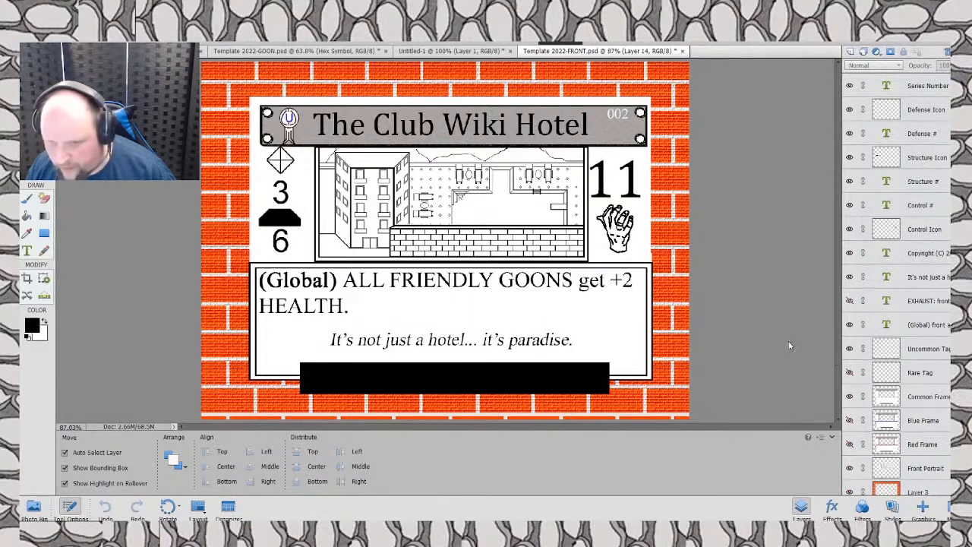
pyautogui.press('m')
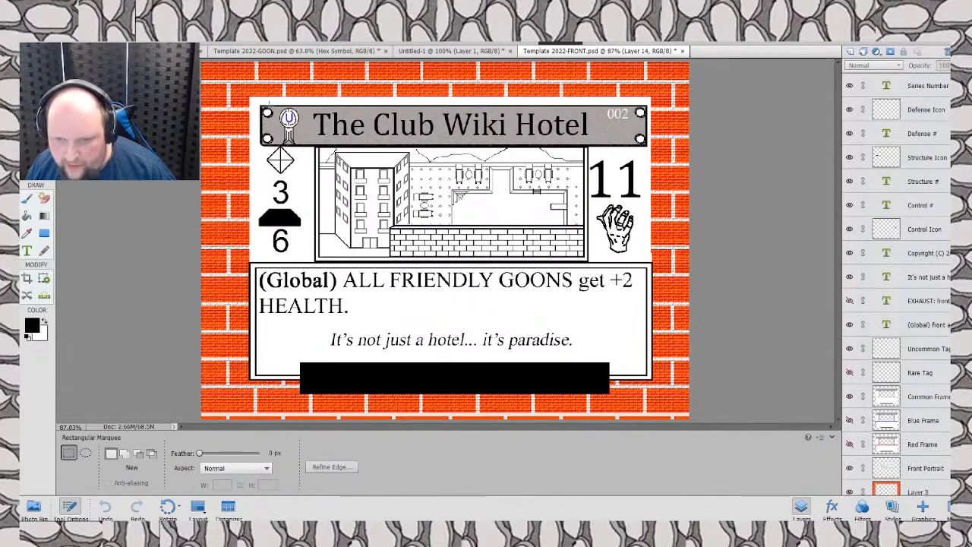
pyautogui.moveTo(272, 102); pyautogui.dragTo(306, 149)
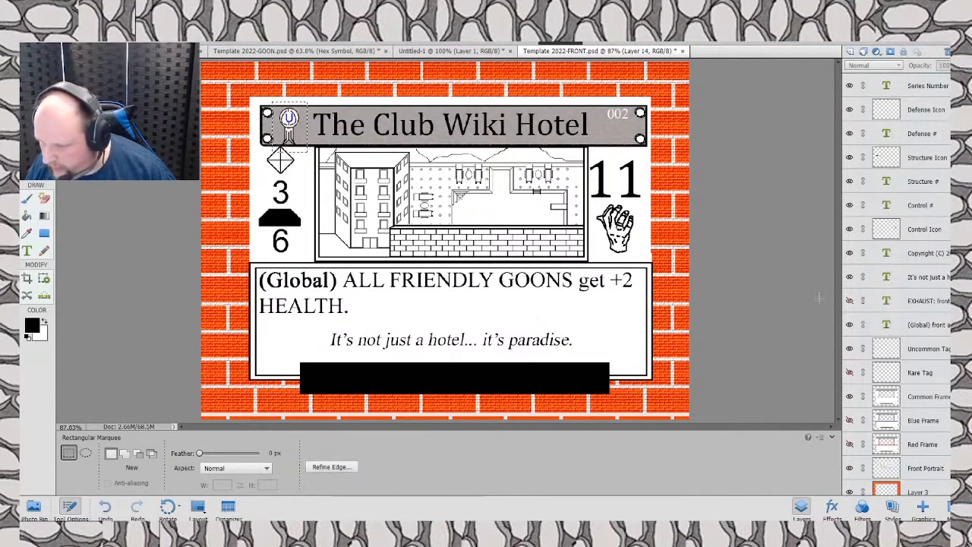
pyautogui.click(917, 350)
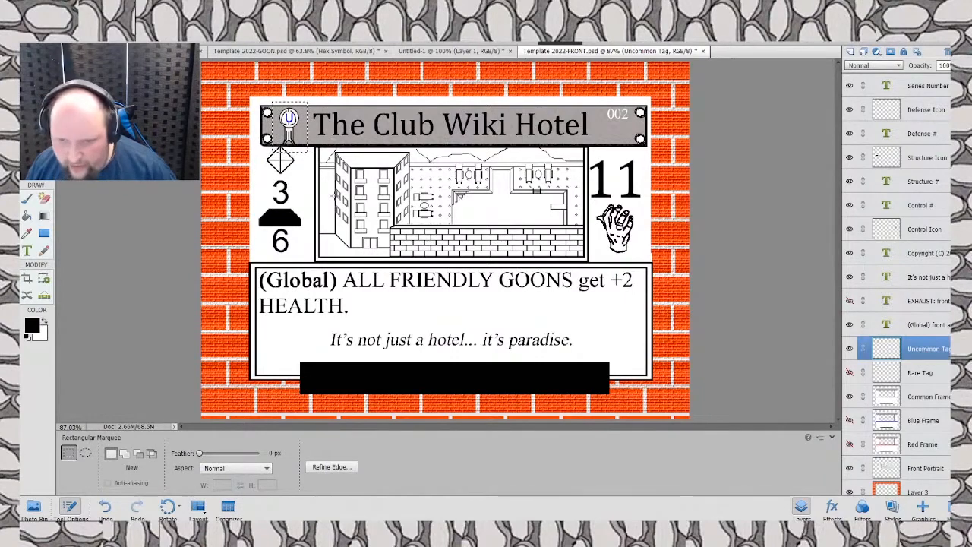
# Step: Paste the ribbon tag into the A Little Accident card inside a marquee drawn at the header's right end
pyautogui.click(137, 51)
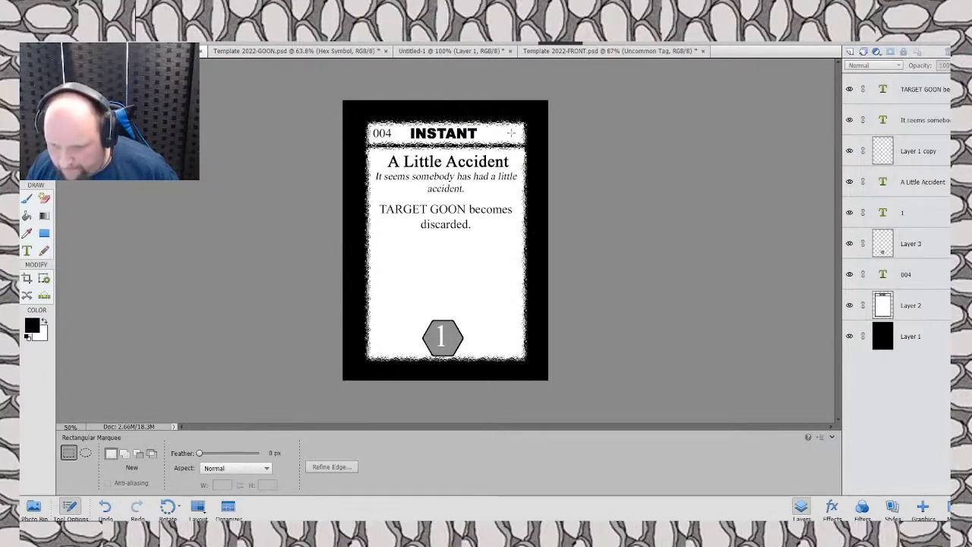
pyautogui.moveTo(492, 129); pyautogui.dragTo(526, 176)
pyautogui.hotkey('ctrl', 'v')
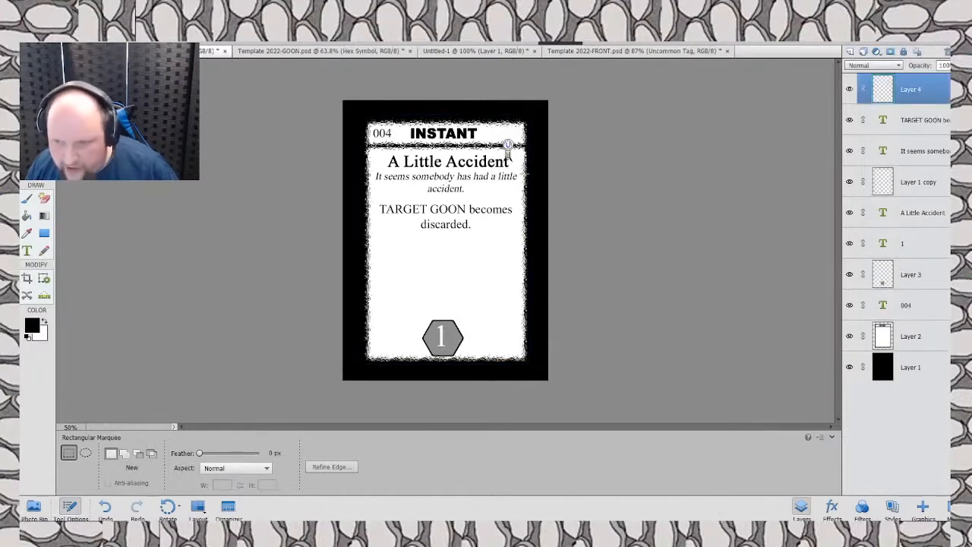
# Step: Move the pasted ribbon tag into the right end of the header strip, level with the INSTANT heading
pyautogui.hotkey('ctrl', '+')
pyautogui.hotkey('ctrl', '+')
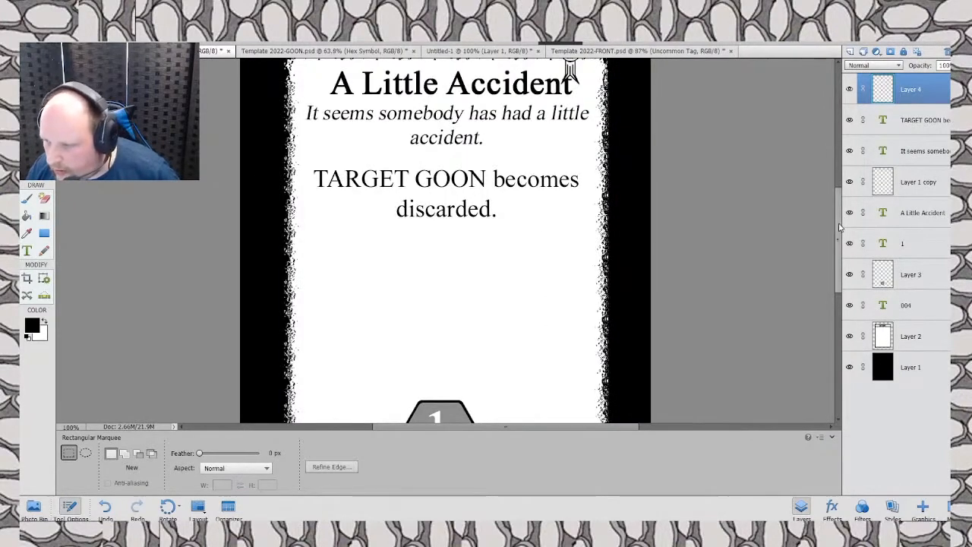
pyautogui.scroll(5, 607, 134)
pyautogui.press('v')
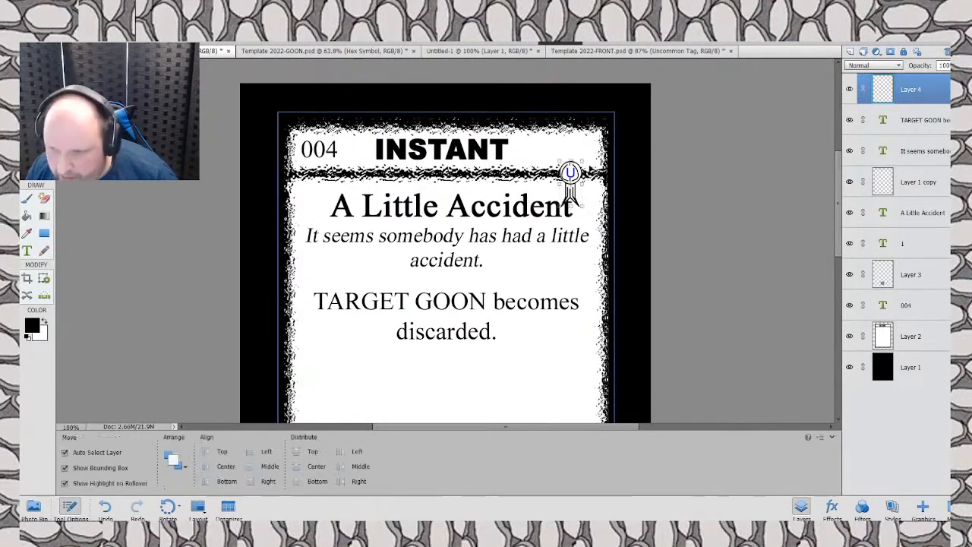
pyautogui.moveTo(576, 186); pyautogui.dragTo(580, 145)
pyautogui.click(547, 183)
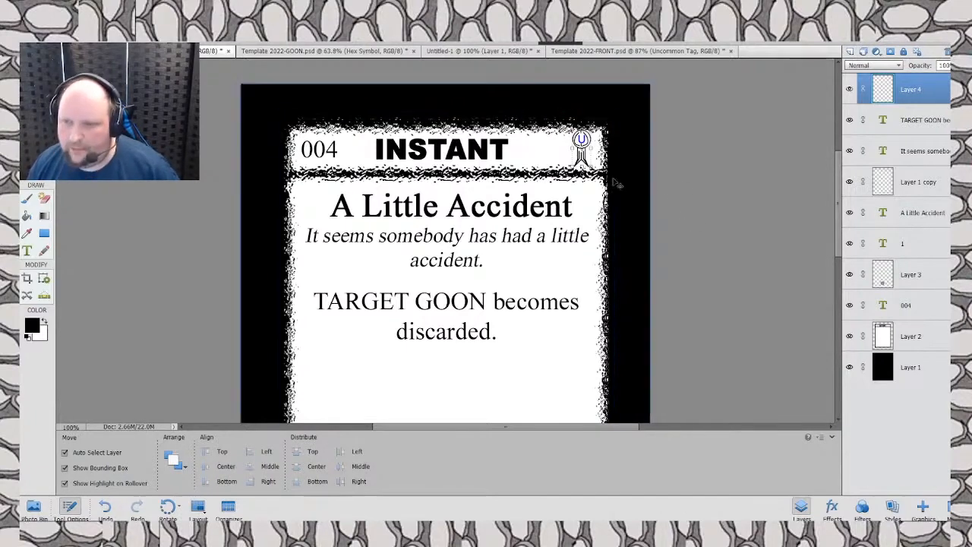
pyautogui.moveTo(580, 148); pyautogui.dragTo(571, 148)
pyautogui.click(722, 184)
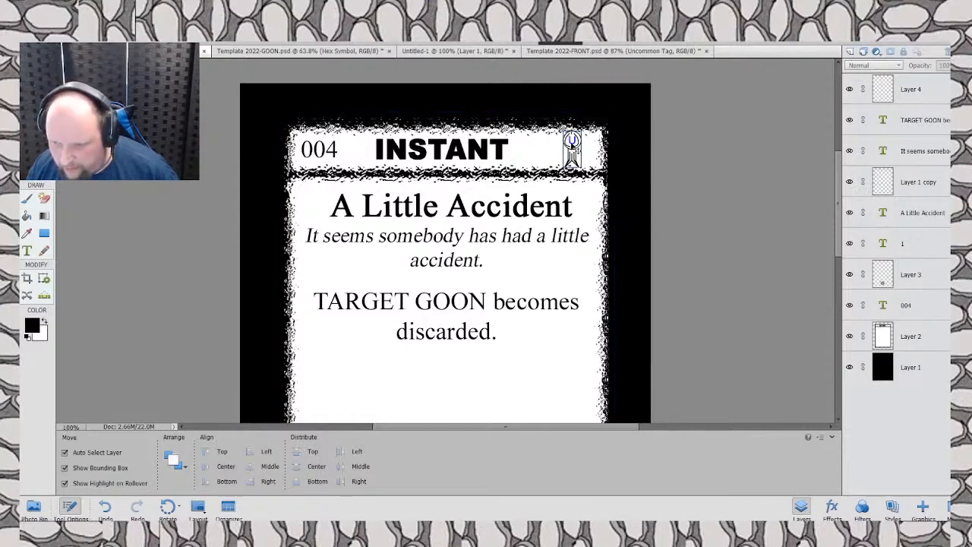
# Step: Undo the ribbon tag's moves, transforms and pasting on the A Little Accident card
pyautogui.scroll(-1, 624, 250)
pyautogui.moveTo(575, 341); pyautogui.dragTo(571, 254)
pyautogui.hotkey('ctrl', 'z')
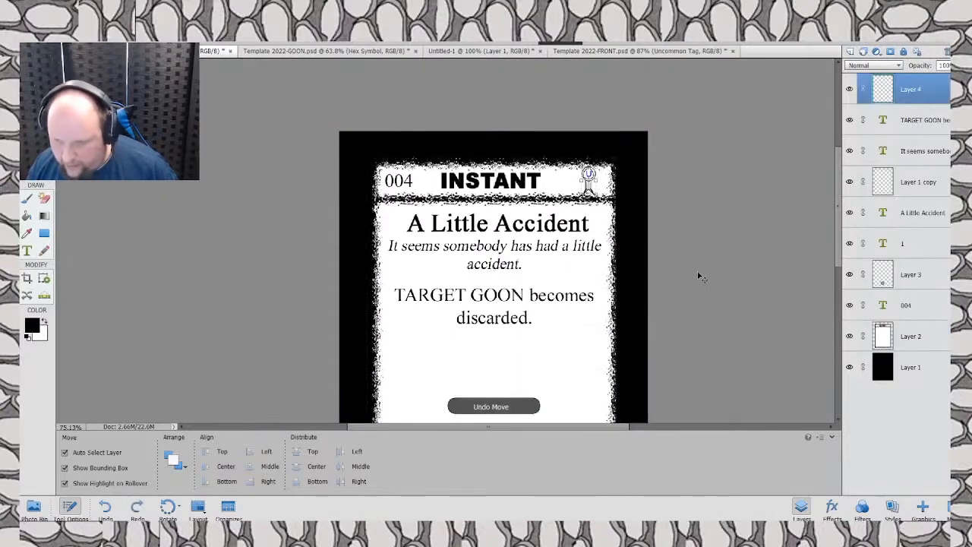
pyautogui.hotkey('ctrl', '-')
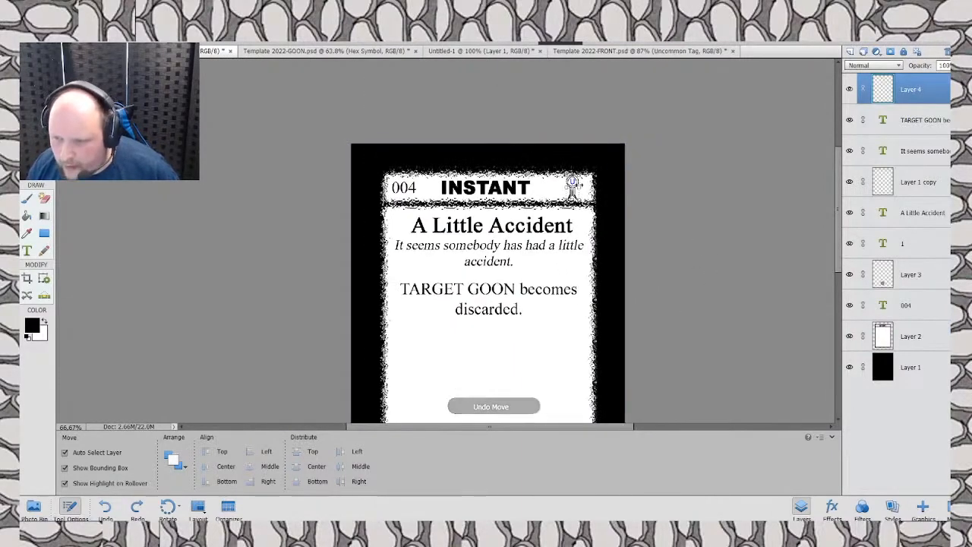
pyautogui.hotkey('ctrl', 'z')
pyautogui.hotkey('ctrl', 'z')
pyautogui.hotkey('ctrl', 'z')
pyautogui.hotkey('ctrl', 'z')
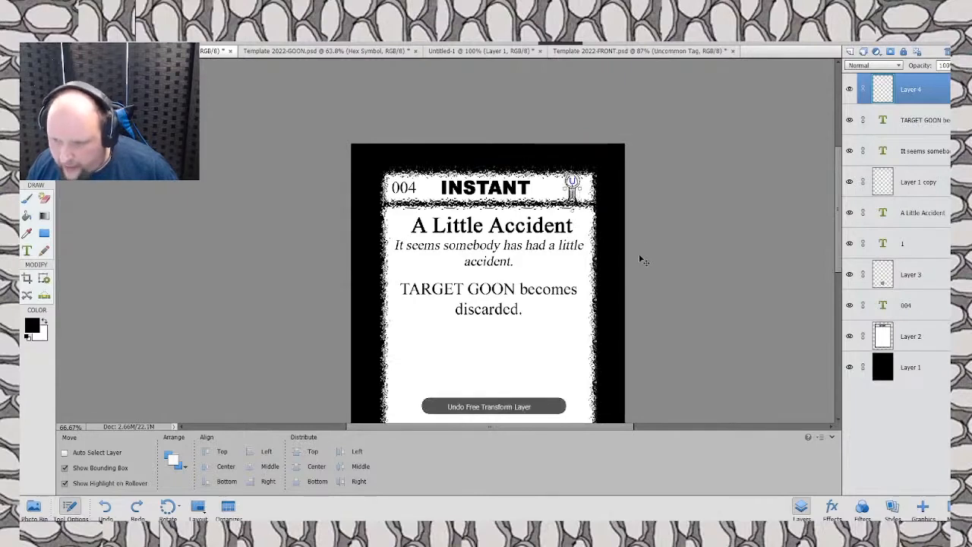
pyautogui.hotkey('ctrl', 'z')
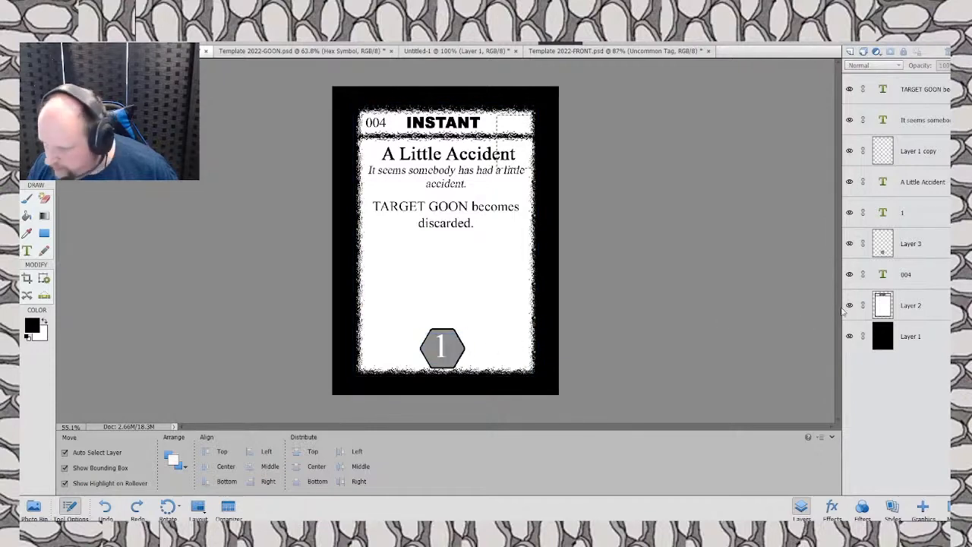
# Step: Move the hexagon and its number 1 together into the lower-left corner of the card's white area
pyautogui.click(921, 251)
pyautogui.keyDown('shift'); pyautogui.click(923, 215); pyautogui.keyUp('shift')
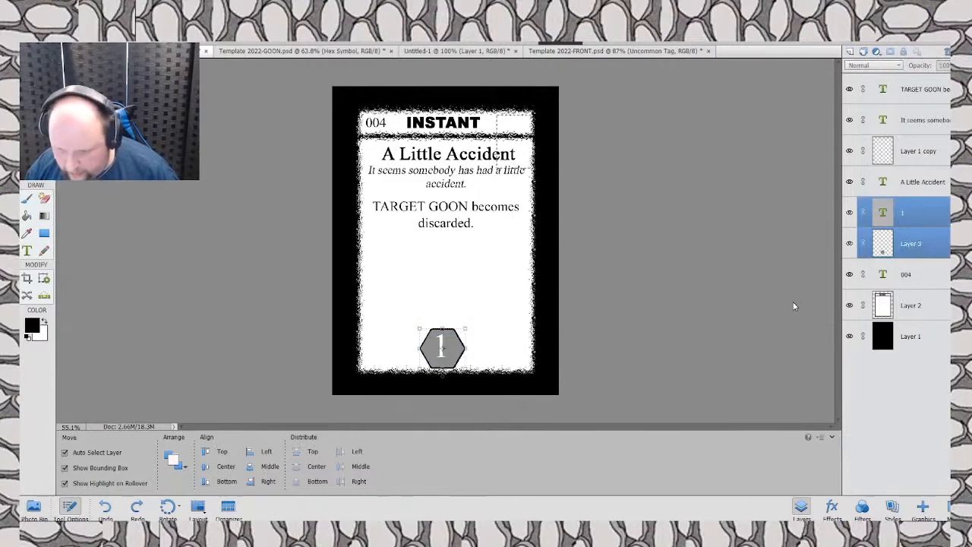
pyautogui.press('Up')
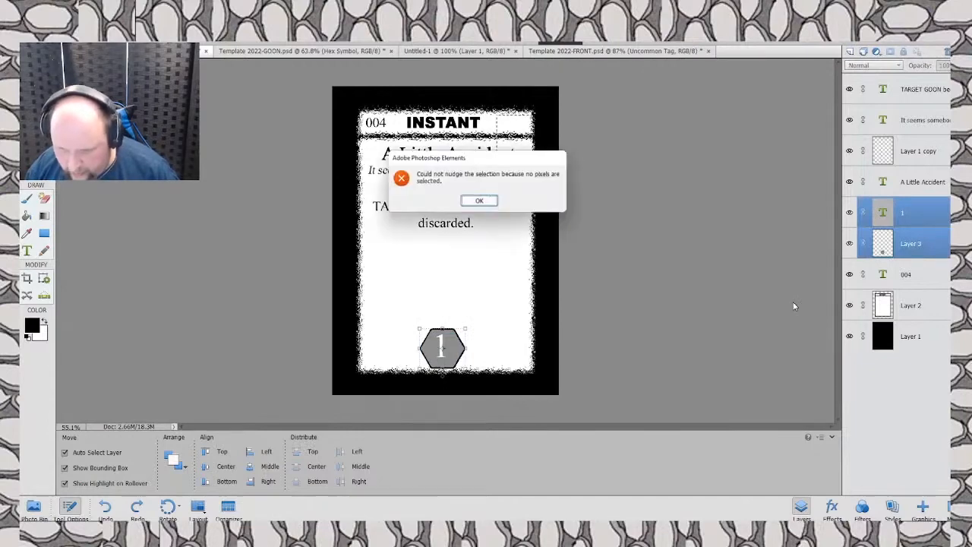
pyautogui.click(479, 201)
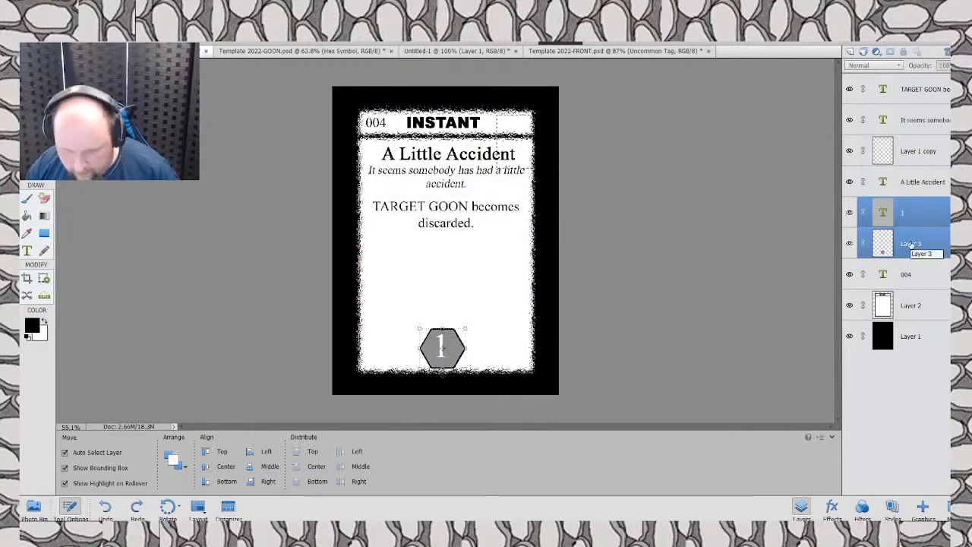
pyautogui.press('Up')
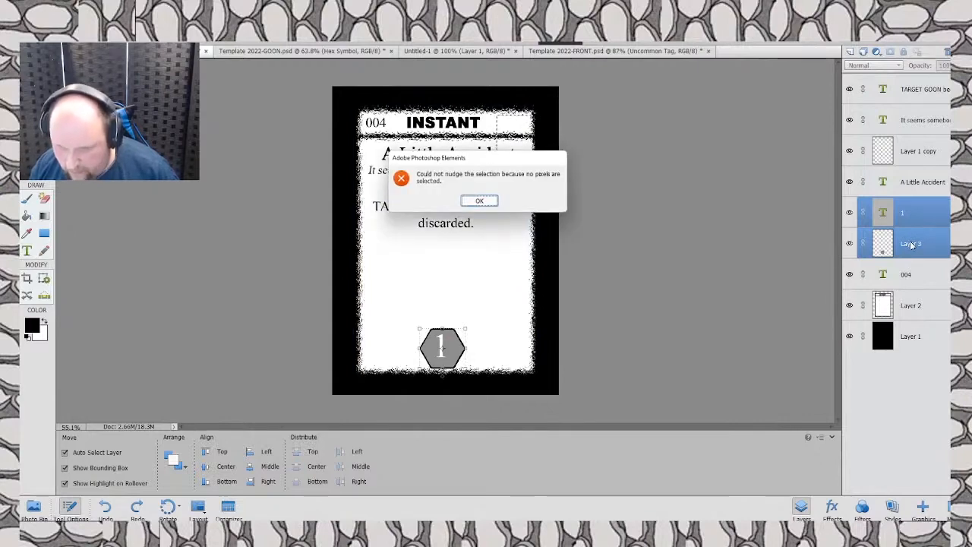
pyautogui.click(481, 201)
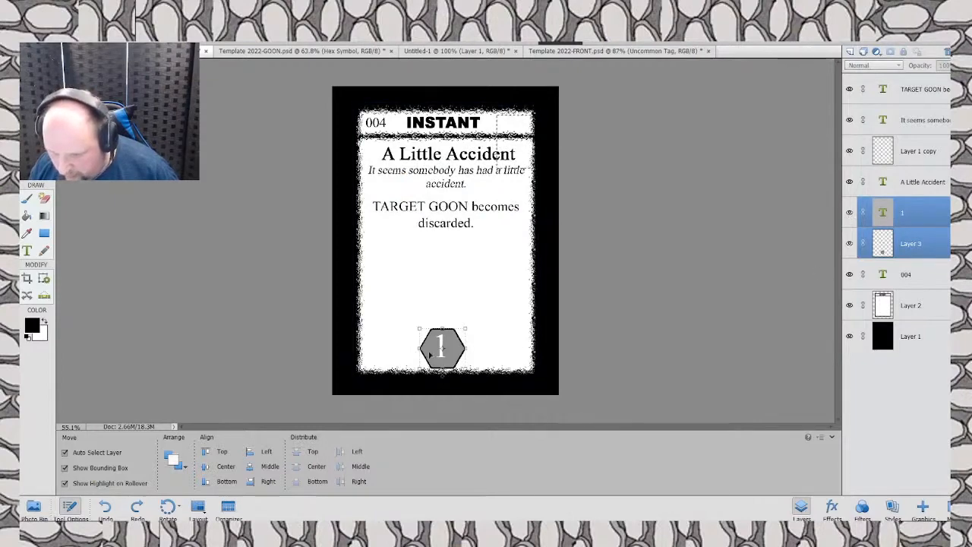
pyautogui.press('m')
pyautogui.press('v')
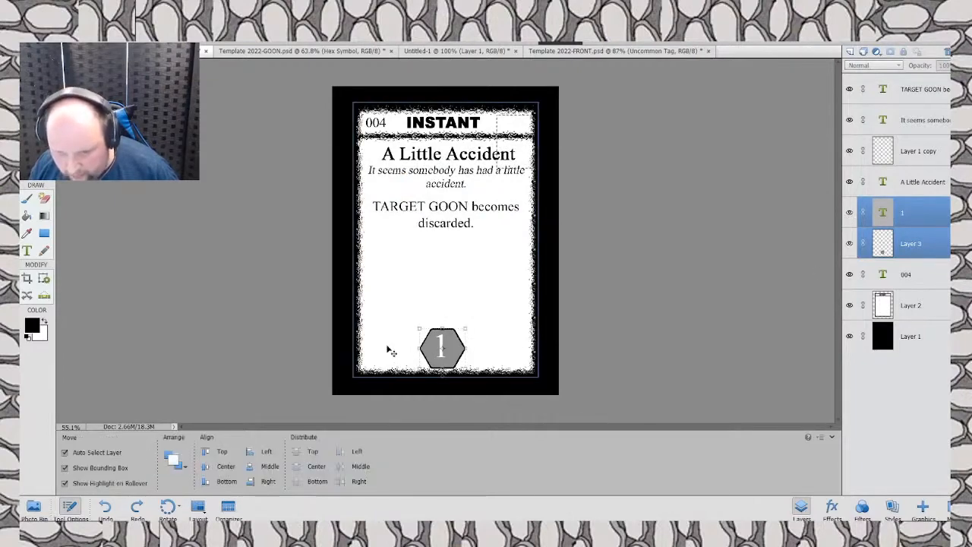
pyautogui.moveTo(441, 348); pyautogui.dragTo(384, 334)
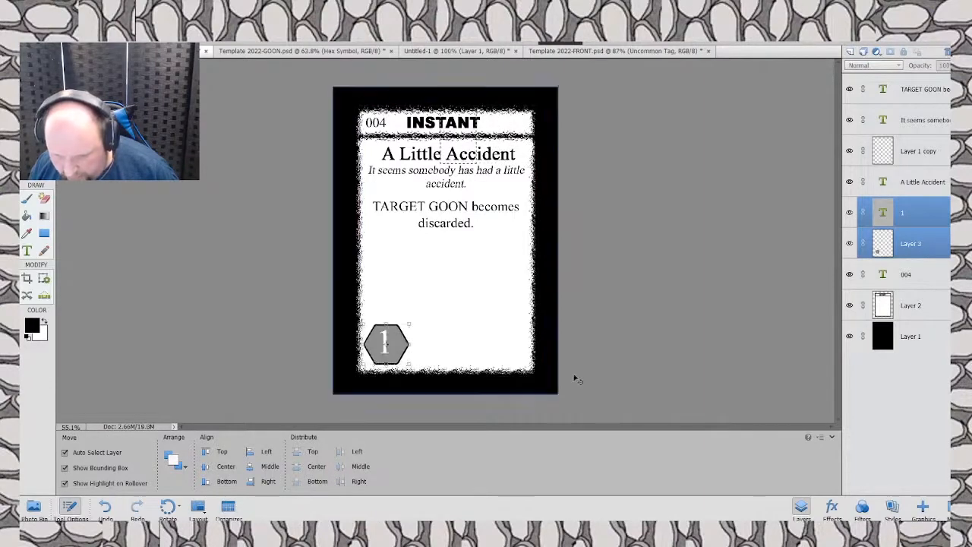
pyautogui.click(611, 358)
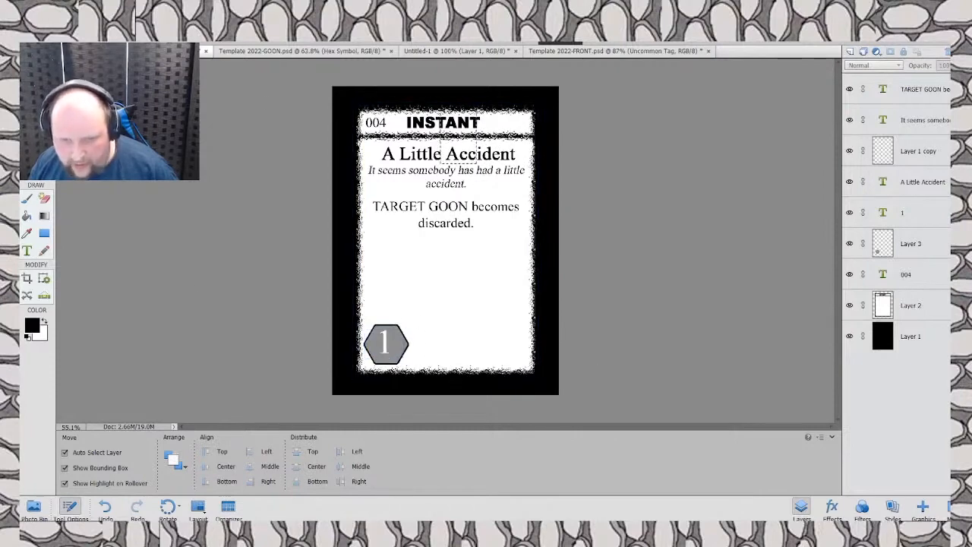
# Step: Copy the uncommon ribbon tag from Template 2022-GOON.psd using a rectangular marquee around it, and clear the selection
pyautogui.click(577, 51)
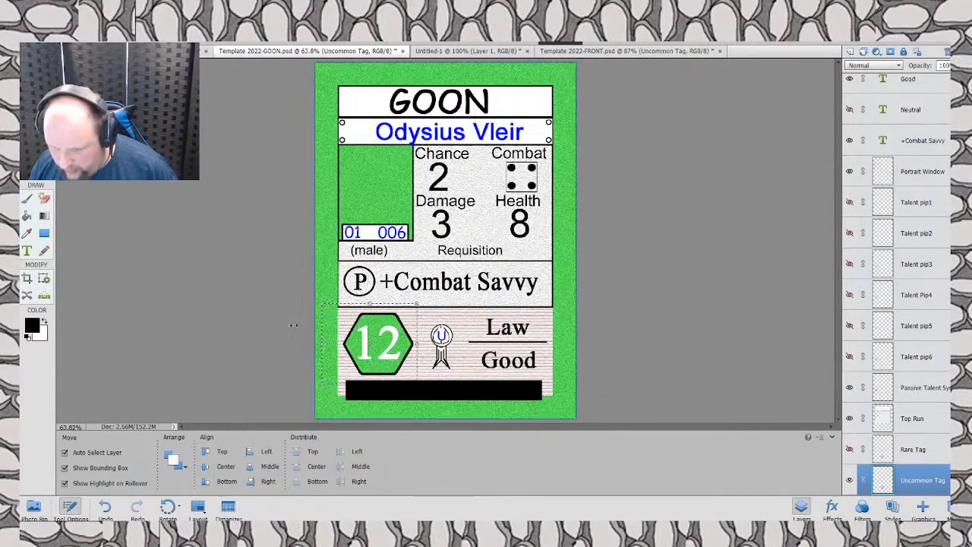
pyautogui.press('m')
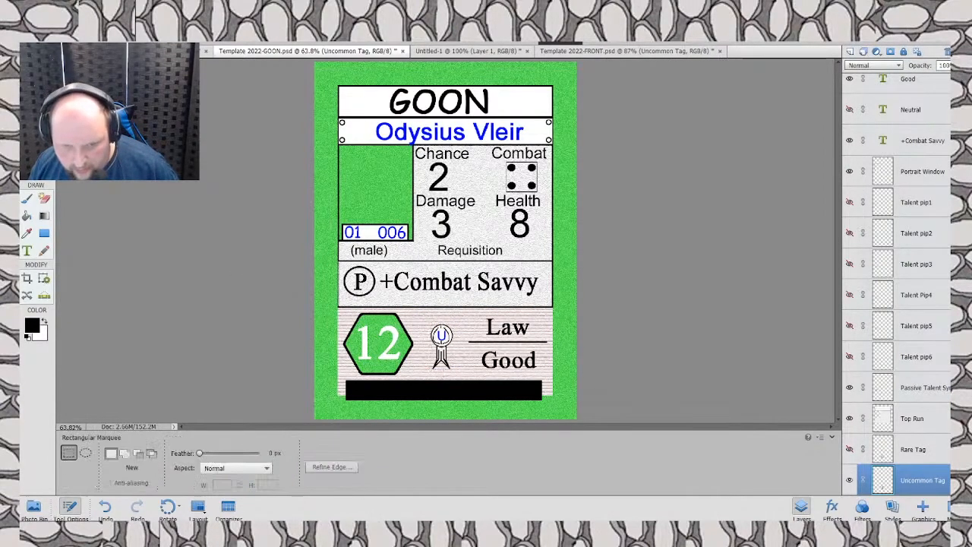
pyautogui.moveTo(419, 315); pyautogui.dragTo(461, 376)
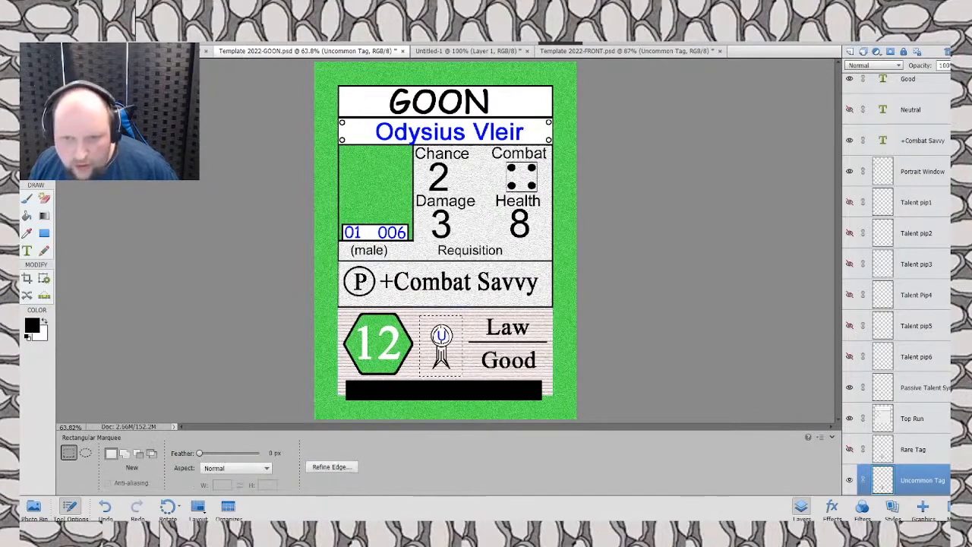
pyautogui.hotkey('ctrl', 'd')
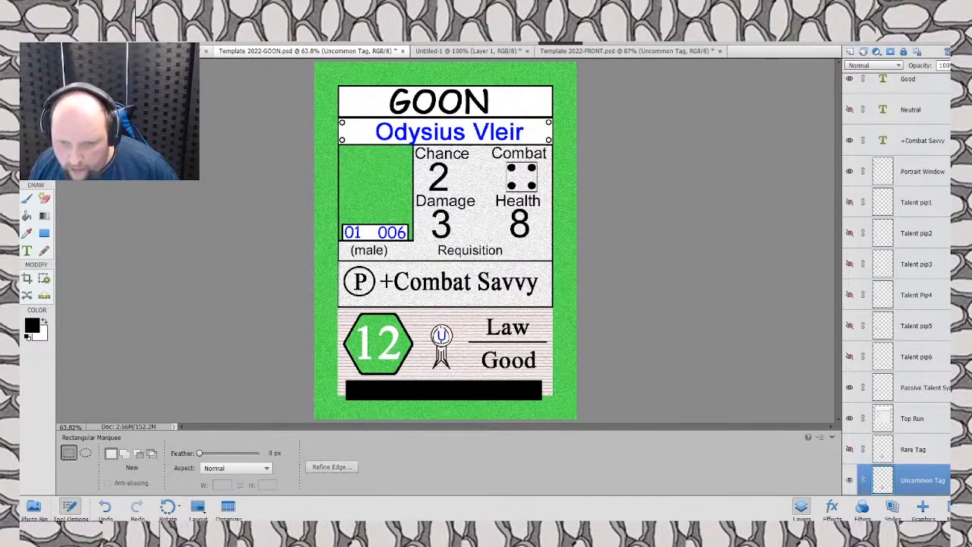
# Step: Paste the ribbon tag into the A Little Accident card and move it into the white area's lower-right corner
pyautogui.hotkey('ctrl', 'shift', 'Tab')
pyautogui.moveTo(451, 323); pyautogui.dragTo(518, 371)
pyautogui.hotkey('ctrl', 'v')
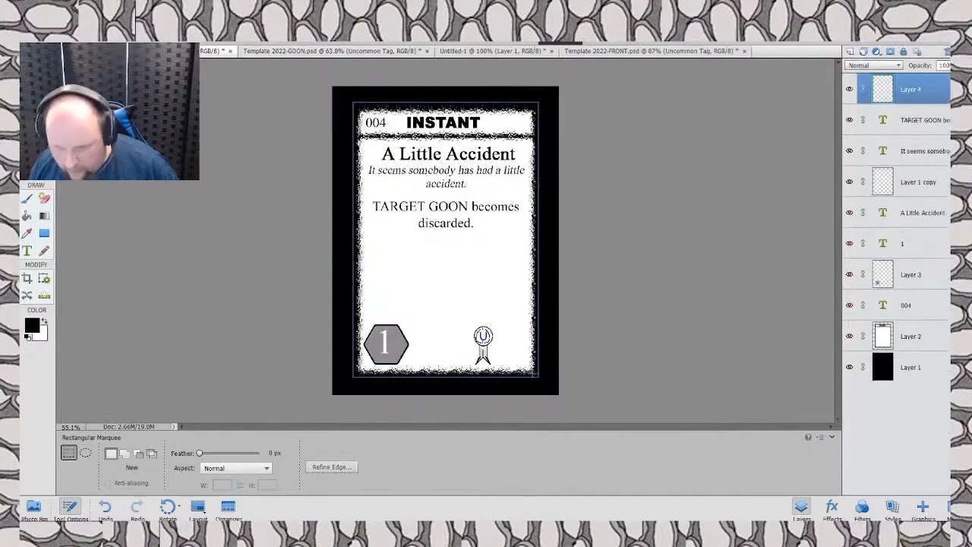
pyautogui.press('v')
pyautogui.moveTo(489, 311); pyautogui.dragTo(520, 311)
pyautogui.moveTo(516, 334); pyautogui.dragTo(515, 335)
pyautogui.click(658, 345)
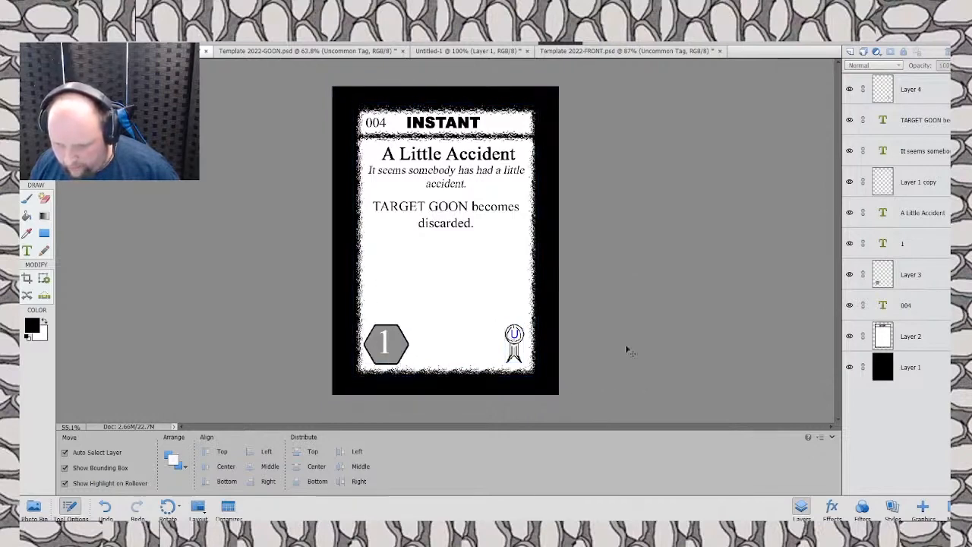
# Step: Nudge the number 1 slightly right and down to centre it inside the gray hexagon
pyautogui.click(380, 350)
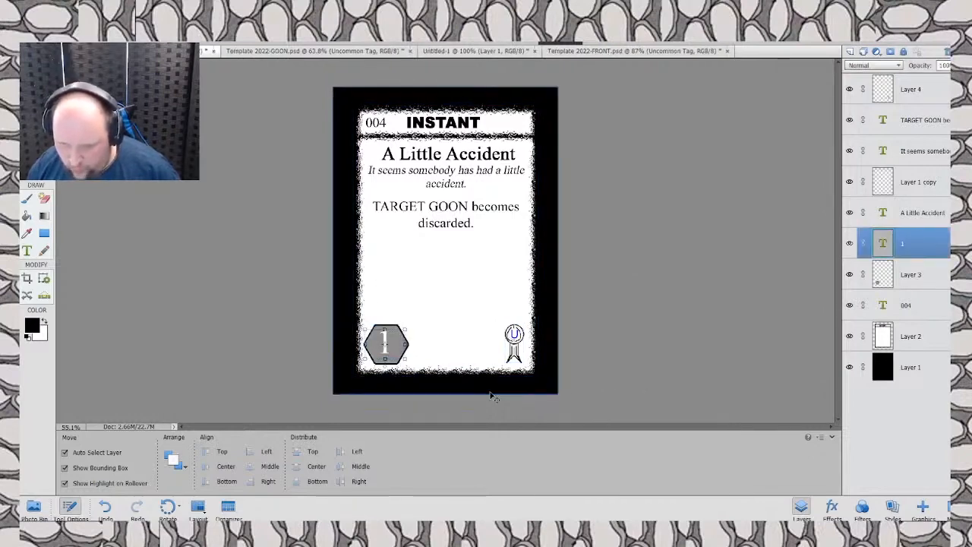
pyautogui.press('Right')
pyautogui.press('Right')
pyautogui.press('Right')
pyautogui.press('Right')
pyautogui.press('Right')
pyautogui.press('Down')
pyautogui.press('Down')
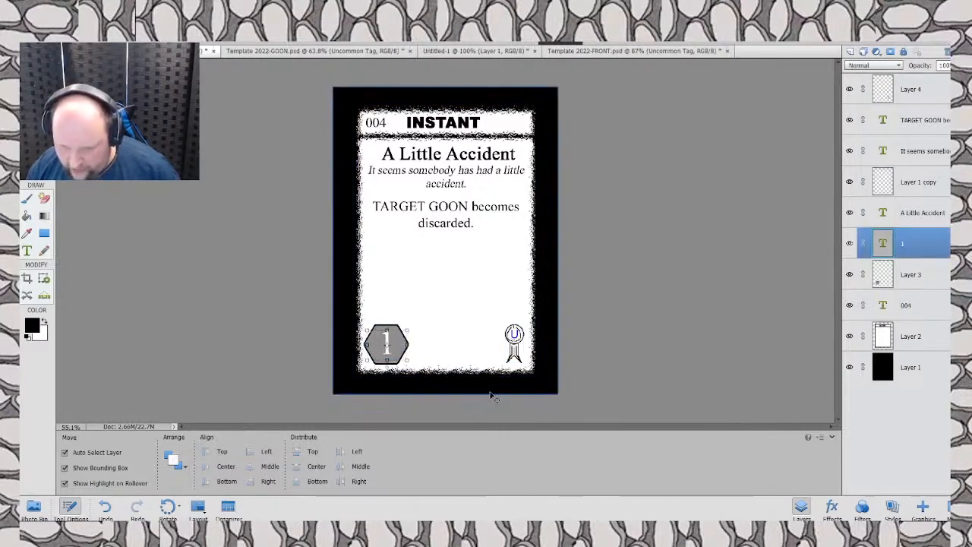
pyautogui.press('Left')
pyautogui.press('Left')
pyautogui.press('Left')
pyautogui.click(599, 358)
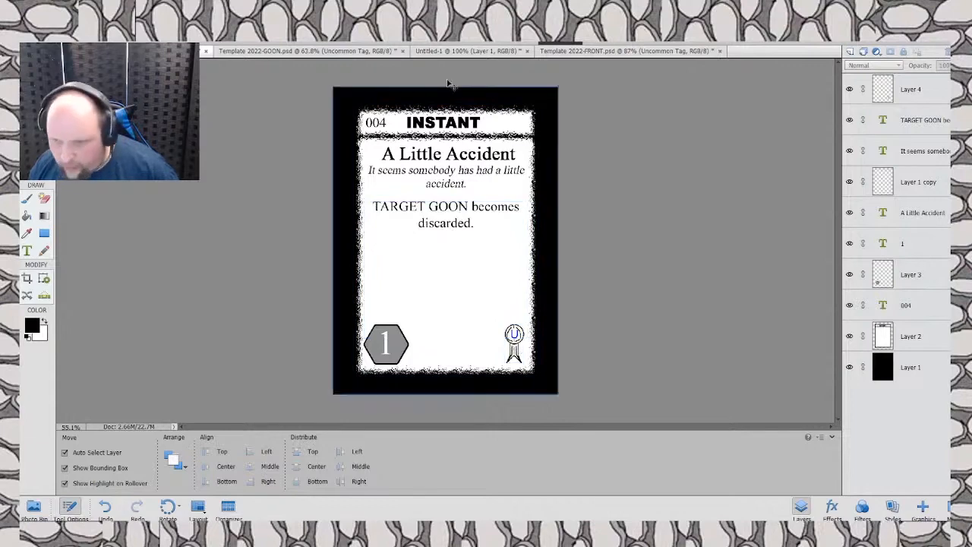
# Step: In the GOON template, hide the Uncommon Tag layer and show the Rare Tag layer
pyautogui.click(630, 50)
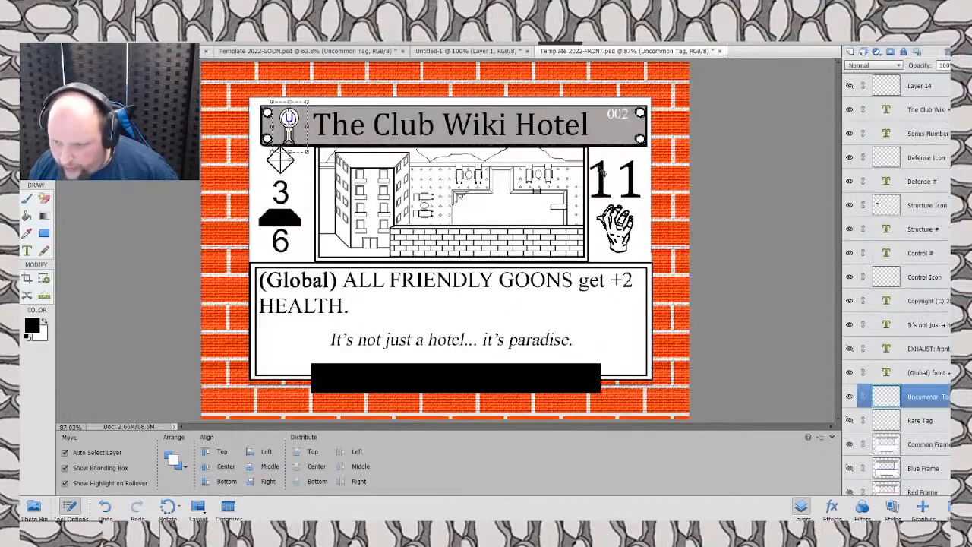
pyautogui.click(465, 51)
pyautogui.click(351, 50)
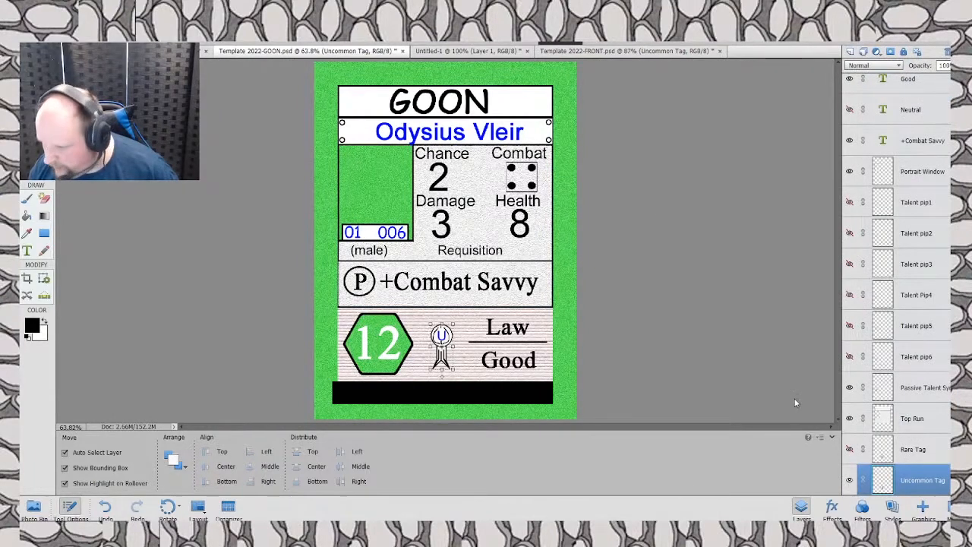
pyautogui.click(849, 481)
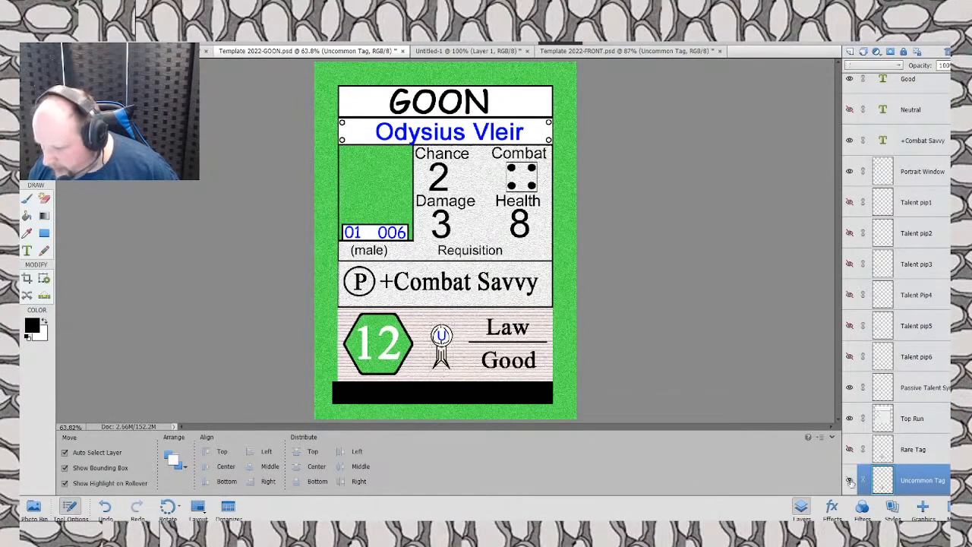
pyautogui.click(850, 450)
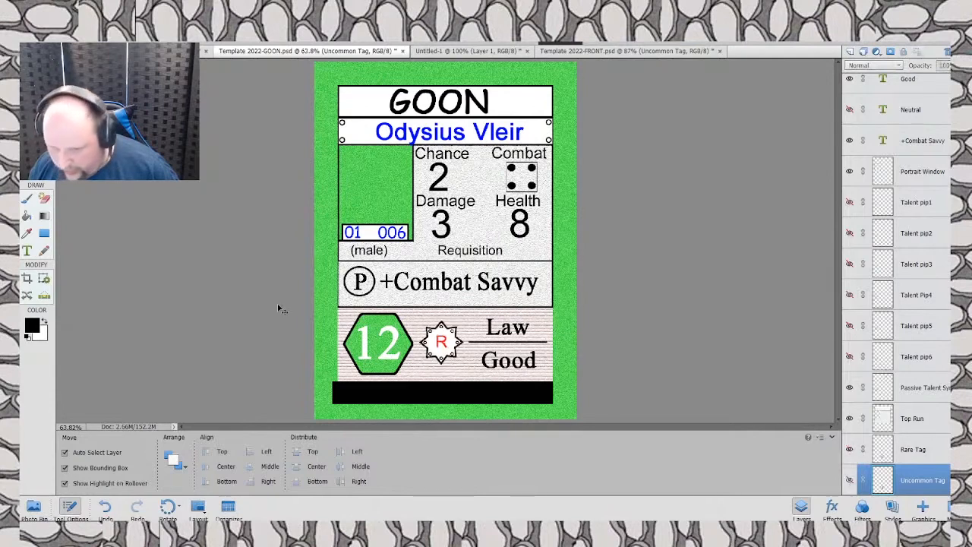
# Step: Copy the R badge from the Rare Tag layer using a rectangular marquee around it
pyautogui.press('m')
pyautogui.click(926, 452)
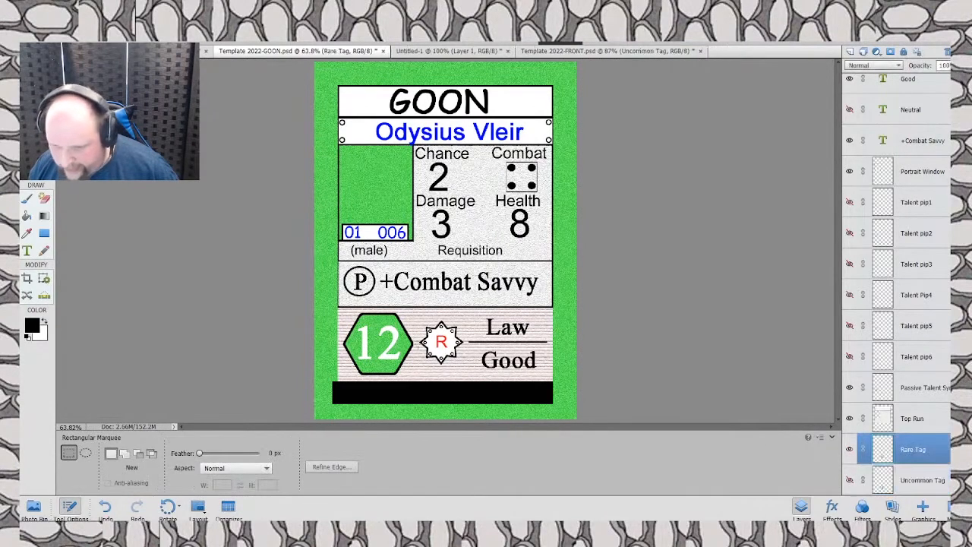
pyautogui.moveTo(417, 314); pyautogui.dragTo(467, 371)
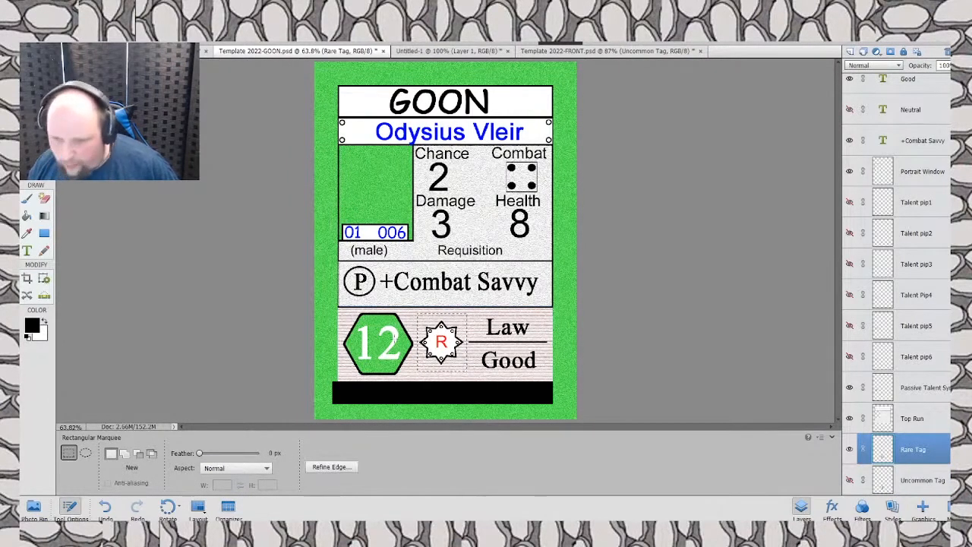
# Step: Paste the rare badge into the A Little Accident card inside a marquee drawn around the ribbon tag
pyautogui.click(159, 51)
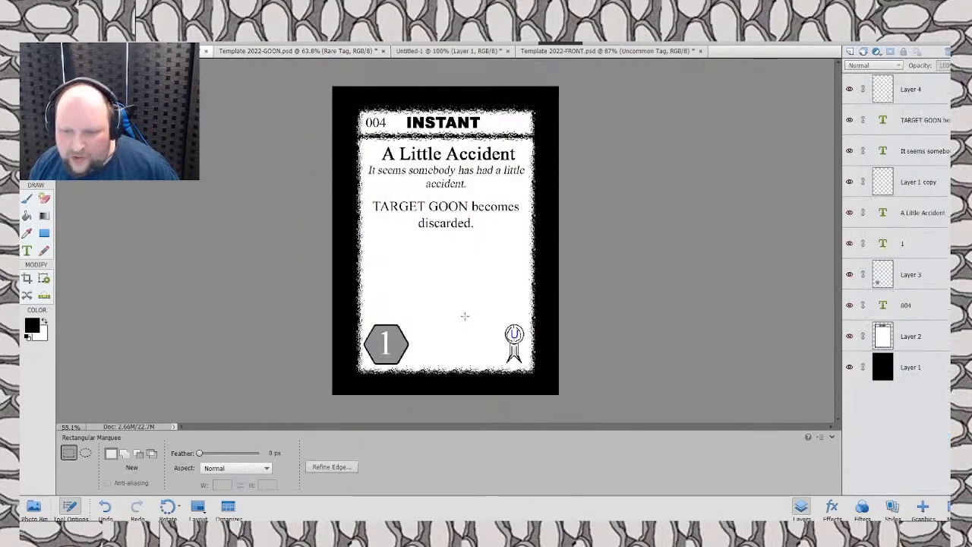
pyautogui.moveTo(484, 315); pyautogui.dragTo(534, 371)
pyautogui.hotkey('ctrl', 'v')
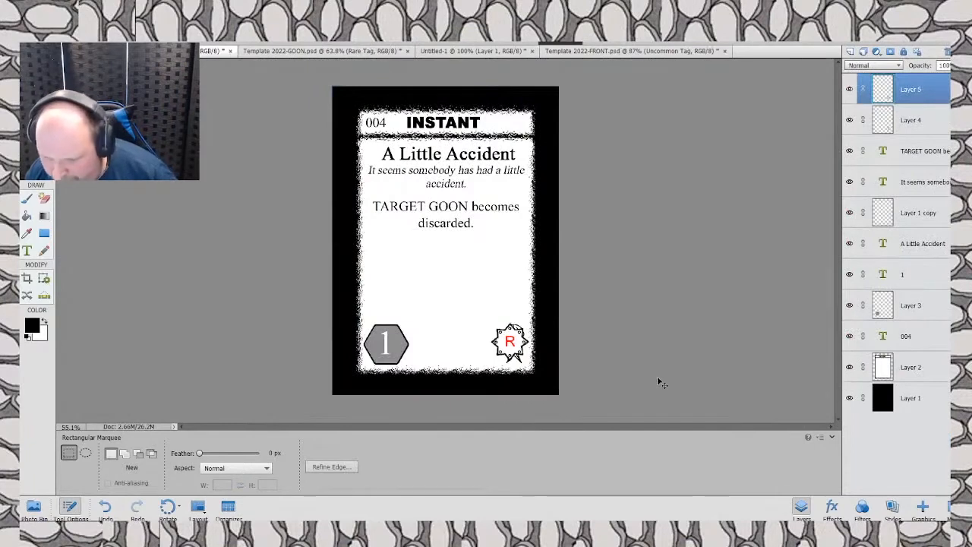
# Step: Nudge the pasted rare badge right and down until it is centred over the ribbon tag
pyautogui.press('v')
pyautogui.press('Right')
pyautogui.press('Right')
pyautogui.press('Right')
pyautogui.press('Right')
pyautogui.press('Down')
pyautogui.press('Down')
pyautogui.press('Down')
pyautogui.press('Down')
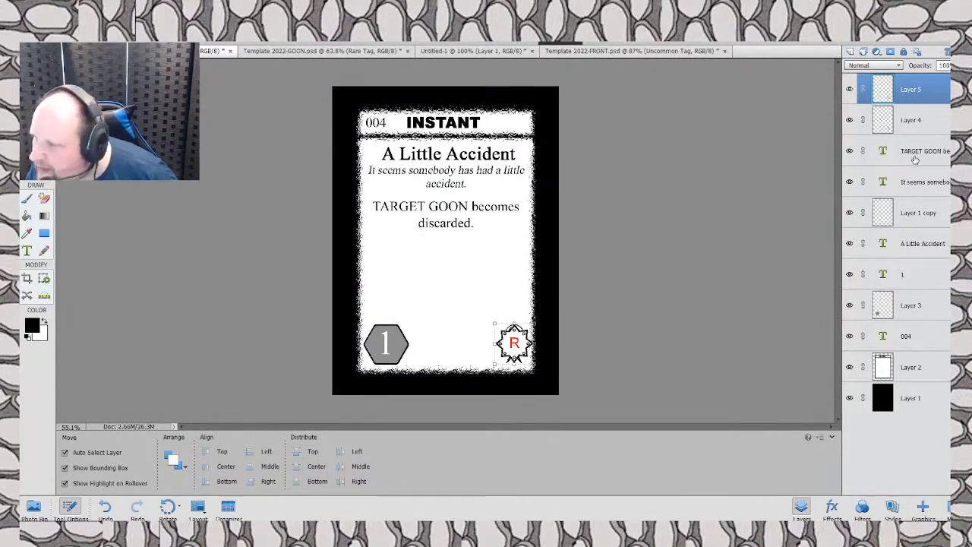
# Step: Hide both pasted tag layers on the card, Layer 4 with the ribbon and Layer 5 with the rare badge
pyautogui.scroll(2, 915, 159)
pyautogui.scroll(-2, 914, 159)
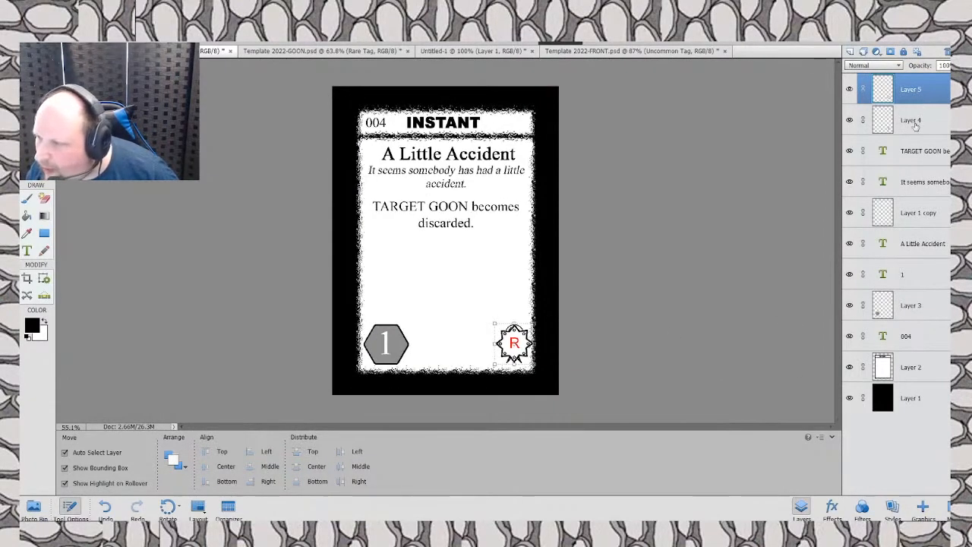
pyautogui.click(914, 126)
pyautogui.click(849, 121)
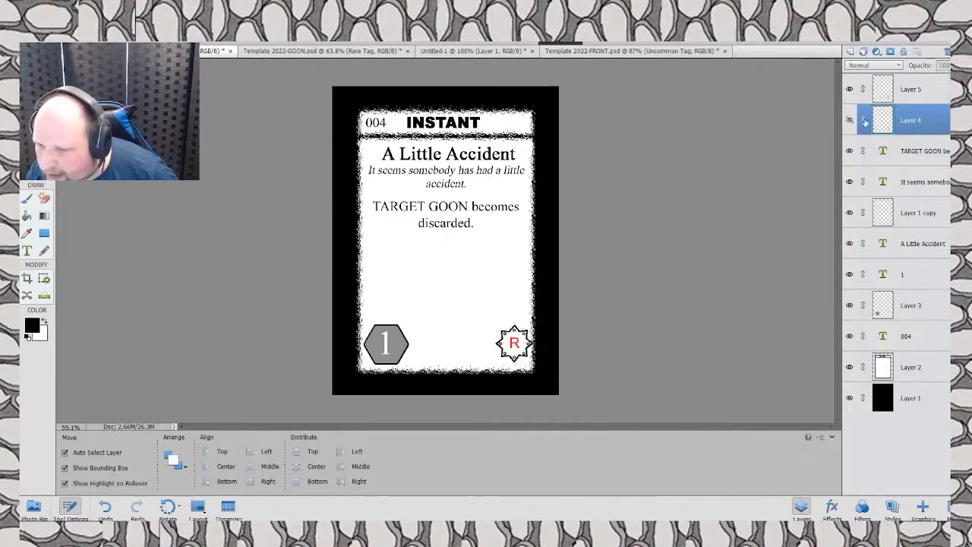
pyautogui.click(910, 92)
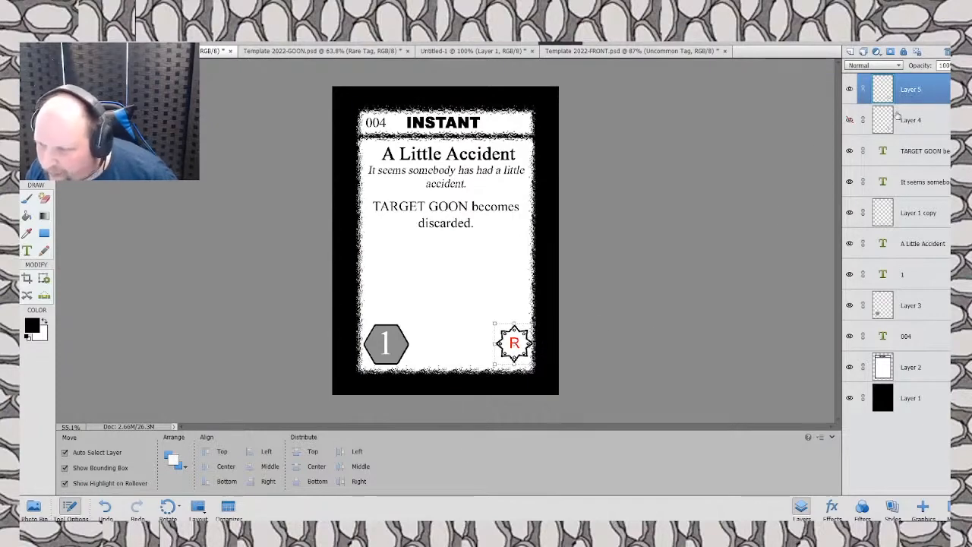
pyautogui.click(850, 89)
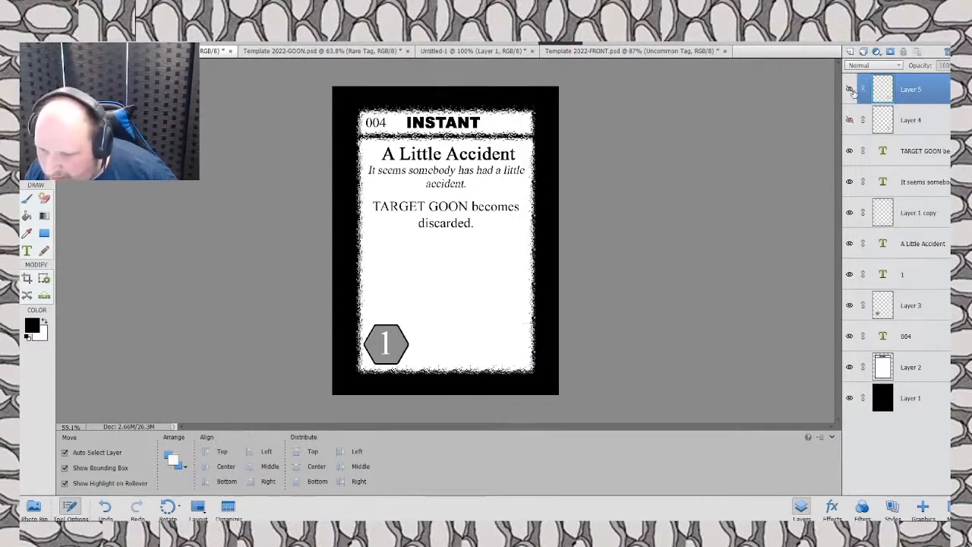
# Step: Rename Layer 5, which holds the rare badge, to Rare Icon
pyautogui.rightClick(910, 95)
pyautogui.click(912, 103)
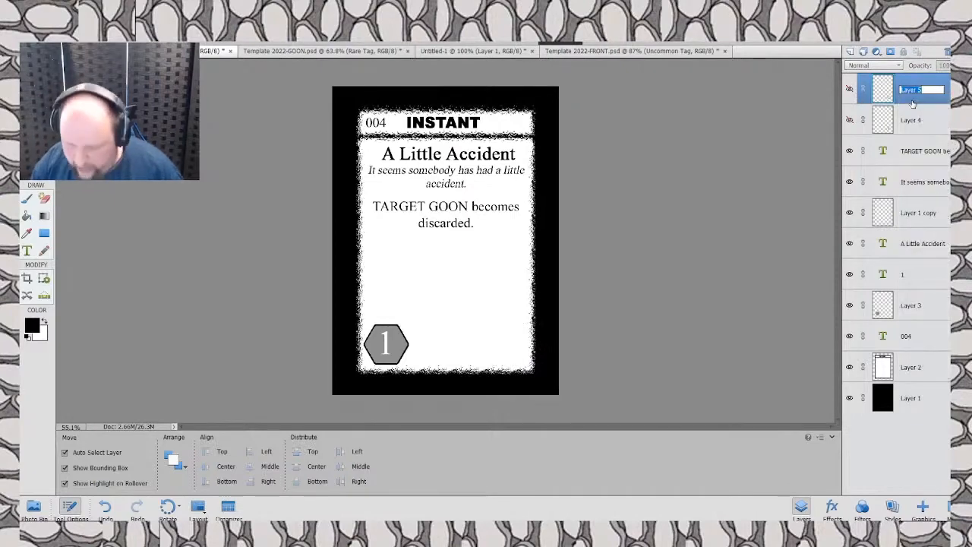
pyautogui.write('Rare I')
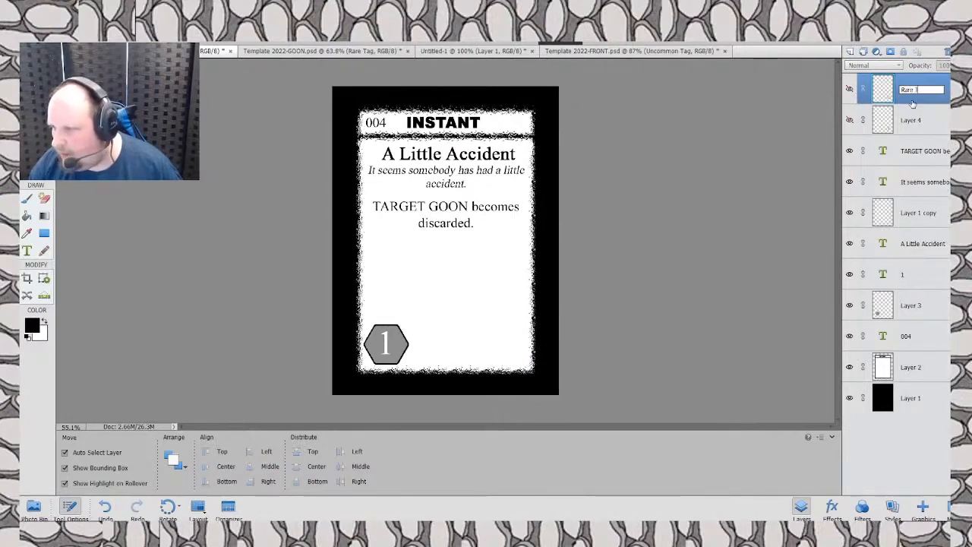
pyautogui.write('con')
pyautogui.press('Return')
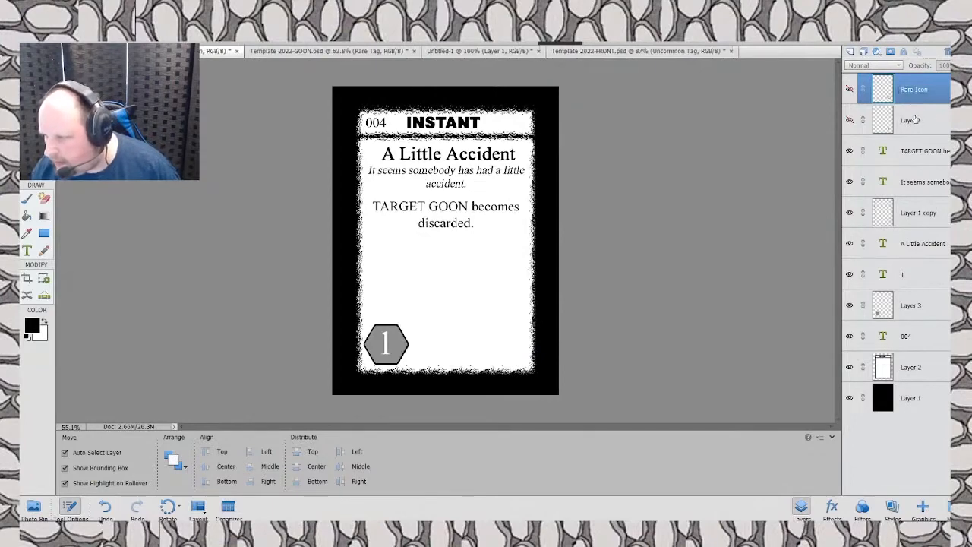
# Step: Rename Layer 4, which holds the ribbon tag, to Uncommon Icon
pyautogui.rightClick(915, 120)
pyautogui.click(915, 123)
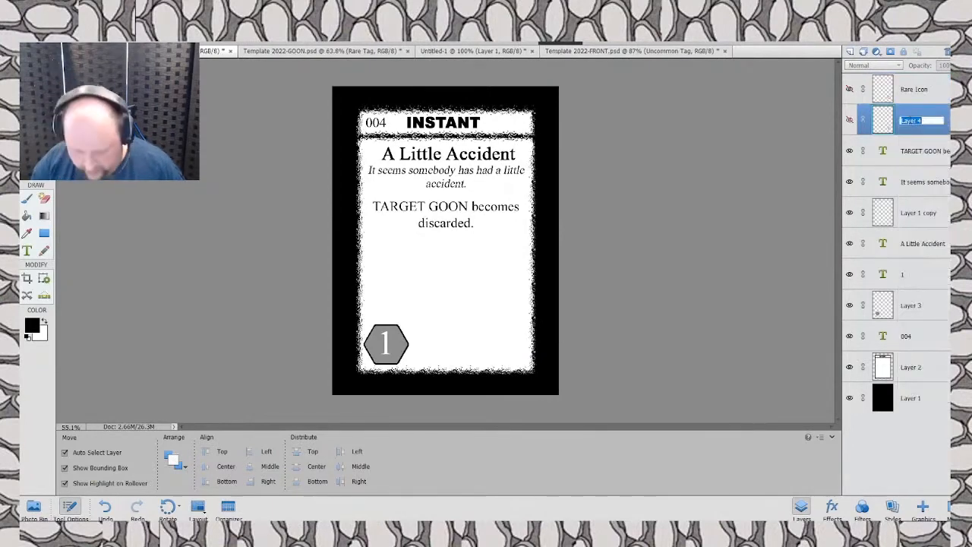
pyautogui.write('Uncommon Icon')
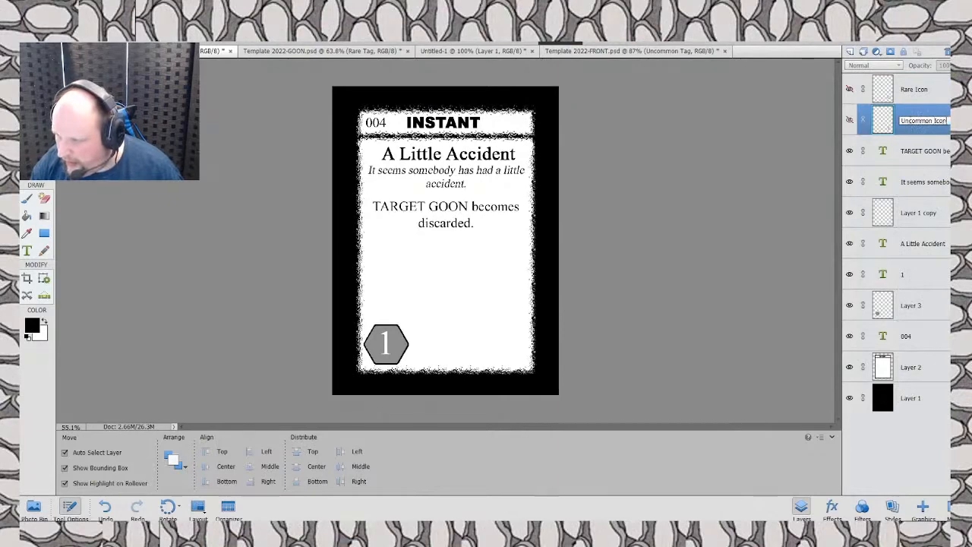
pyautogui.press('Return')
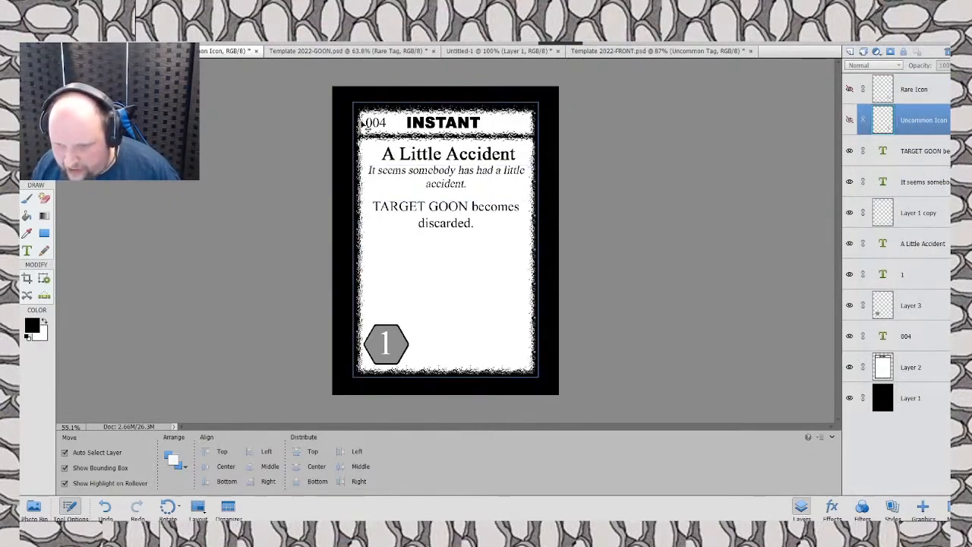
# Step: Reorder the layers so 004, A Little Accident and the italic flavor text come first, in that order, above Rare Icon
pyautogui.scroll(4, 919, 142)
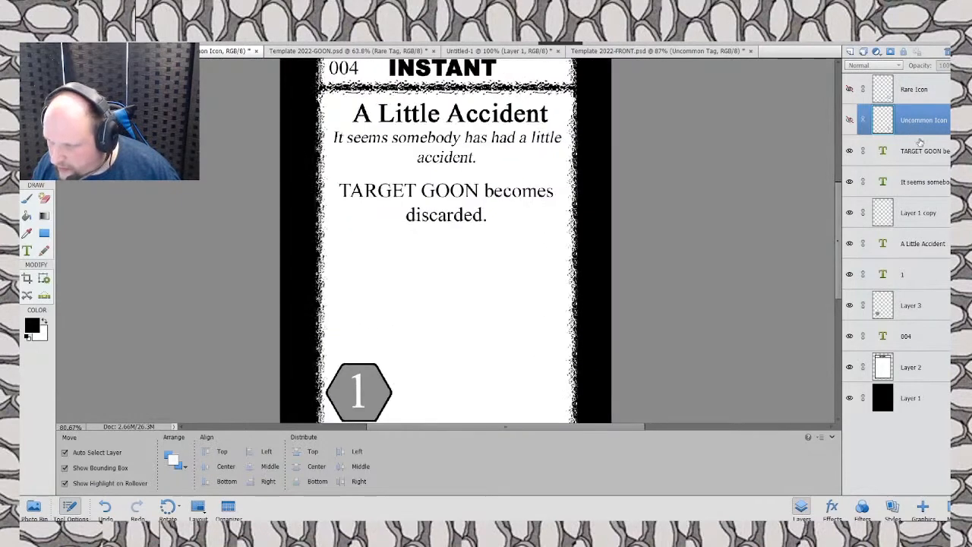
pyautogui.scroll(-3, 920, 143)
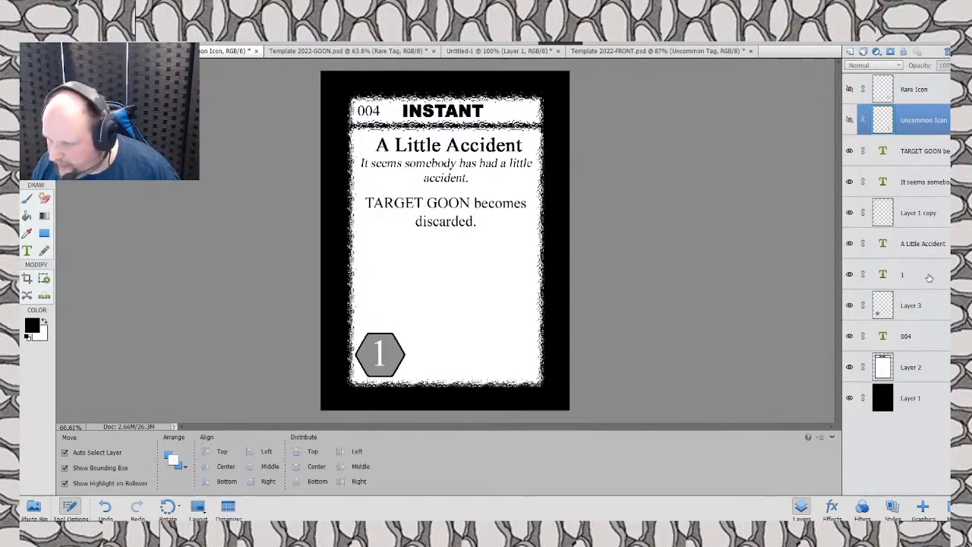
pyautogui.click(911, 341)
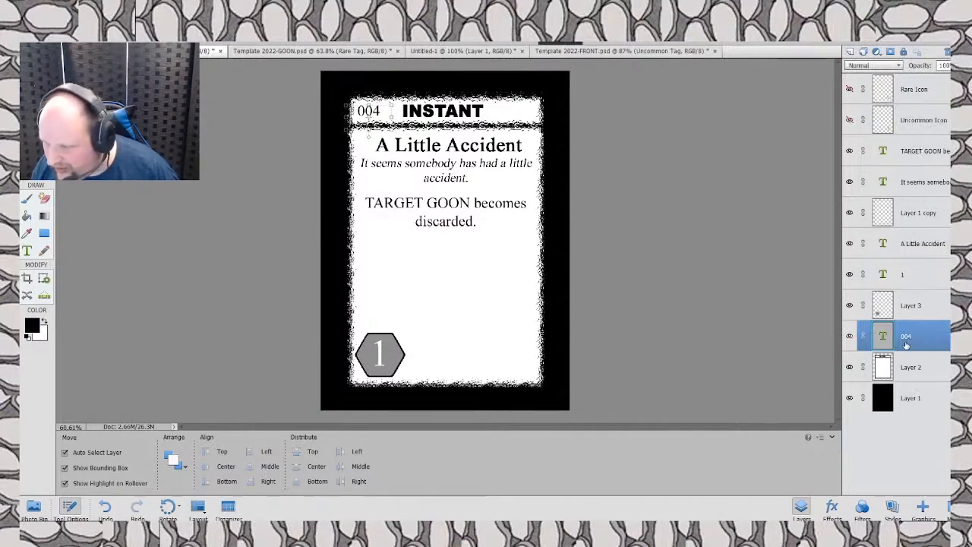
pyautogui.moveTo(903, 342); pyautogui.dragTo(916, 87)
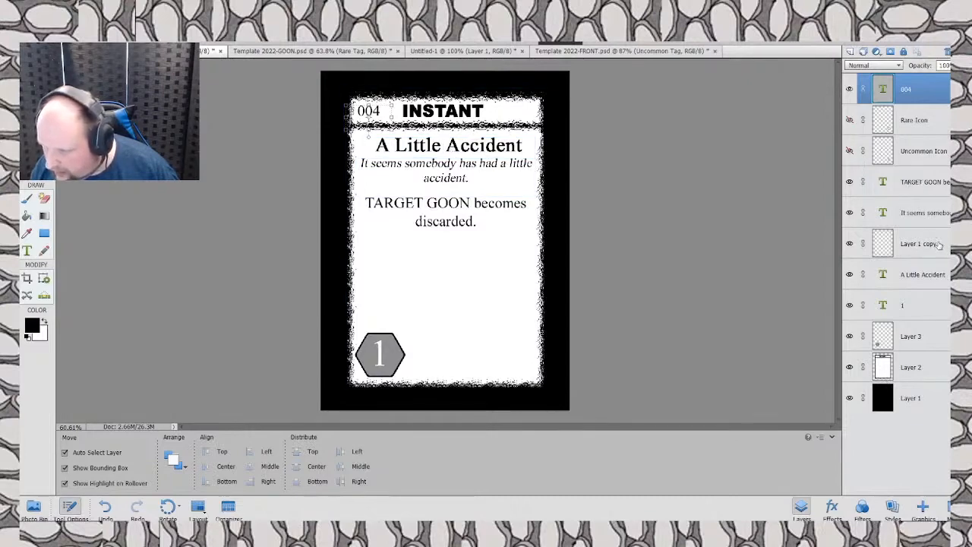
pyautogui.moveTo(917, 278); pyautogui.dragTo(911, 108)
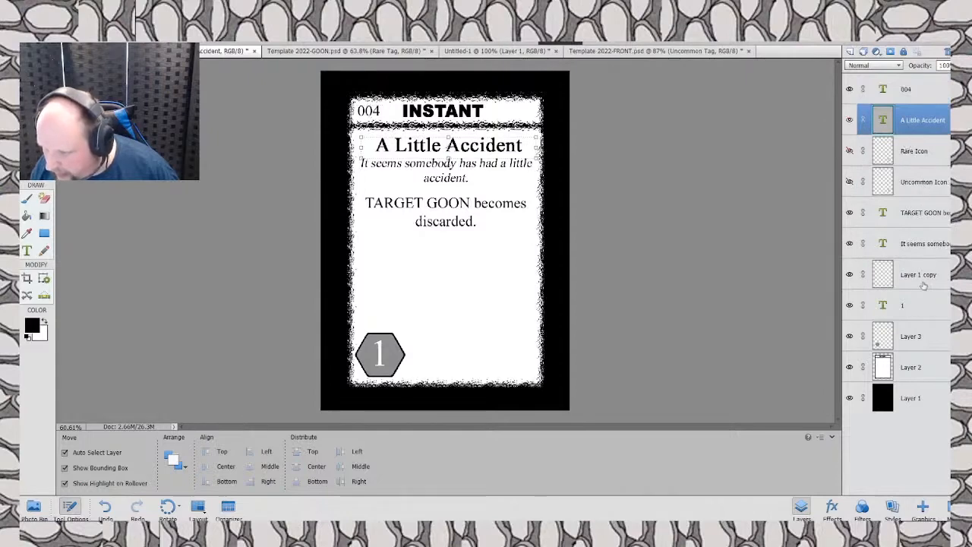
pyautogui.moveTo(914, 252); pyautogui.dragTo(926, 140)
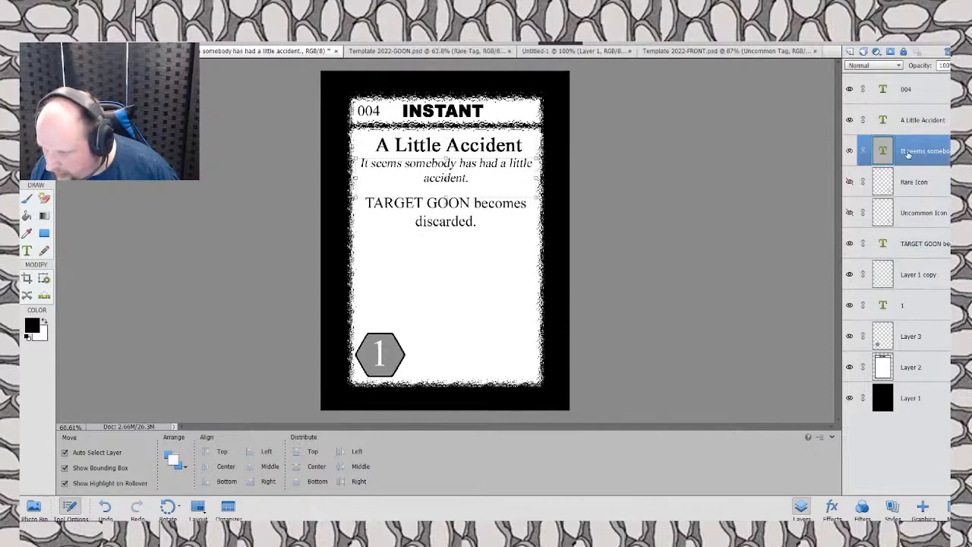
# Step: Rename the italic "It seems somebody has had a little accident." layer to flavor text
pyautogui.rightClick(911, 154)
pyautogui.click(920, 161)
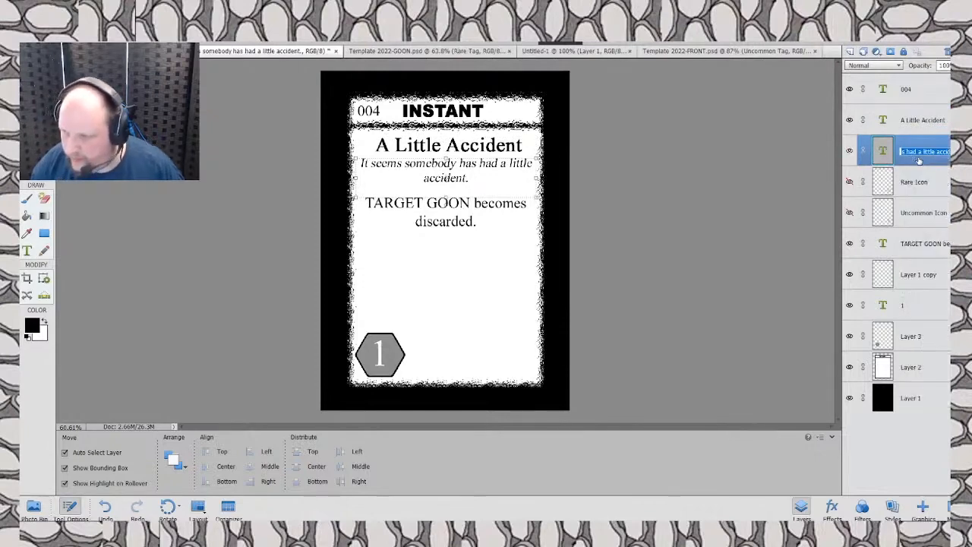
pyautogui.write('Flavor text')
pyautogui.press('Return')
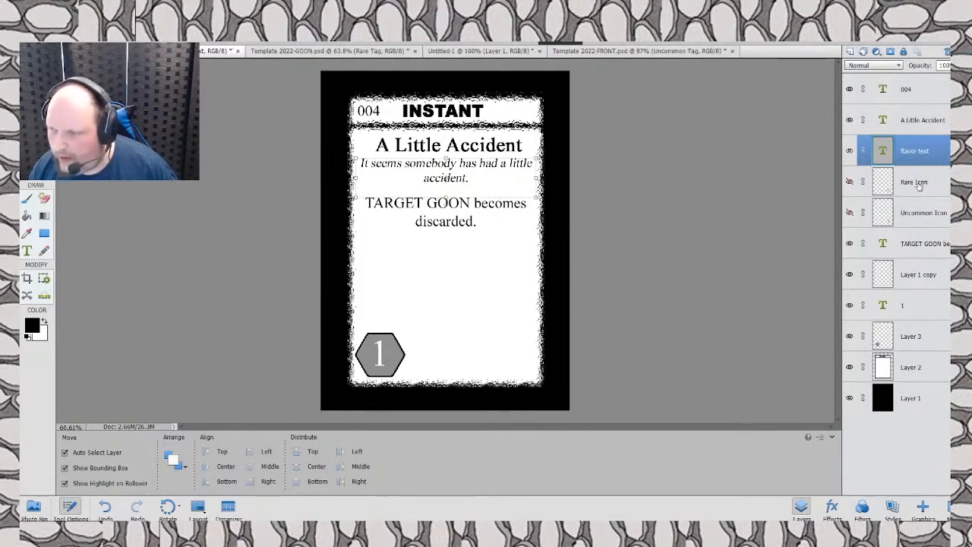
# Step: Move the "TARGET GOON becomes discarded." text layer directly below flavor text and rename it Descriptive Text
pyautogui.click(918, 189)
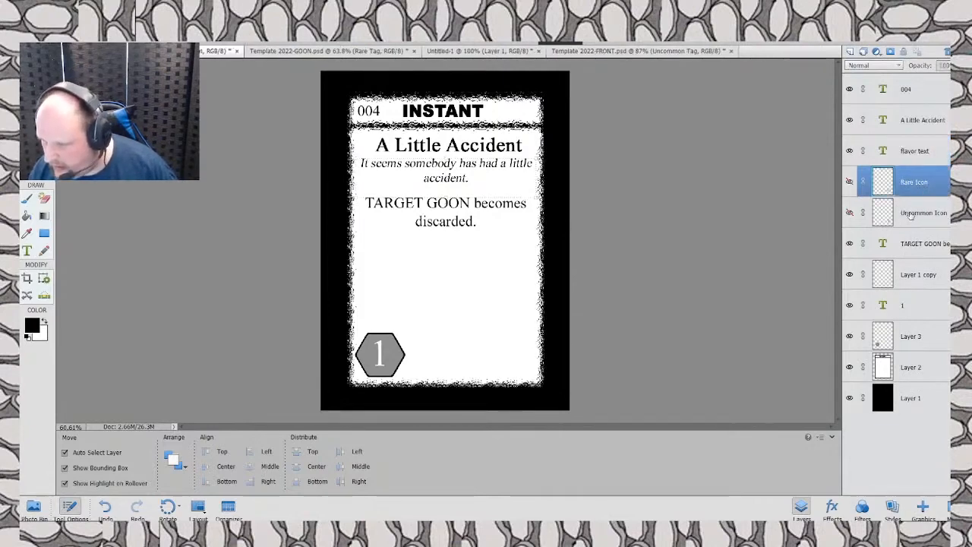
pyautogui.click(911, 220)
pyautogui.moveTo(908, 249); pyautogui.dragTo(921, 199)
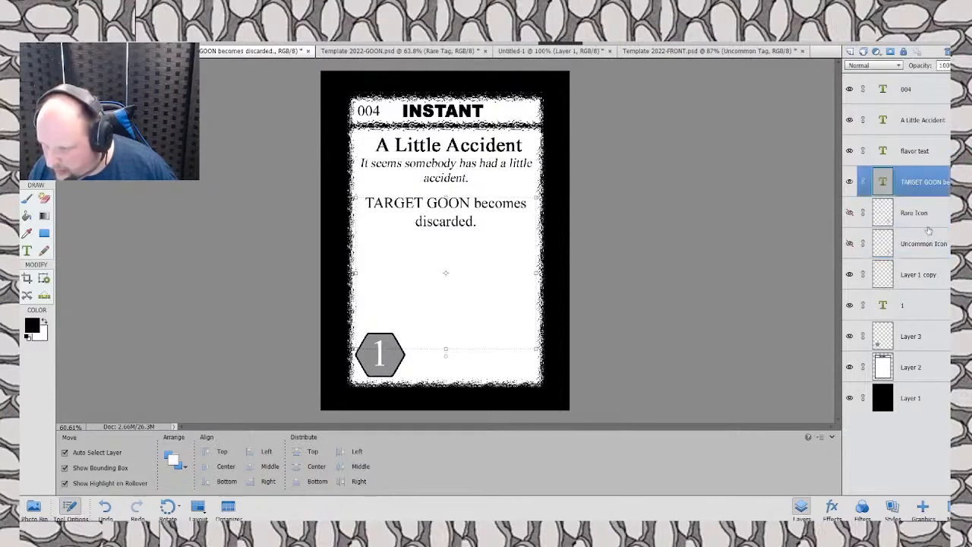
pyautogui.rightClick(916, 191)
pyautogui.click(927, 198)
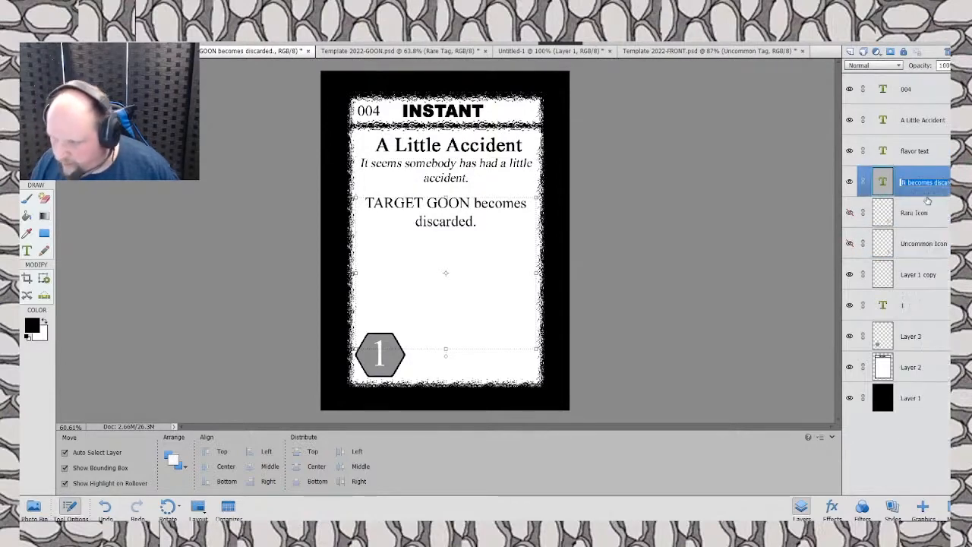
pyautogui.write('Descripti')
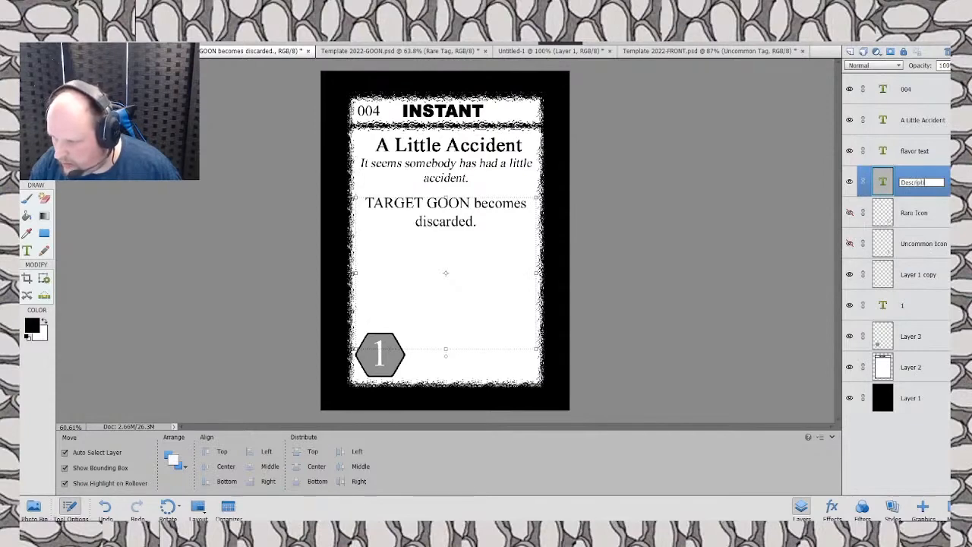
pyautogui.write('ve ')
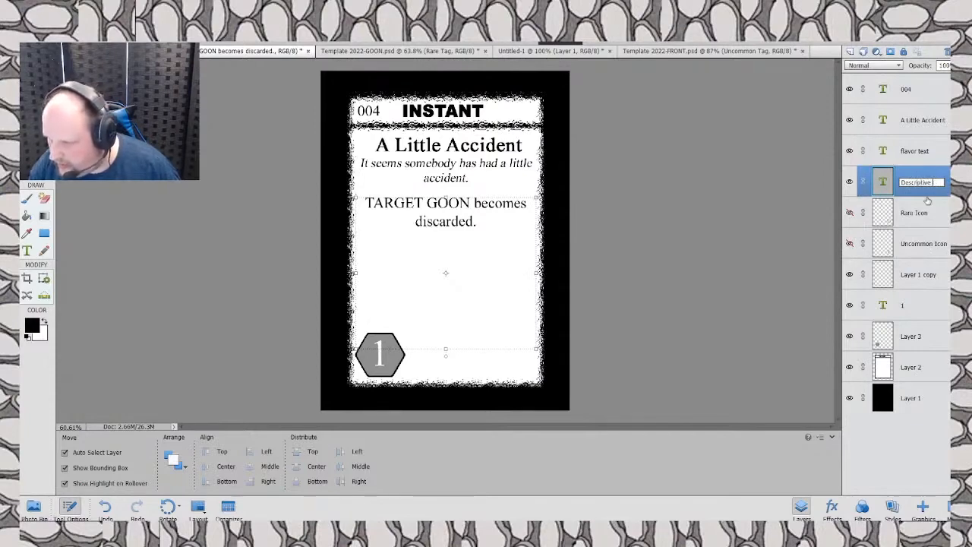
pyautogui.write('Text')
pyautogui.press('Return')
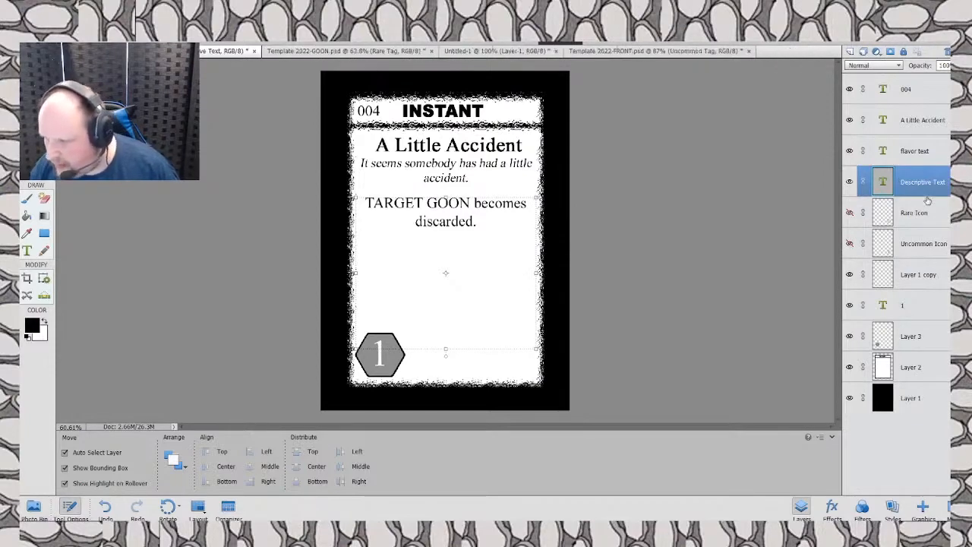
# Step: Move the 1 text layer and the hexagon's Layer 3, in that order, between Descriptive Text and Rare Icon
pyautogui.click(918, 219)
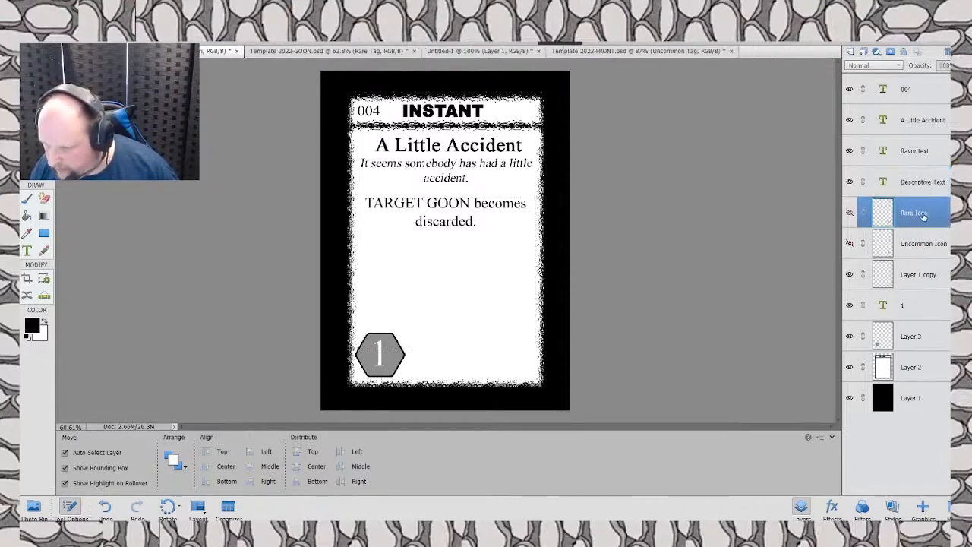
pyautogui.click(913, 243)
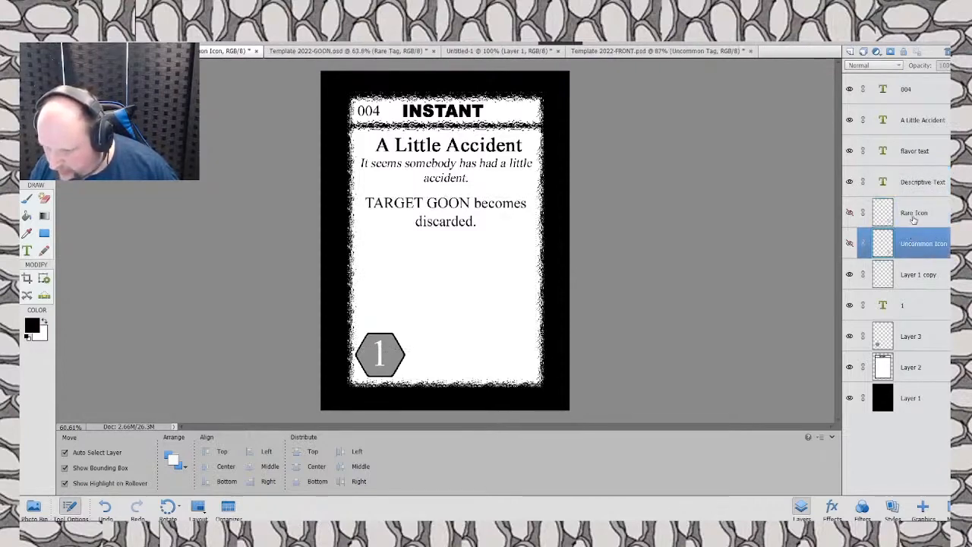
pyautogui.click(910, 340)
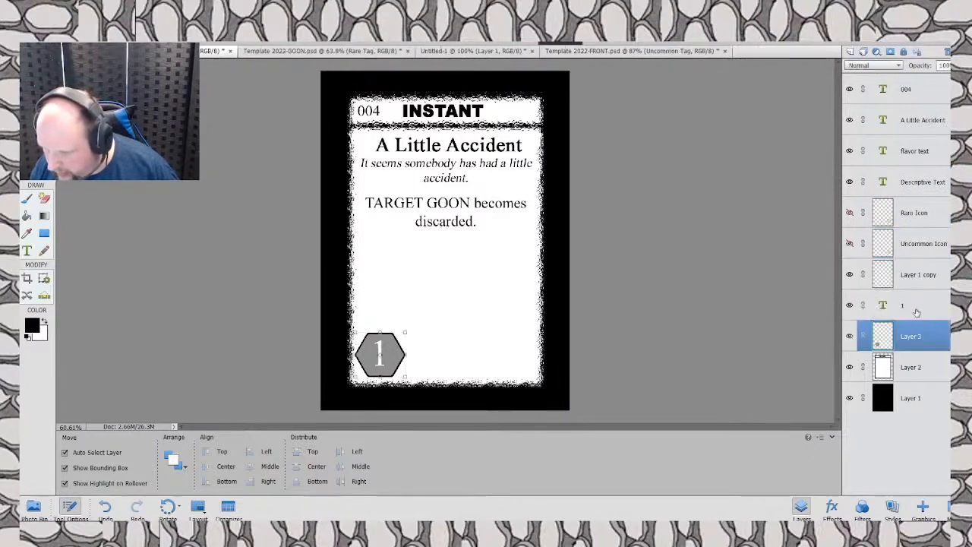
pyautogui.moveTo(917, 312); pyautogui.dragTo(928, 212)
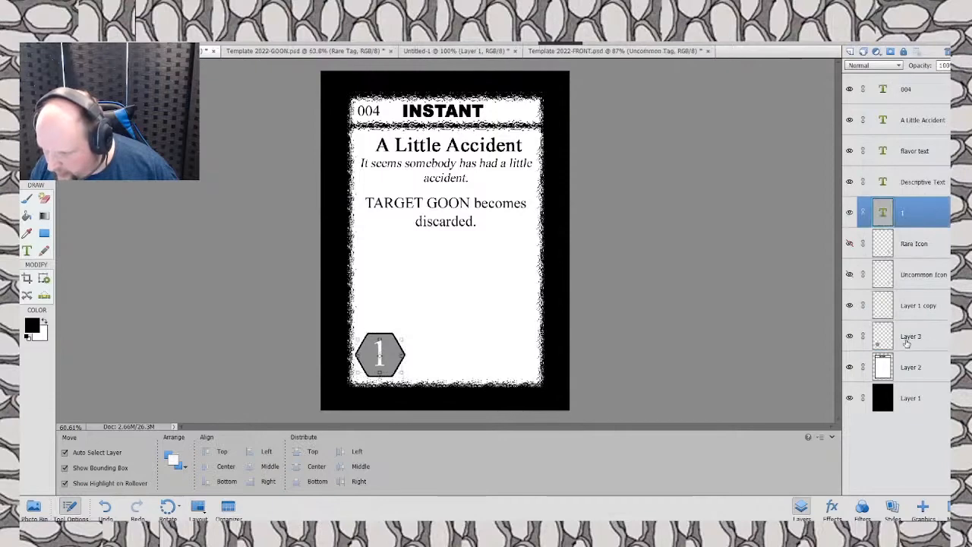
pyautogui.moveTo(908, 344); pyautogui.dragTo(918, 241)
# Step: Rename the 1 text layer to Deploy Cost #
pyautogui.click(918, 213)
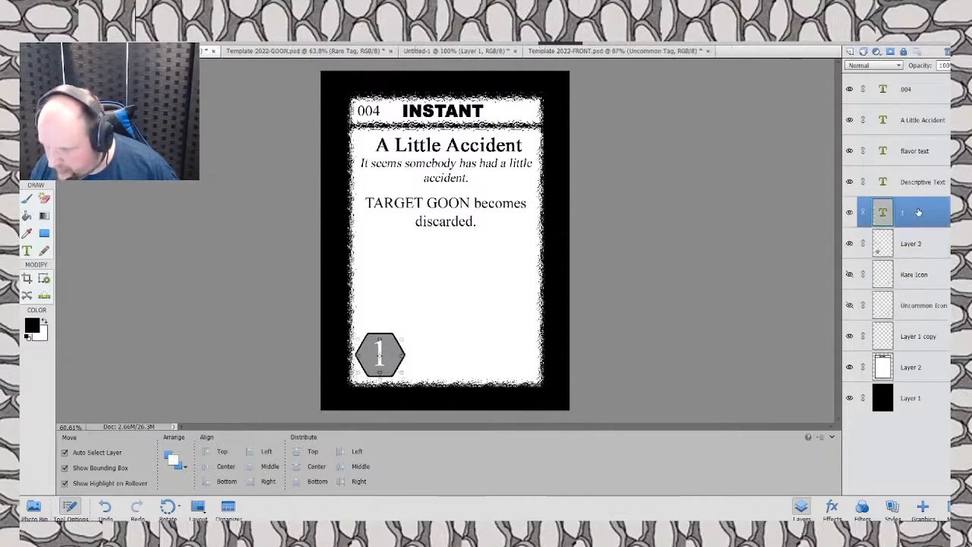
pyautogui.rightClick(918, 213)
pyautogui.click(922, 219)
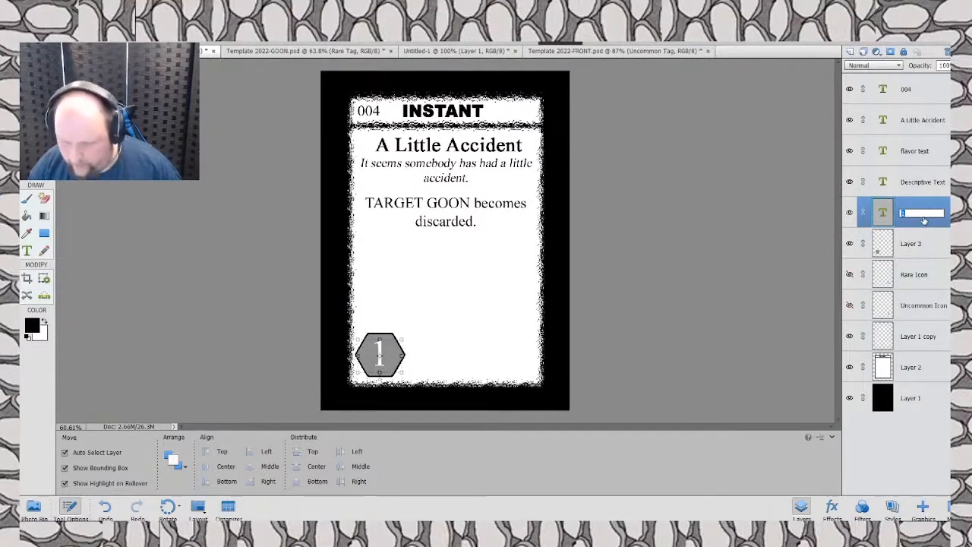
pyautogui.write('De')
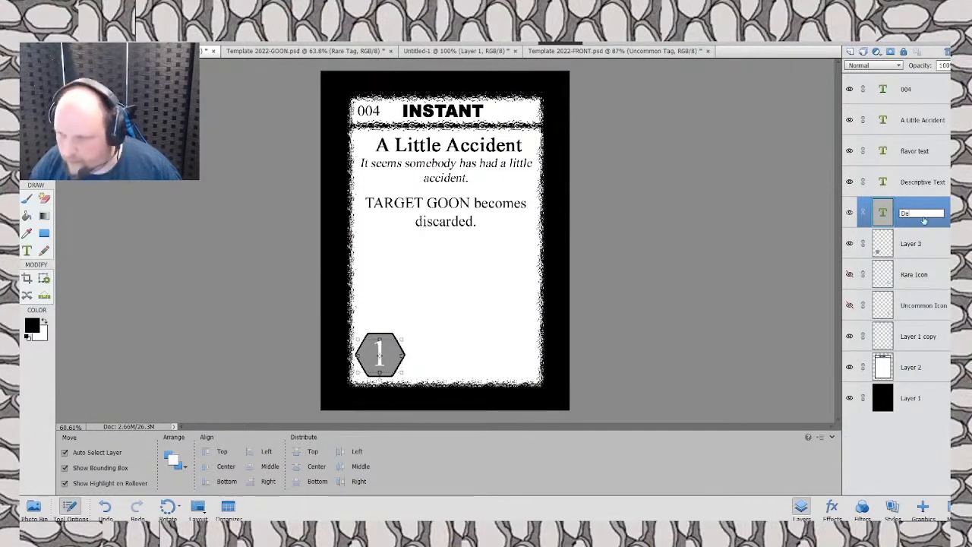
pyautogui.write('ploy Cost #')
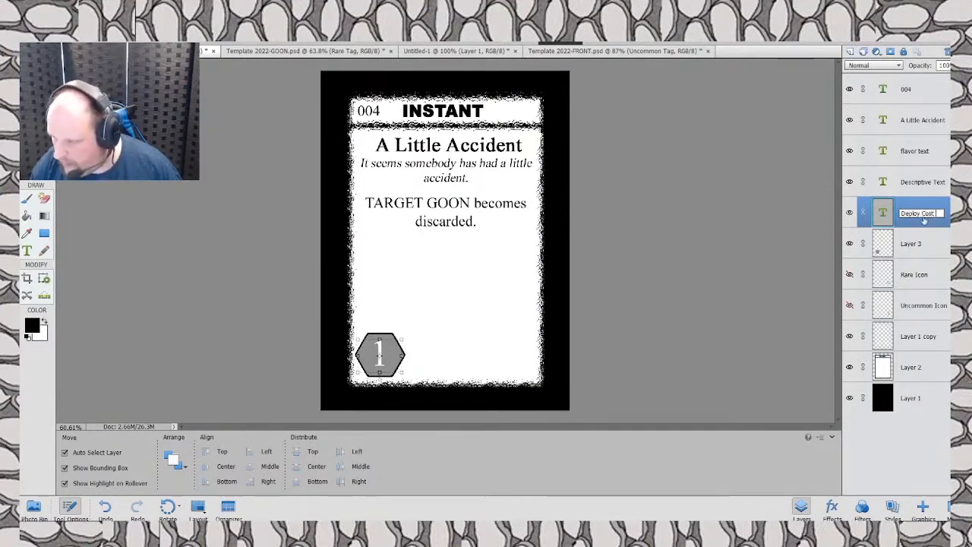
pyautogui.press('Return')
# Step: Rename Layer 3, which holds the hexagon, to Hex (Deploy)
pyautogui.rightClick(918, 246)
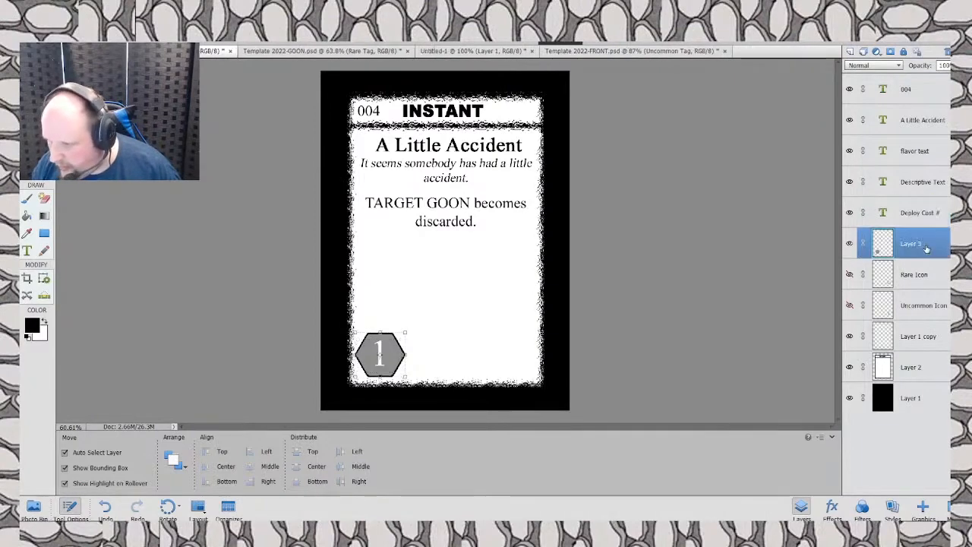
pyautogui.click(909, 246)
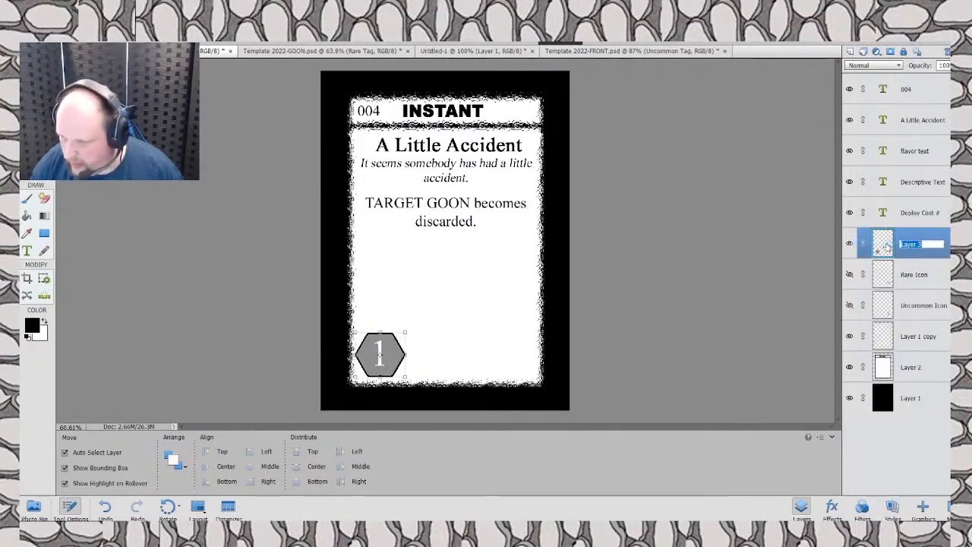
pyautogui.write('BHe')
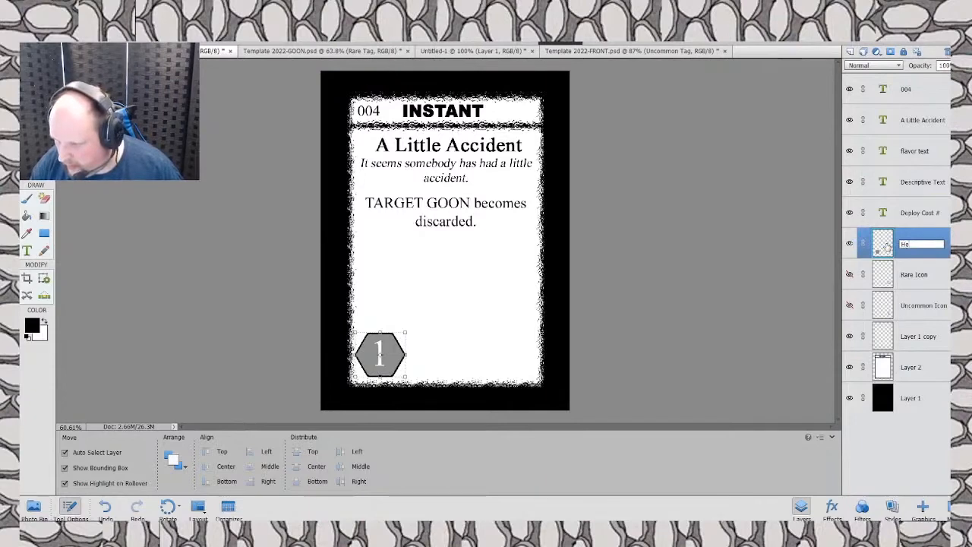
pyautogui.write('x (Dep')
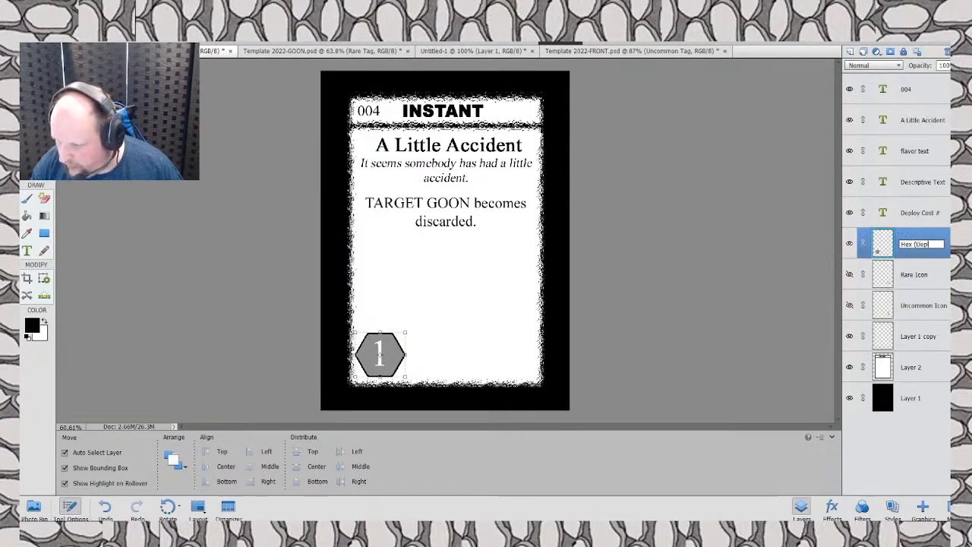
pyautogui.write('loy)')
pyautogui.press('Return')
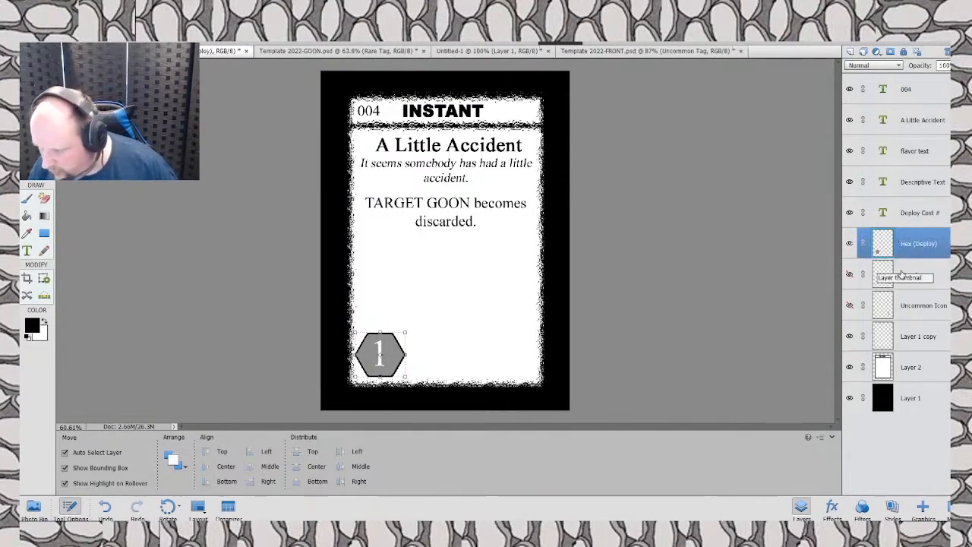
# Step: Show and hide Rare Icon and Uncommon Icon in turn to check each tag on the card
pyautogui.click(902, 275)
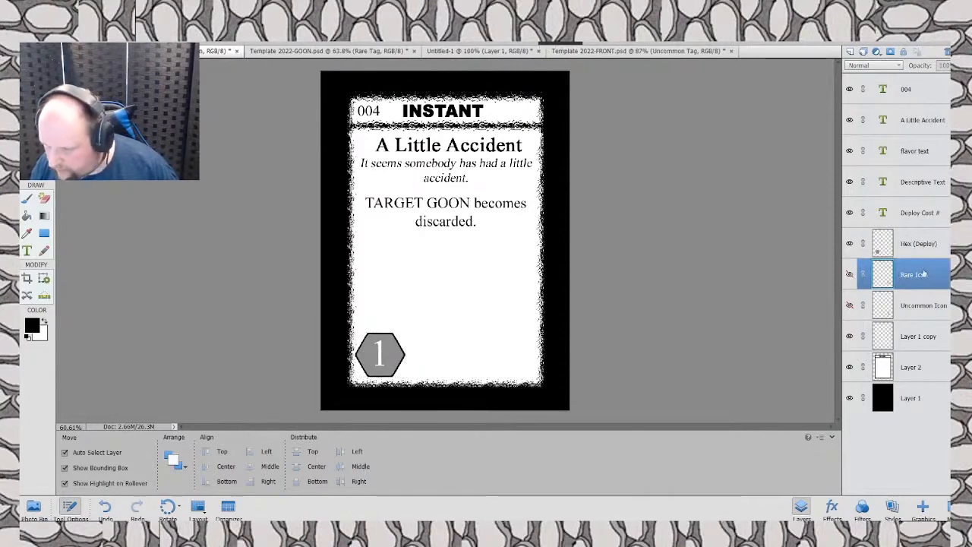
pyautogui.click(849, 275)
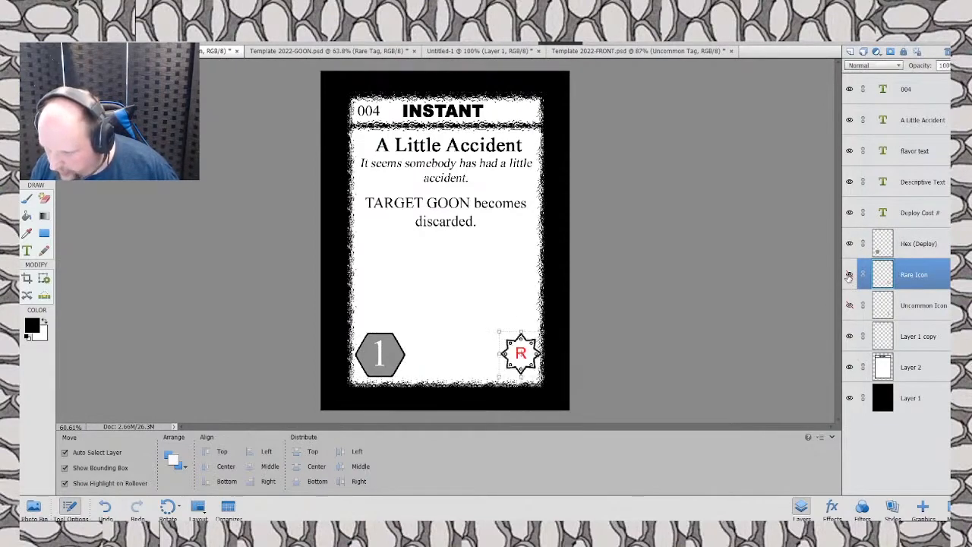
pyautogui.click(849, 275)
pyautogui.click(849, 305)
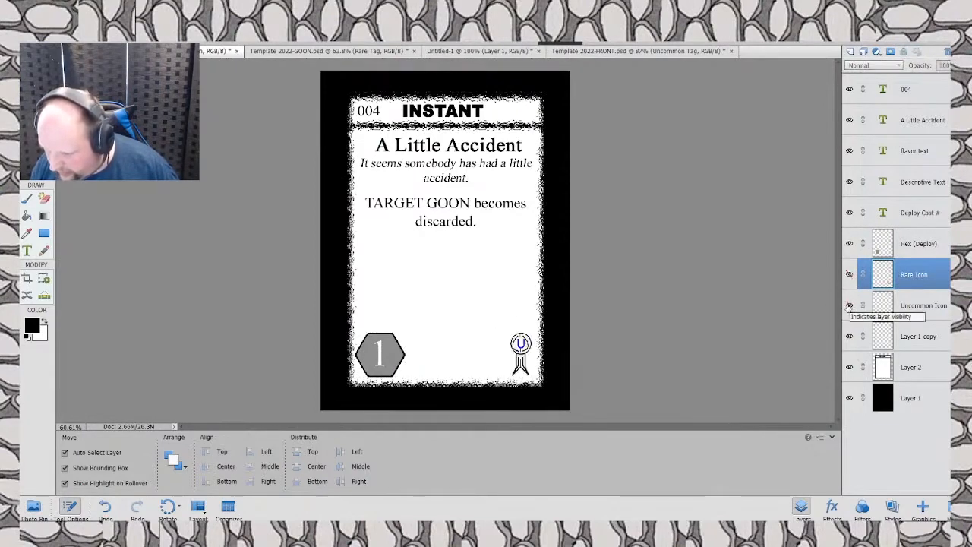
pyautogui.click(849, 305)
# Step: Toggle Layer 1 copy's visibility to check its contents and move the layer to the top of the layer stack
pyautogui.click(919, 337)
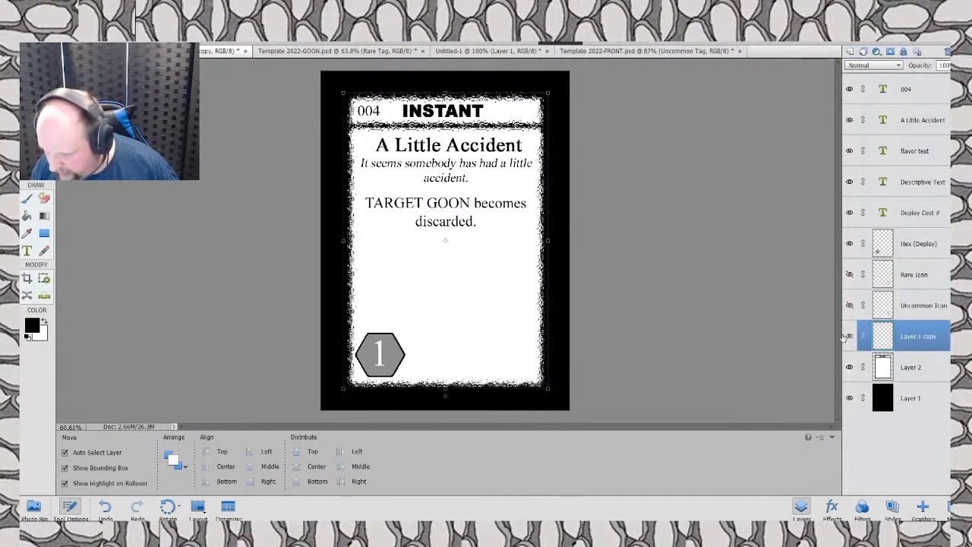
pyautogui.click(848, 336)
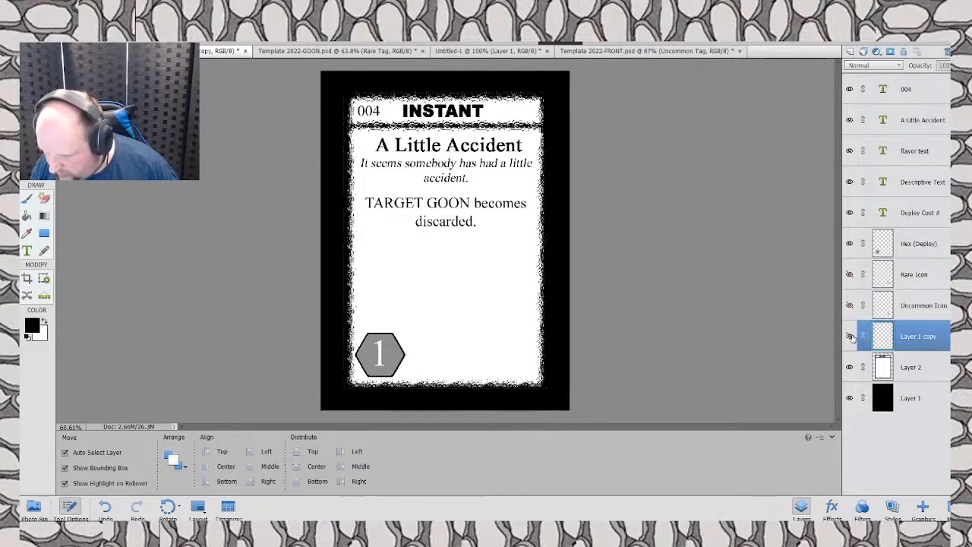
pyautogui.click(849, 336)
pyautogui.moveTo(918, 338); pyautogui.dragTo(908, 86)
pyautogui.scroll(4, 936, 217)
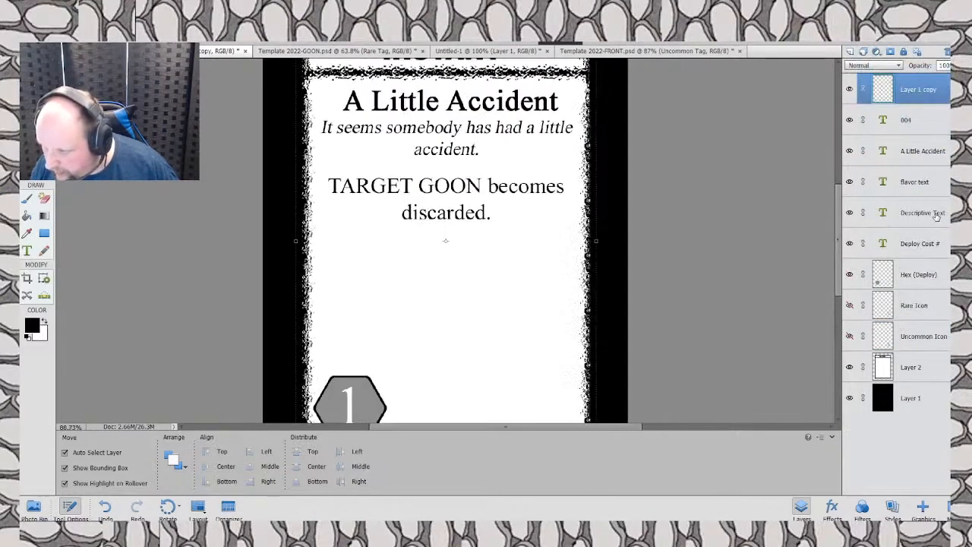
pyautogui.scroll(-4, 936, 217)
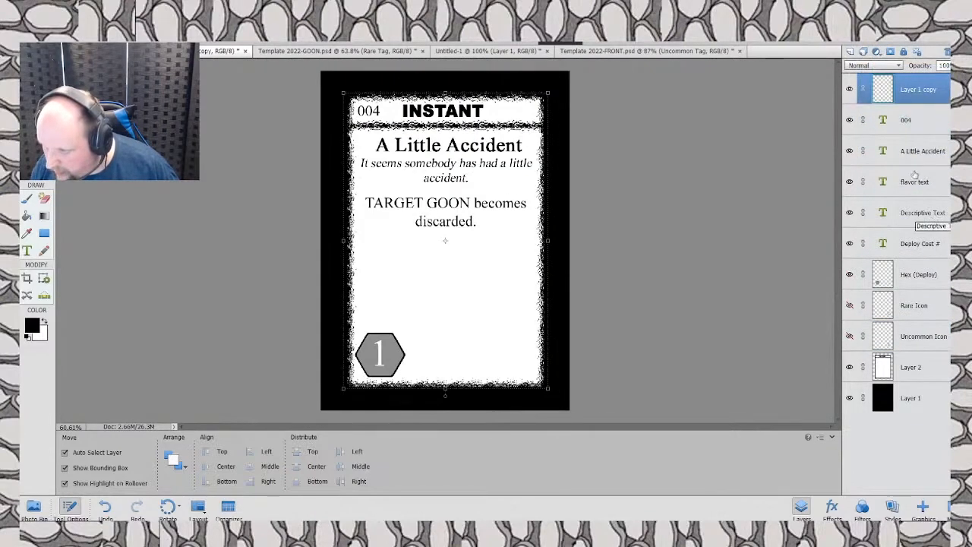
pyautogui.click(849, 89)
pyautogui.scroll(-2, 910, 267)
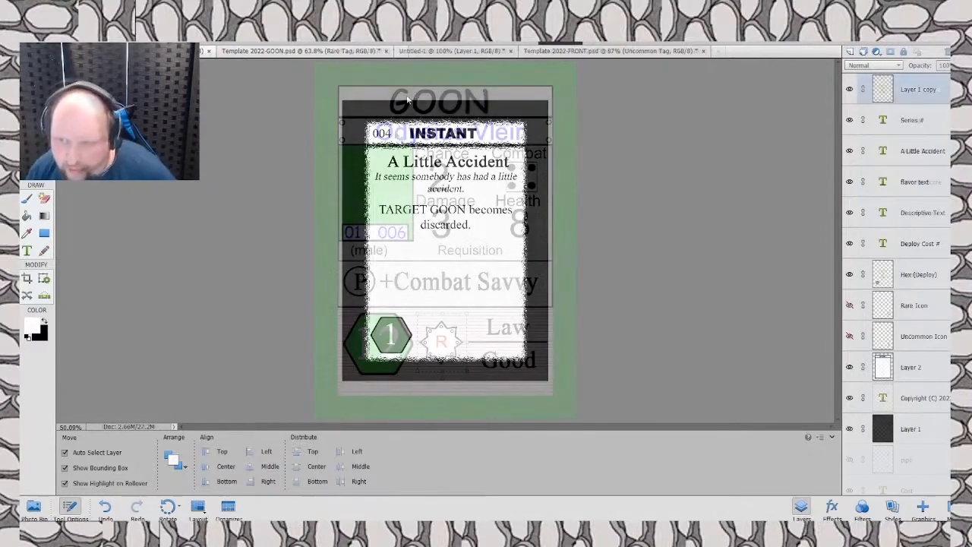
# Step: In Template 2022-GOON.psd, change the GOON's name text color to black
pyautogui.doubleClick(386, 130)
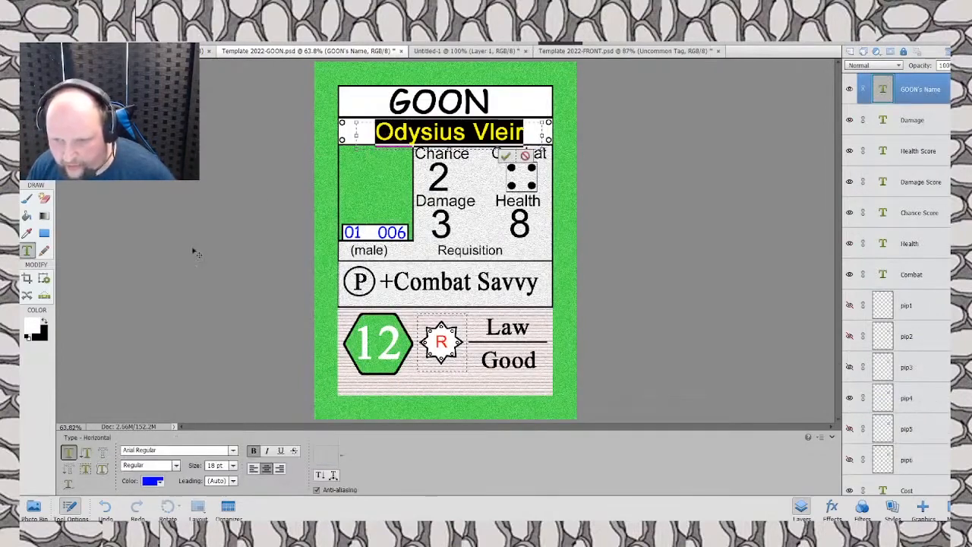
pyautogui.click(44, 324)
pyautogui.moveTo(378, 136); pyautogui.dragTo(577, 151)
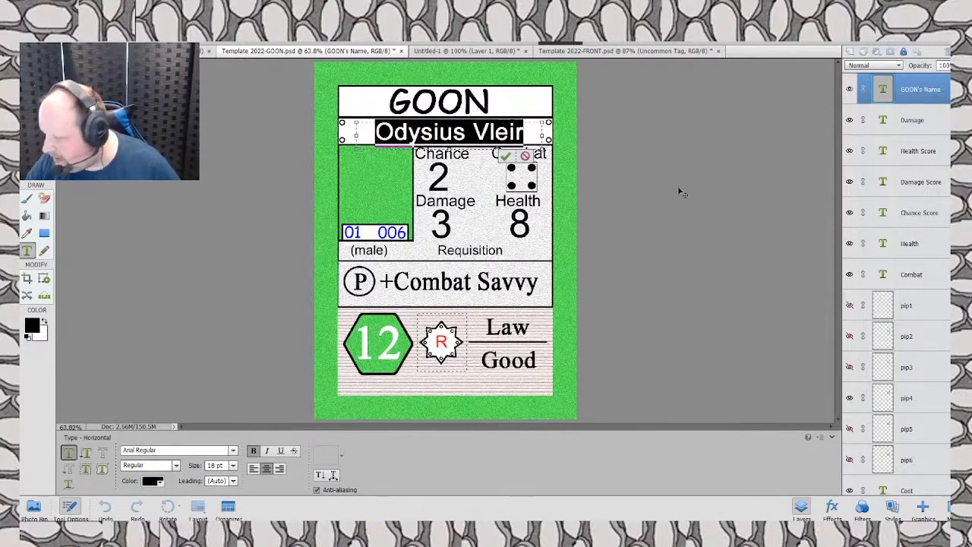
# Step: Replace the GOON's name on the card with the new character's full name
pyautogui.write('Shanese Huck')
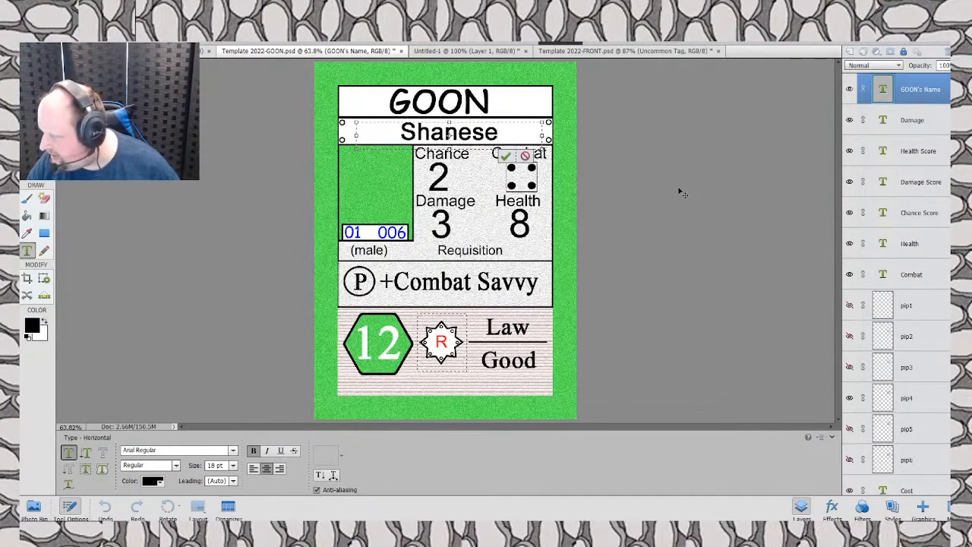
pyautogui.press('BackSpace')
pyautogui.press('BackSpace')
pyautogui.press('BackSpace')
pyautogui.press('BackSpace')
pyautogui.press('BackSpace')
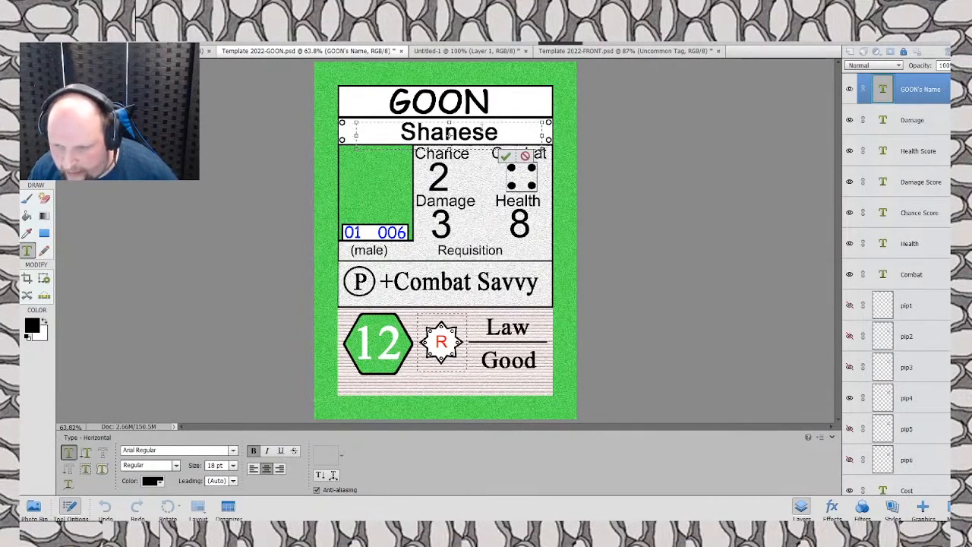
# Step: Widen the name's text box on both sides to the banner's edges so the full name fits on one line
pyautogui.moveTo(358, 135); pyautogui.dragTo(343, 135)
pyautogui.moveTo(541, 136); pyautogui.dragTo(553, 136)
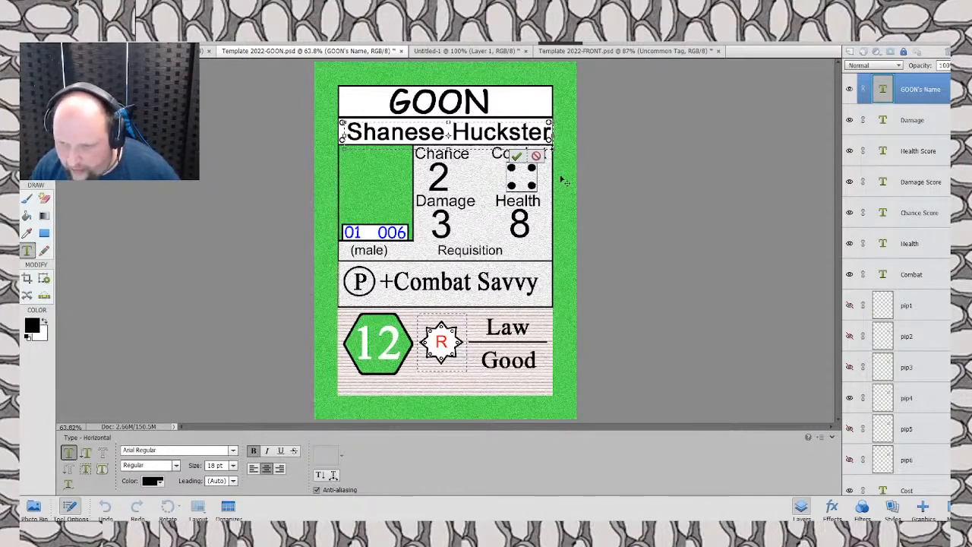
pyautogui.click(516, 155)
pyautogui.press('v')
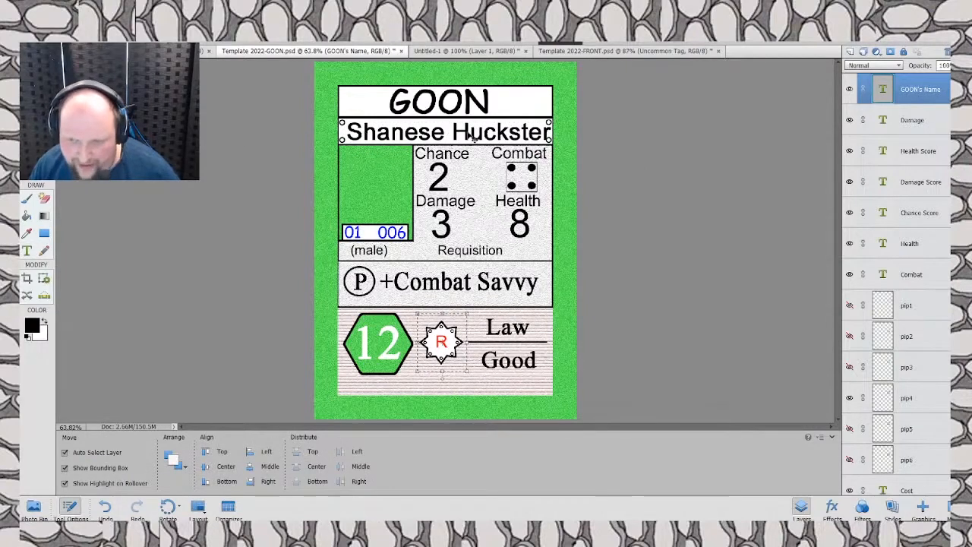
# Step: Copy the GOON's name text, leave the wording as is, and nudge the name slightly upward within its banner
pyautogui.doubleClick(372, 135)
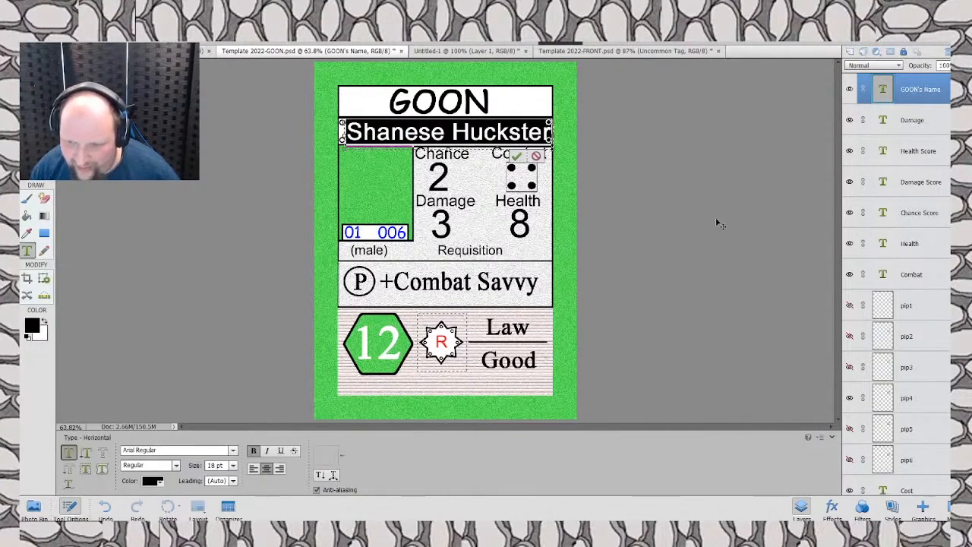
pyautogui.hotkey('ctrl', 'c')
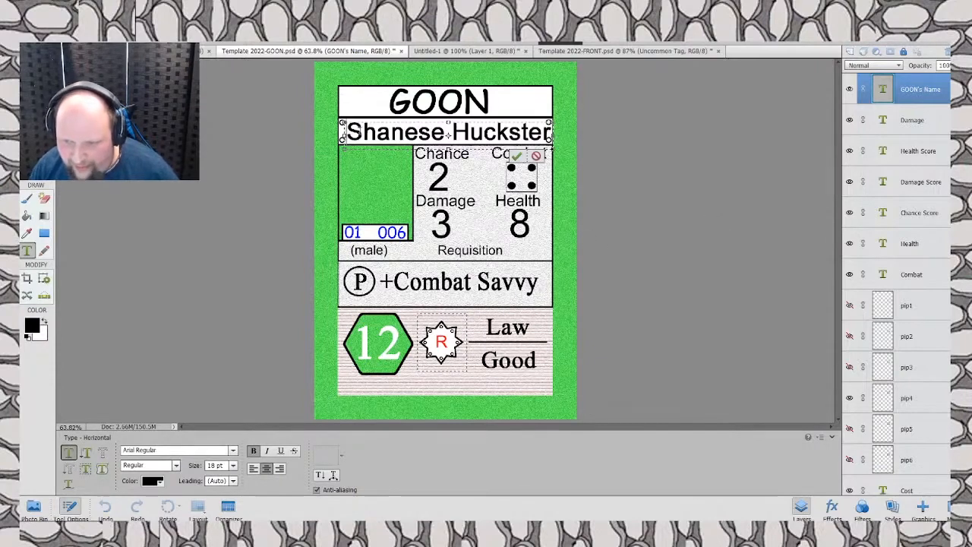
pyautogui.click(536, 156)
pyautogui.press('v')
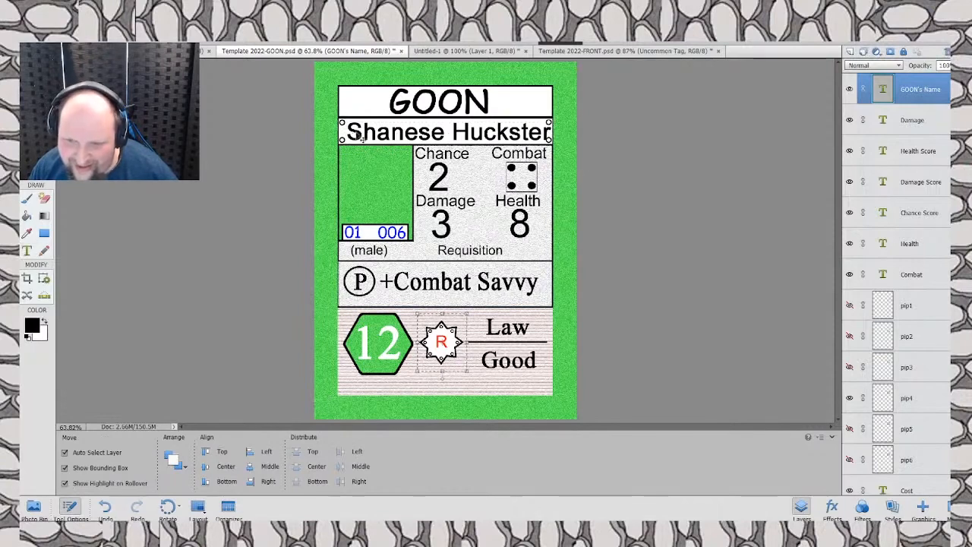
pyautogui.moveTo(359, 133); pyautogui.dragTo(358, 130)
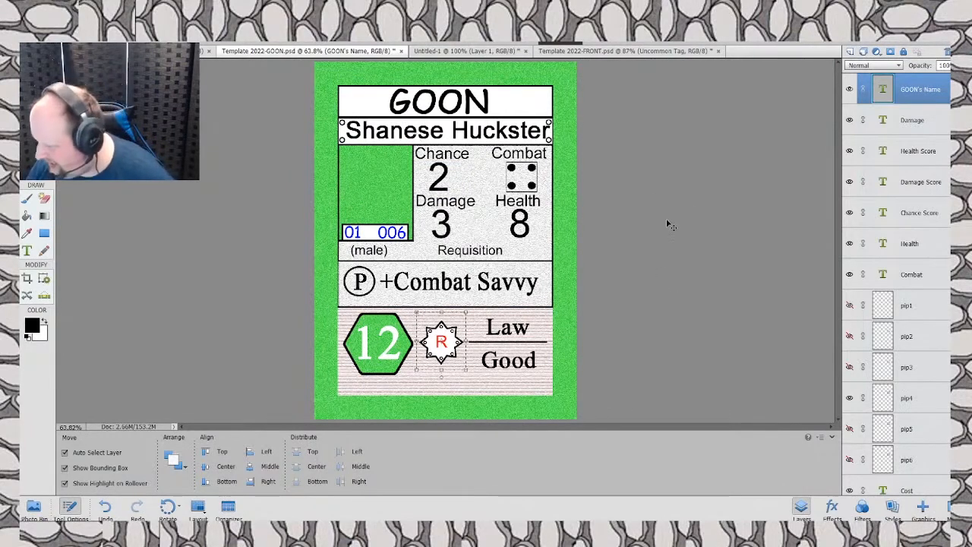
# Step: Change the gender text under the portrait area to (female)
pyautogui.doubleClick(380, 250)
pyautogui.click(354, 250)
pyautogui.write('fe')
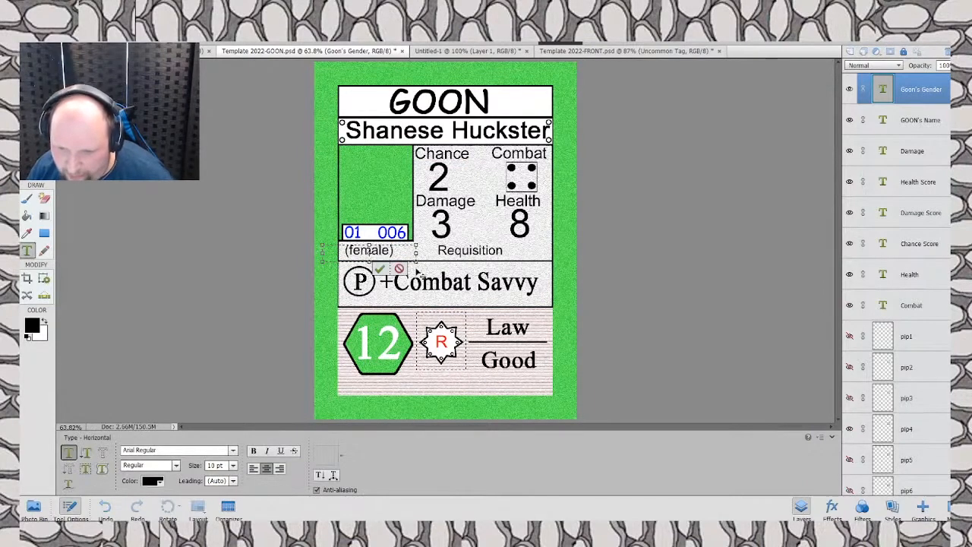
pyautogui.click(380, 269)
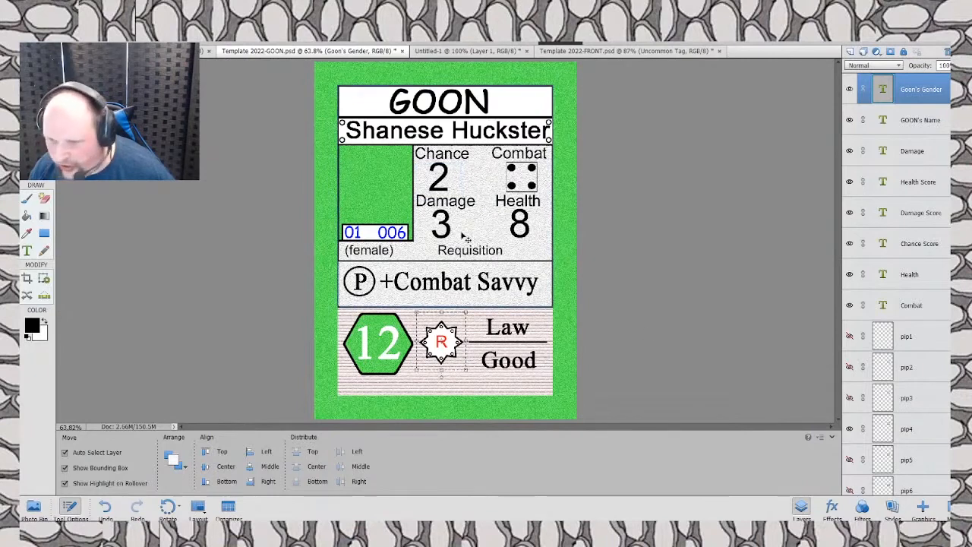
# Step: Set the card's Chance score to 4
pyautogui.doubleClick(440, 185)
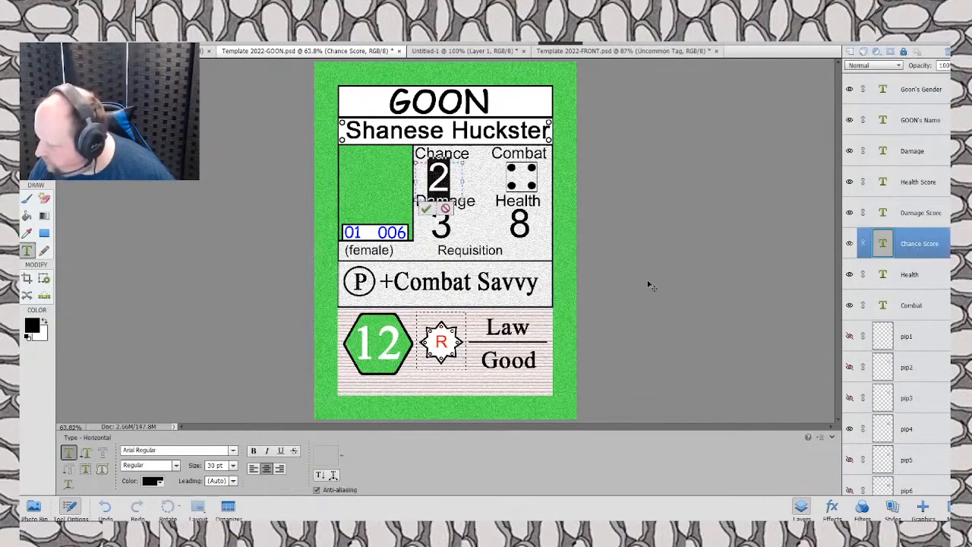
pyautogui.write('4')
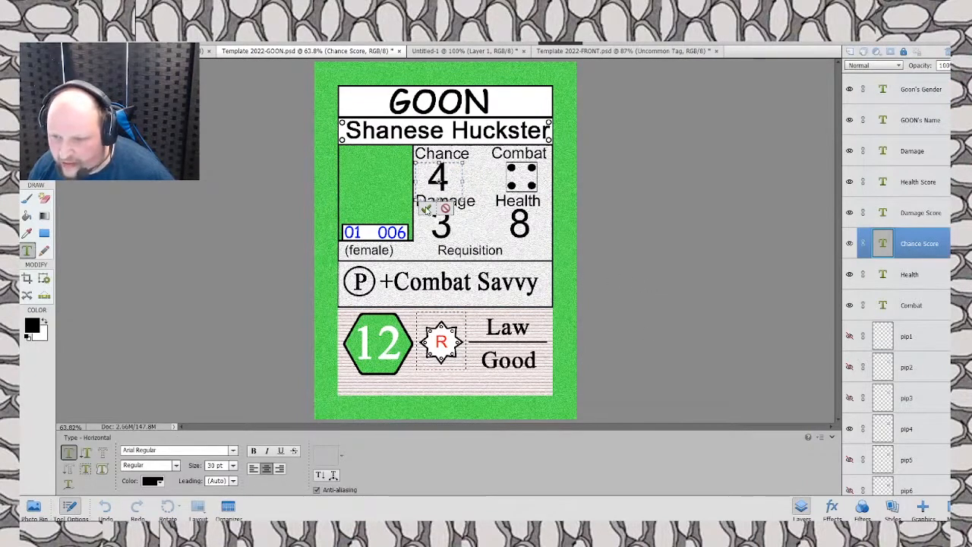
pyautogui.click(426, 208)
pyautogui.press('v')
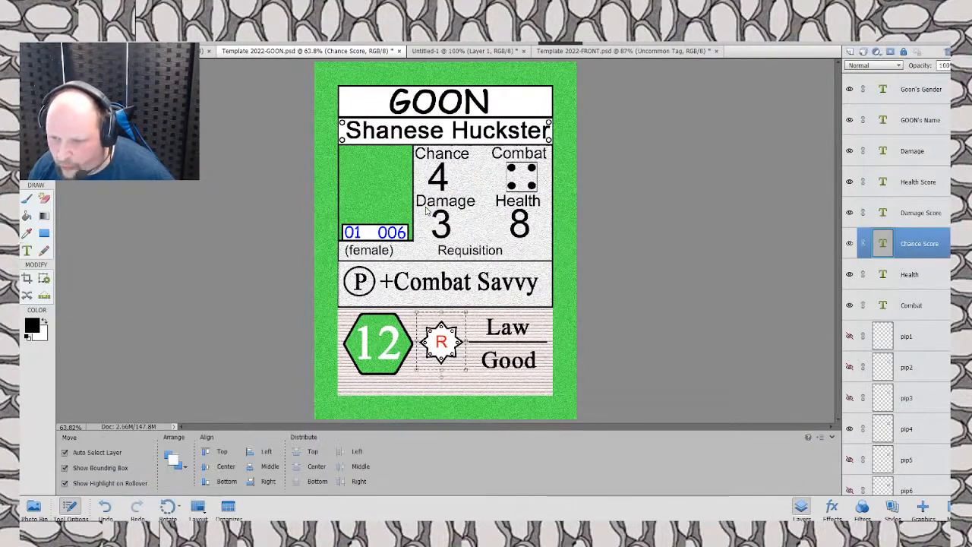
# Step: Change the Combat die to three pips by hiding the pip4 layer and showing the pip3 layer
pyautogui.click(516, 173)
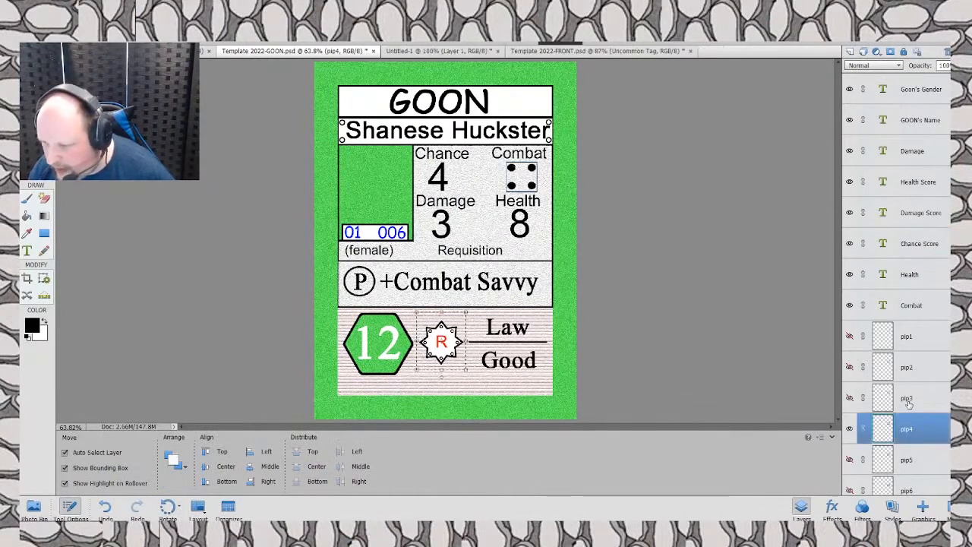
pyautogui.scroll(-2, 892, 334)
pyautogui.click(850, 366)
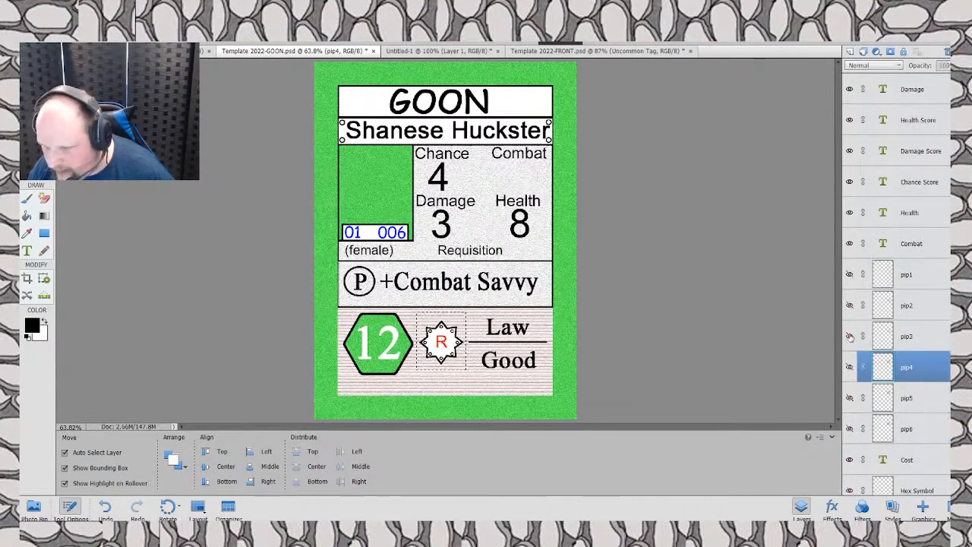
pyautogui.click(849, 336)
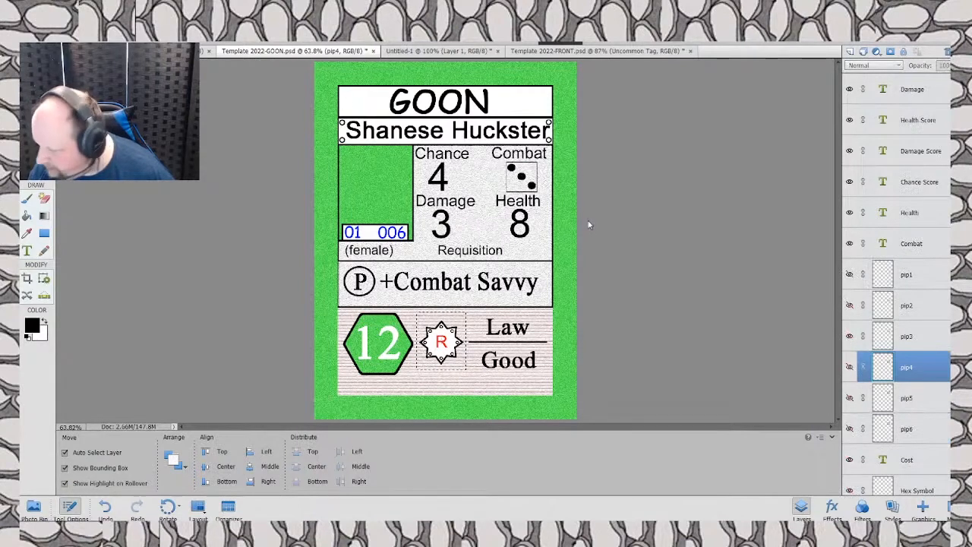
# Step: Set the card's Damage score to 1 and its Health score to 4
pyautogui.click(451, 233)
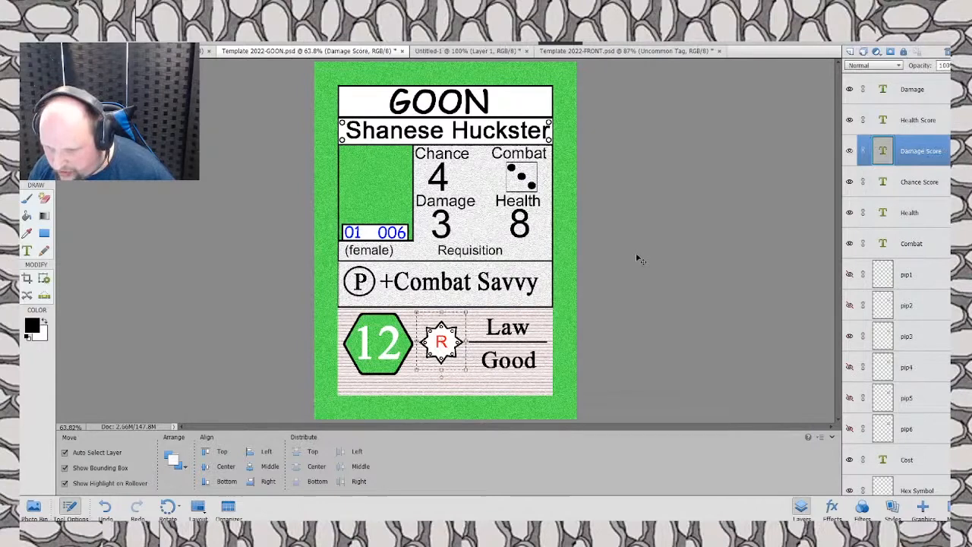
pyautogui.doubleClick(451, 232)
pyautogui.write('1')
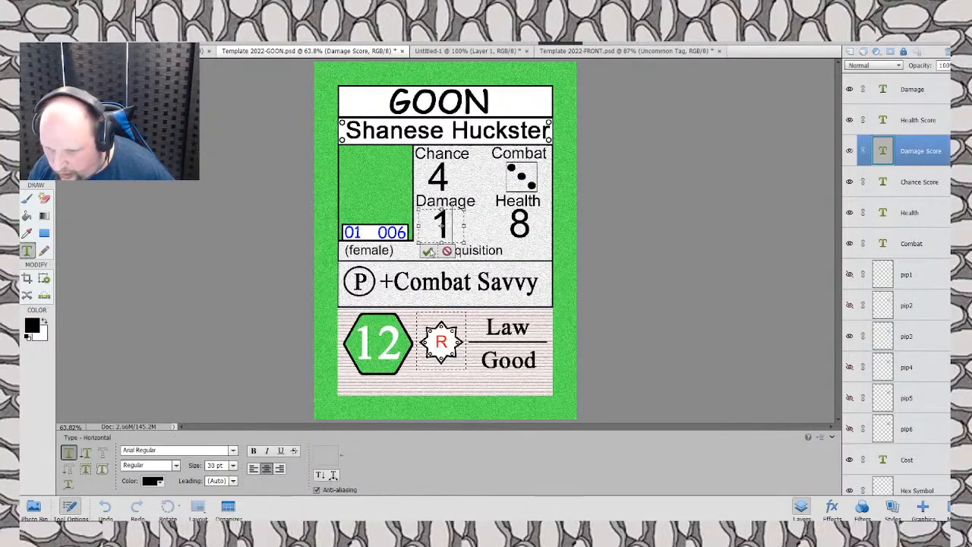
pyautogui.click(448, 254)
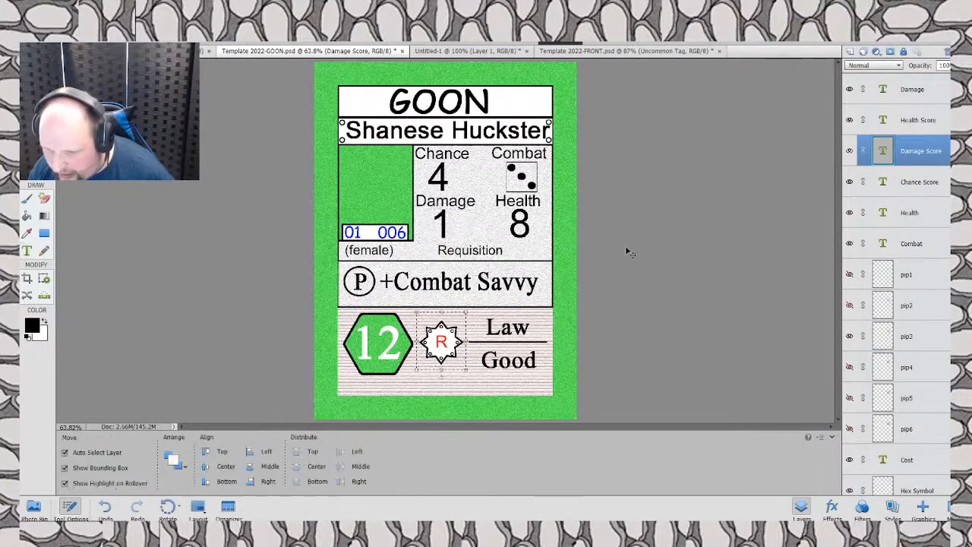
pyautogui.doubleClick(528, 229)
pyautogui.write('4')
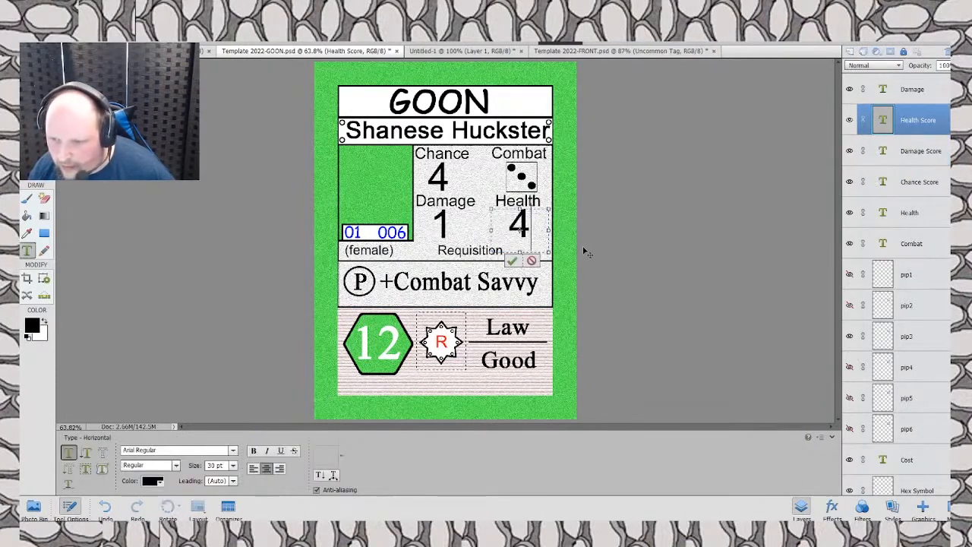
pyautogui.click(513, 260)
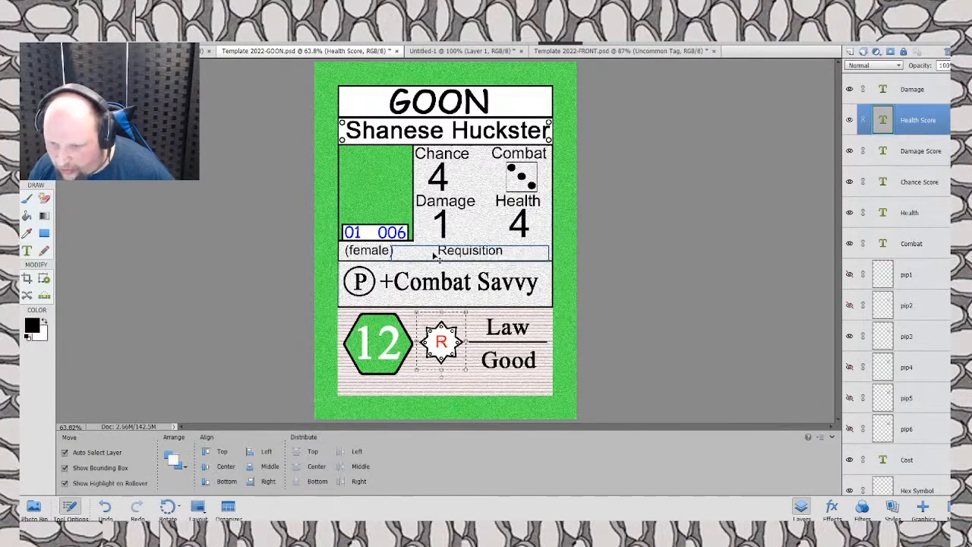
# Step: Replace the gang affiliation text beside the gender with "T.D. & The Crew"
pyautogui.doubleClick(466, 256)
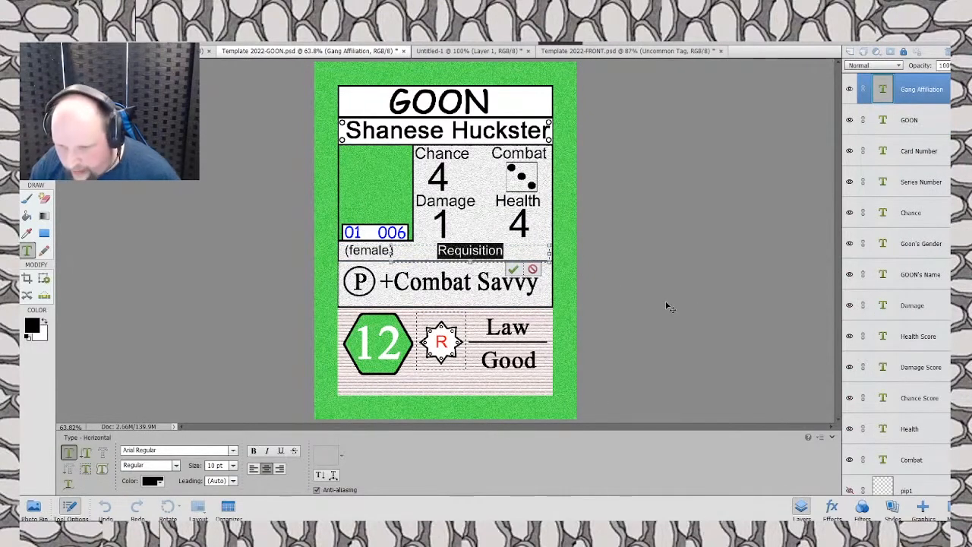
pyautogui.write('T.D.')
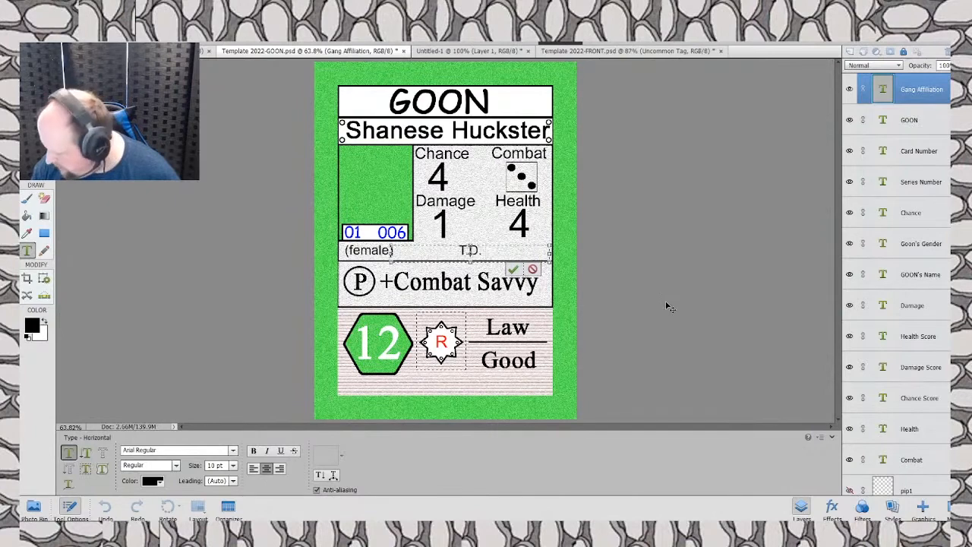
pyautogui.write(' &')
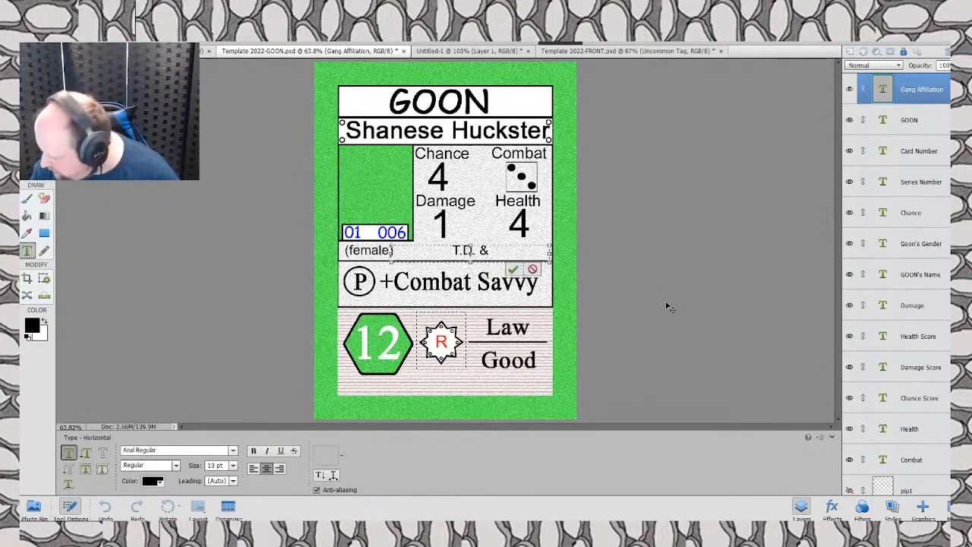
pyautogui.write(' The Crew')
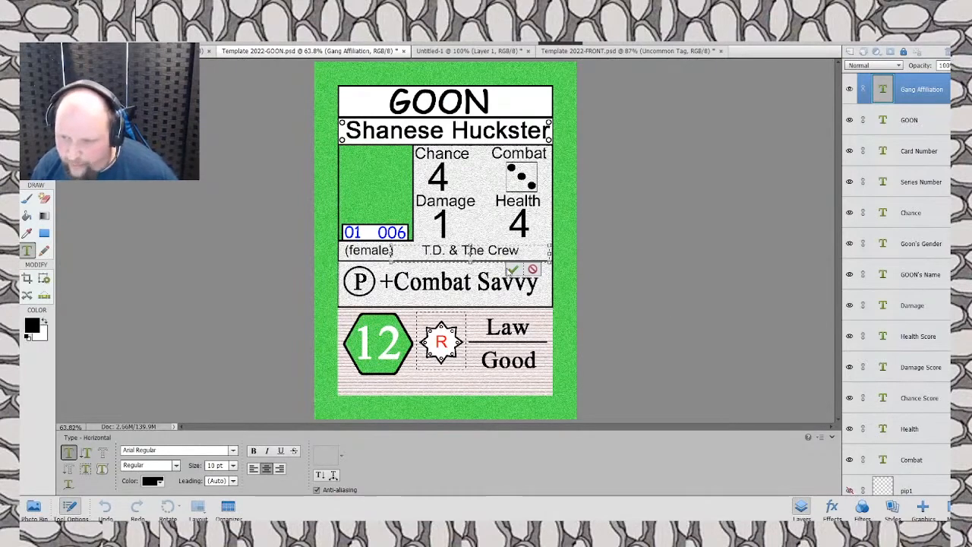
pyautogui.click(513, 270)
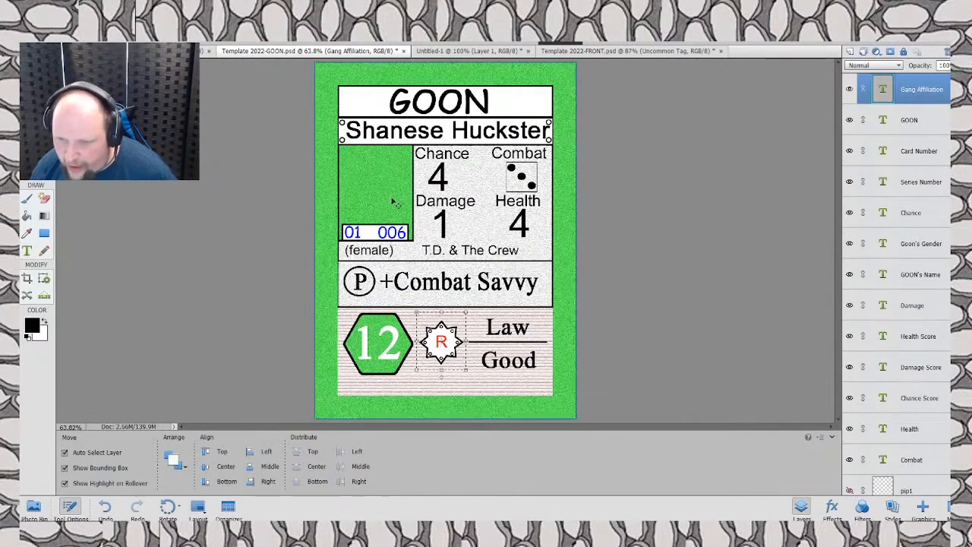
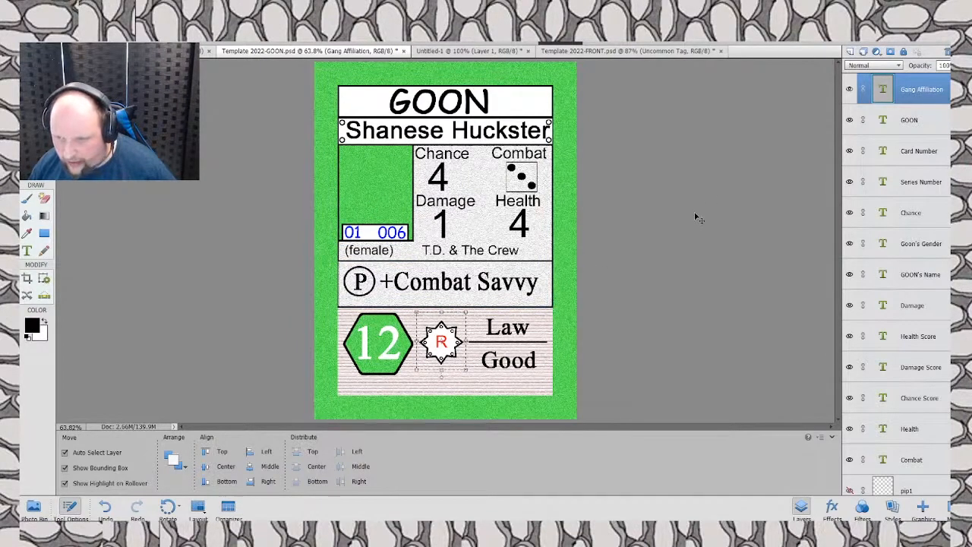
# Step: Open the new character's S1-005 portrait file and select the entire image
pyautogui.click(47, 23)
pyautogui.click(67, 41)
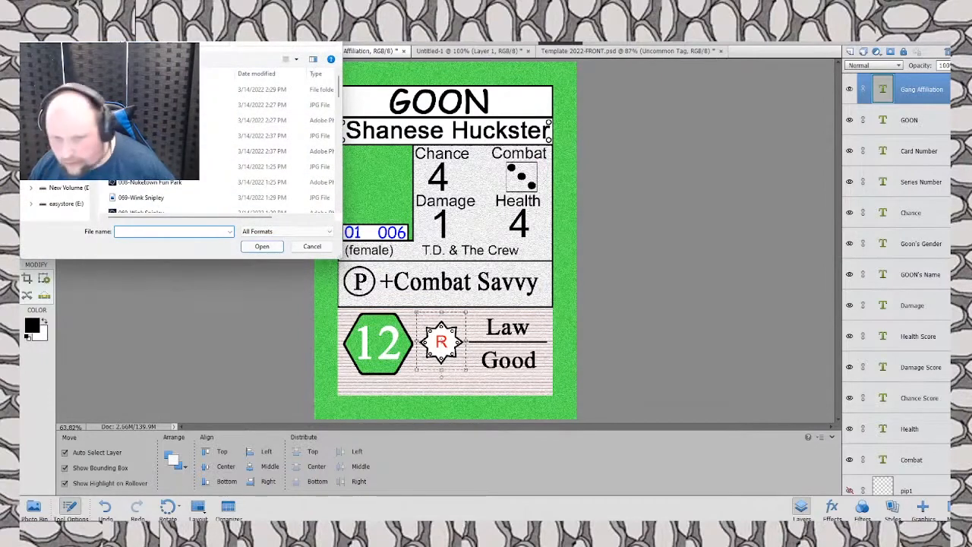
pyautogui.click(64, 38)
pyautogui.click(64, 38)
pyautogui.click(25, 39)
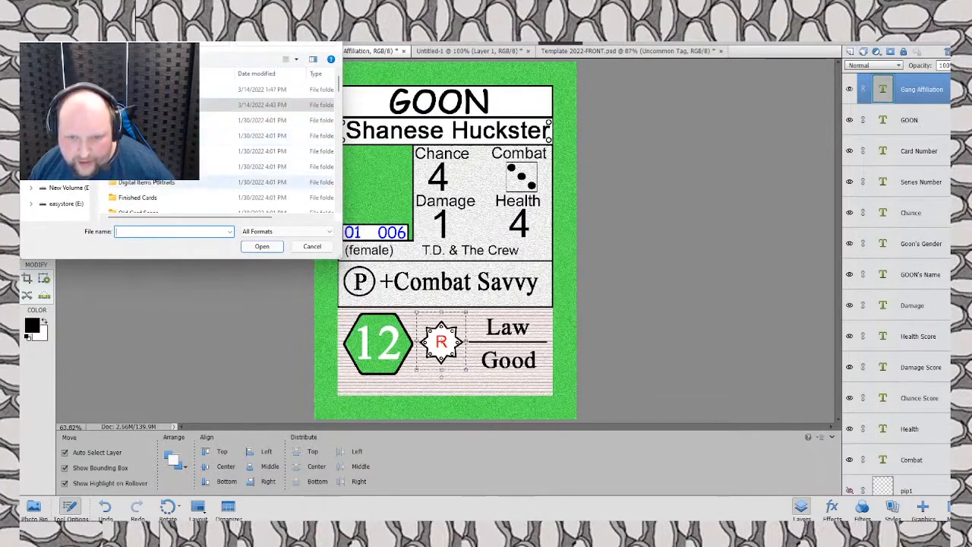
pyautogui.click(154, 167)
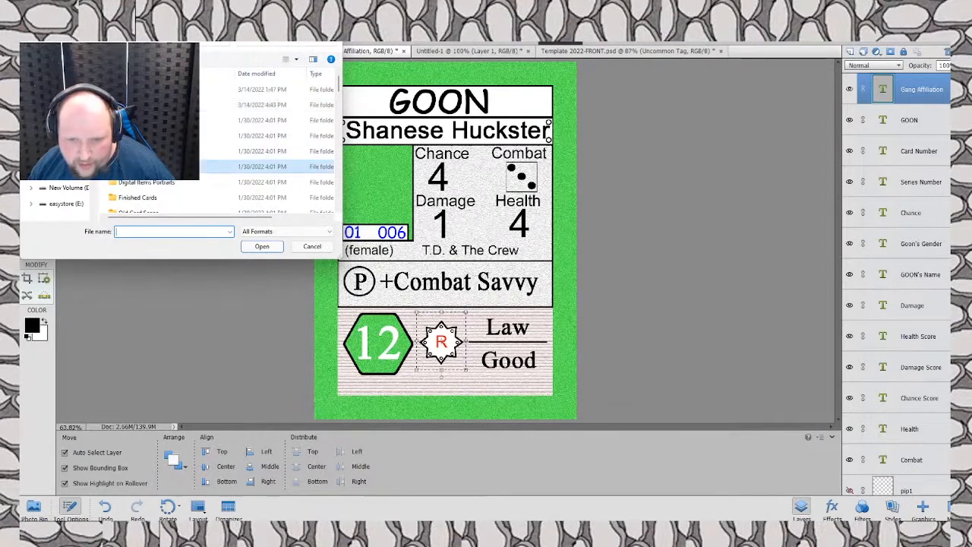
pyautogui.doubleClick(153, 166)
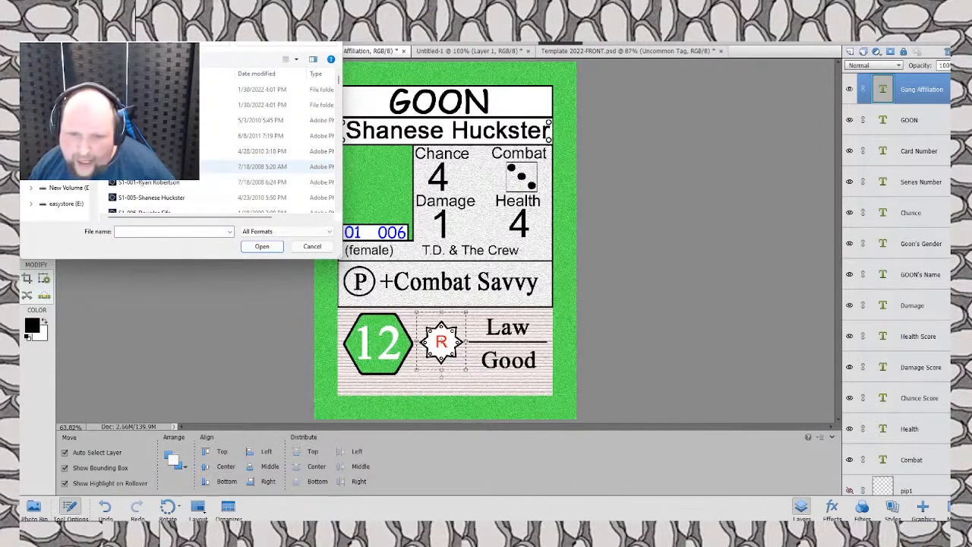
pyautogui.click(151, 197)
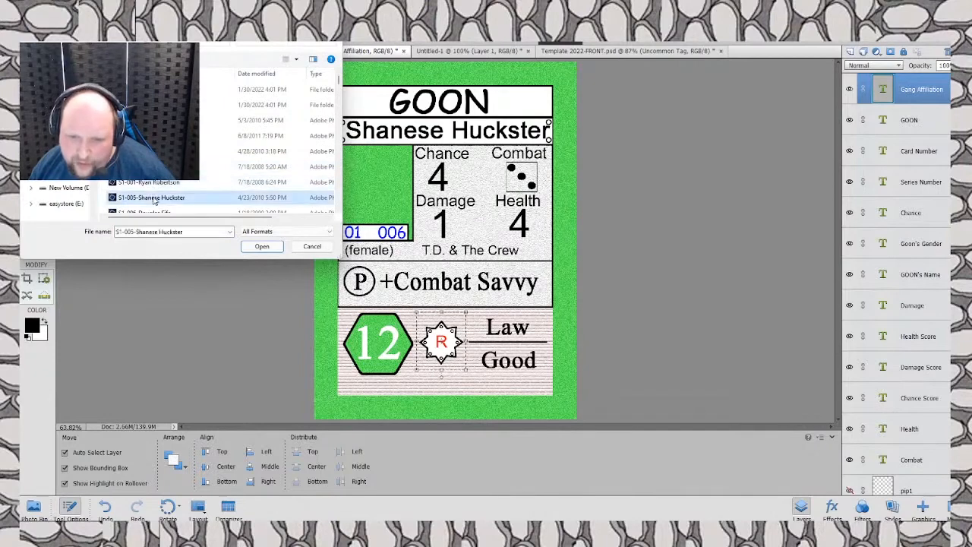
pyautogui.click(256, 246)
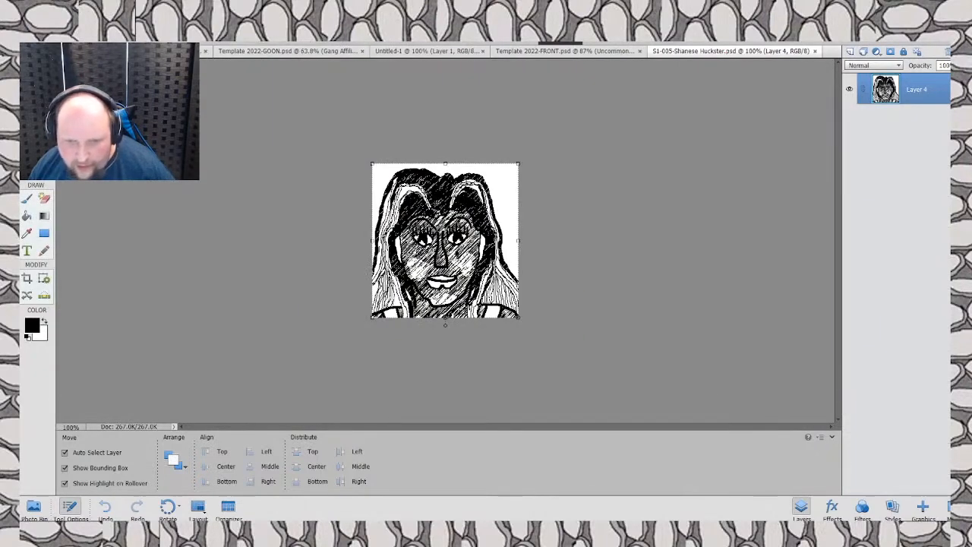
pyautogui.press('m')
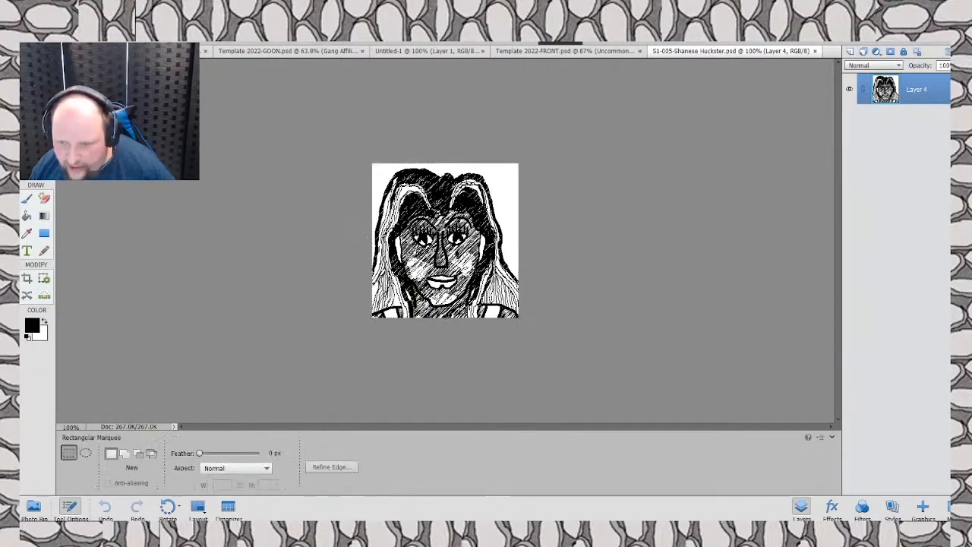
pyautogui.hotkey('ctrl', 'a')
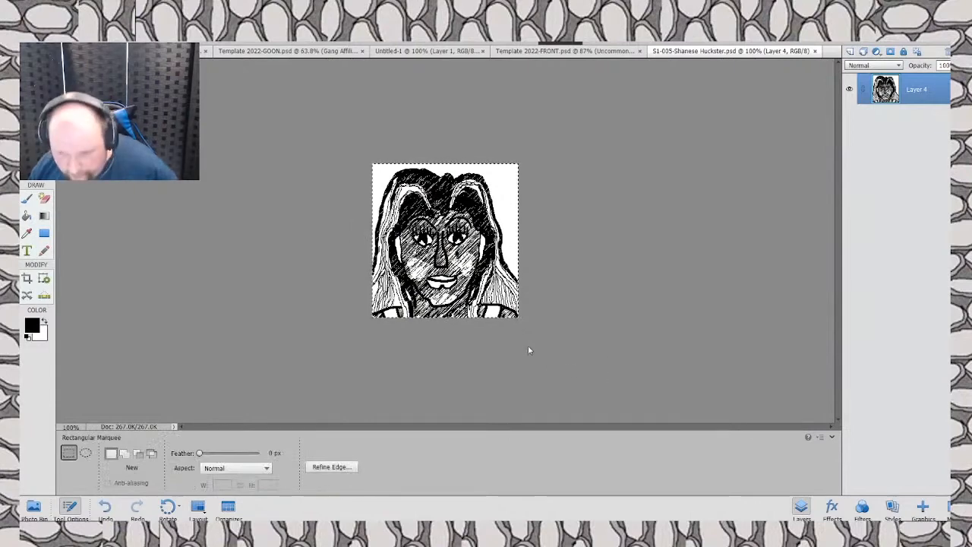
# Step: Return to Template 2022-GOON.psd and make GOON Portrait the active layer
pyautogui.hotkey('ctrl', 'Tab')
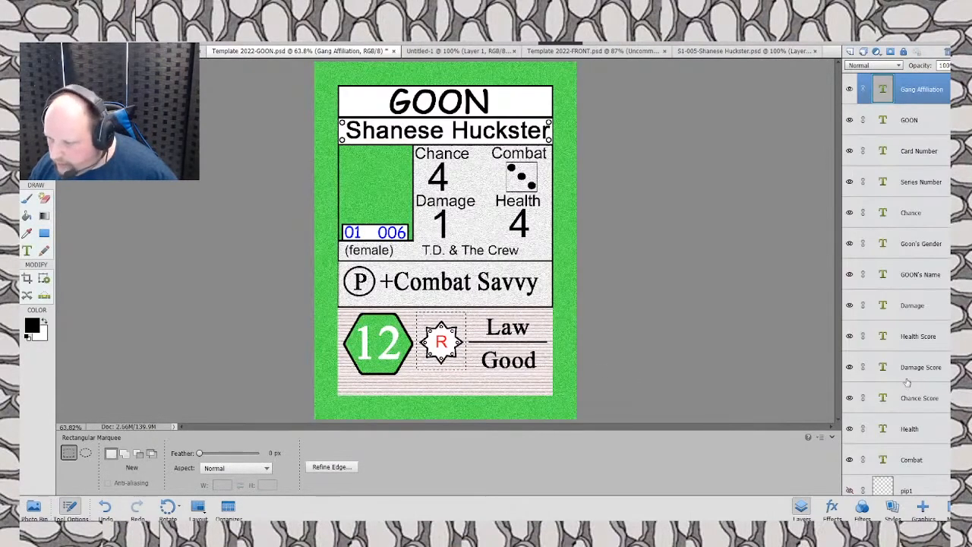
pyautogui.scroll(-3, 908, 391)
pyautogui.scroll(2, 908, 391)
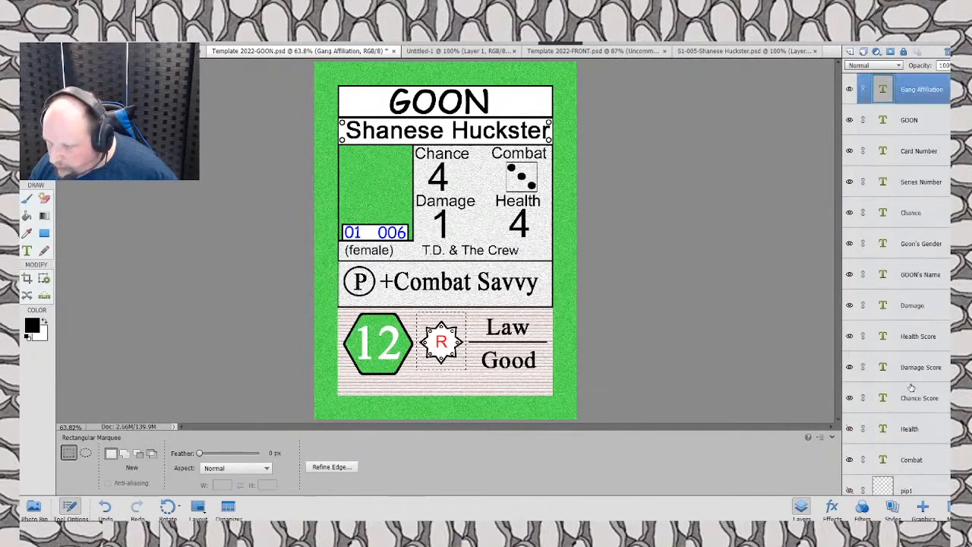
pyautogui.scroll(-15, 909, 389)
pyautogui.scroll(-10, 911, 387)
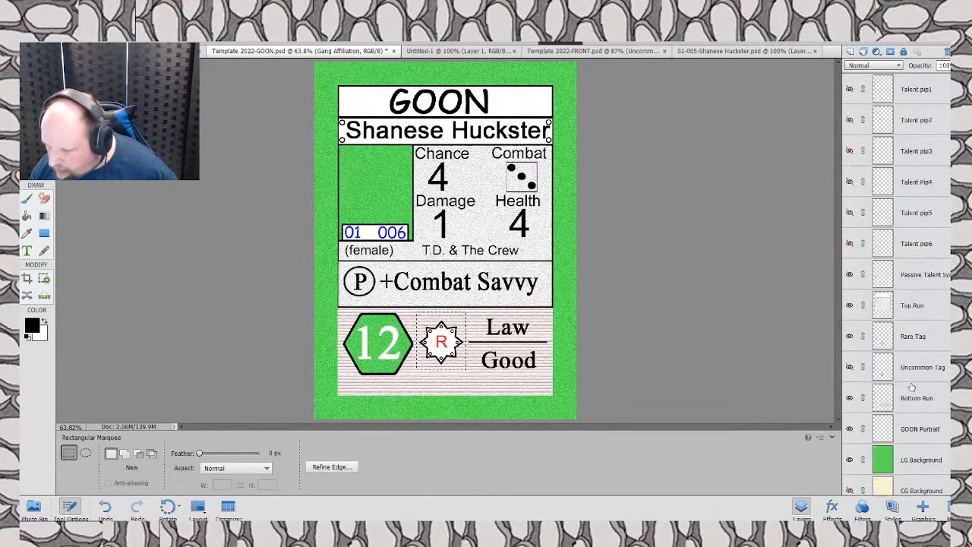
pyautogui.scroll(-2, 911, 387)
pyautogui.click(920, 369)
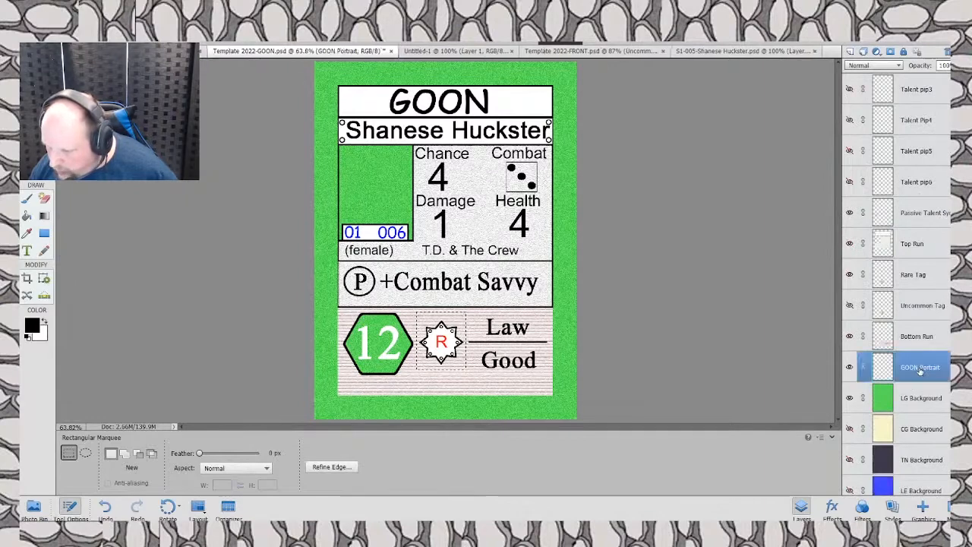
# Step: Paste the copied portrait into the card's portrait window on the GOON Portrait layer and position it inside the frame
pyautogui.moveTo(328, 138); pyautogui.dragTo(438, 247)
pyautogui.hotkey('ctrl', 'shift', 'v')
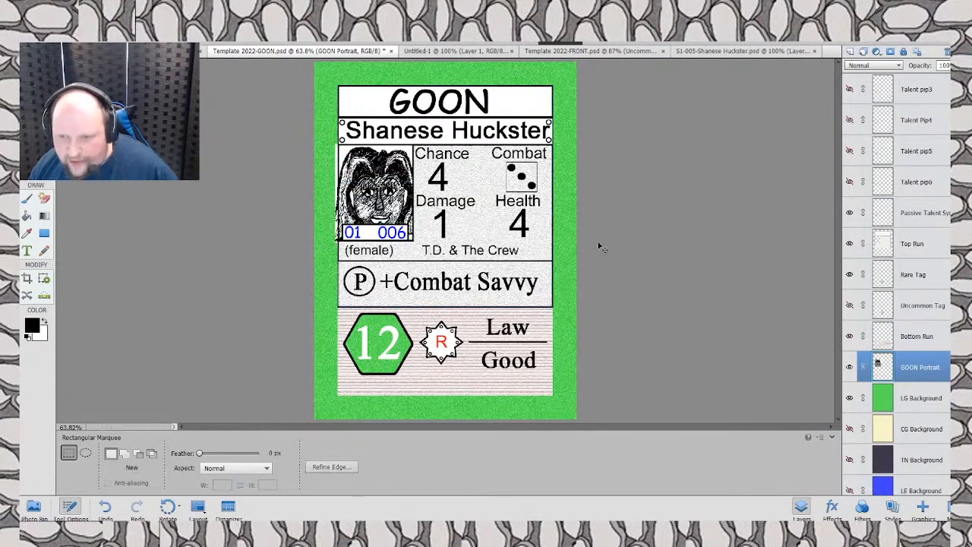
pyautogui.press('v')
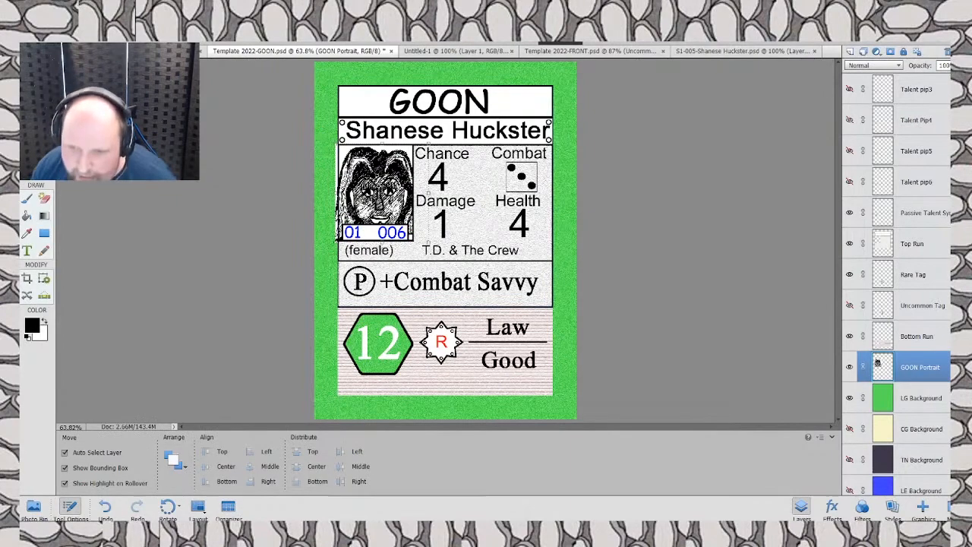
pyautogui.moveTo(381, 192); pyautogui.dragTo(389, 172)
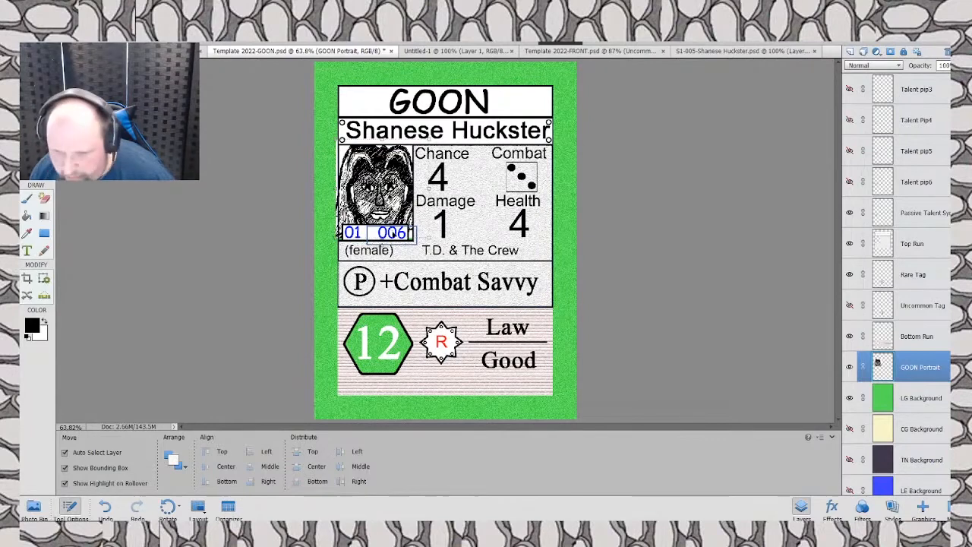
# Step: Change the number on the Card Number layer to 005 and recolor it black
pyautogui.doubleClick(391, 233)
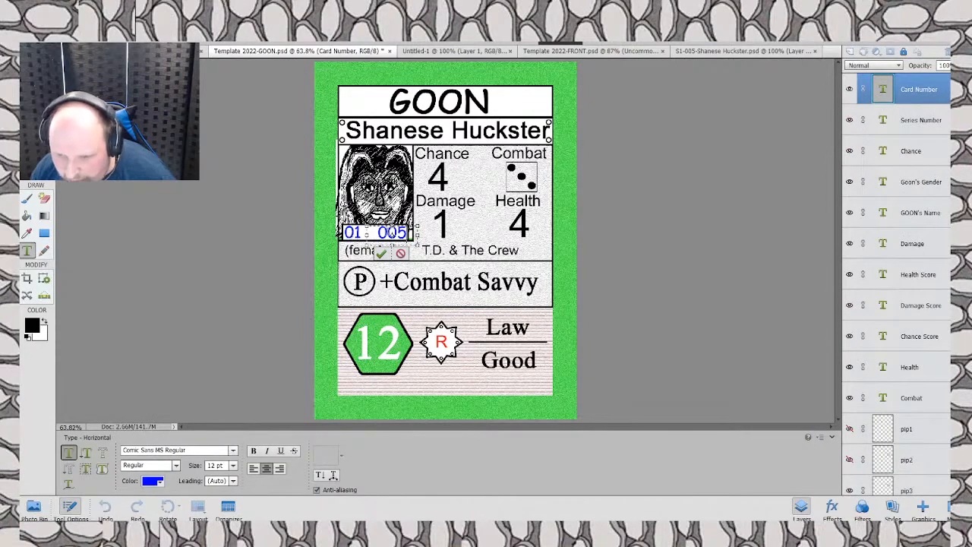
pyautogui.hotkey('ctrl', 'Return')
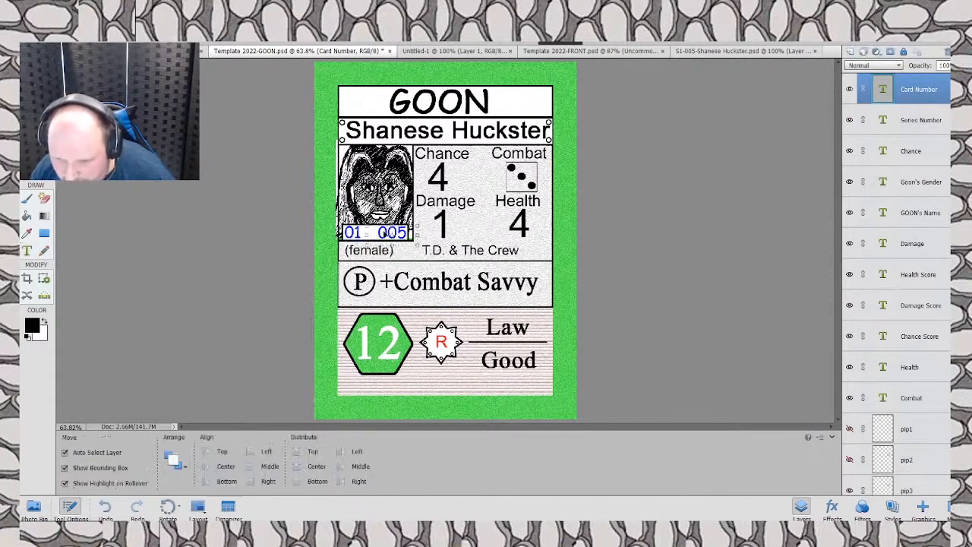
pyautogui.doubleClick(392, 232)
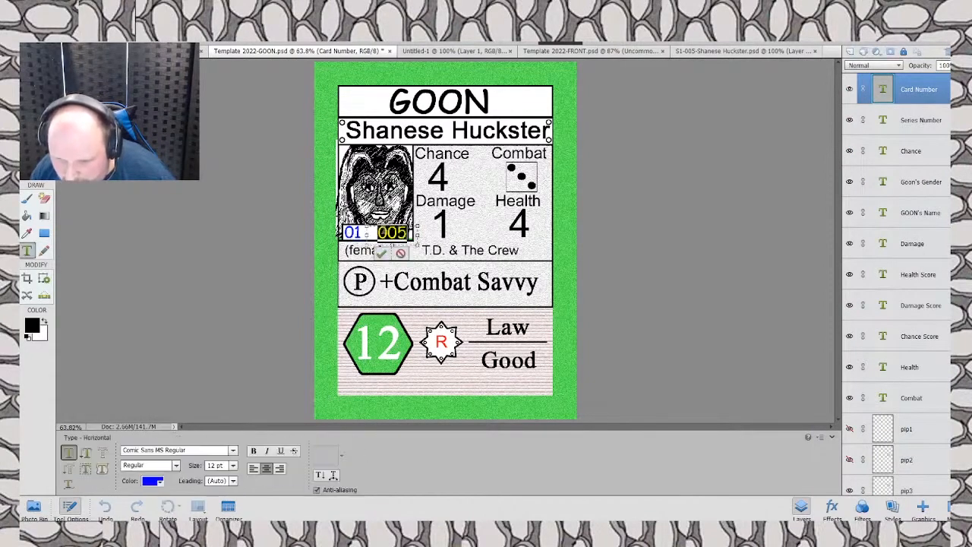
pyautogui.click(34, 325)
pyautogui.click(594, 140)
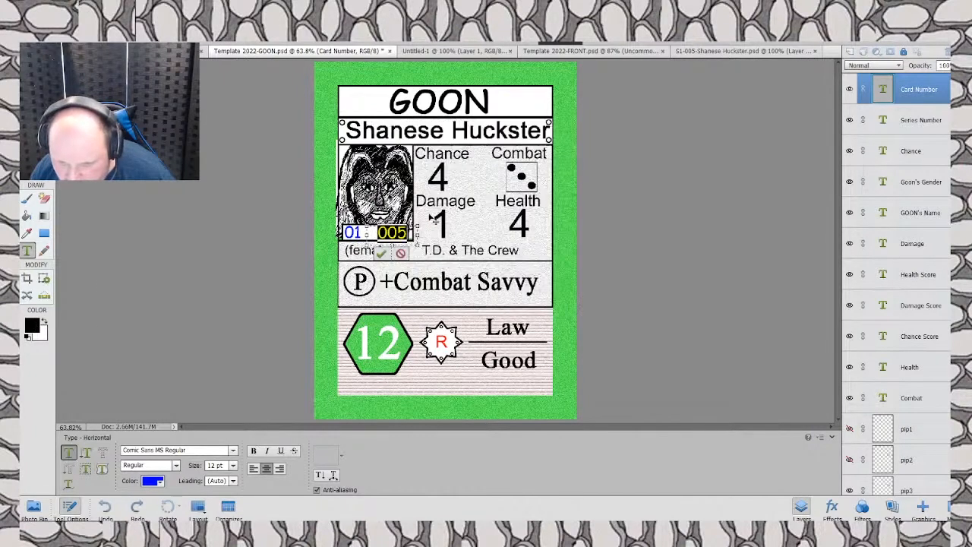
pyautogui.click(31, 326)
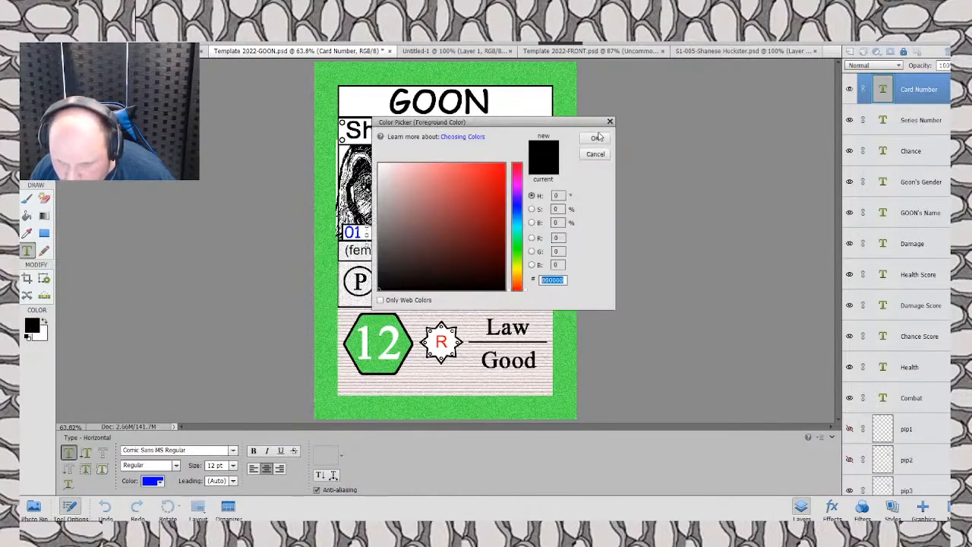
pyautogui.click(596, 137)
# Step: Recolor the series number 01 below the portrait black
pyautogui.click(356, 229)
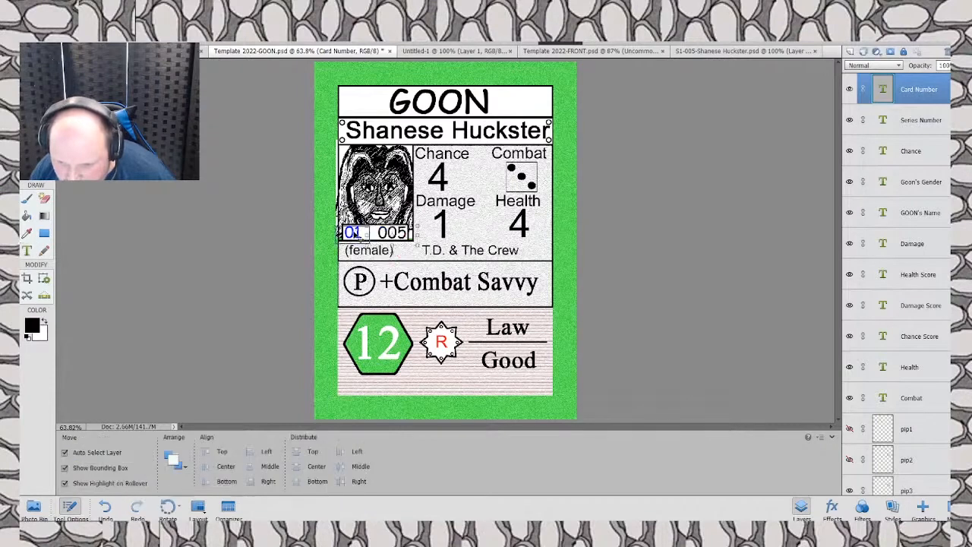
pyautogui.doubleClick(354, 232)
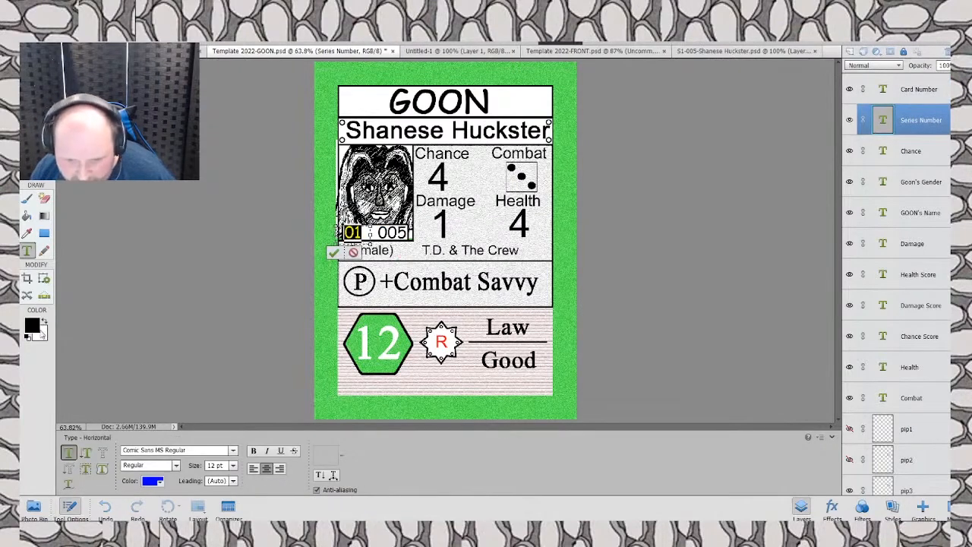
pyautogui.click(30, 322)
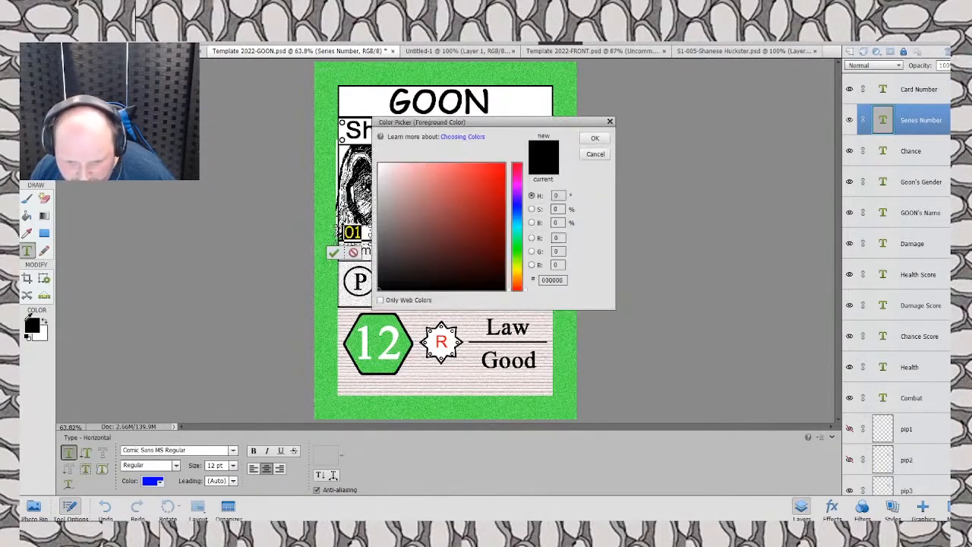
pyautogui.click(595, 138)
pyautogui.click(333, 253)
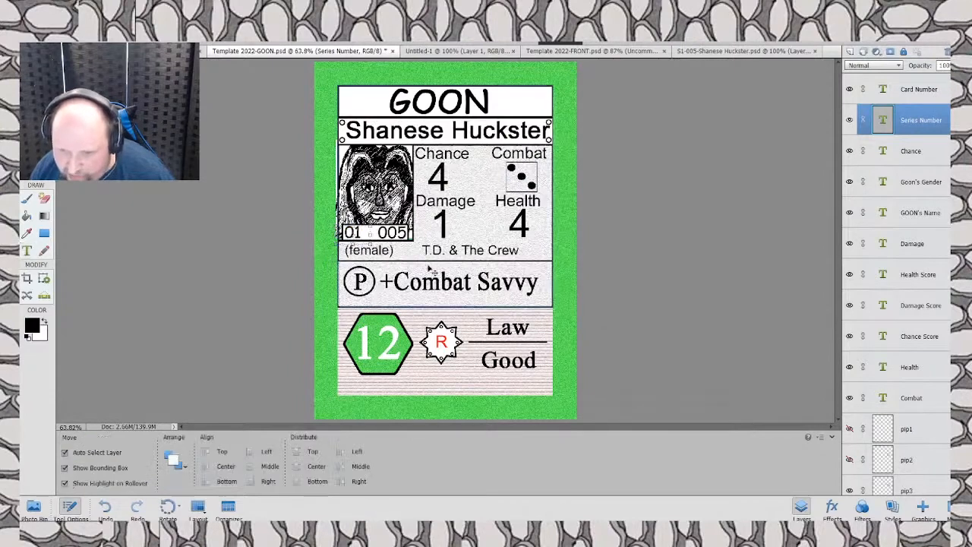
# Step: Select the portrait area on the GOON Portrait layer and transfer a copy of the portrait to a new blank document
pyautogui.click(376, 186)
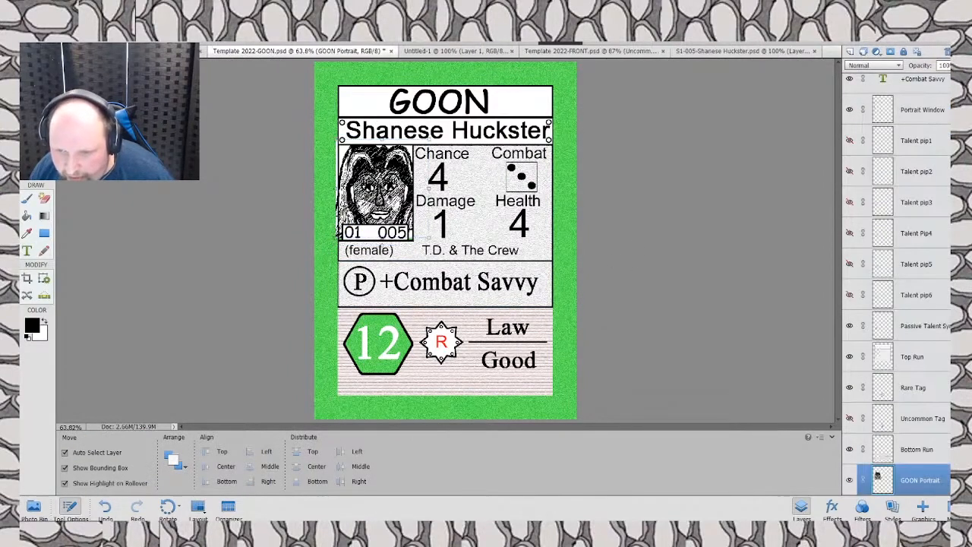
pyautogui.press('m')
pyautogui.moveTo(312, 121); pyautogui.dragTo(428, 262)
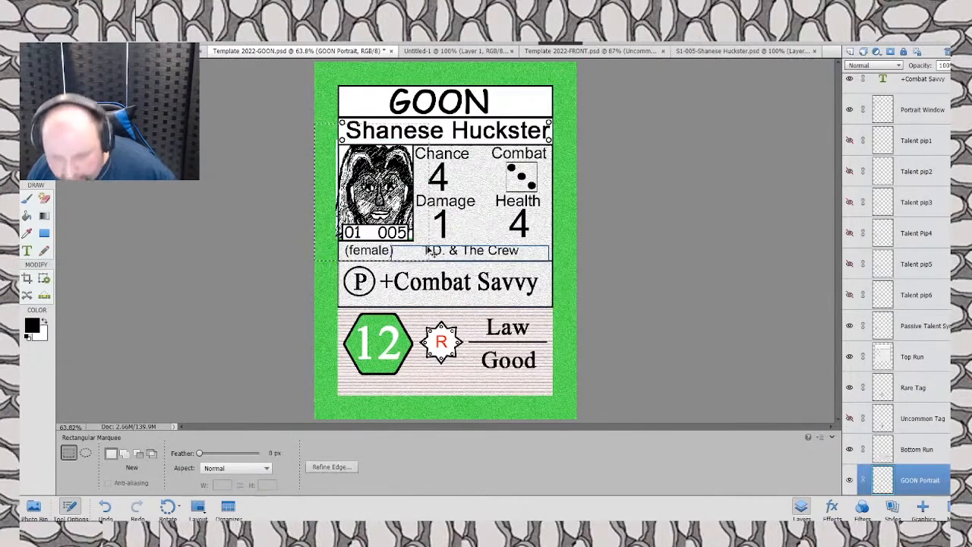
pyautogui.hotkey('ctrl', 'x')
pyautogui.hotkey('ctrl', 'z')
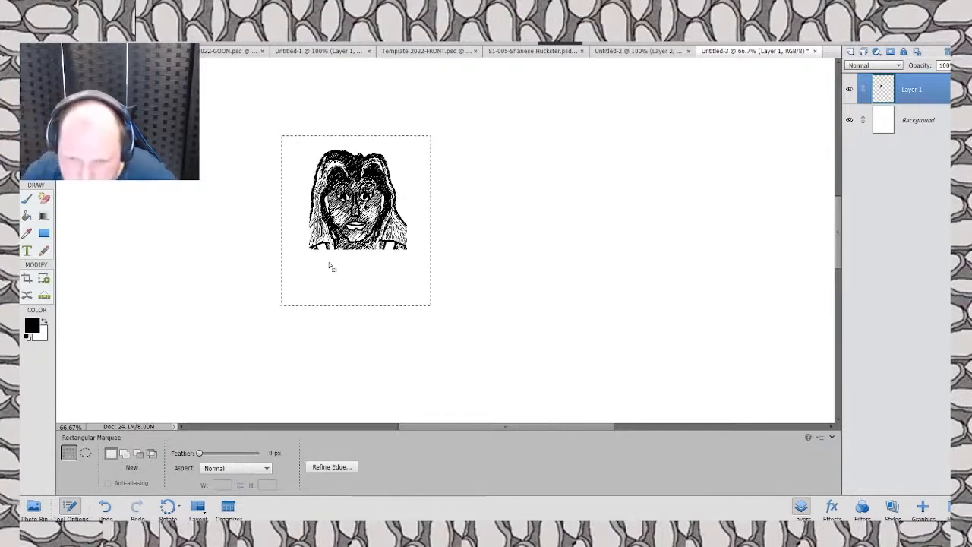
pyautogui.click(44, 252)
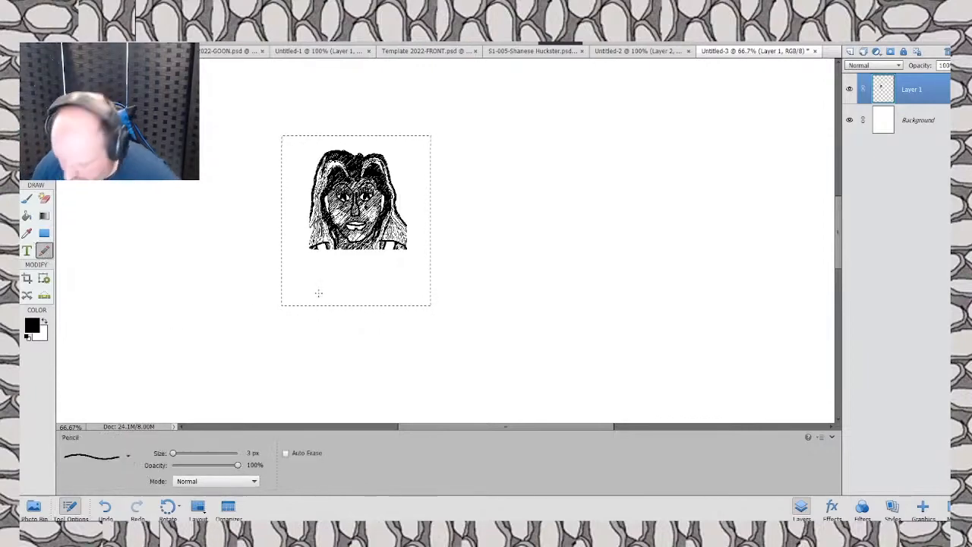
pyautogui.hotkey('ctrl', '+')
pyautogui.hotkey('ctrl', '+')
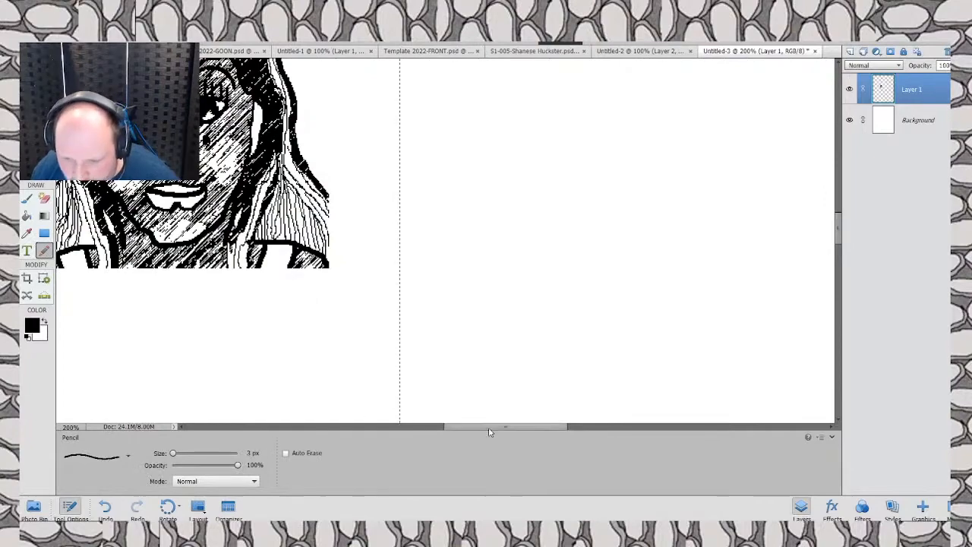
pyautogui.moveTo(490, 428)
pyautogui.mouseDown()
pyautogui.moveTo(438, 427)
pyautogui.moveTo(460, 428)
pyautogui.mouseUp()
pyautogui.hotkey('ctrl', '-')
pyautogui.hotkey('ctrl', '-')
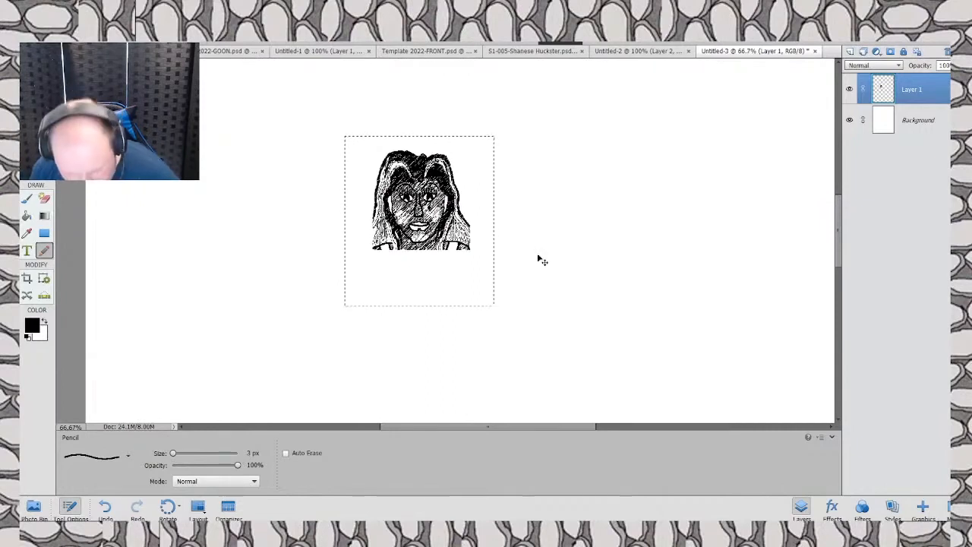
pyautogui.hotkey('ctrl', 'd')
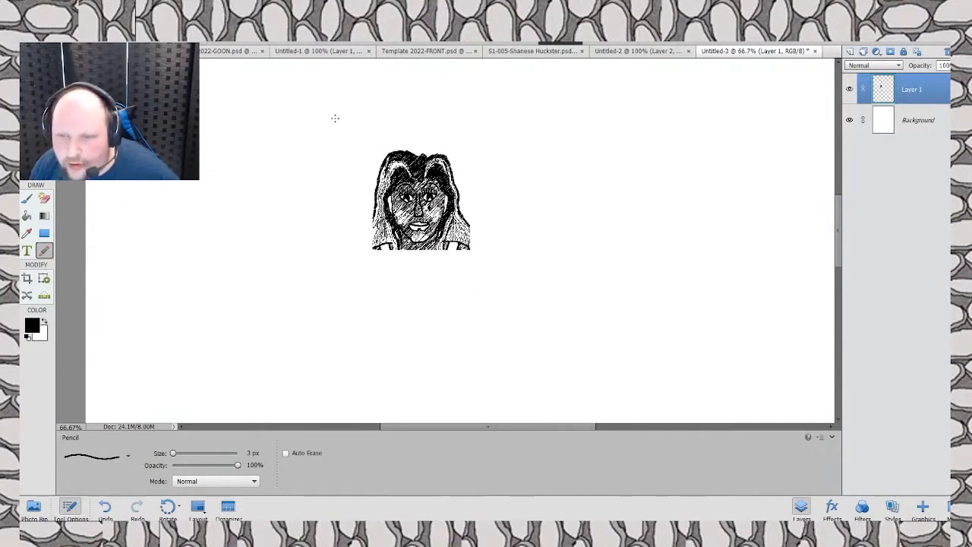
pyautogui.moveTo(334, 118); pyautogui.dragTo(499, 274)
pyautogui.hotkey('ctrl', 'z')
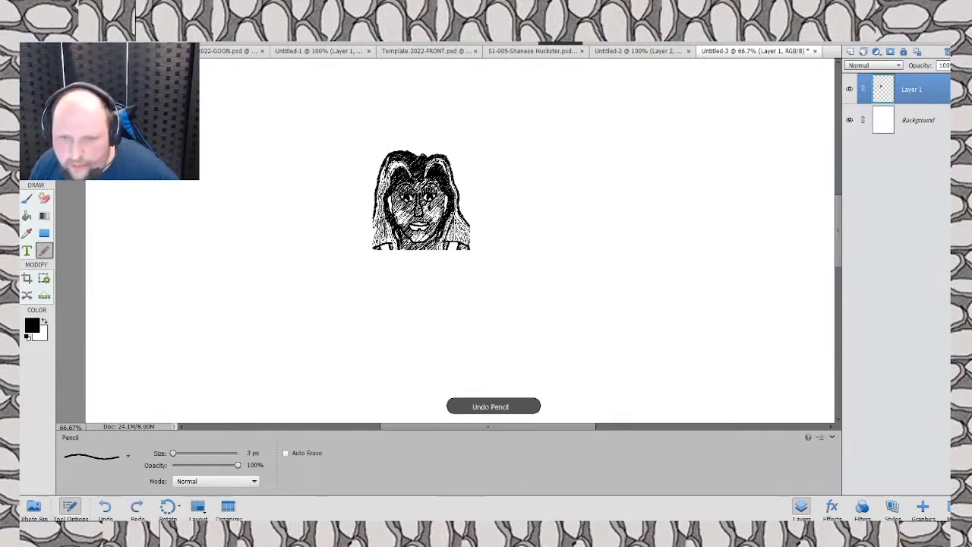
# Step: Crop the new document to a rectangular area around the portrait, leaving white space on every side
pyautogui.press('m')
pyautogui.moveTo(311, 99)
pyautogui.mouseDown()
pyautogui.moveTo(321, 168)
pyautogui.moveTo(476, 354)
pyautogui.moveTo(536, 360)
pyautogui.mouseUp()
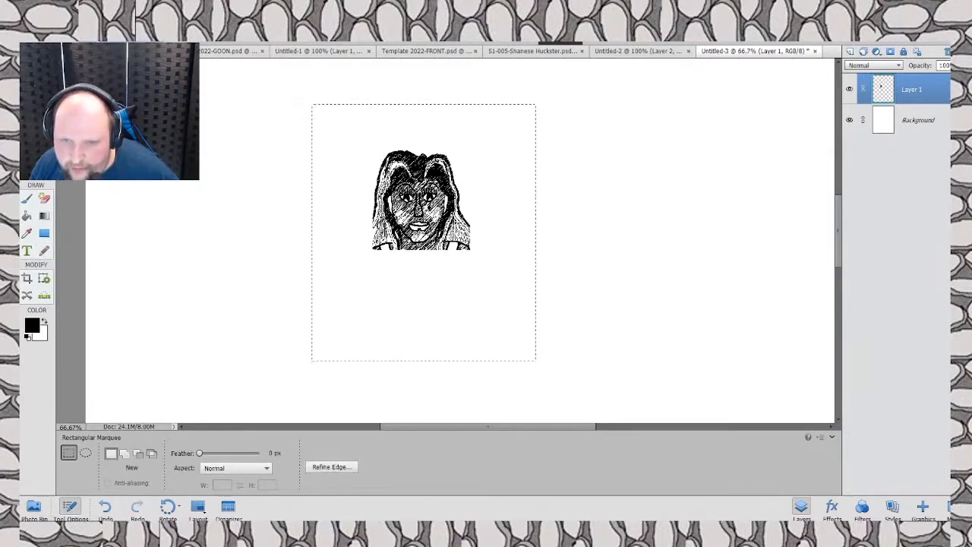
pyautogui.hotkey('alt', 'i')
pyautogui.press('p')
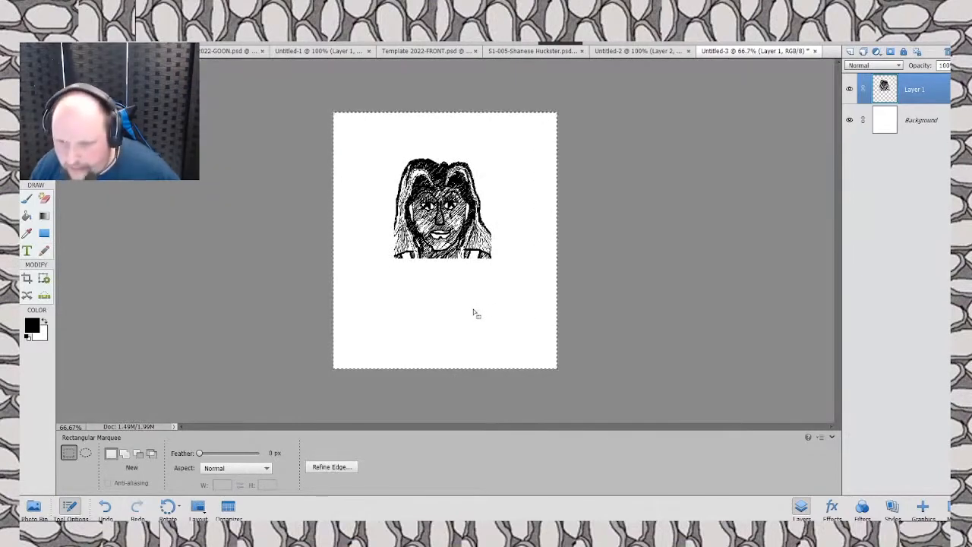
# Step: Add an empty layer above the portrait and set the Pencil size to 6 px for tracing
pyautogui.click(850, 51)
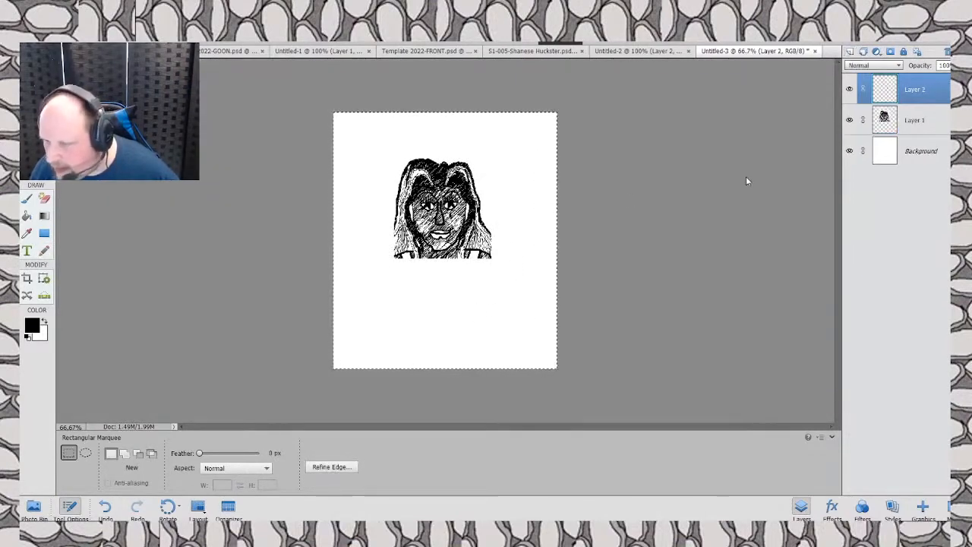
pyautogui.click(44, 252)
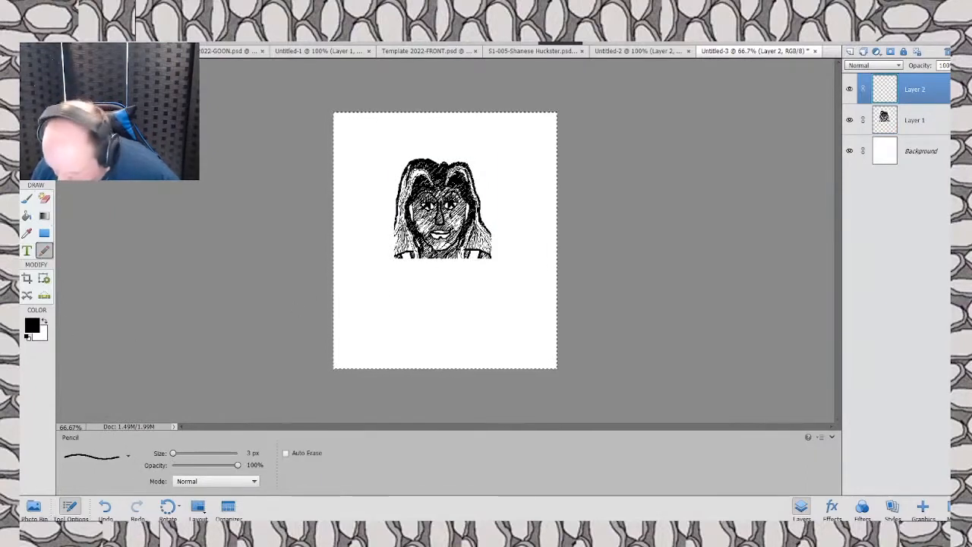
pyautogui.hotkey('ctrl', '+')
pyautogui.hotkey('ctrl', '+')
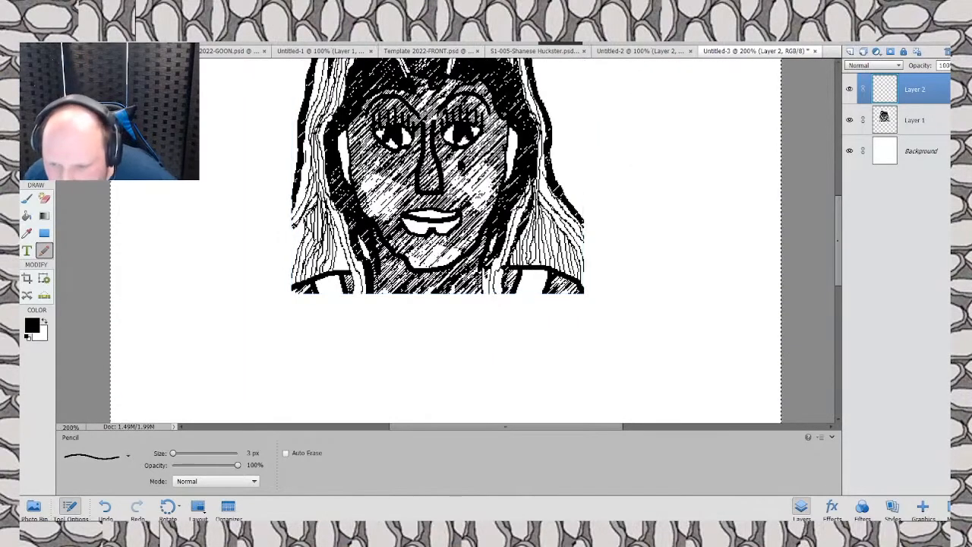
pyautogui.moveTo(173, 452); pyautogui.dragTo(175, 453)
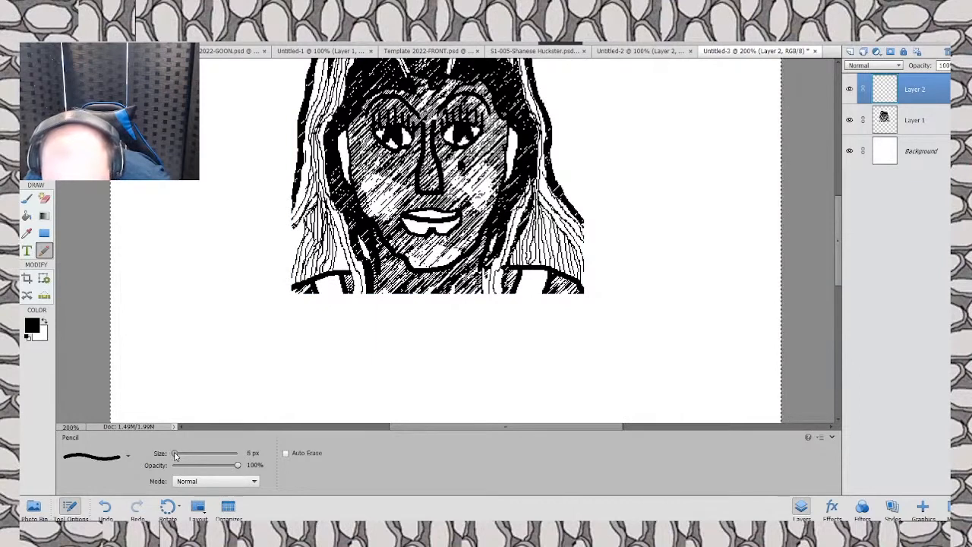
pyautogui.moveTo(175, 453); pyautogui.dragTo(176, 453)
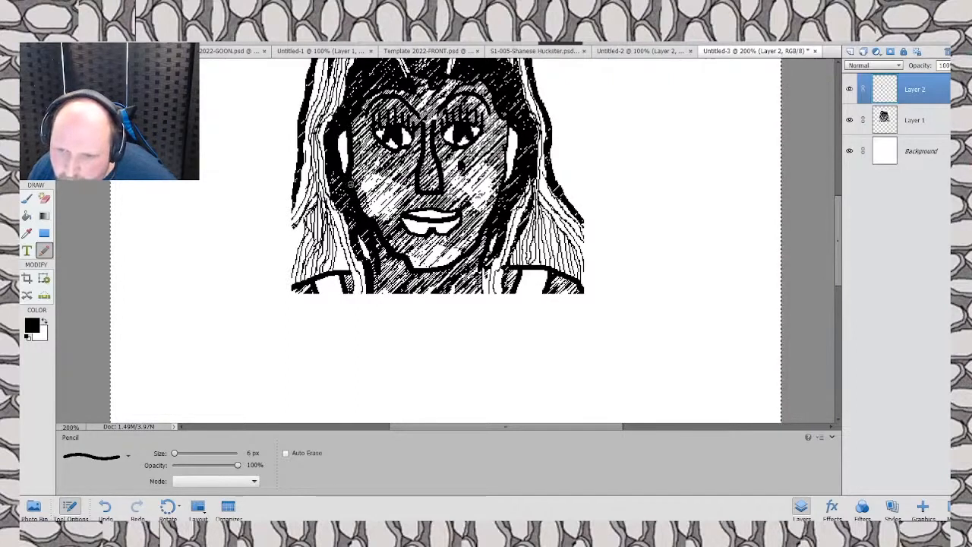
# Step: Reduce the opacity of the portrait on Layer 1 to 63%
pyautogui.click(924, 117)
pyautogui.click(957, 66)
pyautogui.moveTo(963, 78); pyautogui.dragTo(947, 79)
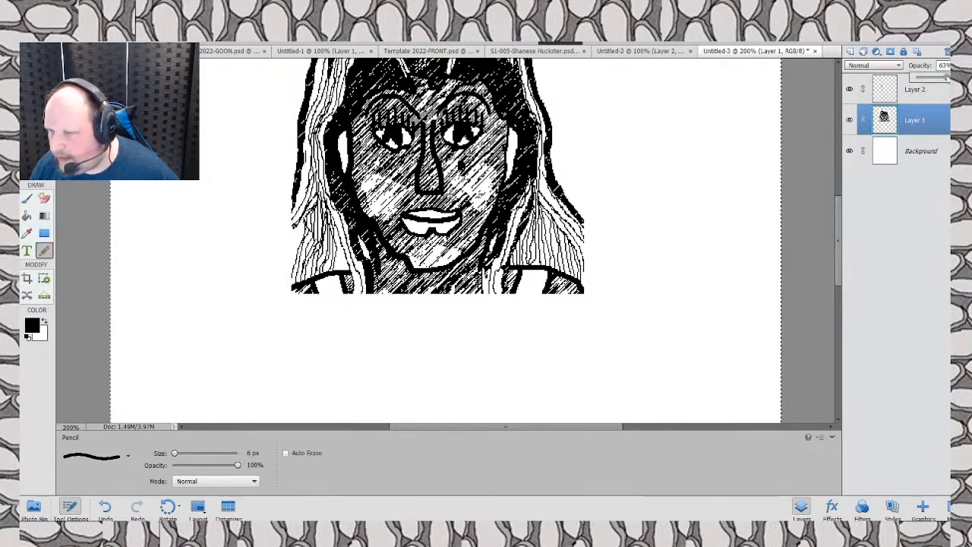
# Step: Trace the outline of the face, hairline and ears in black with the Pencil on Layer 2
pyautogui.moveTo(839, 243); pyautogui.dragTo(839, 211)
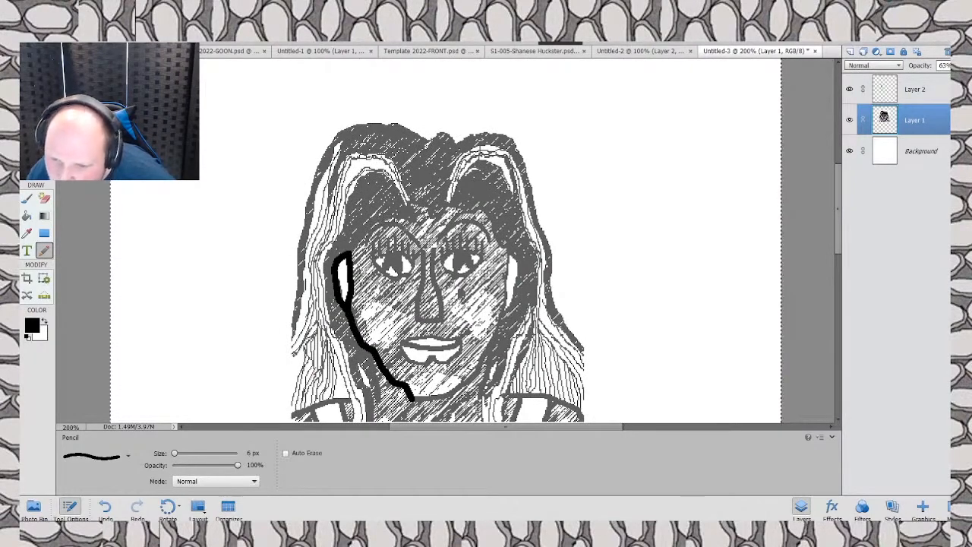
pyautogui.hotkey('ctrl', 'z')
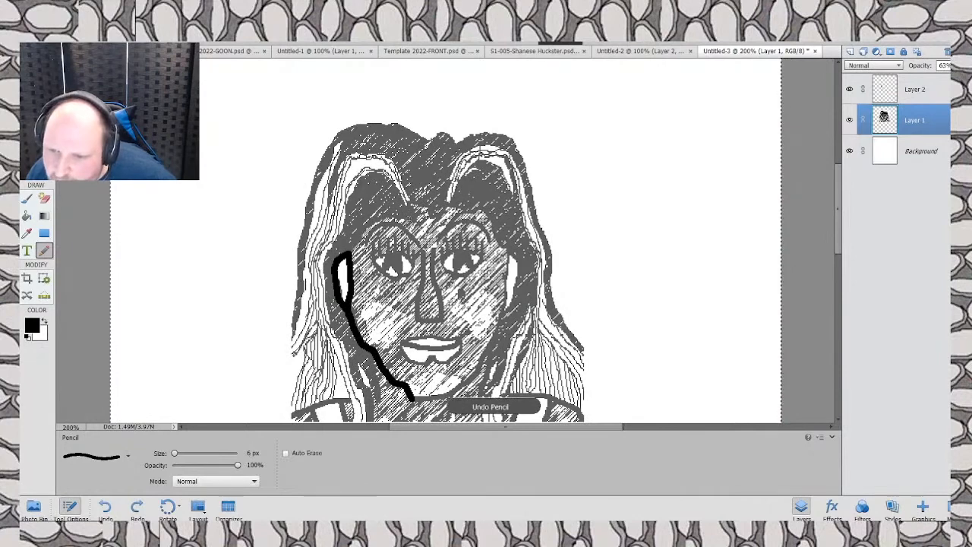
pyautogui.click(914, 89)
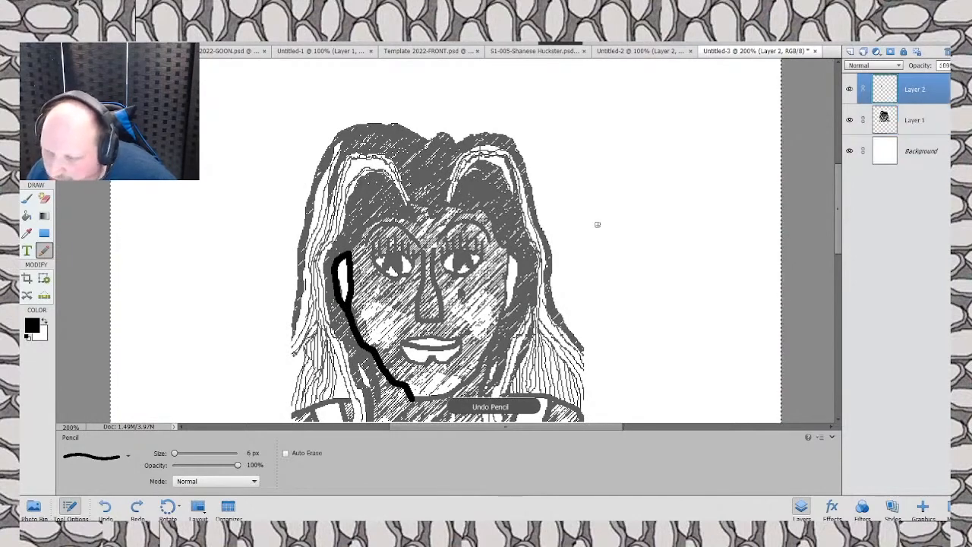
pyautogui.moveTo(349, 249)
pyautogui.mouseDown()
pyautogui.moveTo(380, 213)
pyautogui.moveTo(474, 207)
pyautogui.moveTo(490, 216)
pyautogui.moveTo(519, 267)
pyautogui.moveTo(512, 304)
pyautogui.moveTo(468, 381)
pyautogui.moveTo(441, 399)
pyautogui.moveTo(416, 397)
pyautogui.mouseUp()
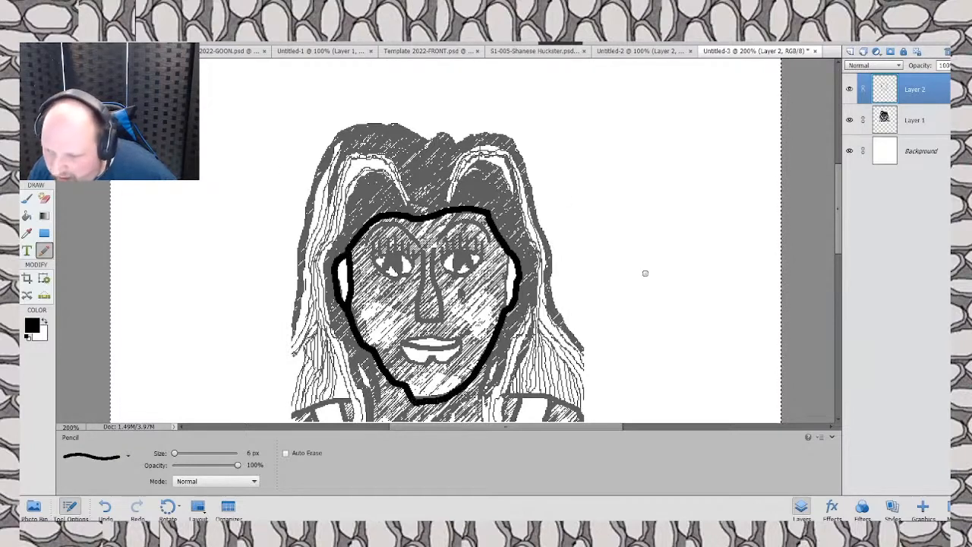
pyautogui.hotkey('ctrl', '-')
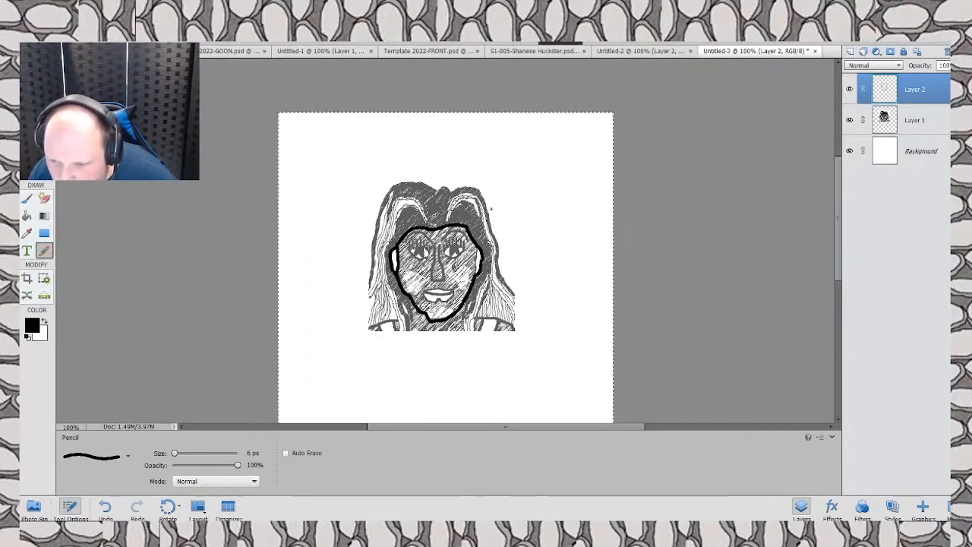
pyautogui.hotkey('shift', '+')
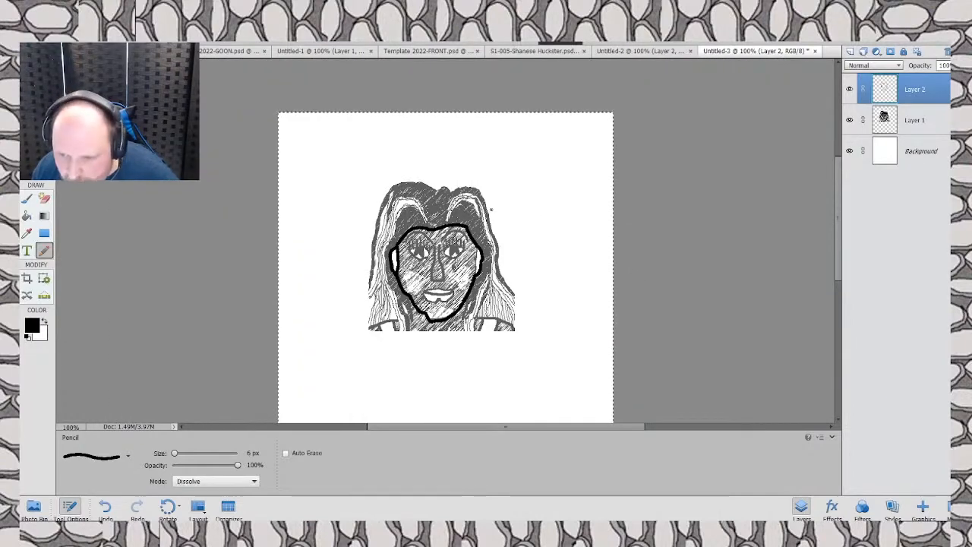
pyautogui.hotkey('ctrl', '+')
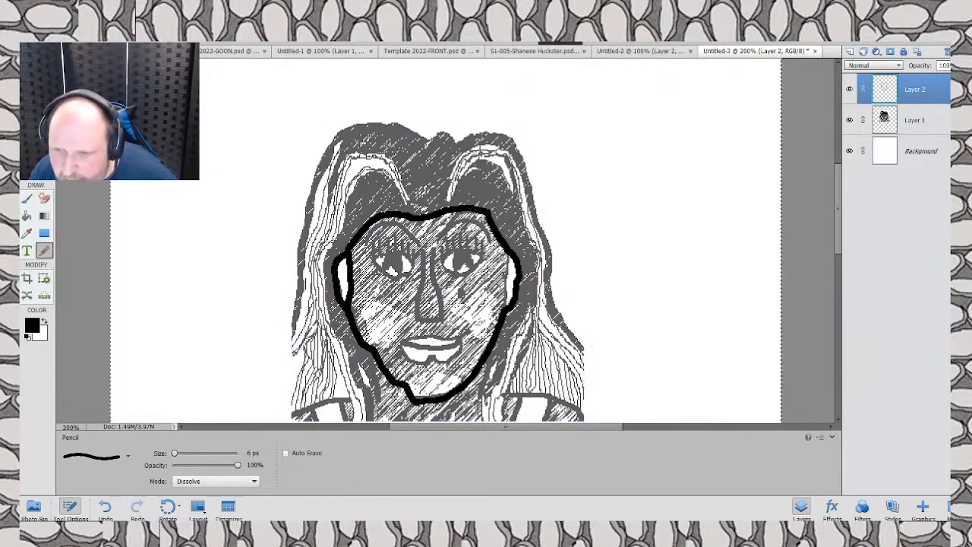
# Step: Trace the outer edge of the hair's left side from the crown down, and extend the line into a curved left shoulder
pyautogui.click(425, 137)
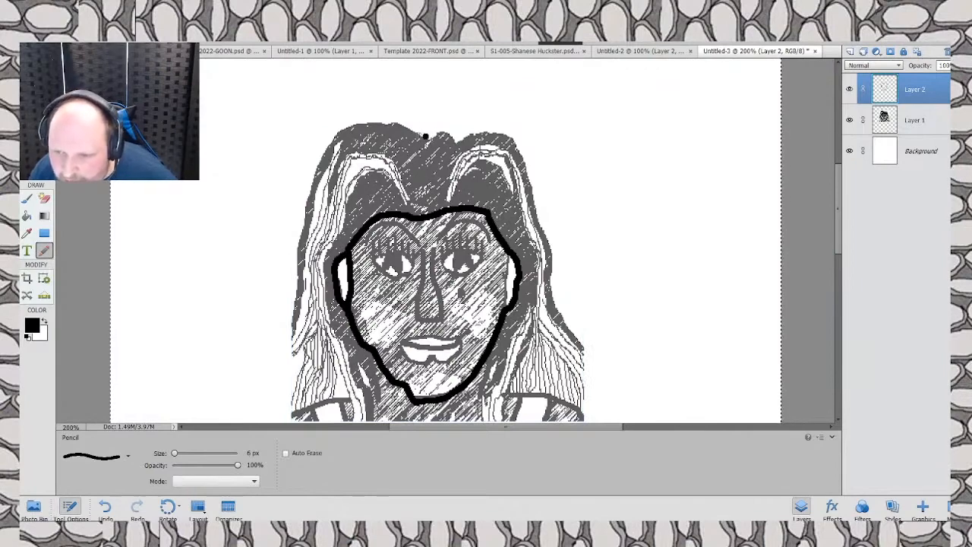
pyautogui.moveTo(425, 136)
pyautogui.mouseDown()
pyautogui.moveTo(371, 121)
pyautogui.moveTo(328, 136)
pyautogui.moveTo(292, 259)
pyautogui.moveTo(289, 344)
pyautogui.moveTo(302, 369)
pyautogui.moveTo(291, 410)
pyautogui.mouseUp()
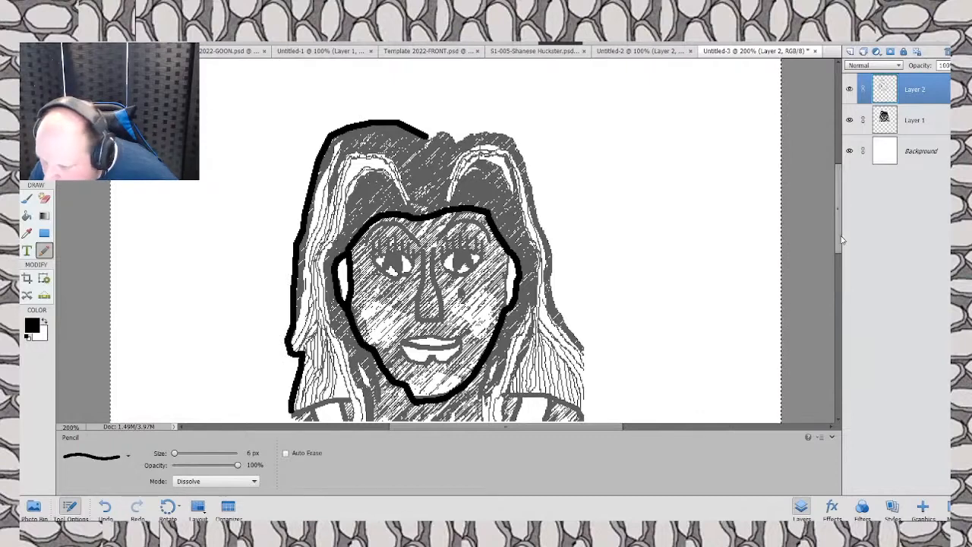
pyautogui.moveTo(838, 241); pyautogui.dragTo(838, 275)
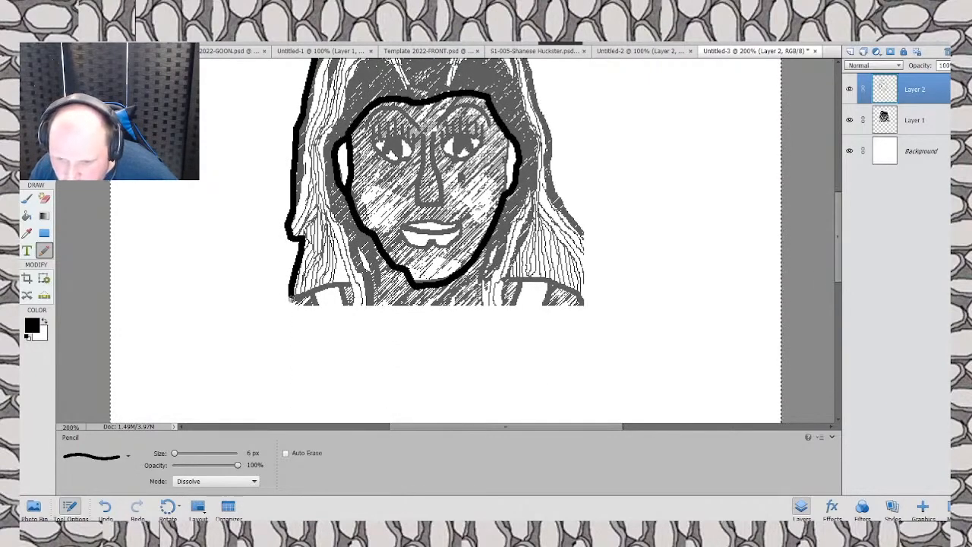
pyautogui.moveTo(290, 299); pyautogui.dragTo(276, 307)
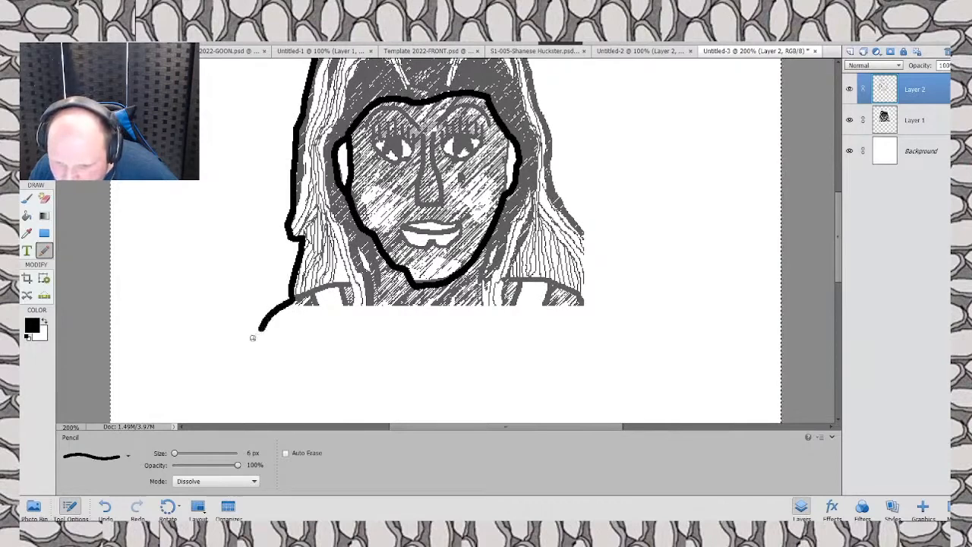
pyautogui.moveTo(253, 338); pyautogui.dragTo(249, 363)
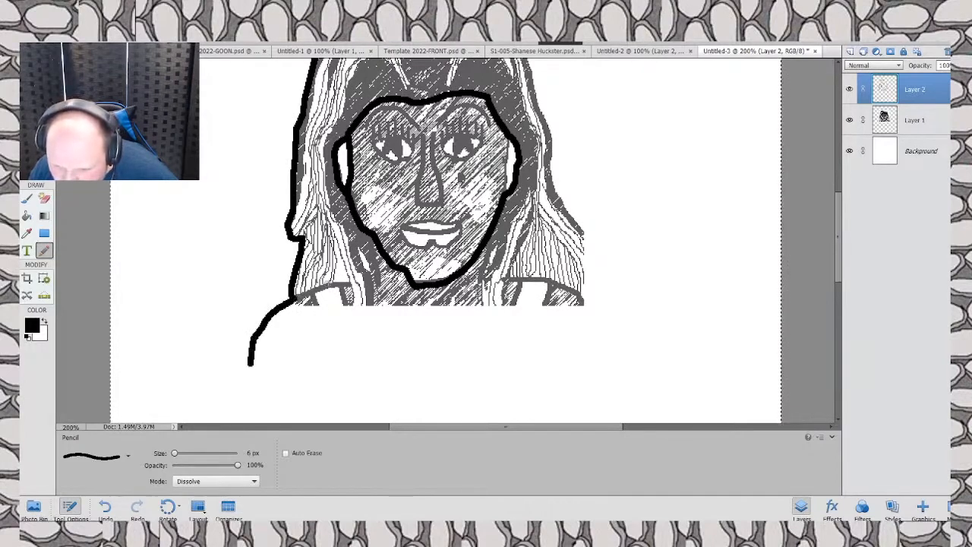
# Step: Trace the top of the left shoulder with its two strap lines, and outline the hair lock beside the neck
pyautogui.moveTo(296, 300)
pyautogui.mouseDown()
pyautogui.moveTo(349, 283)
pyautogui.moveTo(354, 305)
pyautogui.mouseUp()
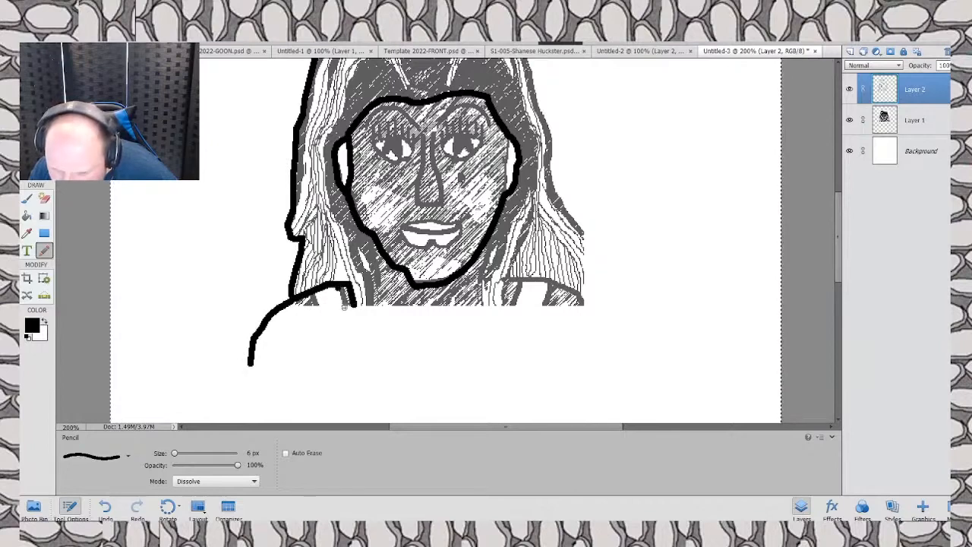
pyautogui.moveTo(344, 307); pyautogui.dragTo(342, 288)
pyautogui.moveTo(331, 350); pyautogui.dragTo(311, 298)
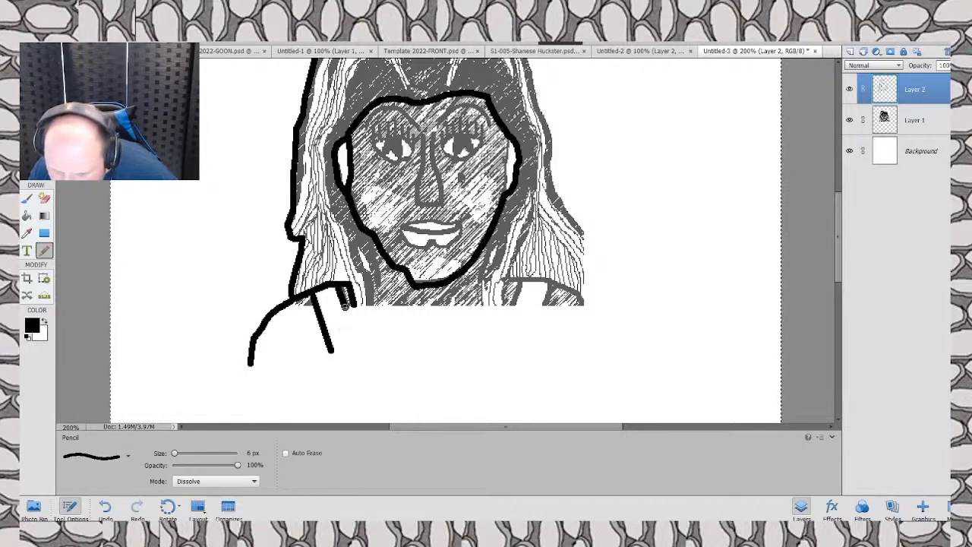
pyautogui.moveTo(355, 341); pyautogui.dragTo(344, 304)
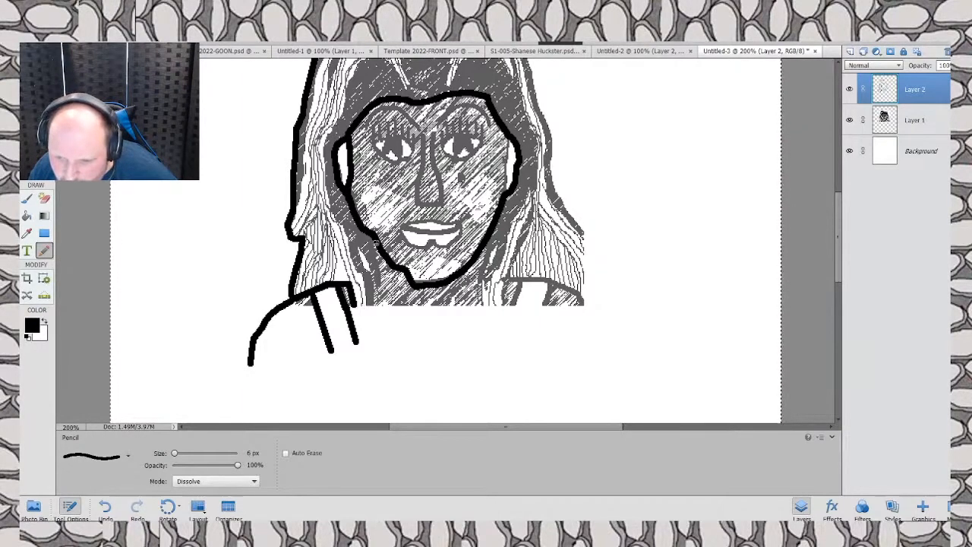
pyautogui.moveTo(378, 245)
pyautogui.mouseDown()
pyautogui.moveTo(382, 289)
pyautogui.moveTo(363, 302)
pyautogui.mouseUp()
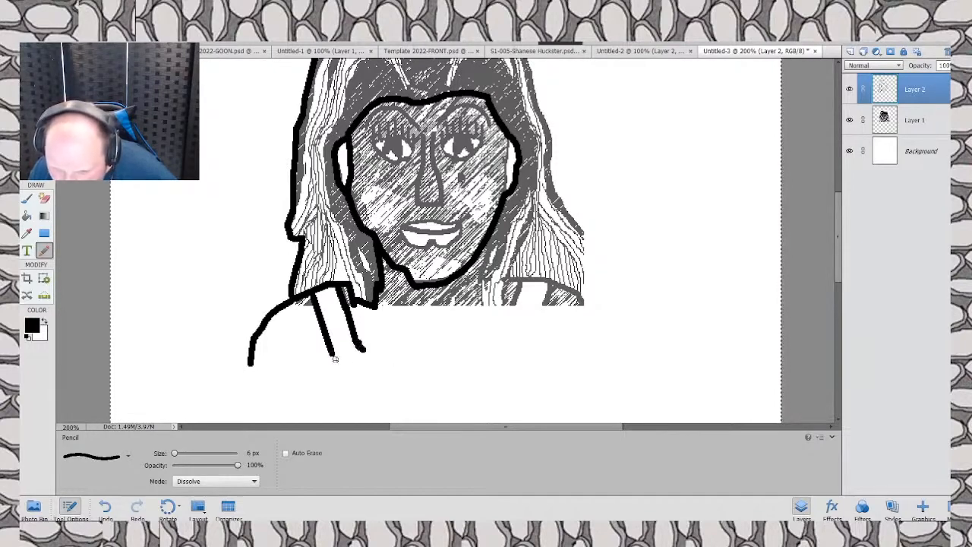
pyautogui.moveTo(335, 358); pyautogui.dragTo(339, 369)
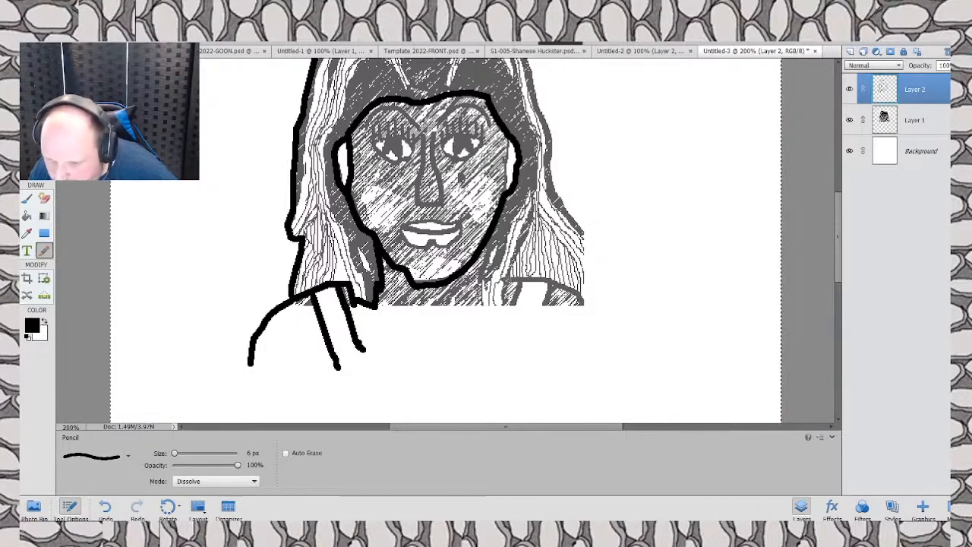
# Step: Draw the right shoulder and its strap lines, and join both straps with a curved neckline
pyautogui.moveTo(503, 279)
pyautogui.mouseDown()
pyautogui.moveTo(552, 279)
pyautogui.moveTo(583, 301)
pyautogui.moveTo(603, 355)
pyautogui.mouseUp()
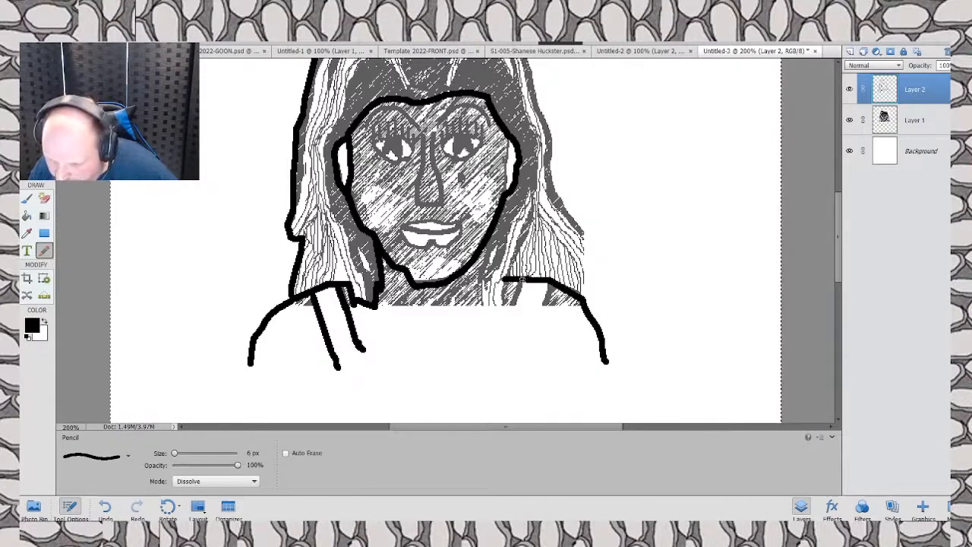
pyautogui.moveTo(524, 283); pyautogui.dragTo(493, 351)
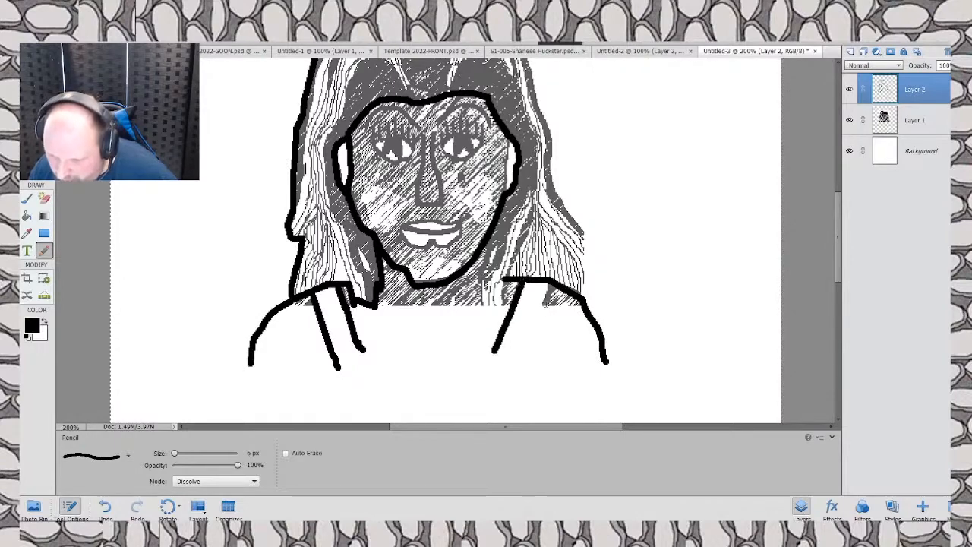
pyautogui.moveTo(551, 287); pyautogui.dragTo(548, 303)
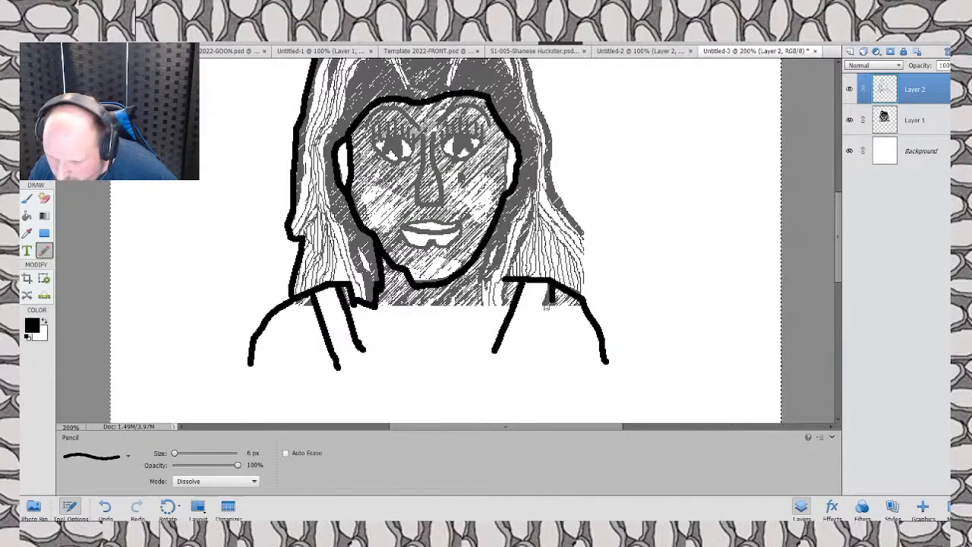
pyautogui.hotkey('ctrl', 'z')
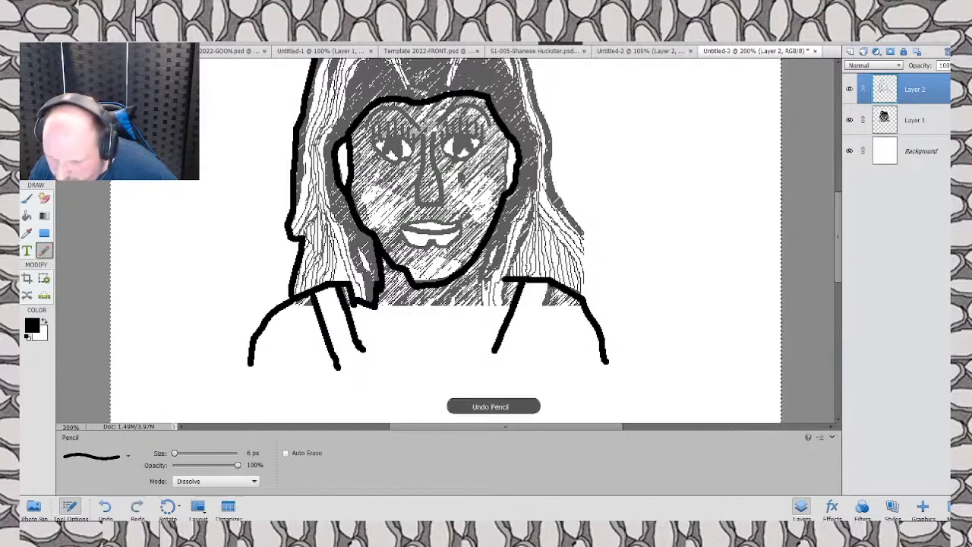
pyautogui.moveTo(550, 284); pyautogui.dragTo(518, 365)
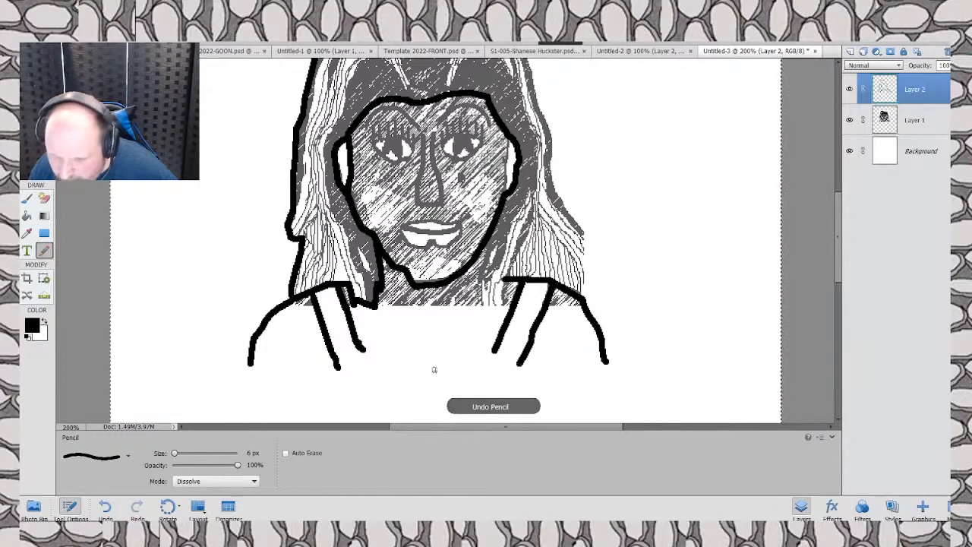
pyautogui.moveTo(365, 353)
pyautogui.mouseDown()
pyautogui.moveTo(433, 375)
pyautogui.moveTo(494, 350)
pyautogui.mouseUp()
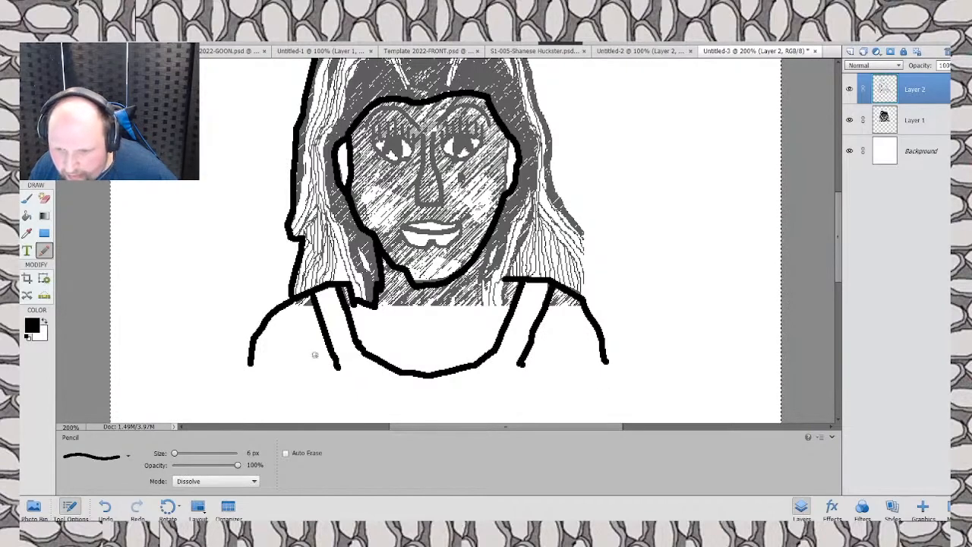
pyautogui.click(336, 368)
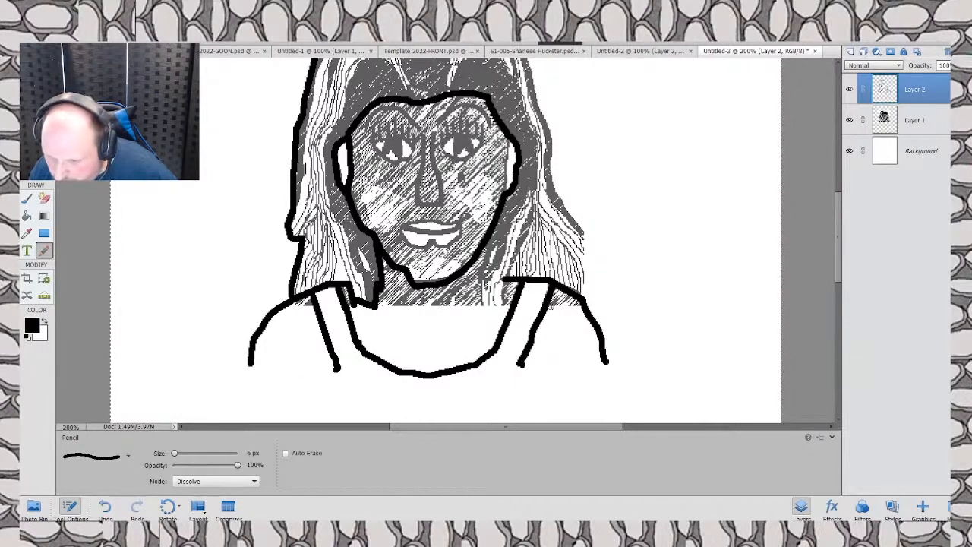
# Step: Trace the outer edge of the hair's right side from the shoulder up to the crown, closing the hair outline
pyautogui.moveTo(585, 281)
pyautogui.mouseDown()
pyautogui.moveTo(585, 226)
pyautogui.moveTo(555, 181)
pyautogui.moveTo(556, 130)
pyautogui.moveTo(534, 69)
pyautogui.mouseUp()
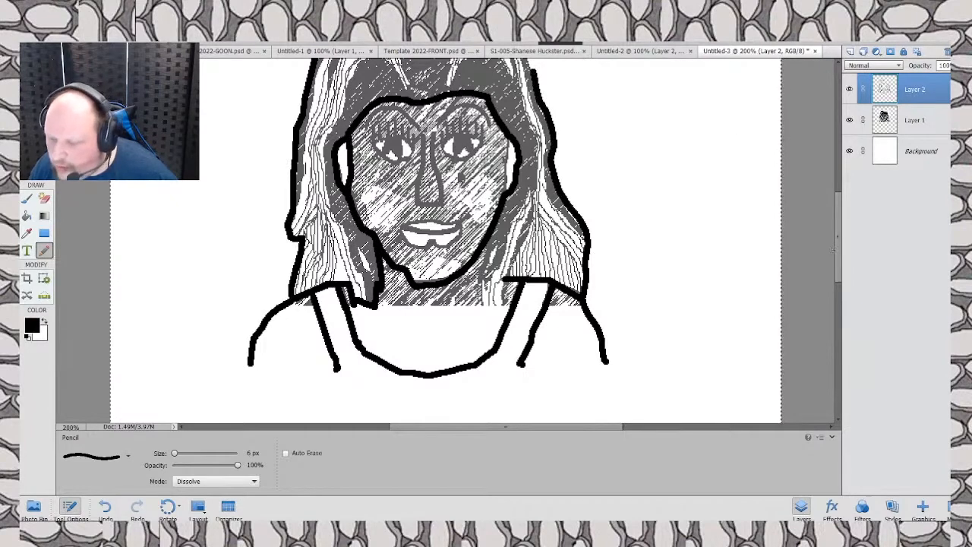
pyautogui.scroll(5, 838, 258)
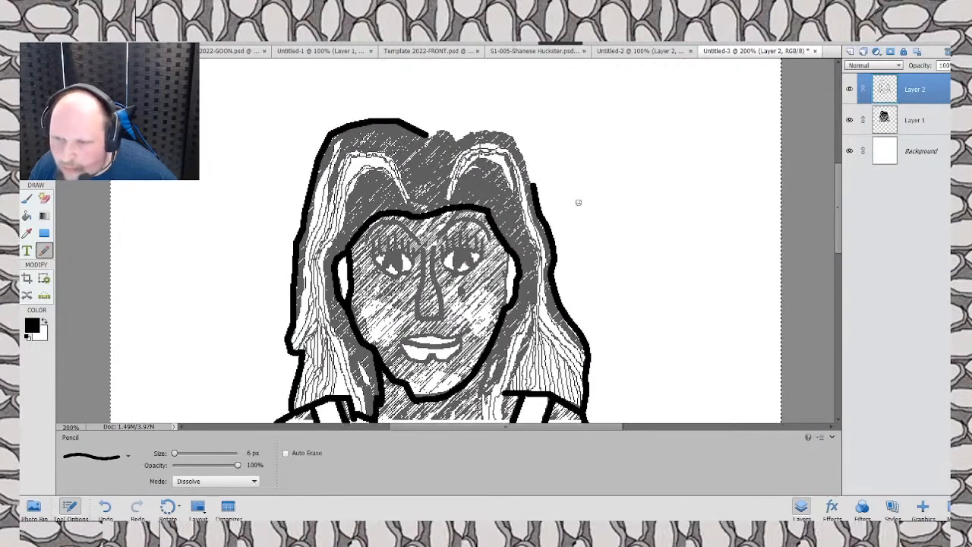
pyautogui.moveTo(533, 184)
pyautogui.mouseDown()
pyautogui.moveTo(507, 134)
pyautogui.moveTo(430, 133)
pyautogui.mouseUp()
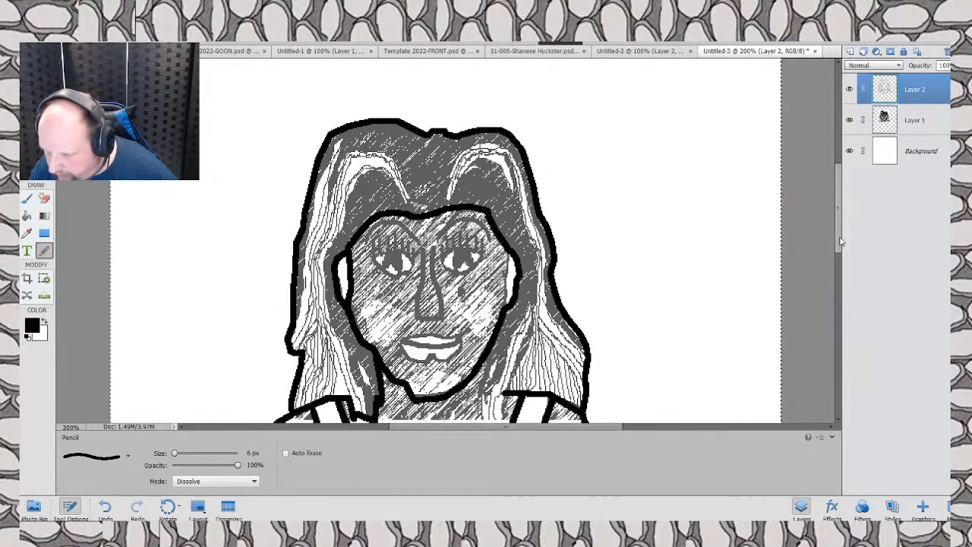
# Step: Trace the inner hair contours and the edges of the light strands on both sides of the face
pyautogui.moveTo(839, 241)
pyautogui.mouseDown()
pyautogui.moveTo(833, 275)
pyautogui.moveTo(830, 254)
pyautogui.mouseUp()
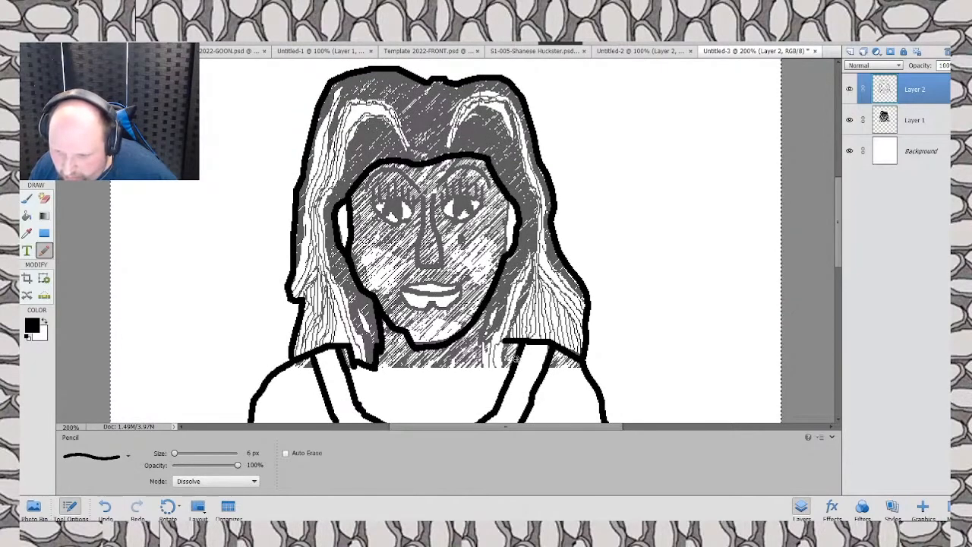
pyautogui.moveTo(503, 341); pyautogui.dragTo(503, 369)
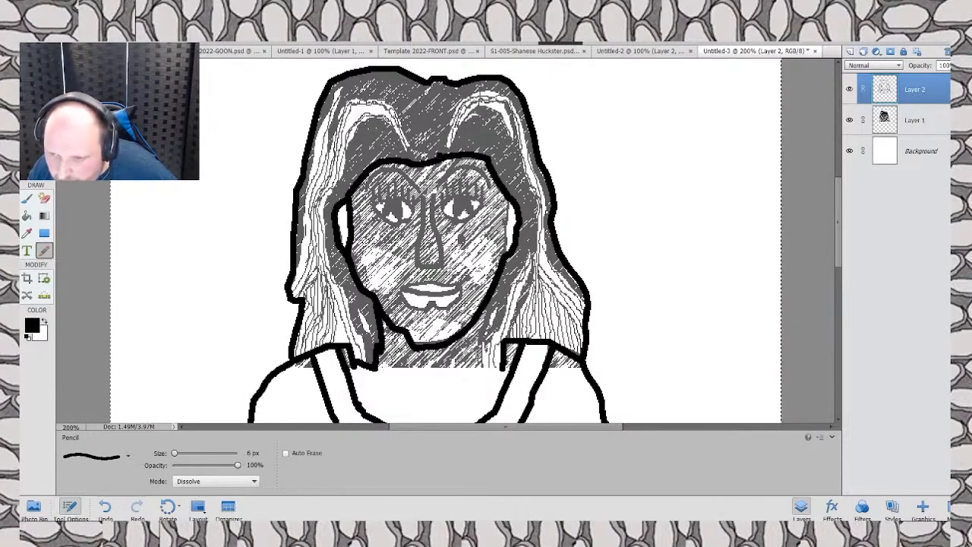
pyautogui.moveTo(439, 155)
pyautogui.mouseDown()
pyautogui.moveTo(461, 100)
pyautogui.moveTo(489, 86)
pyautogui.moveTo(522, 98)
pyautogui.moveTo(547, 202)
pyautogui.moveTo(547, 258)
pyautogui.moveTo(584, 305)
pyautogui.moveTo(587, 355)
pyautogui.mouseUp()
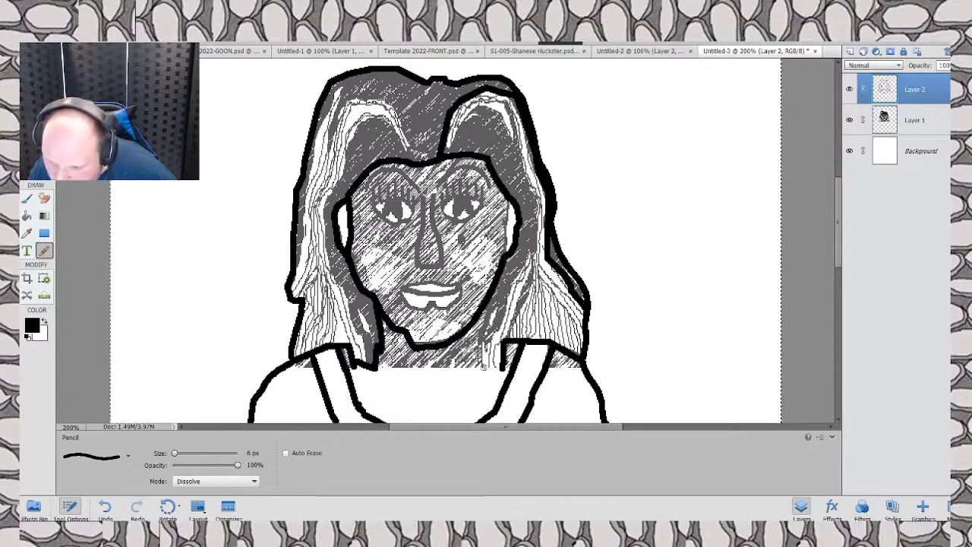
pyautogui.moveTo(484, 368)
pyautogui.mouseDown()
pyautogui.moveTo(487, 334)
pyautogui.moveTo(532, 252)
pyautogui.moveTo(538, 206)
pyautogui.moveTo(503, 104)
pyautogui.mouseUp()
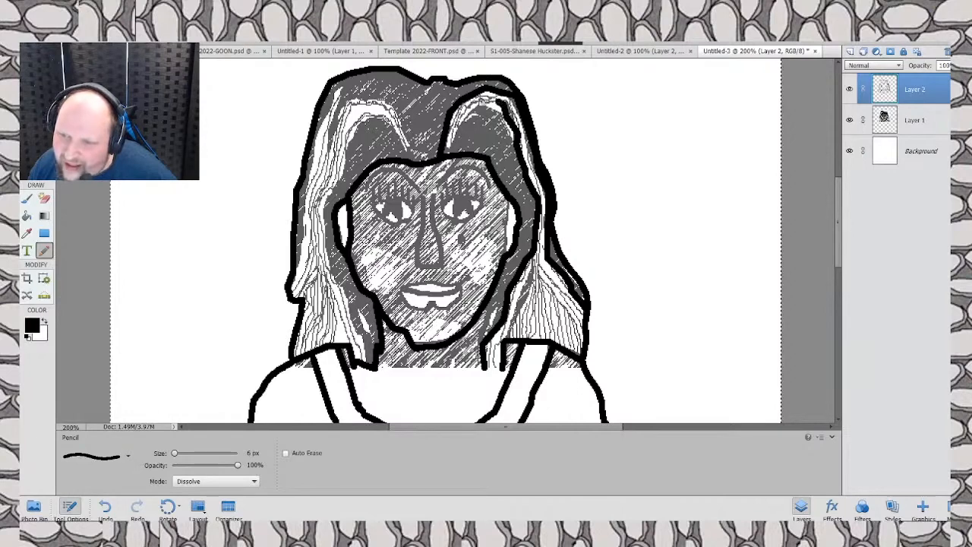
pyautogui.moveTo(484, 102)
pyautogui.mouseDown()
pyautogui.moveTo(449, 156)
pyautogui.moveTo(377, 124)
pyautogui.moveTo(391, 144)
pyautogui.moveTo(367, 126)
pyautogui.moveTo(355, 150)
pyautogui.moveTo(330, 155)
pyautogui.moveTo(322, 251)
pyautogui.moveTo(371, 367)
pyautogui.mouseUp()
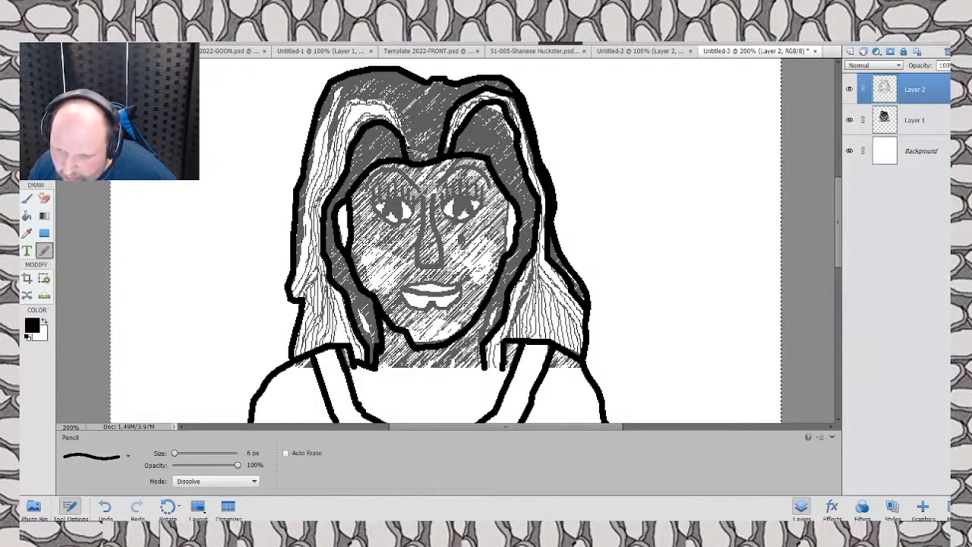
pyautogui.moveTo(413, 147)
pyautogui.mouseDown()
pyautogui.moveTo(391, 103)
pyautogui.moveTo(375, 97)
pyautogui.moveTo(346, 101)
pyautogui.moveTo(329, 151)
pyautogui.mouseUp()
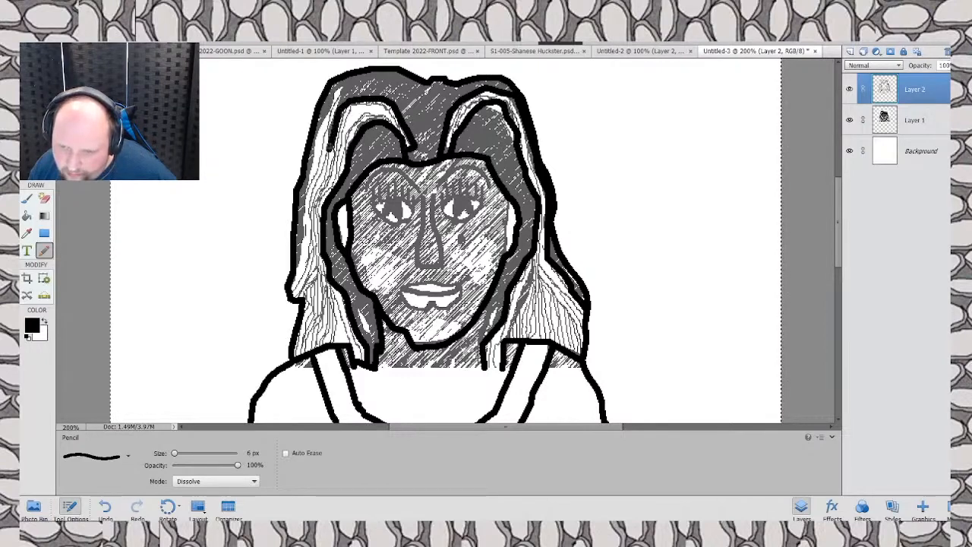
pyautogui.moveTo(341, 105); pyautogui.dragTo(345, 85)
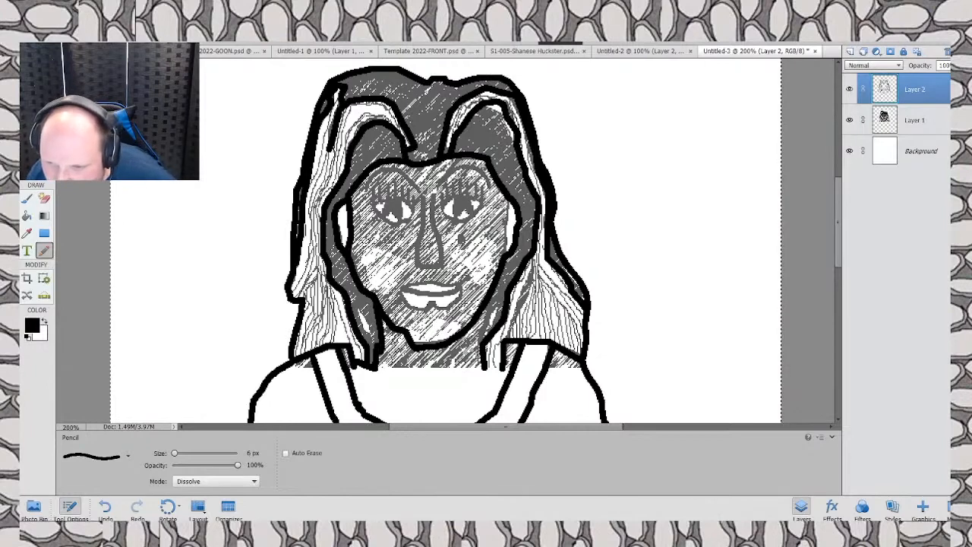
# Step: Trace the nose and the outlines of both eyes in black on Layer 2
pyautogui.moveTo(424, 195)
pyautogui.mouseDown()
pyautogui.moveTo(427, 266)
pyautogui.moveTo(414, 262)
pyautogui.moveTo(436, 194)
pyautogui.mouseUp()
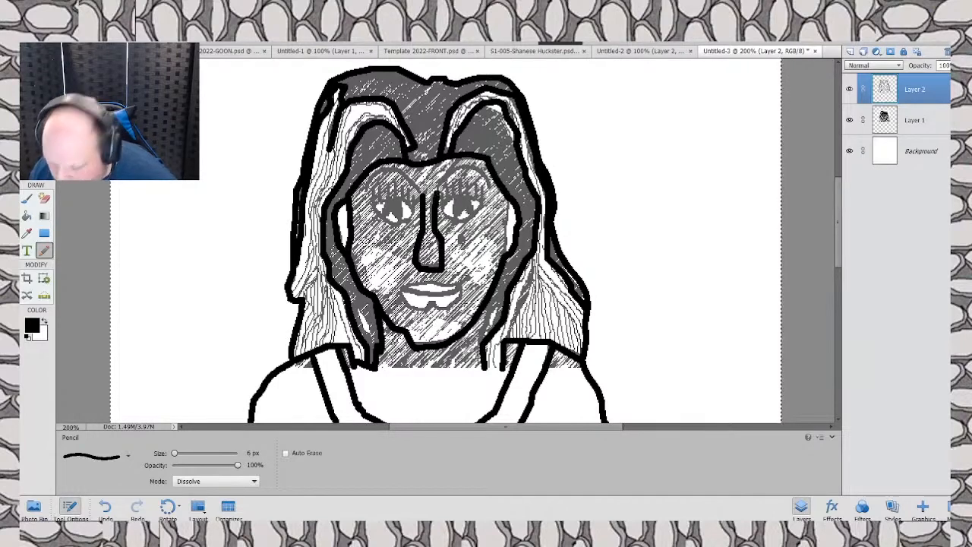
pyautogui.hotkey('ctrl', '+')
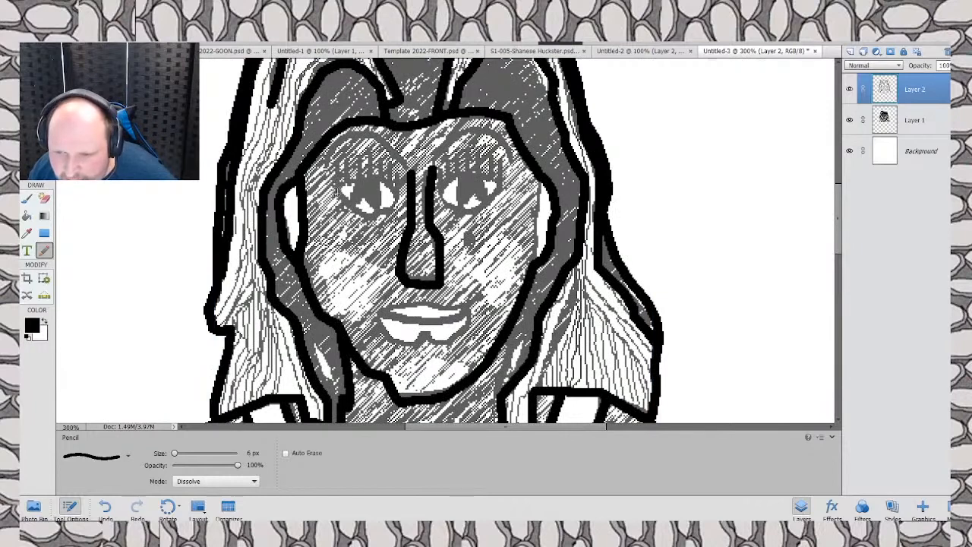
pyautogui.moveTo(334, 192)
pyautogui.mouseDown()
pyautogui.moveTo(366, 219)
pyautogui.moveTo(389, 214)
pyautogui.moveTo(401, 184)
pyautogui.moveTo(351, 174)
pyautogui.moveTo(332, 191)
pyautogui.mouseUp()
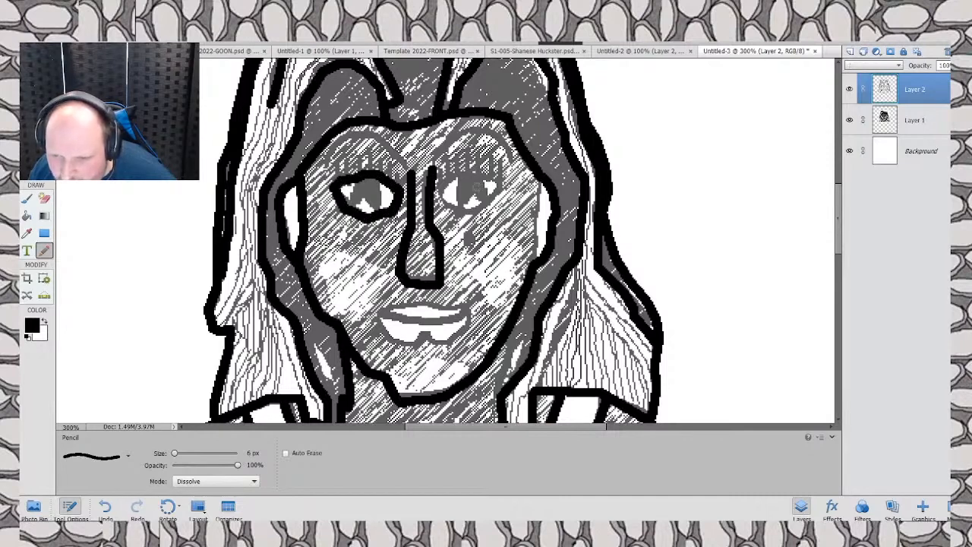
pyautogui.moveTo(441, 182)
pyautogui.mouseDown()
pyautogui.moveTo(486, 173)
pyautogui.moveTo(503, 186)
pyautogui.moveTo(486, 214)
pyautogui.moveTo(449, 208)
pyautogui.mouseUp()
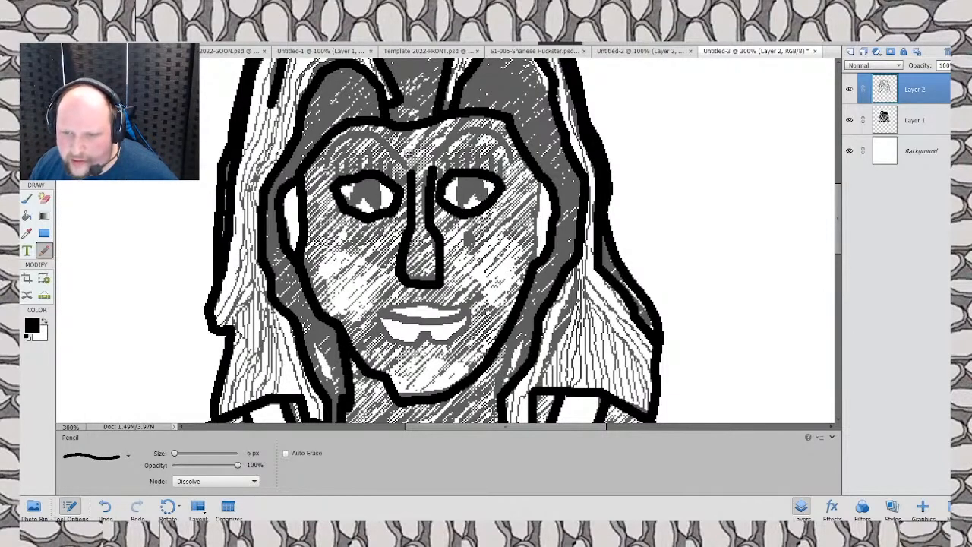
# Step: Trace the arched eyebrows and draw the upper eyelashes on both eyes
pyautogui.moveTo(434, 154)
pyautogui.mouseDown()
pyautogui.moveTo(459, 135)
pyautogui.moveTo(489, 132)
pyautogui.moveTo(518, 162)
pyautogui.mouseUp()
pyautogui.moveTo(406, 172)
pyautogui.mouseDown()
pyautogui.moveTo(371, 137)
pyautogui.moveTo(323, 158)
pyautogui.mouseUp()
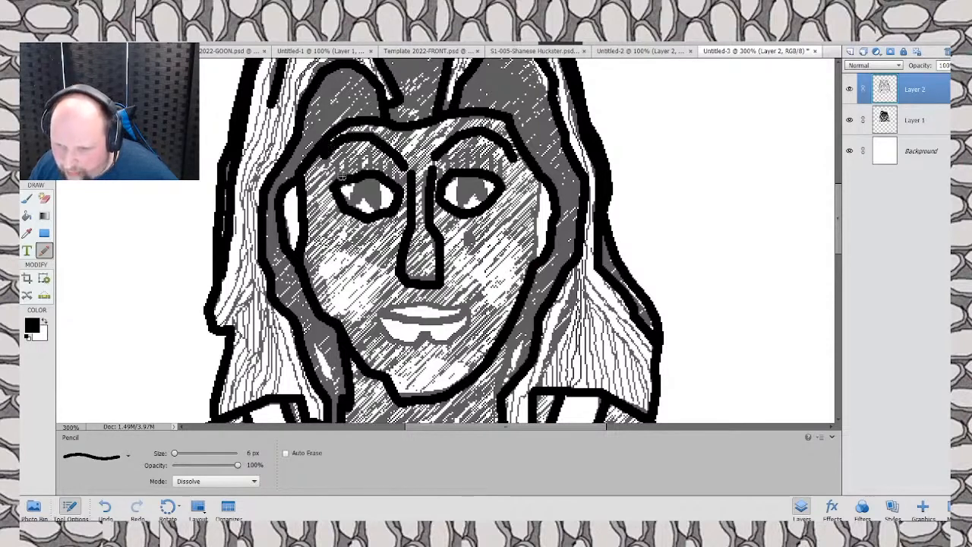
pyautogui.moveTo(336, 162)
pyautogui.mouseDown()
pyautogui.moveTo(344, 170)
pyautogui.moveTo(347, 156)
pyautogui.moveTo(386, 157)
pyautogui.mouseUp()
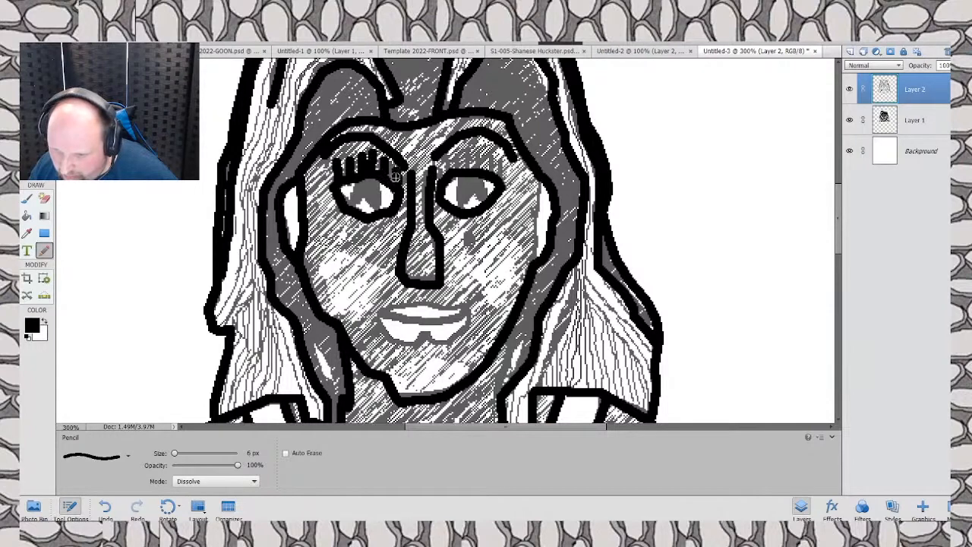
pyautogui.moveTo(444, 175)
pyautogui.mouseDown()
pyautogui.moveTo(447, 157)
pyautogui.moveTo(460, 154)
pyautogui.moveTo(467, 170)
pyautogui.moveTo(475, 152)
pyautogui.mouseUp()
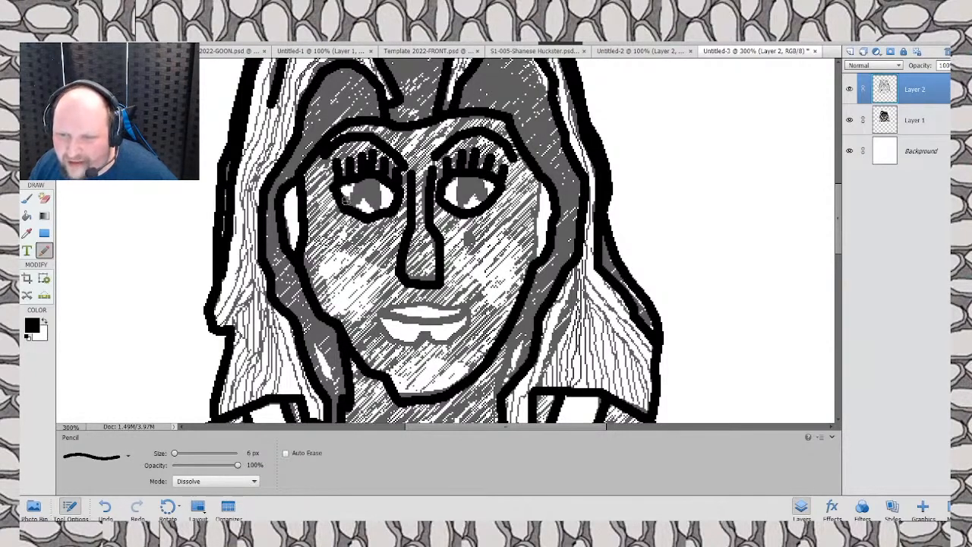
# Step: Trace the irises, the lips with their parting line, and the right ear's edge with a 3 px pencil
pyautogui.moveTo(176, 454); pyautogui.dragTo(174, 454)
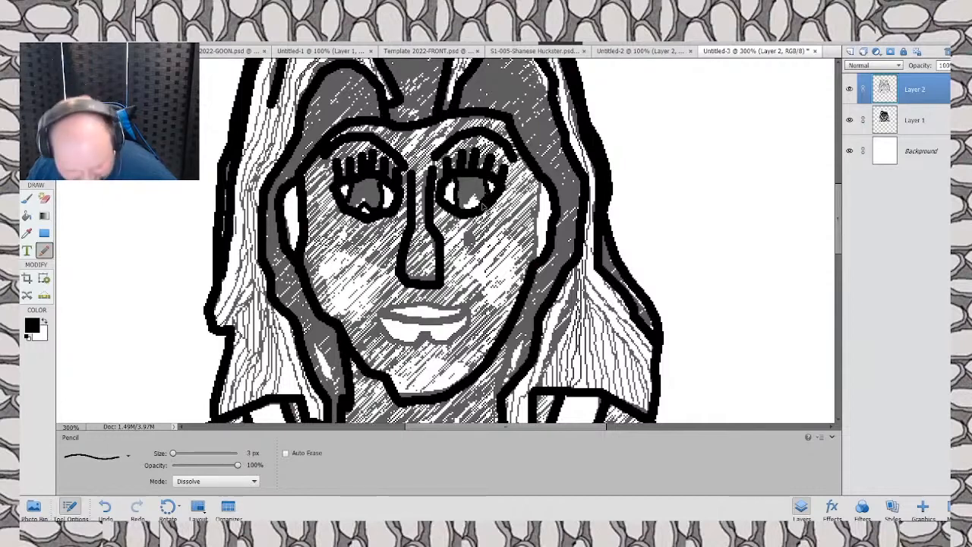
pyautogui.hotkey('ctrl', 'z')
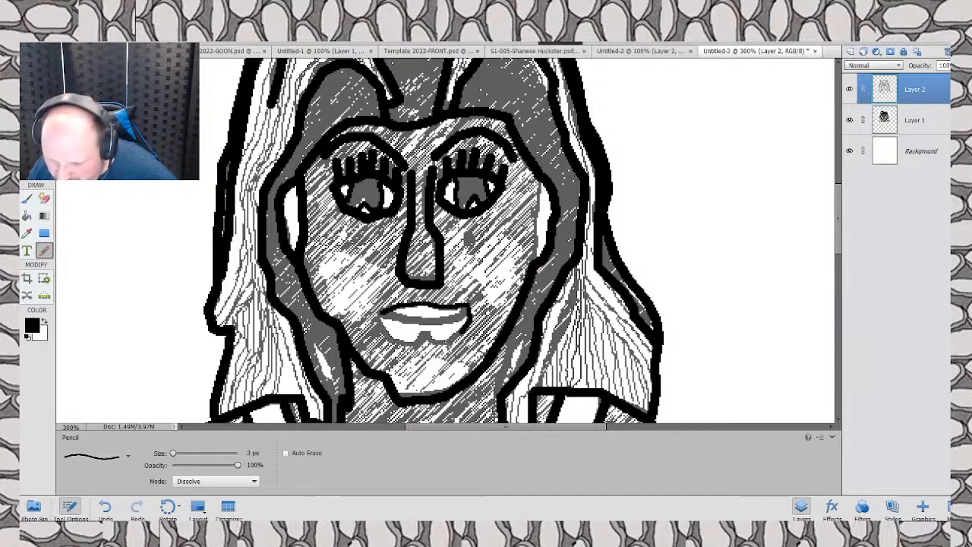
pyautogui.moveTo(463, 332)
pyautogui.mouseDown()
pyautogui.moveTo(388, 339)
pyautogui.moveTo(381, 324)
pyautogui.mouseUp()
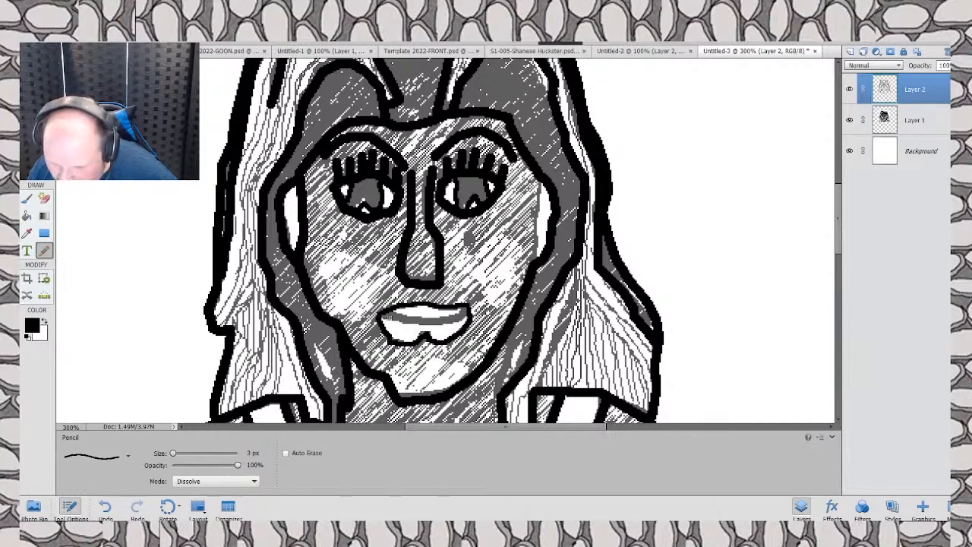
pyautogui.moveTo(410, 322); pyautogui.dragTo(470, 305)
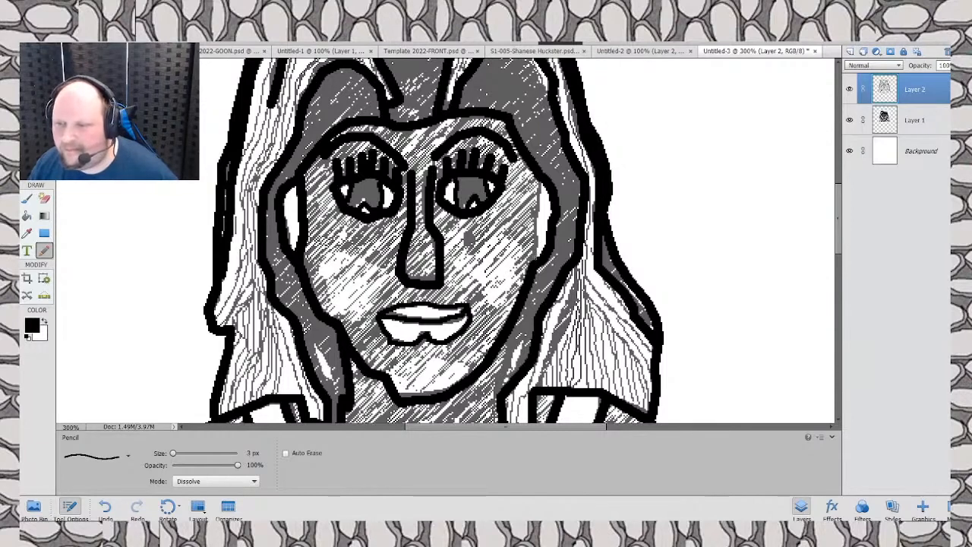
pyautogui.moveTo(537, 227); pyautogui.dragTo(542, 180)
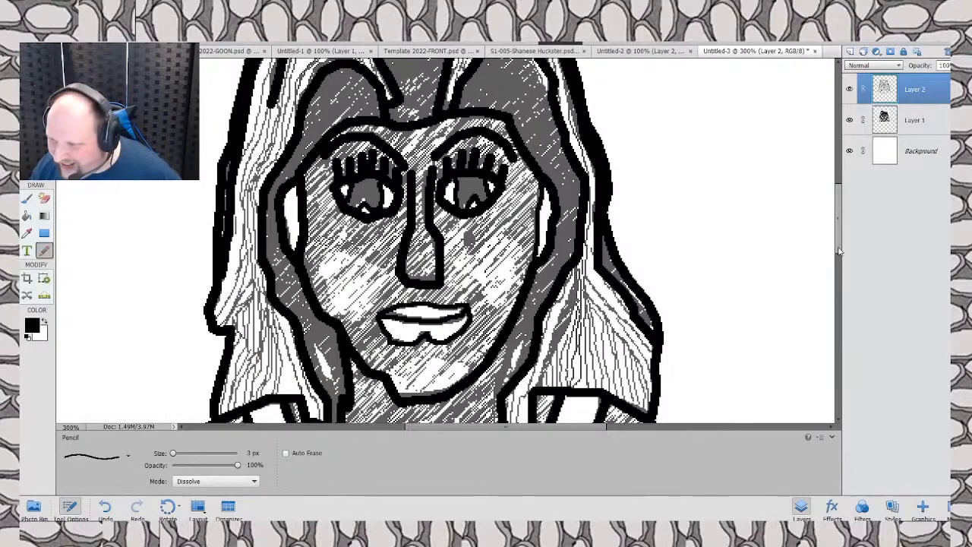
# Step: With a 6 px pencil, draw a second contour line on the left shoulder and close the lower ends of the right-side hair
pyautogui.moveTo(839, 250); pyautogui.dragTo(825, 282)
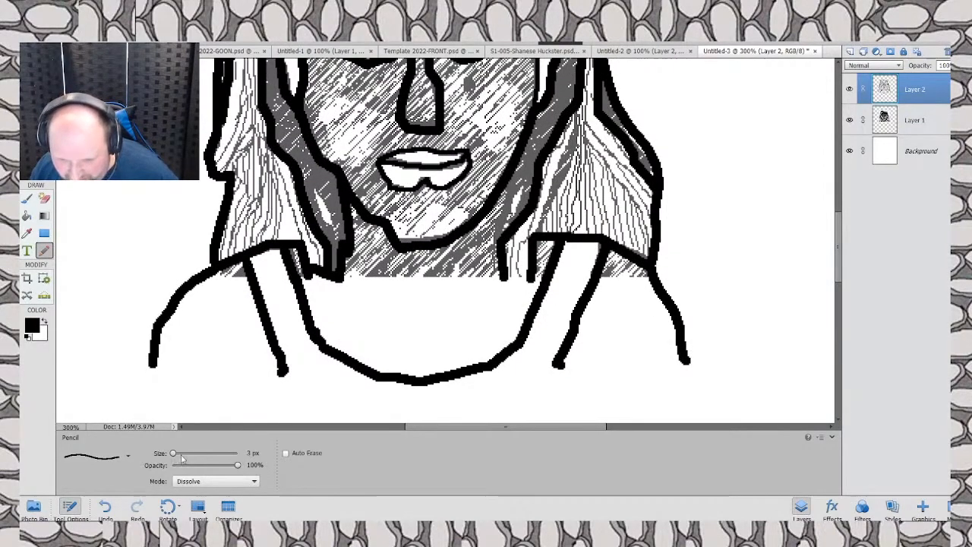
pyautogui.moveTo(173, 453); pyautogui.dragTo(174, 453)
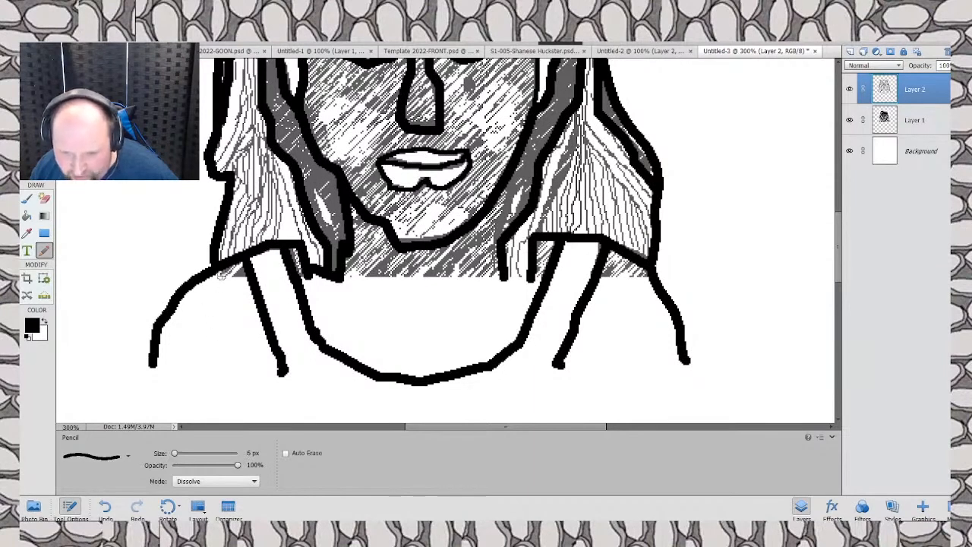
pyautogui.moveTo(216, 269)
pyautogui.mouseDown()
pyautogui.moveTo(172, 374)
pyautogui.moveTo(150, 366)
pyautogui.mouseUp()
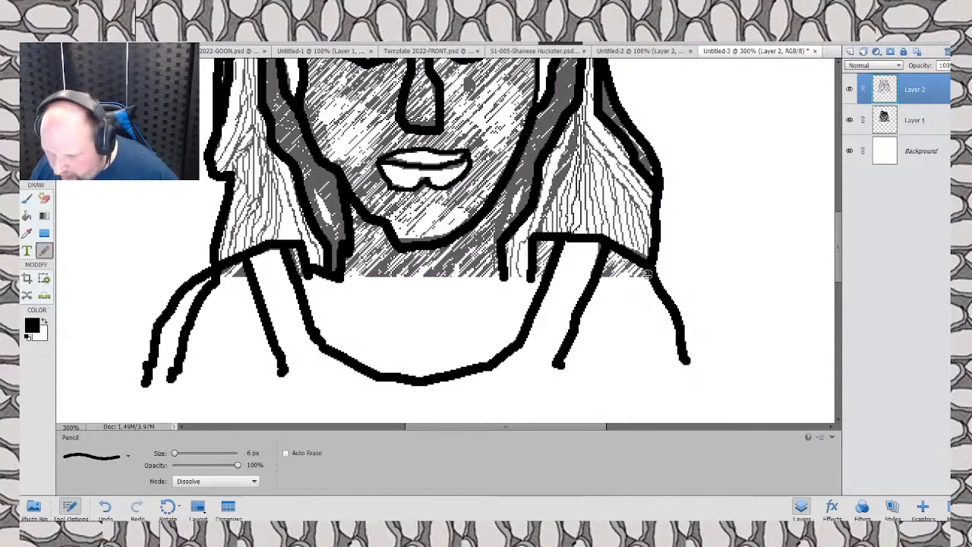
pyautogui.moveTo(642, 275); pyautogui.dragTo(597, 278)
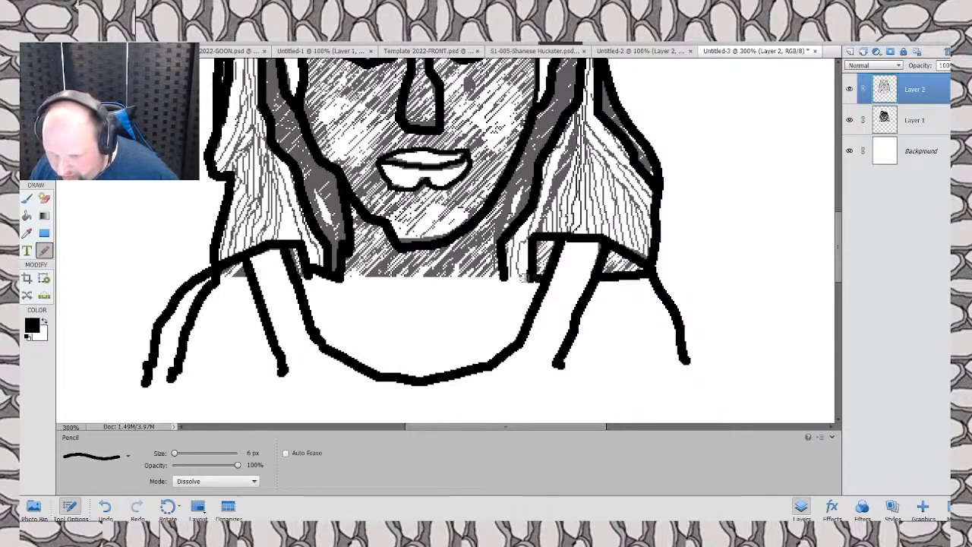
pyautogui.moveTo(529, 278); pyautogui.dragTo(504, 278)
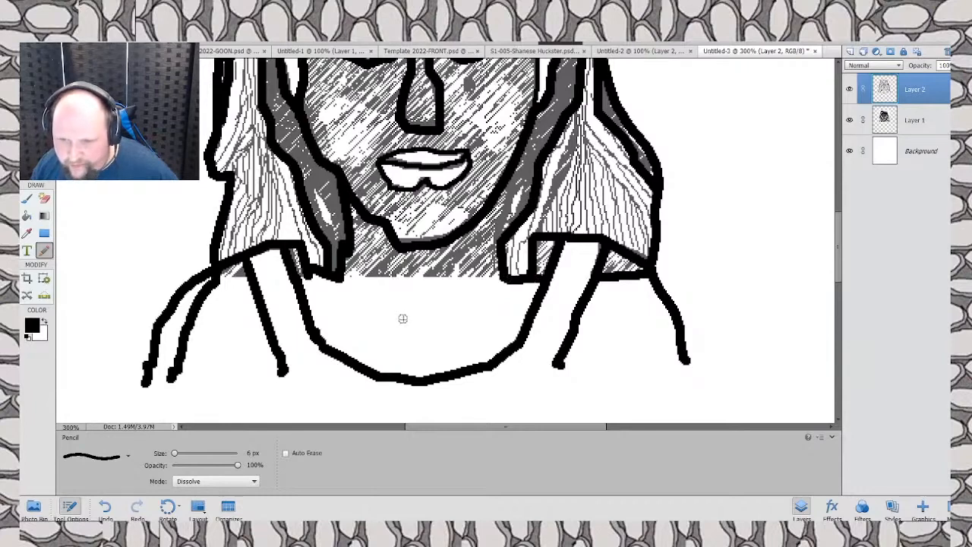
pyautogui.hotkey('ctrl', '-')
pyautogui.hotkey('ctrl', '-')
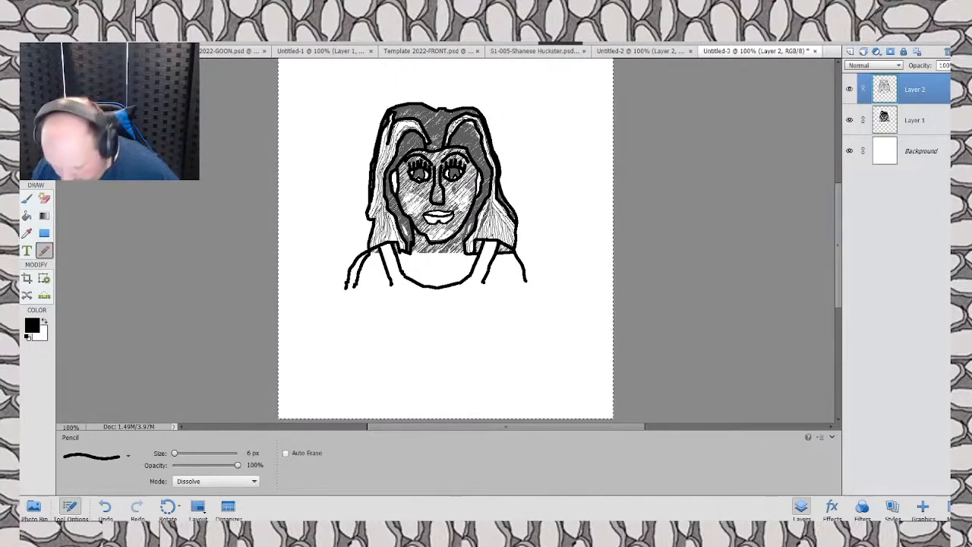
pyautogui.press('Down')
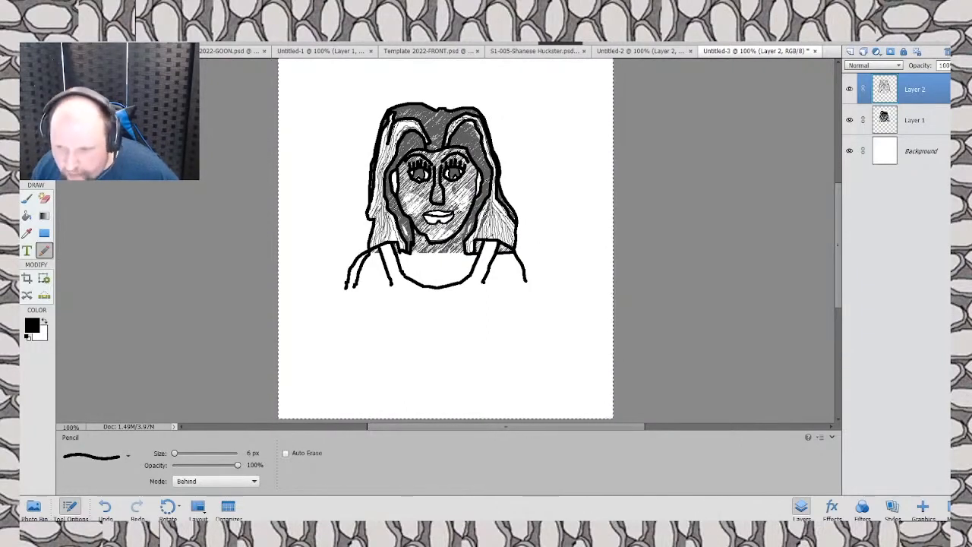
pyautogui.press('Down')
pyautogui.hotkey('ctrl', '=')
pyautogui.hotkey('ctrl', '=')
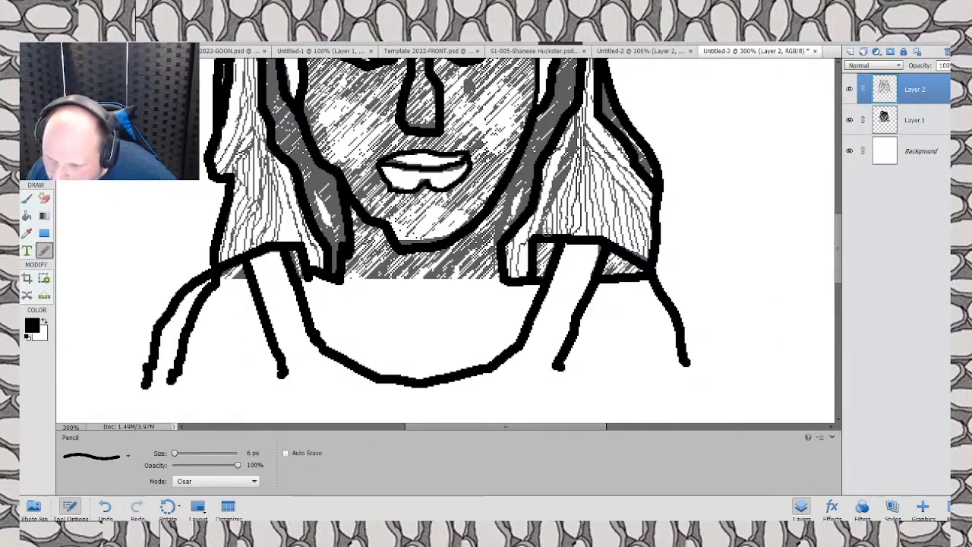
# Step: Set the pencil to a size of 3 px and its blending mode to Normal
pyautogui.moveTo(174, 453)
pyautogui.mouseDown()
pyautogui.moveTo(198, 453)
pyautogui.moveTo(172, 456)
pyautogui.mouseUp()
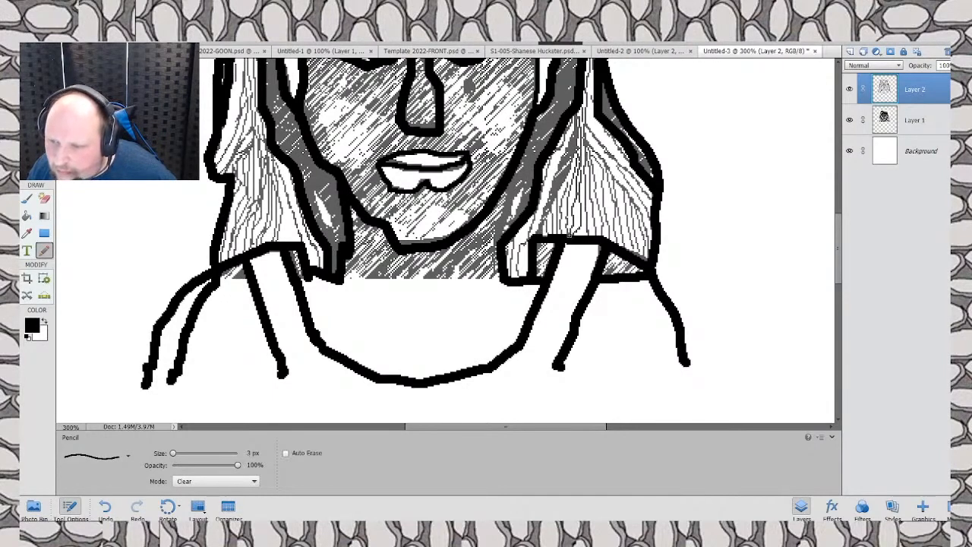
pyautogui.hotkey('ctrl', 'z')
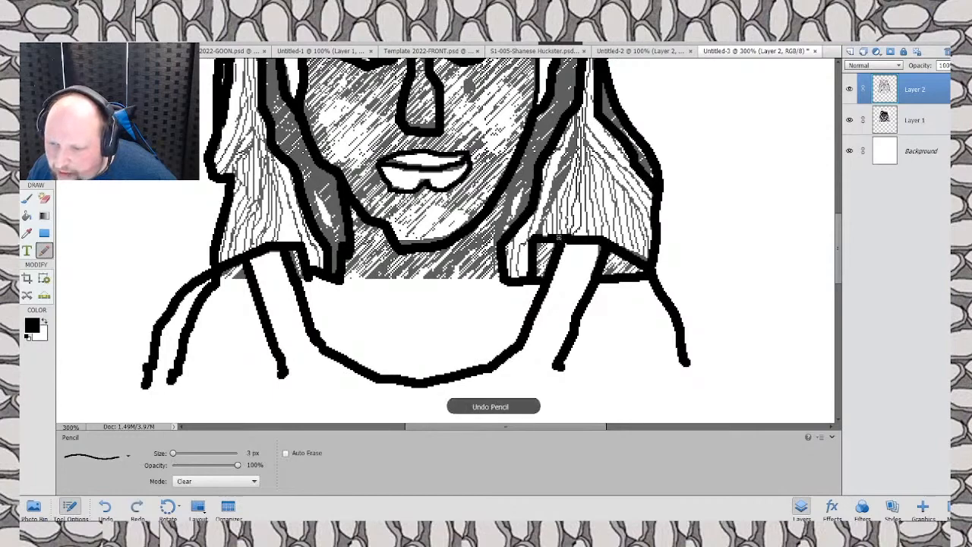
pyautogui.hotkey('ctrl', '-')
pyautogui.hotkey('ctrl', '-')
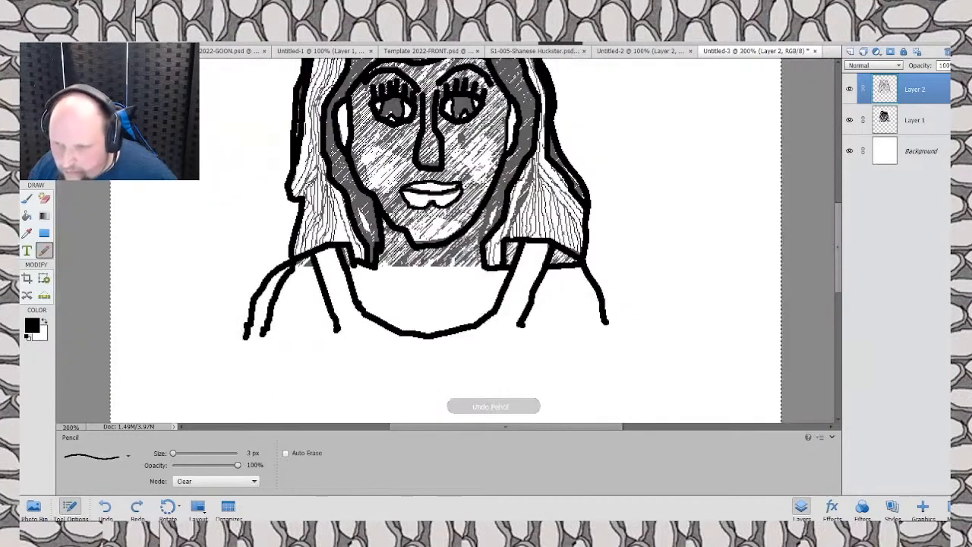
pyautogui.hotkey('ctrl', 'z')
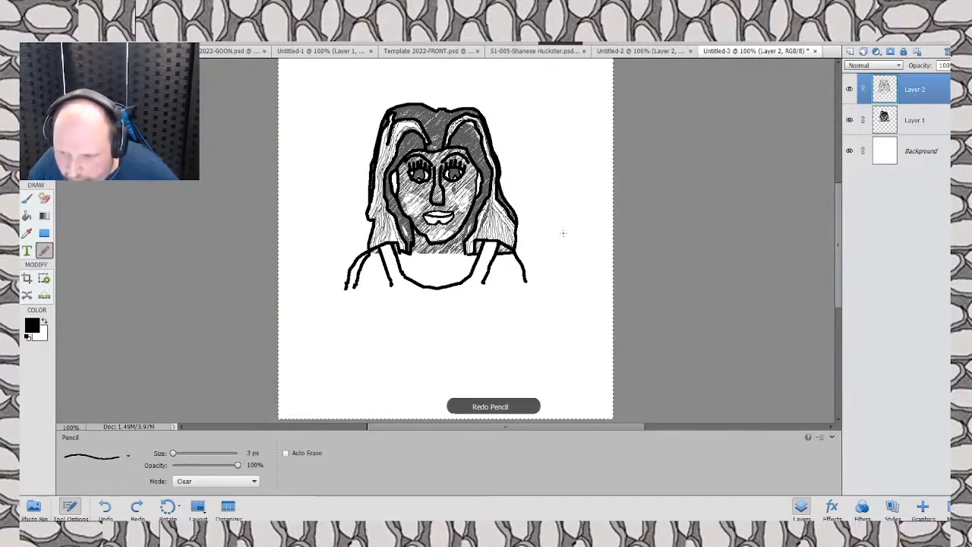
pyautogui.hotkey('ctrl', 'y')
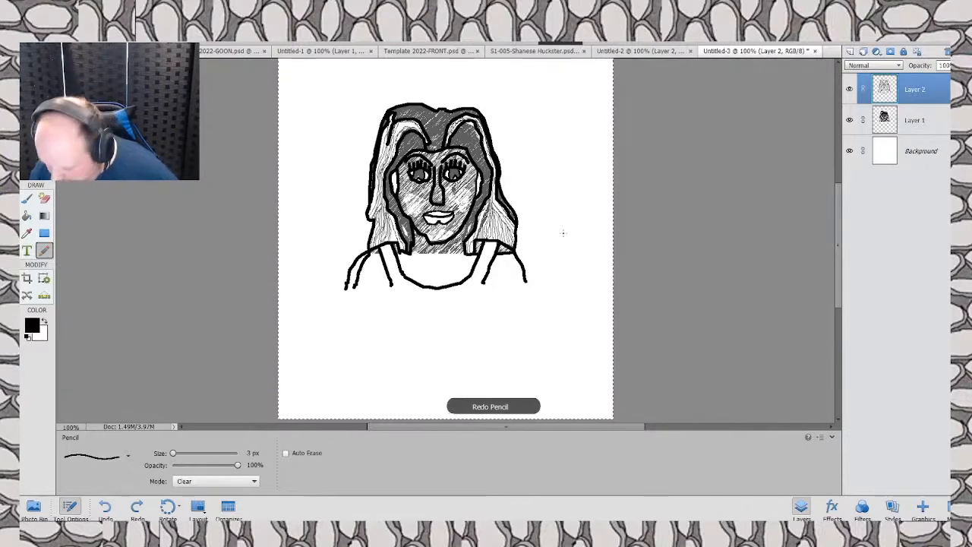
pyautogui.hotkey('ctrl', '=')
pyautogui.hotkey('ctrl', '=')
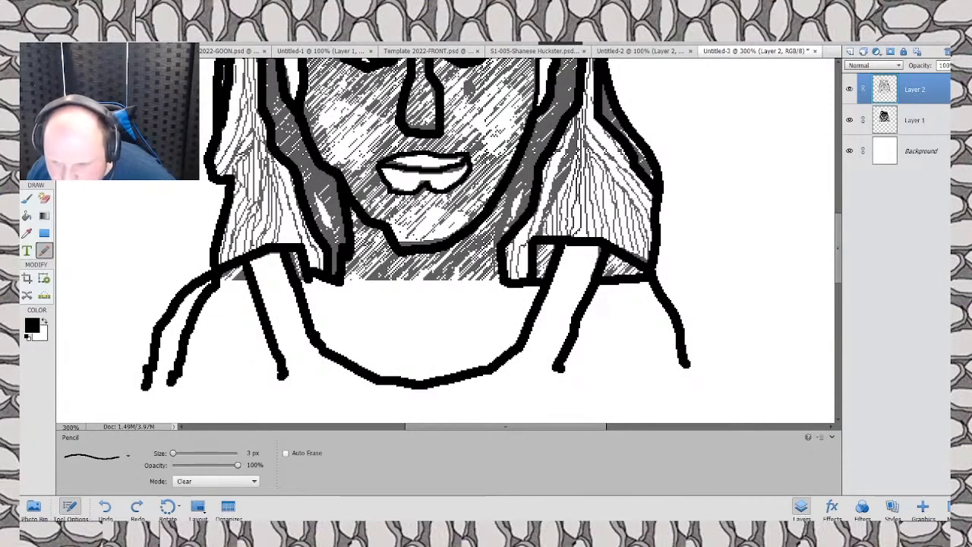
pyautogui.click(542, 229)
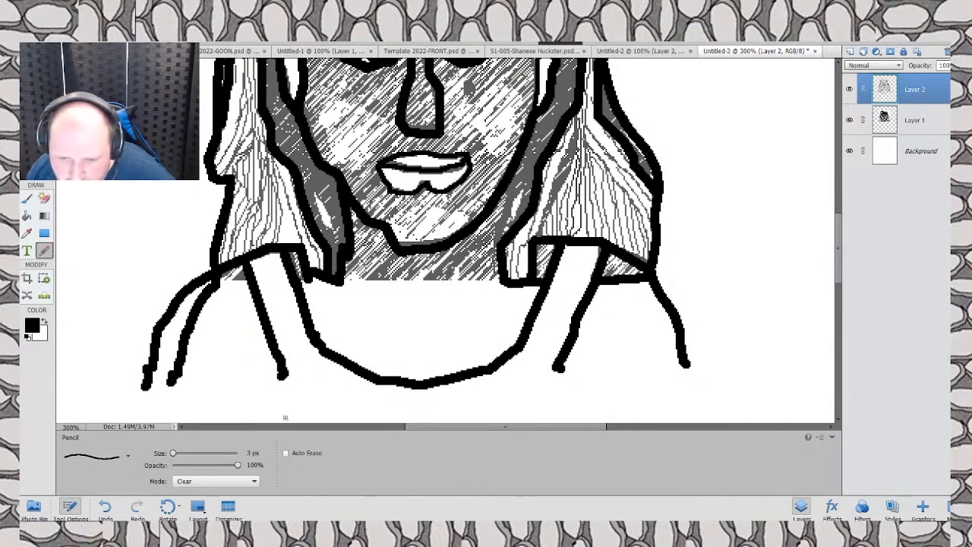
pyautogui.click(256, 488)
pyautogui.click(193, 239)
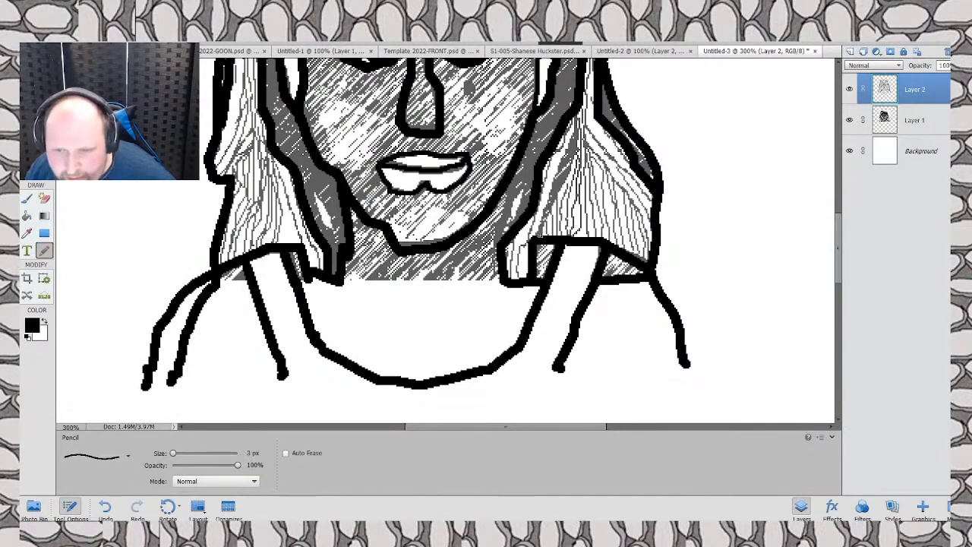
# Step: Trace the thin inner strand of the right-side hair, running from beside the cheek down to the shoulder strap
pyautogui.moveTo(555, 193); pyautogui.dragTo(541, 231)
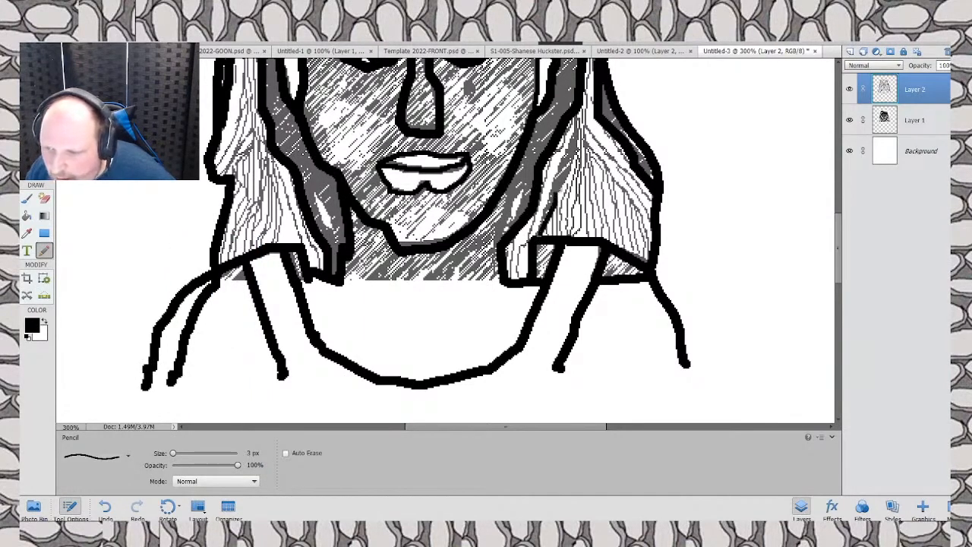
pyautogui.moveTo(561, 194)
pyautogui.mouseDown()
pyautogui.moveTo(579, 108)
pyautogui.moveTo(530, 244)
pyautogui.mouseUp()
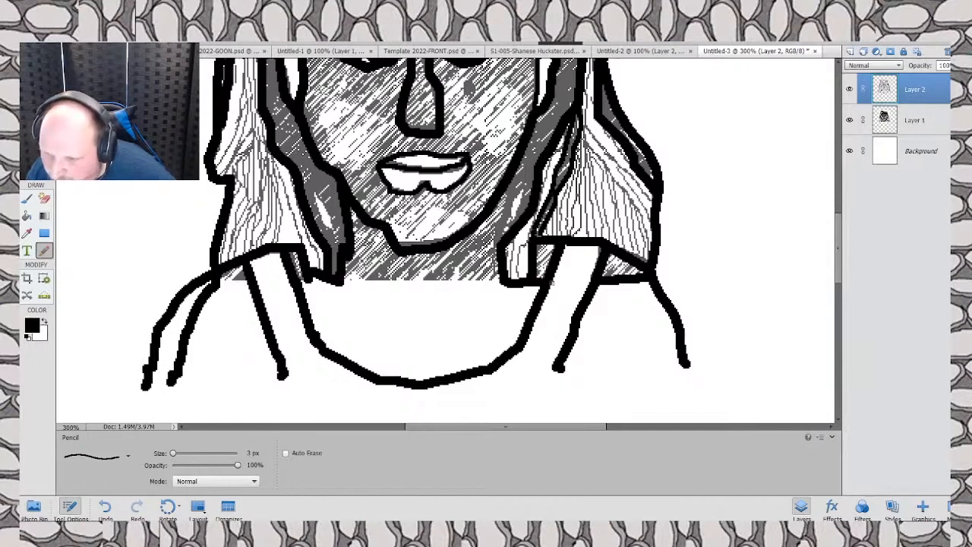
pyautogui.click(543, 282)
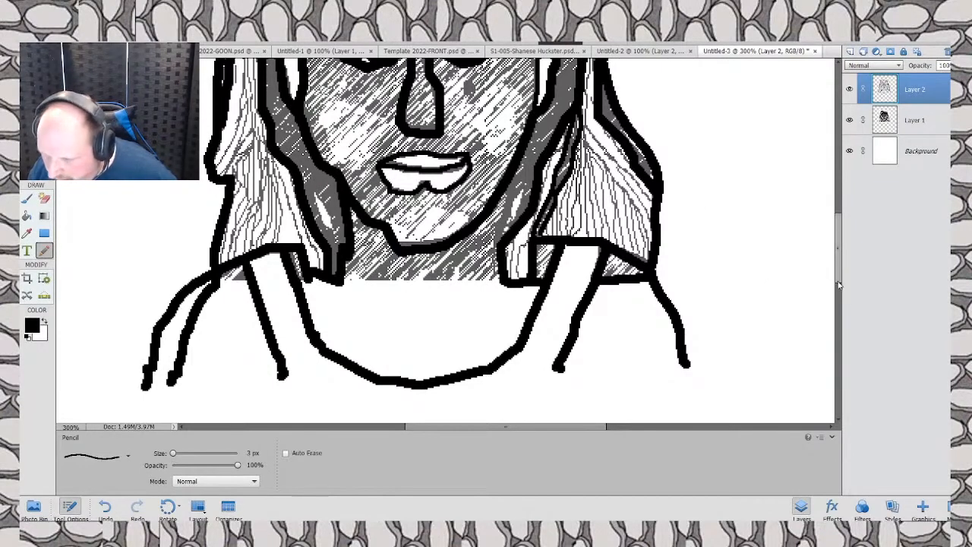
# Step: Hide Layer 1 and draw thin 2 px strand lines through the left-side hair and the crown
pyautogui.moveTo(838, 282); pyautogui.dragTo(837, 263)
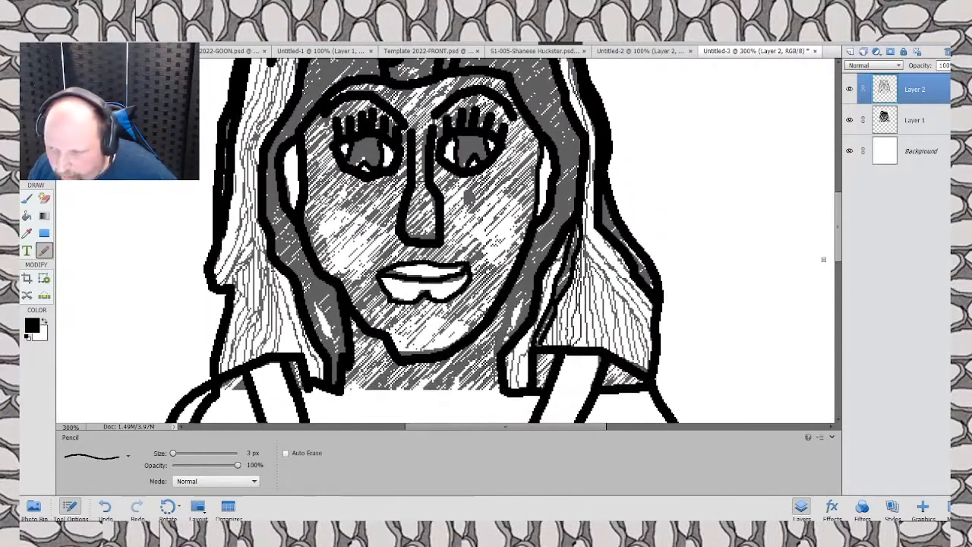
pyautogui.click(850, 120)
pyautogui.hotkey('ctrl', '-')
pyautogui.hotkey('ctrl', '-')
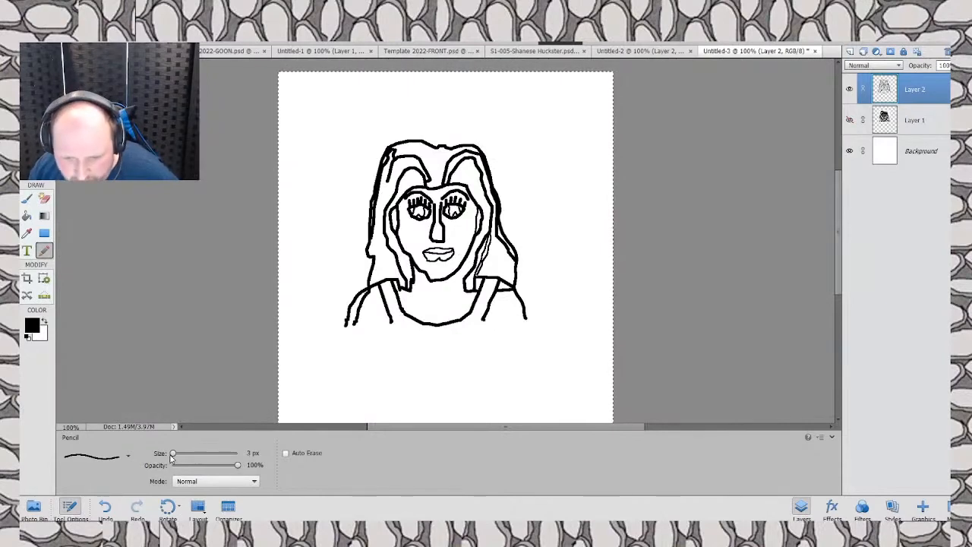
pyautogui.moveTo(171, 454); pyautogui.dragTo(173, 454)
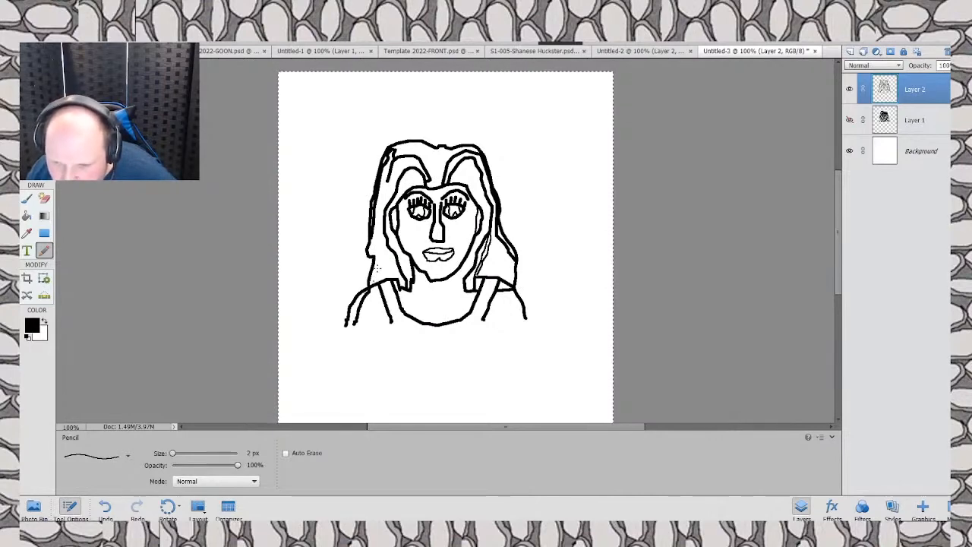
pyautogui.moveTo(378, 258)
pyautogui.mouseDown()
pyautogui.moveTo(382, 190)
pyautogui.moveTo(395, 176)
pyautogui.moveTo(409, 190)
pyautogui.moveTo(407, 151)
pyautogui.moveTo(430, 163)
pyautogui.mouseUp()
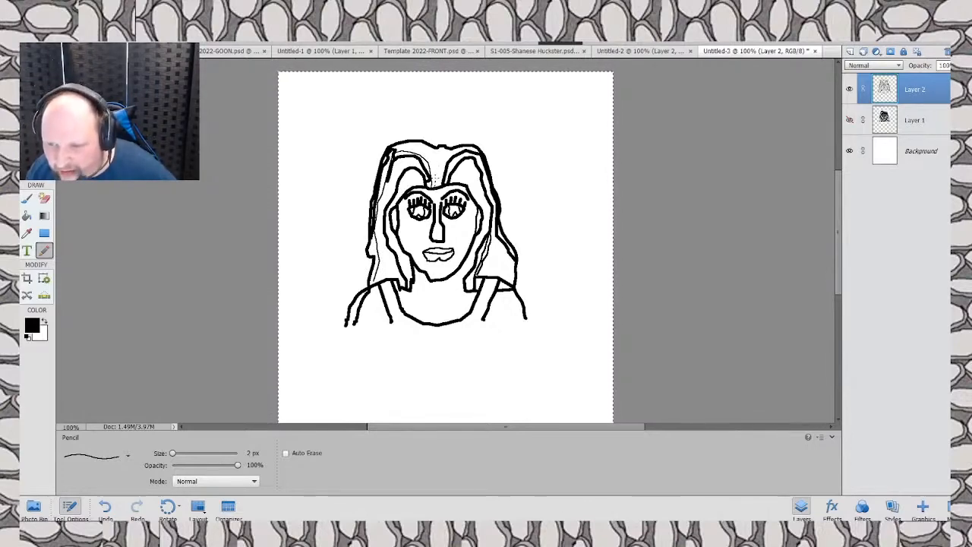
pyautogui.moveTo(430, 180)
pyautogui.mouseDown()
pyautogui.moveTo(434, 167)
pyautogui.moveTo(402, 145)
pyautogui.moveTo(437, 160)
pyautogui.moveTo(440, 181)
pyautogui.moveTo(443, 164)
pyautogui.mouseUp()
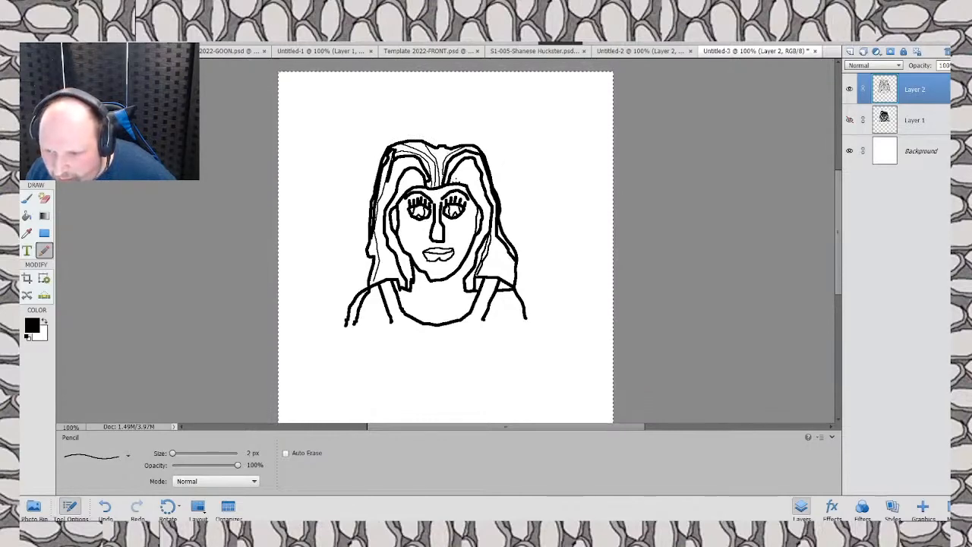
# Step: Add thin strand lines to the right-side hair and the left-side hair, plus a short line on the neck's right side
pyautogui.moveTo(458, 177)
pyautogui.mouseDown()
pyautogui.moveTo(468, 170)
pyautogui.moveTo(481, 196)
pyautogui.moveTo(480, 241)
pyautogui.moveTo(465, 272)
pyautogui.mouseUp()
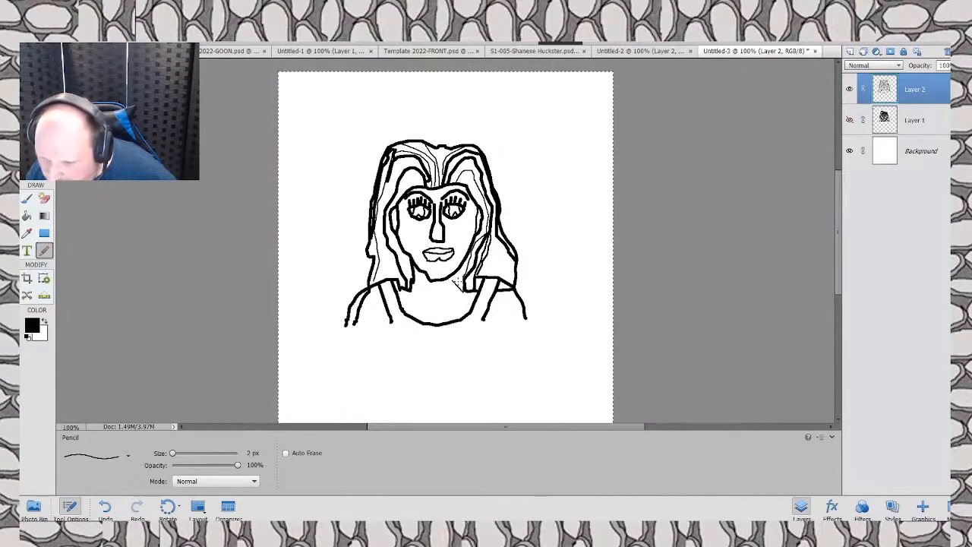
pyautogui.hotkey('ctrl', 'z')
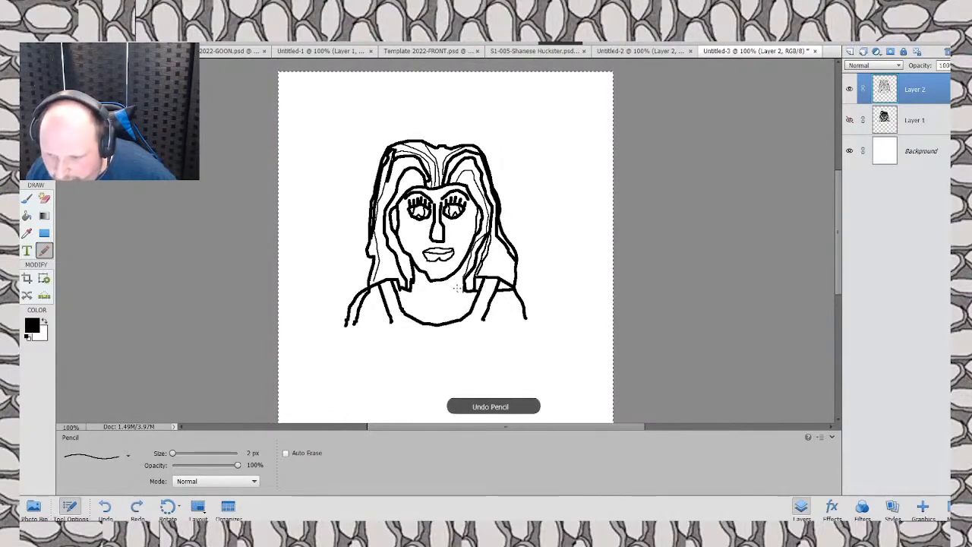
pyautogui.moveTo(457, 277); pyautogui.dragTo(457, 282)
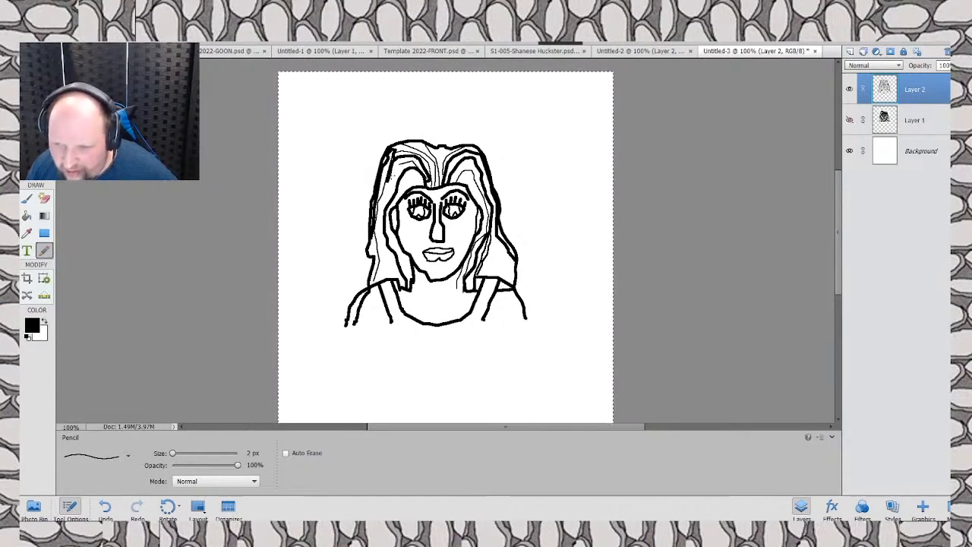
pyautogui.moveTo(388, 178)
pyautogui.mouseDown()
pyautogui.moveTo(381, 283)
pyautogui.moveTo(388, 244)
pyautogui.mouseUp()
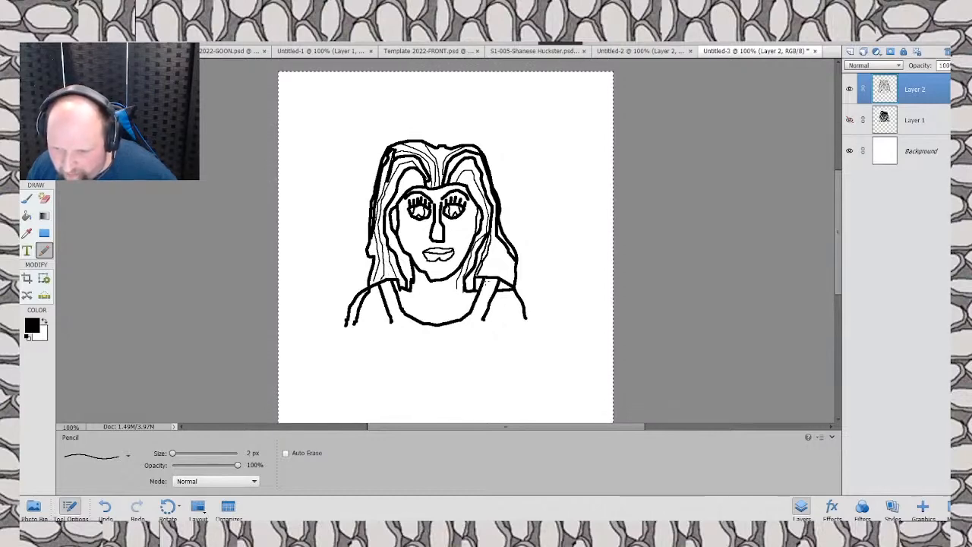
pyautogui.moveTo(487, 266)
pyautogui.mouseDown()
pyautogui.moveTo(496, 240)
pyautogui.moveTo(489, 278)
pyautogui.moveTo(507, 252)
pyautogui.moveTo(509, 267)
pyautogui.mouseUp()
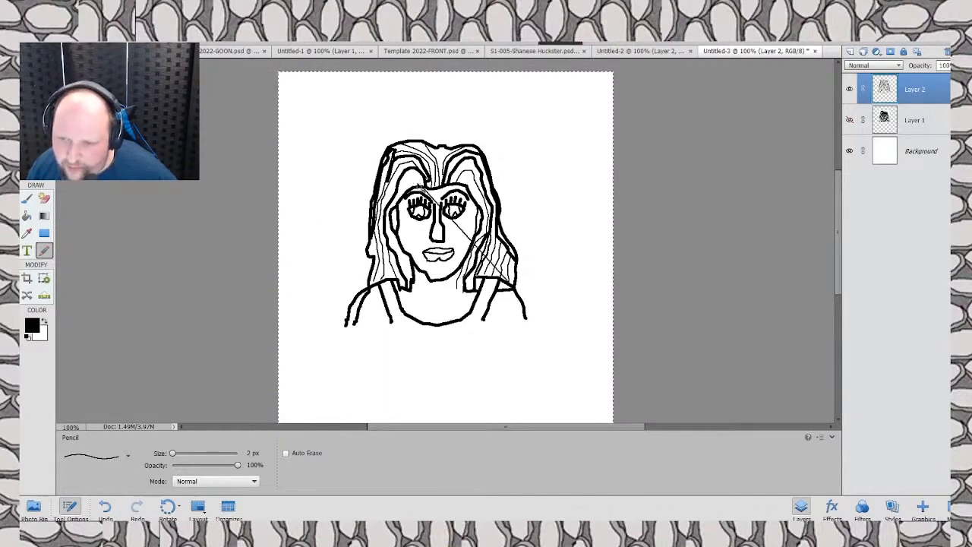
# Step: Undo the stray line across the face and add thin strand lines in the hair arches above the forehead
pyautogui.hotkey('ctrl', 'z')
pyautogui.moveTo(423, 186); pyautogui.dragTo(410, 180)
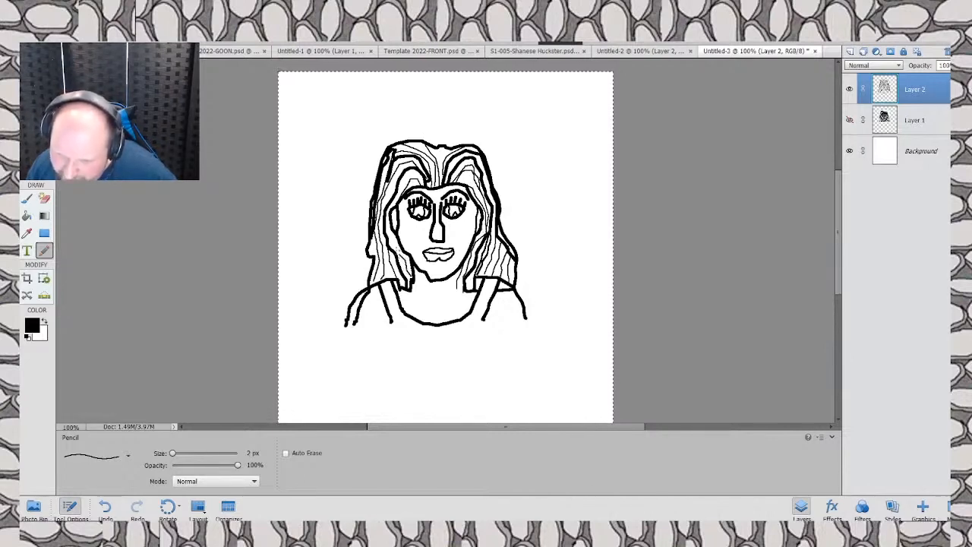
pyautogui.moveTo(385, 211)
pyautogui.mouseDown()
pyautogui.moveTo(389, 232)
pyautogui.moveTo(391, 187)
pyautogui.mouseUp()
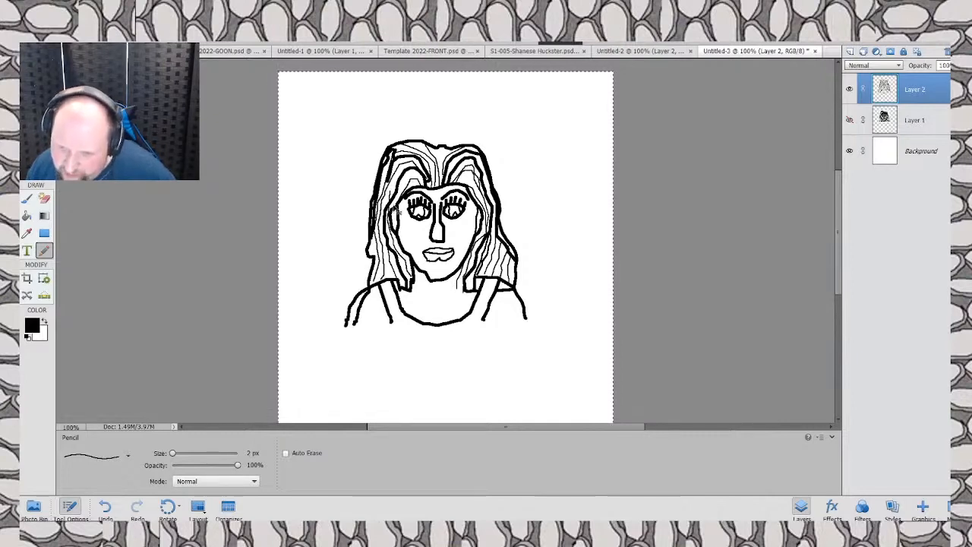
pyautogui.hotkey('ctrl', 'z')
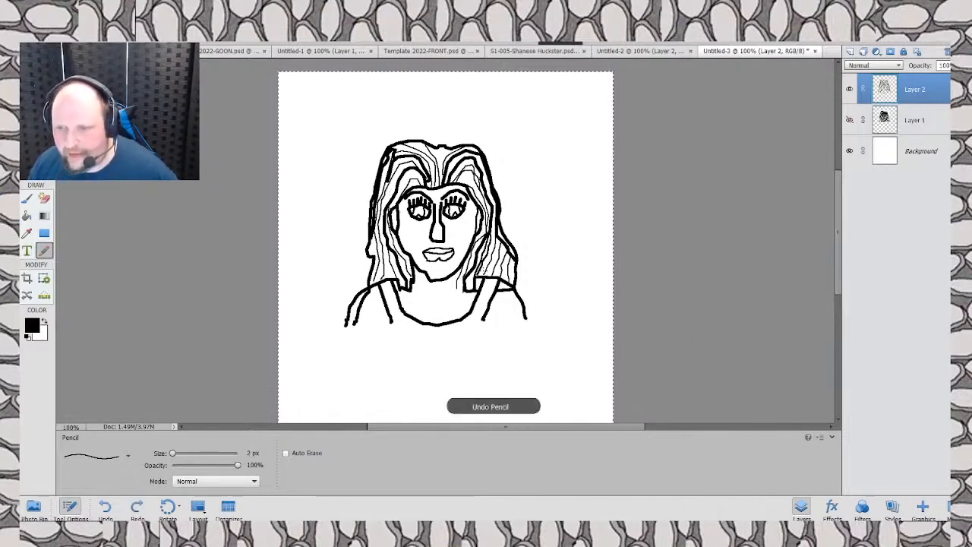